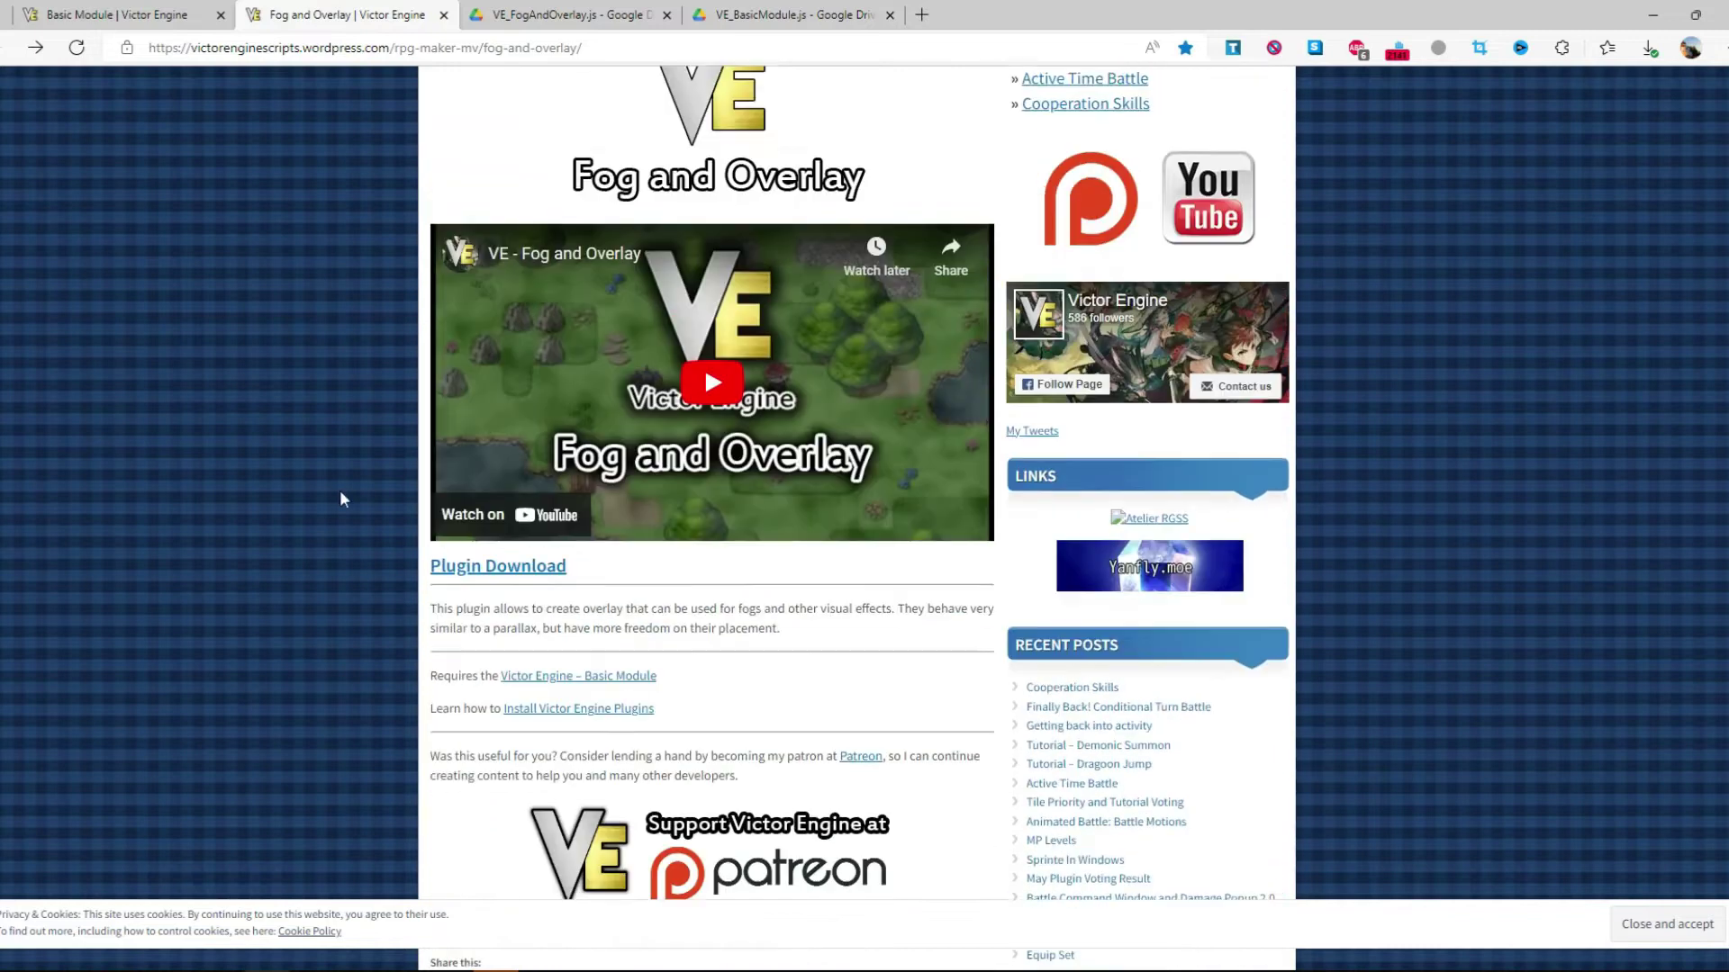
Step: Open the VE_FogAndOverlay.js file in Google Drive from the Fog and Overlay plugin page and download it
{"action": "scroll", "coordinate": [601, 555], "scroll_direction": "down", "scroll_amount": 5}
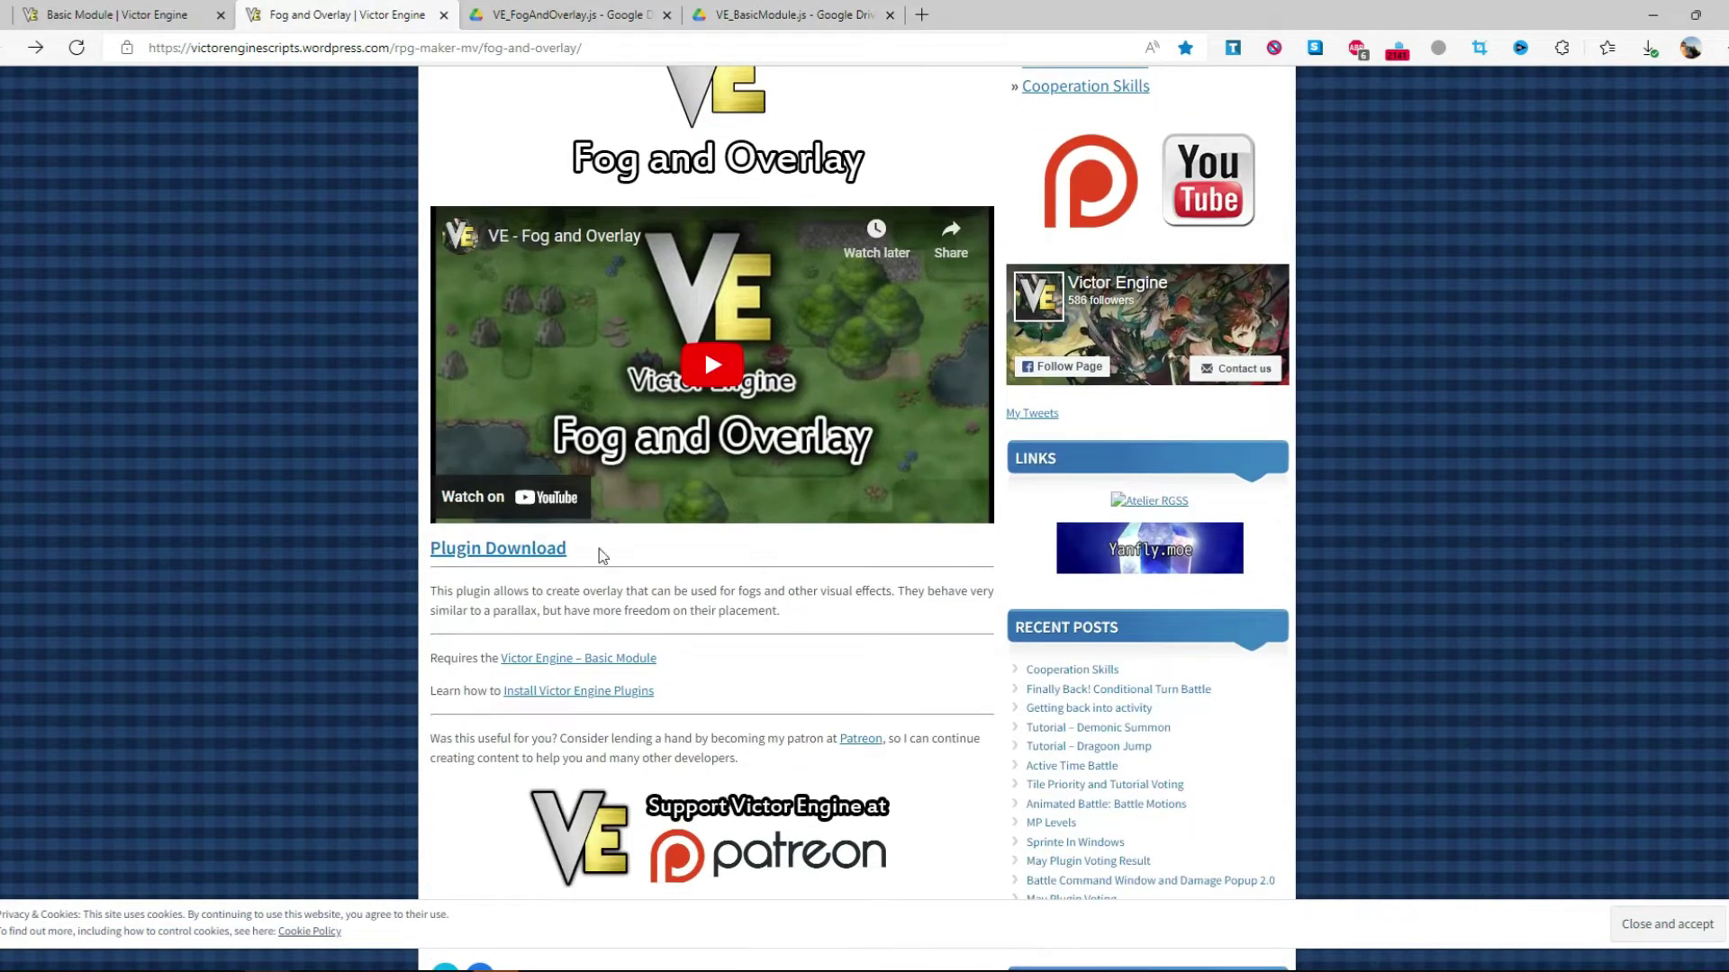
{"action": "scroll", "coordinate": [539, 572], "scroll_direction": "up", "scroll_amount": 5}
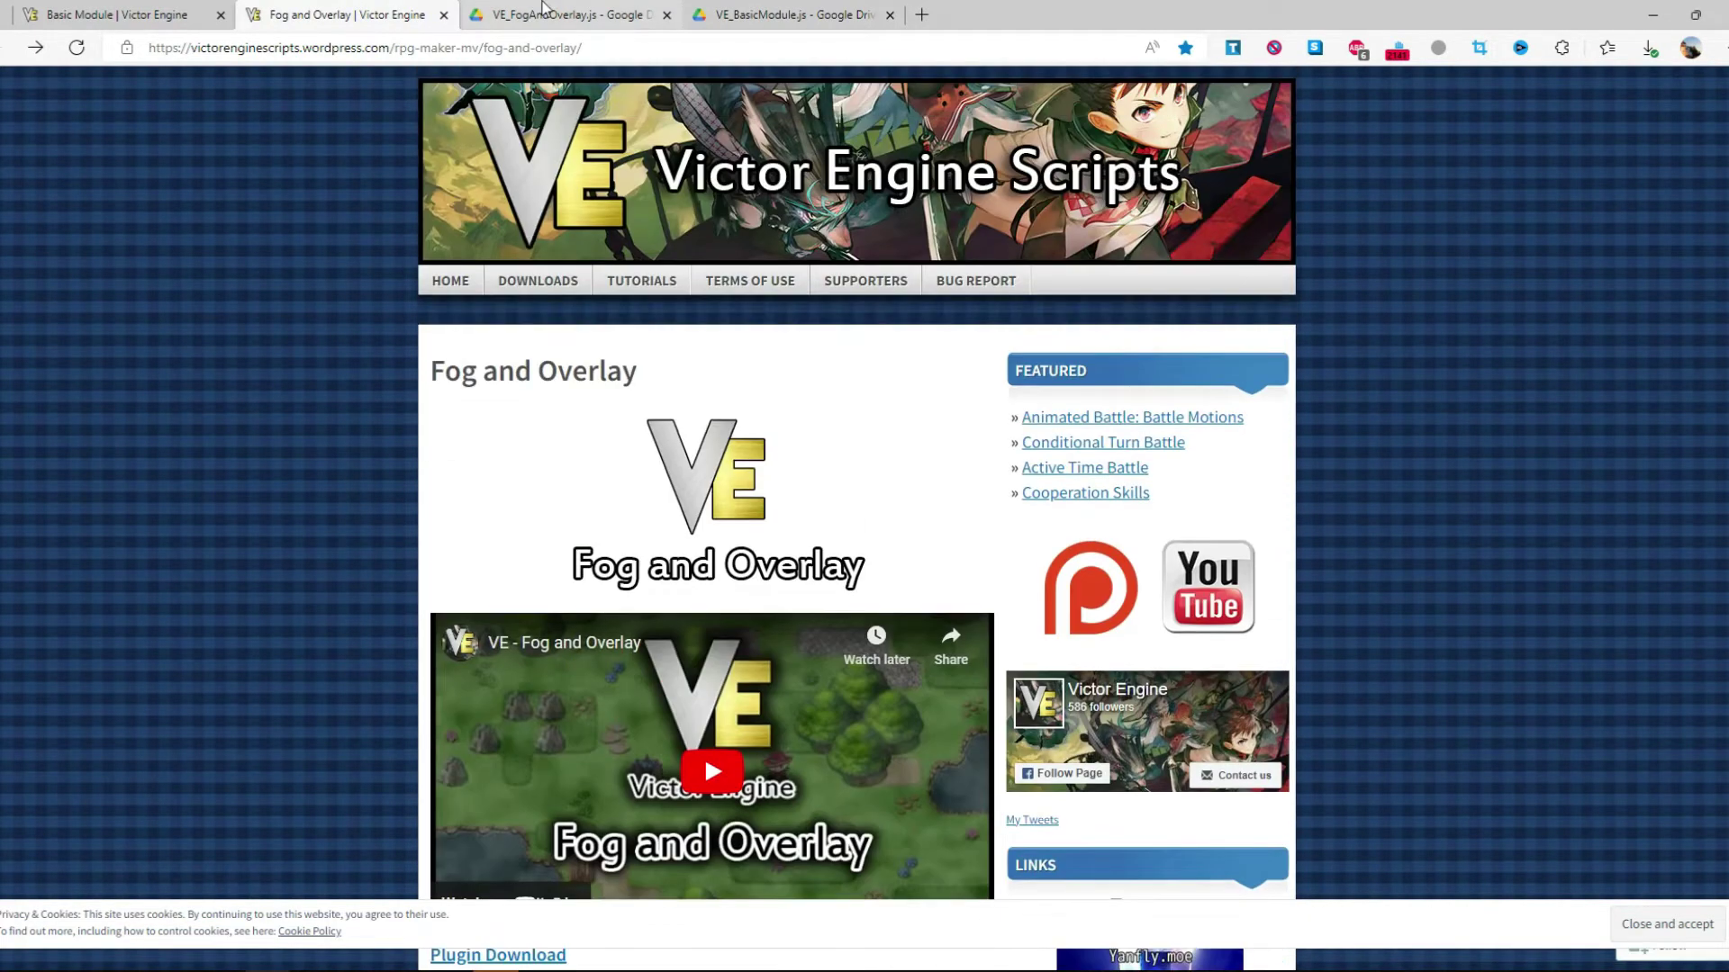
{"action": "left_click", "coordinate": [558, 14]}
{"action": "left_click", "coordinate": [765, 14]}
{"action": "left_click", "coordinate": [553, 14]}
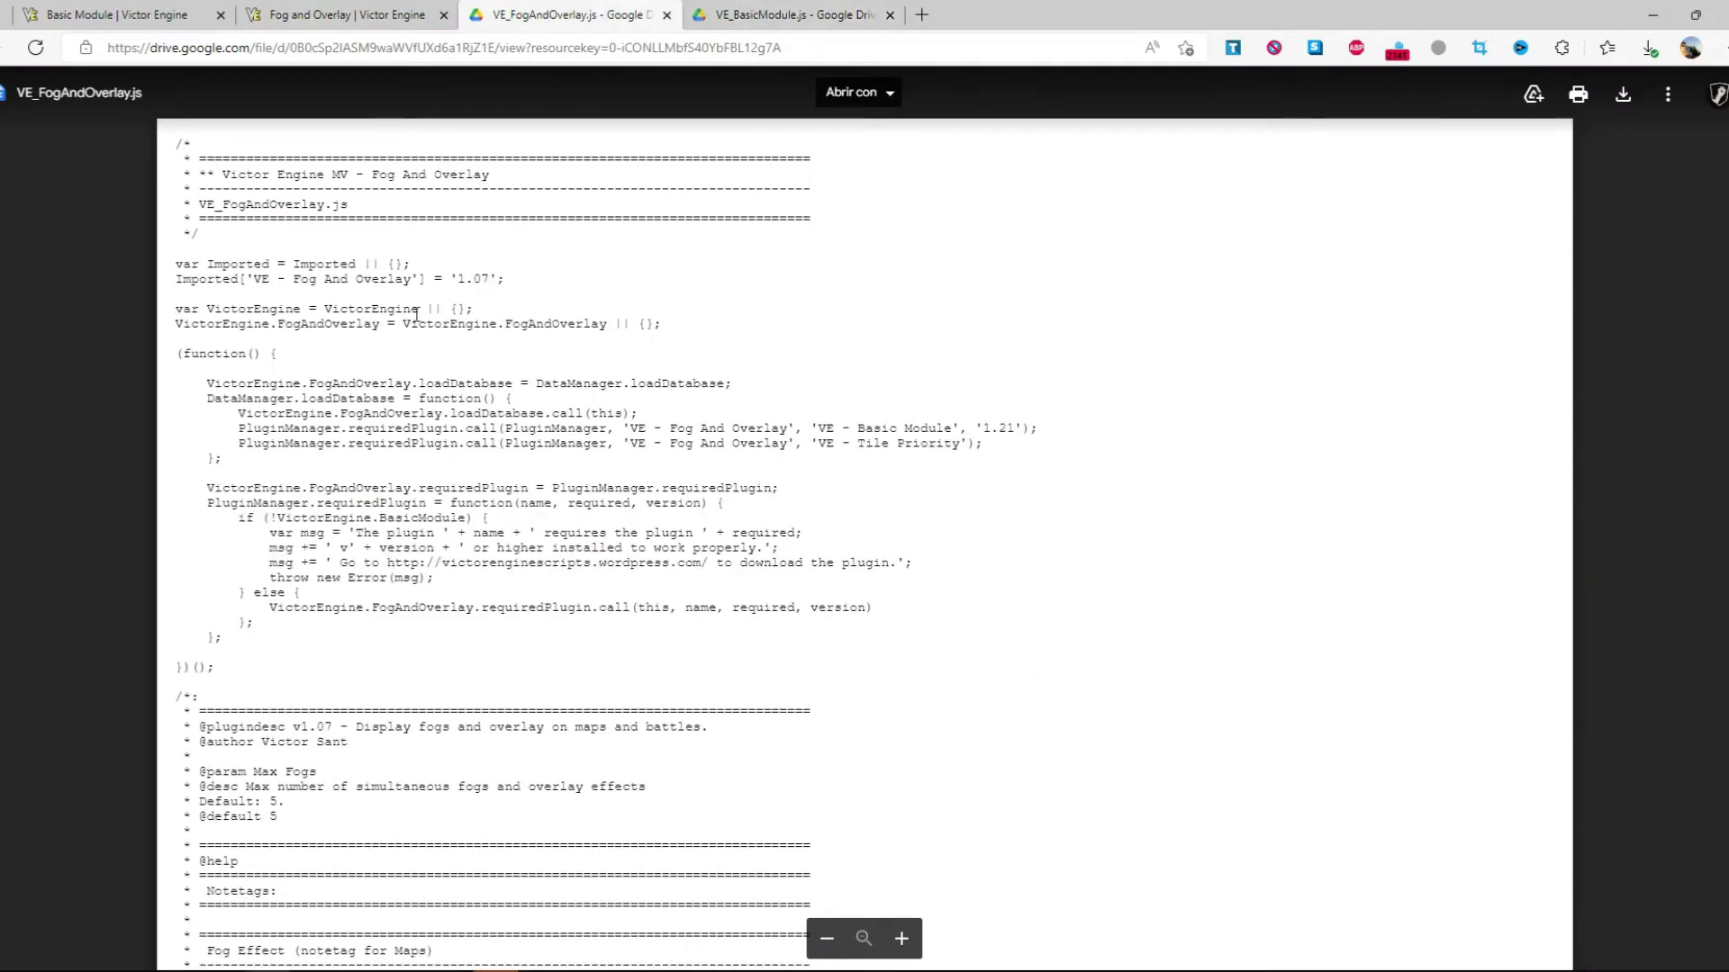
{"action": "scroll", "coordinate": [416, 313], "scroll_direction": "down", "scroll_amount": 20}
{"action": "scroll", "coordinate": [464, 399], "scroll_direction": "up", "scroll_amount": 20}
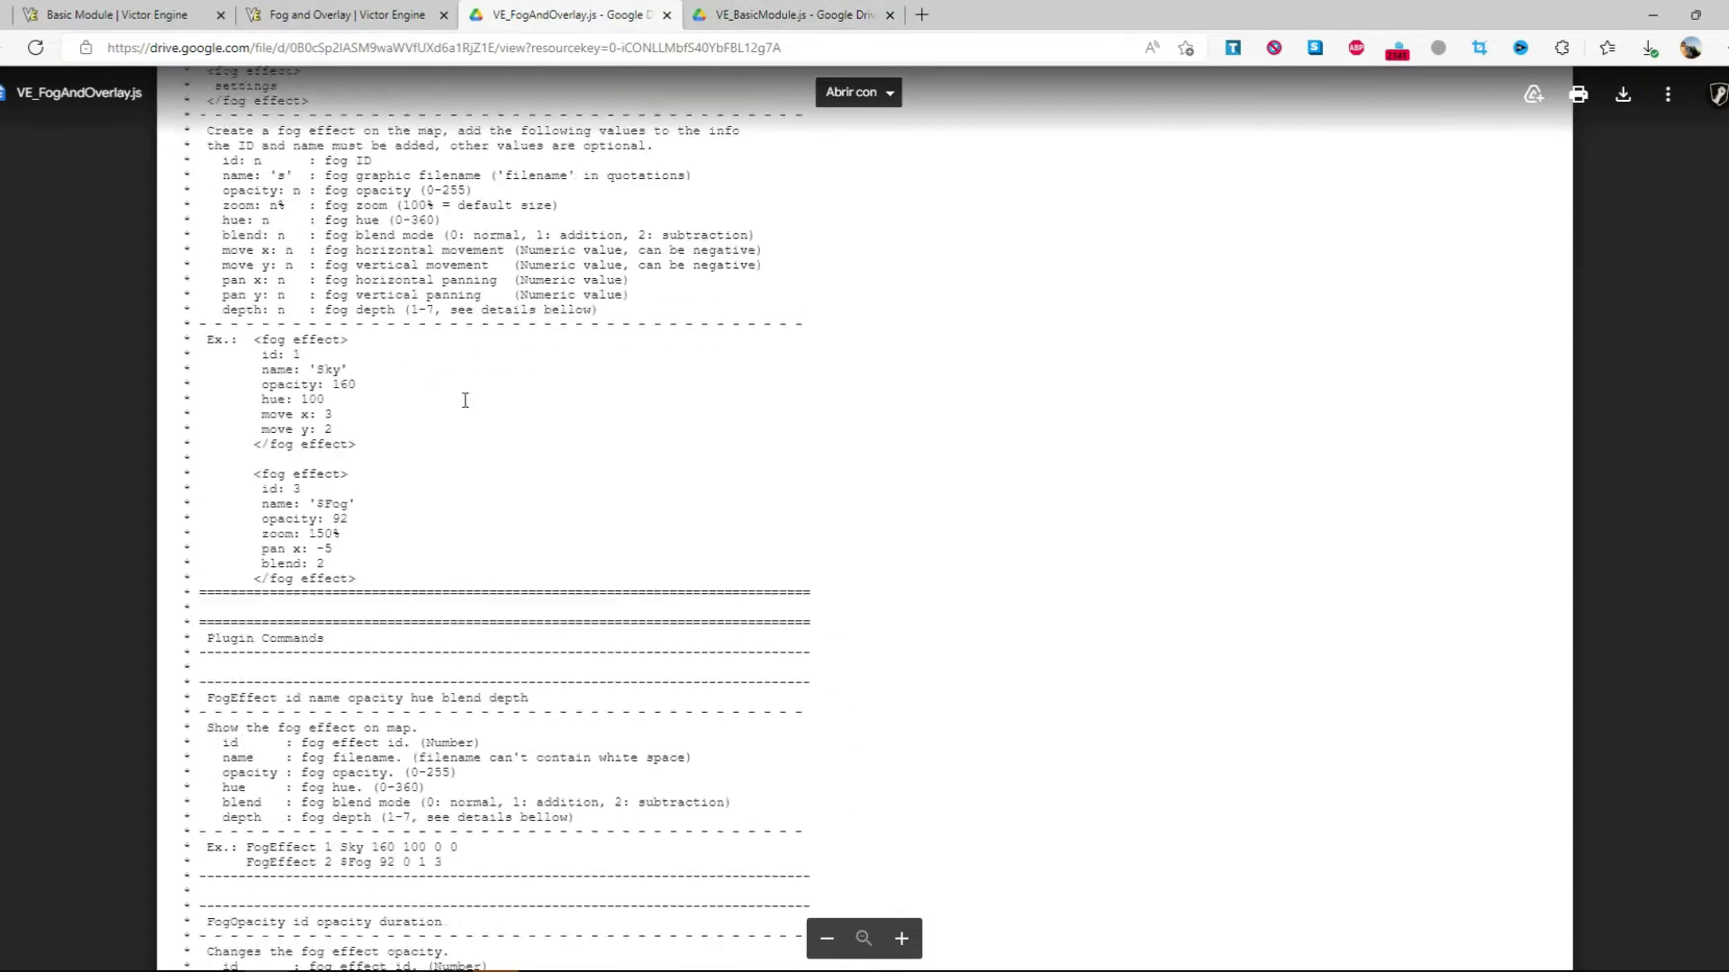
{"action": "scroll", "coordinate": [464, 400], "scroll_direction": "up", "scroll_amount": 10}
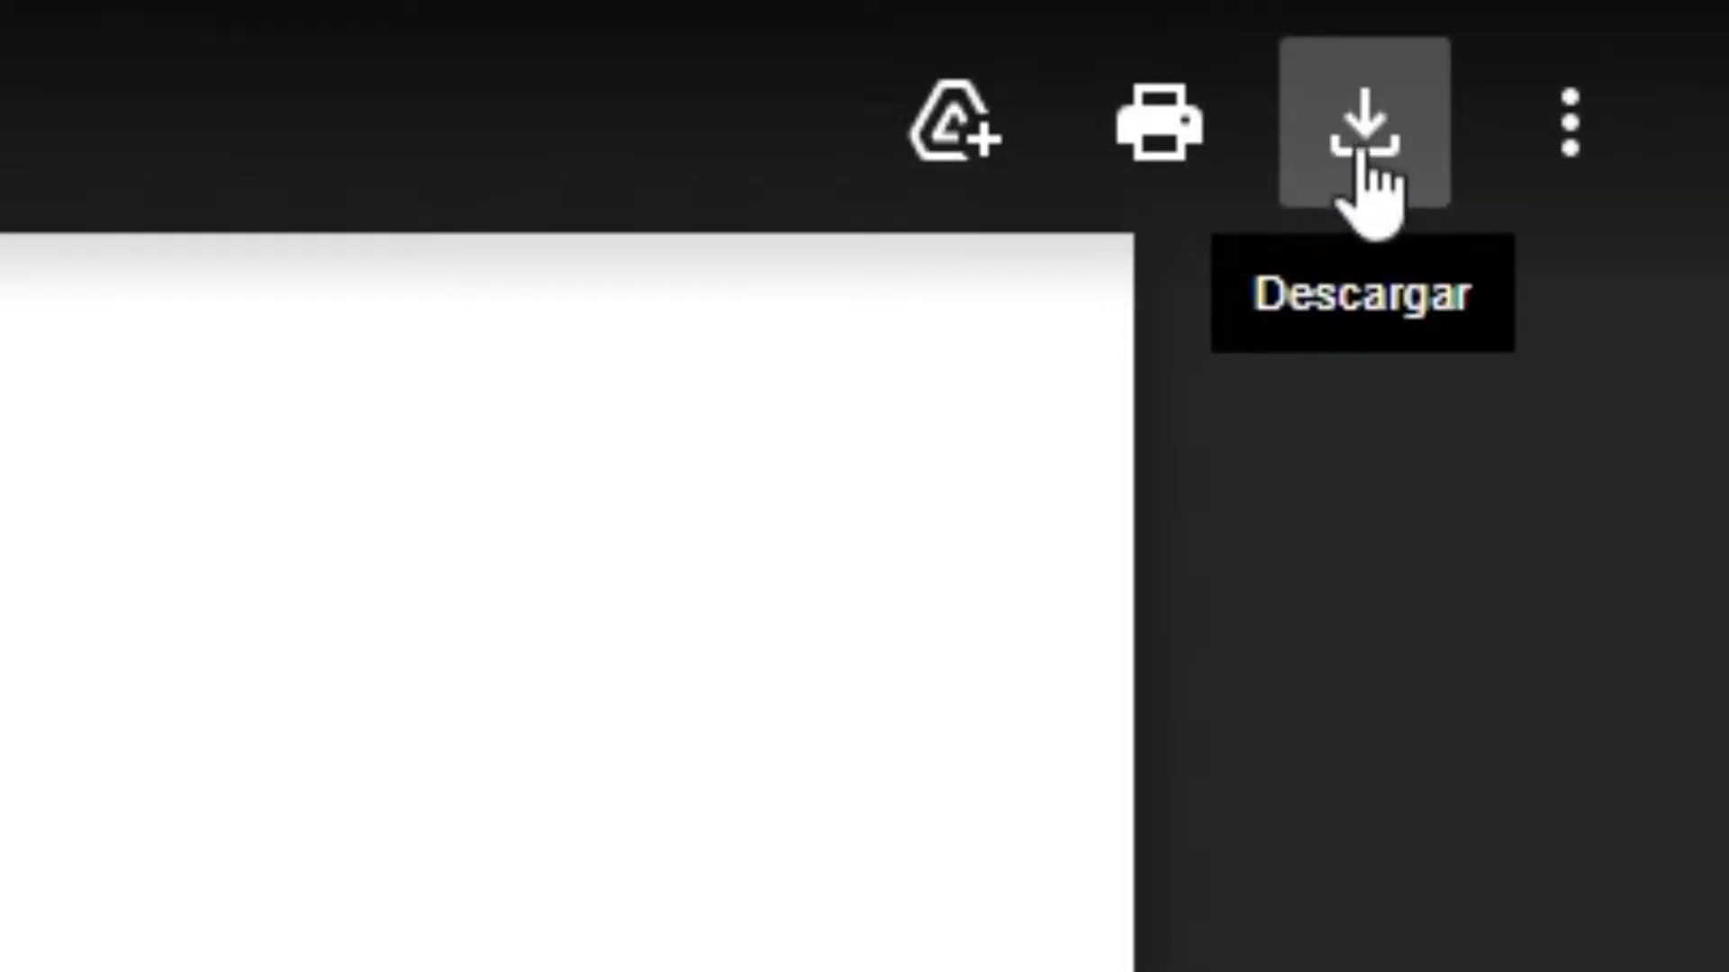
{"action": "left_click", "coordinate": [1364, 135]}
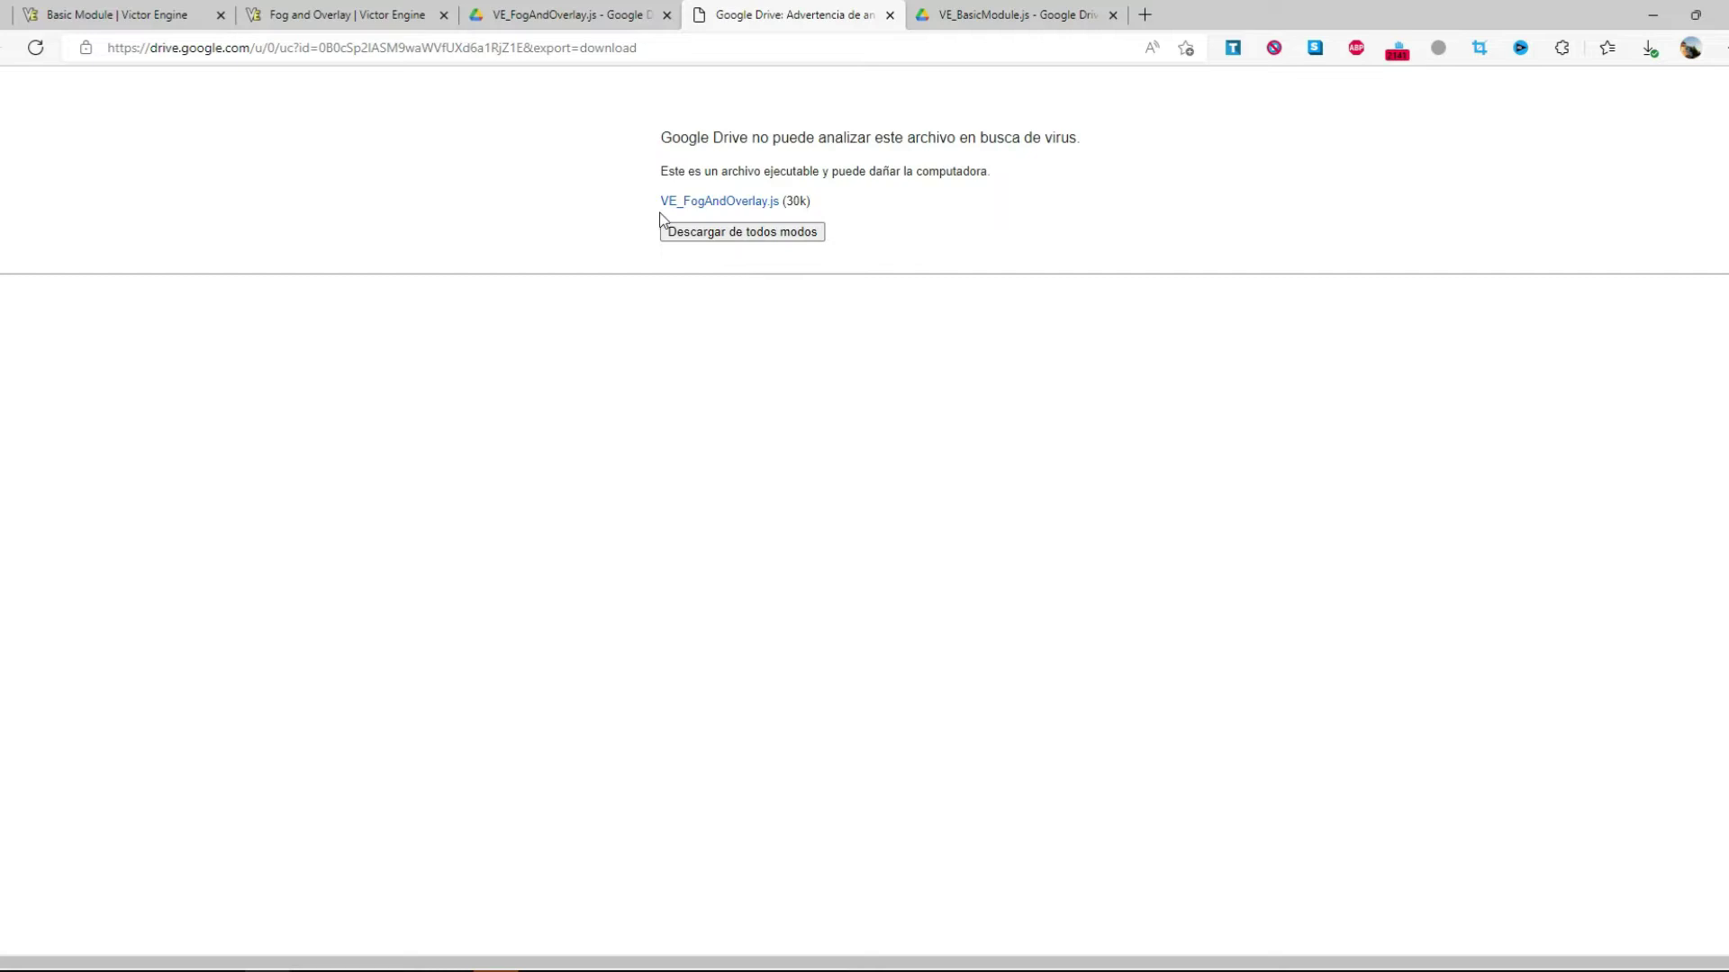
Step: View the Basic Module plugin page and switch to RPG Maker MV
{"action": "left_click", "coordinate": [104, 16]}
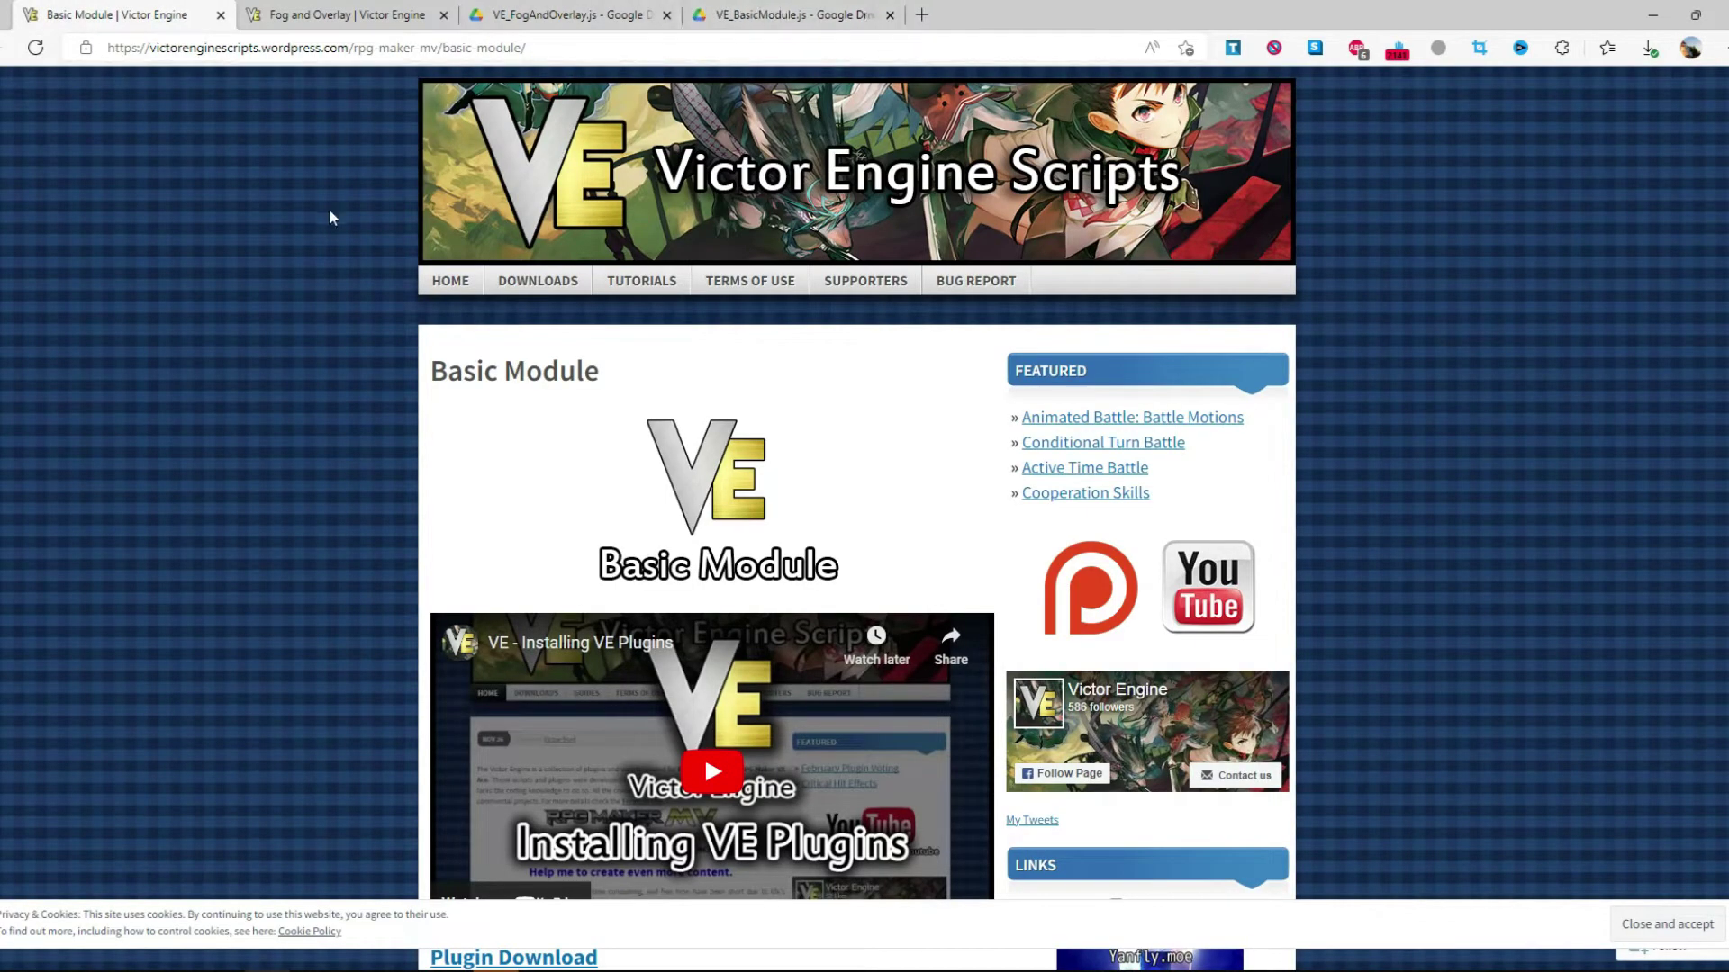
{"action": "left_click", "coordinate": [332, 308]}
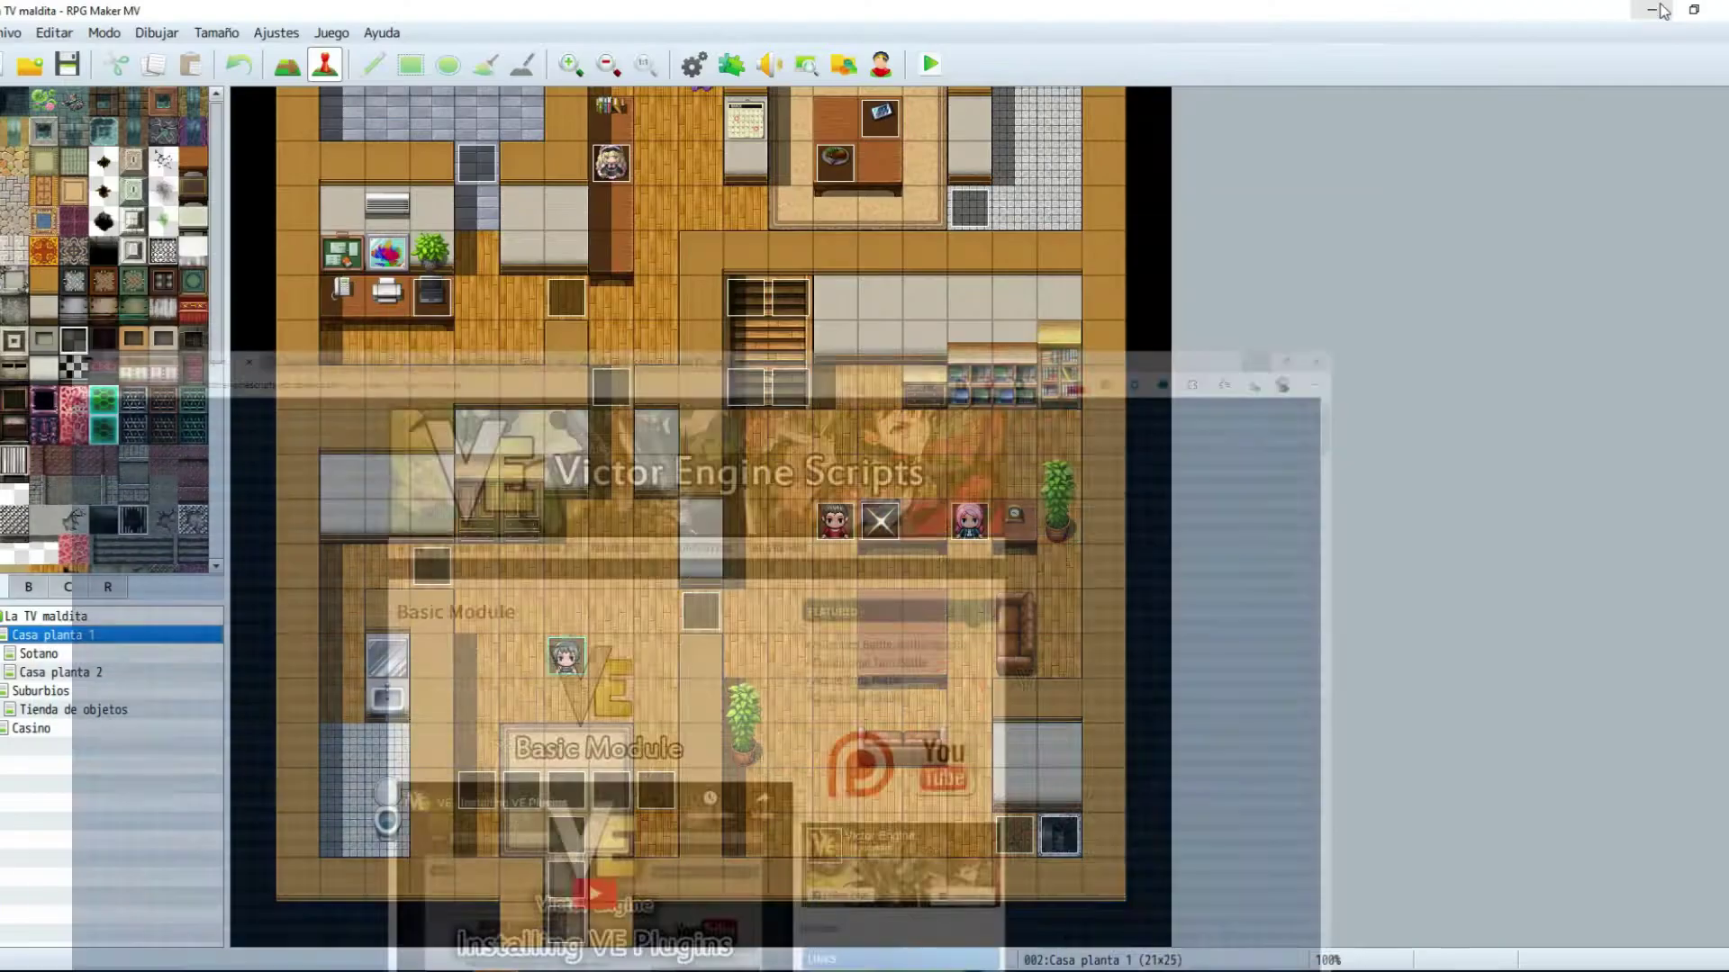
{"action": "left_click", "coordinate": [1653, 14]}
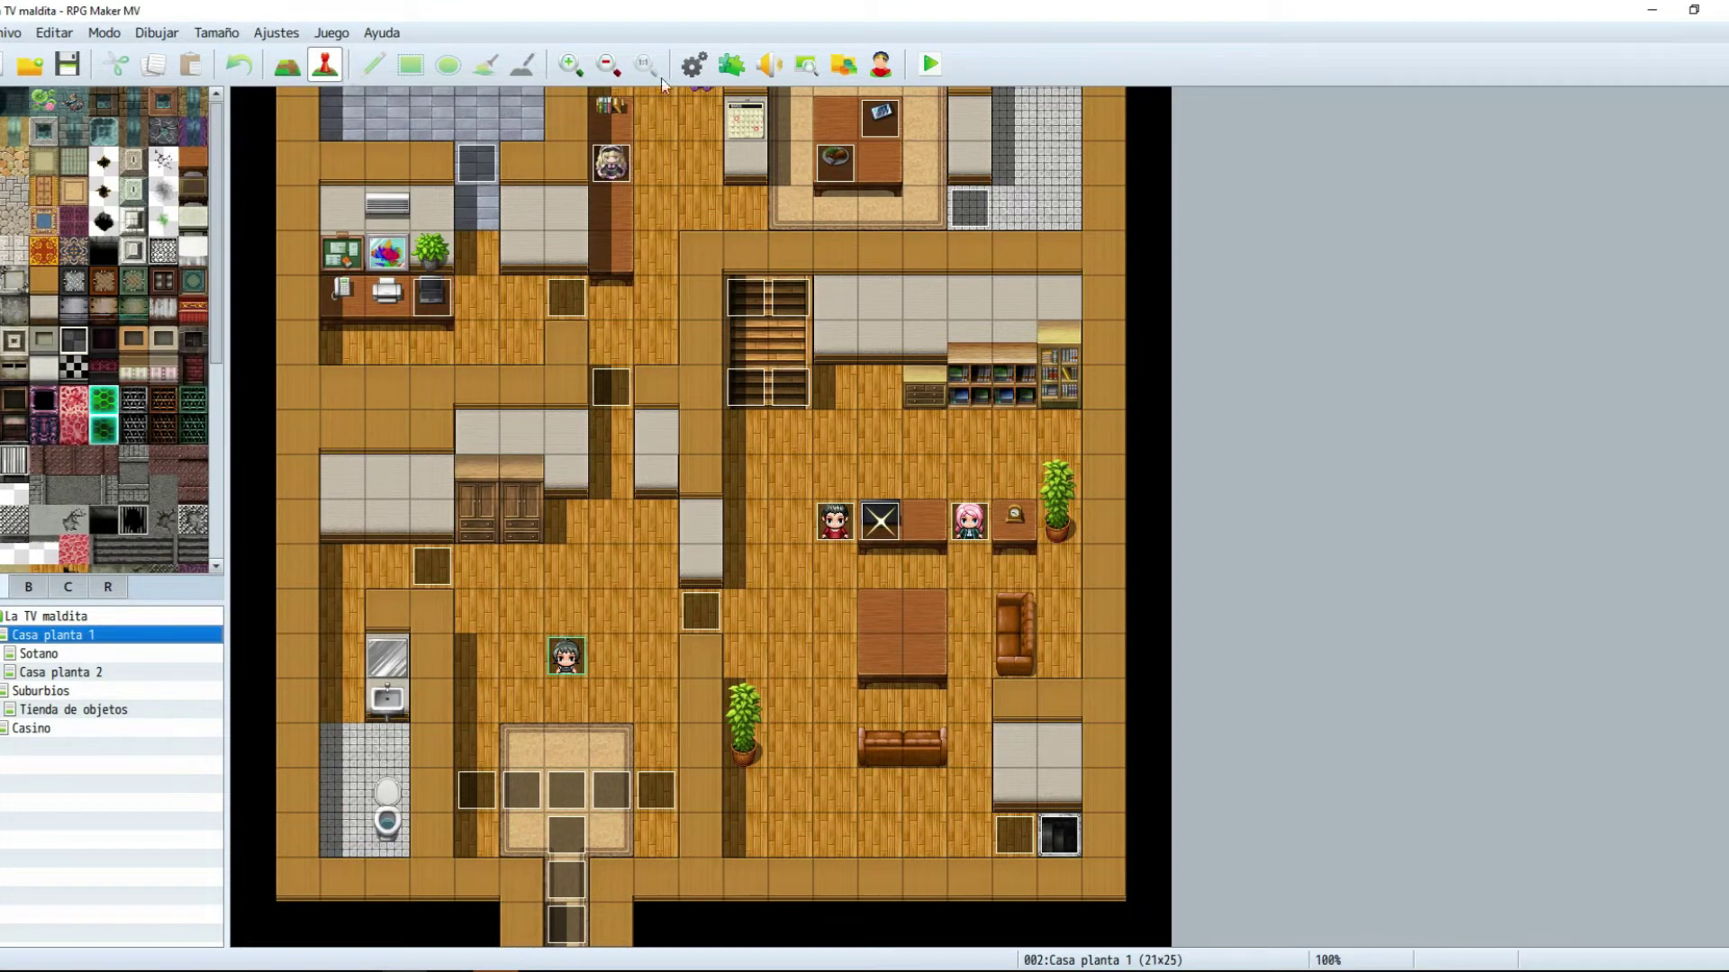
Step: Open the CourageRemake project folder from RPG Maker MV and go into its js/plugins subfolder
{"action": "left_click", "coordinate": [343, 34]}
{"action": "left_click", "coordinate": [360, 81]}
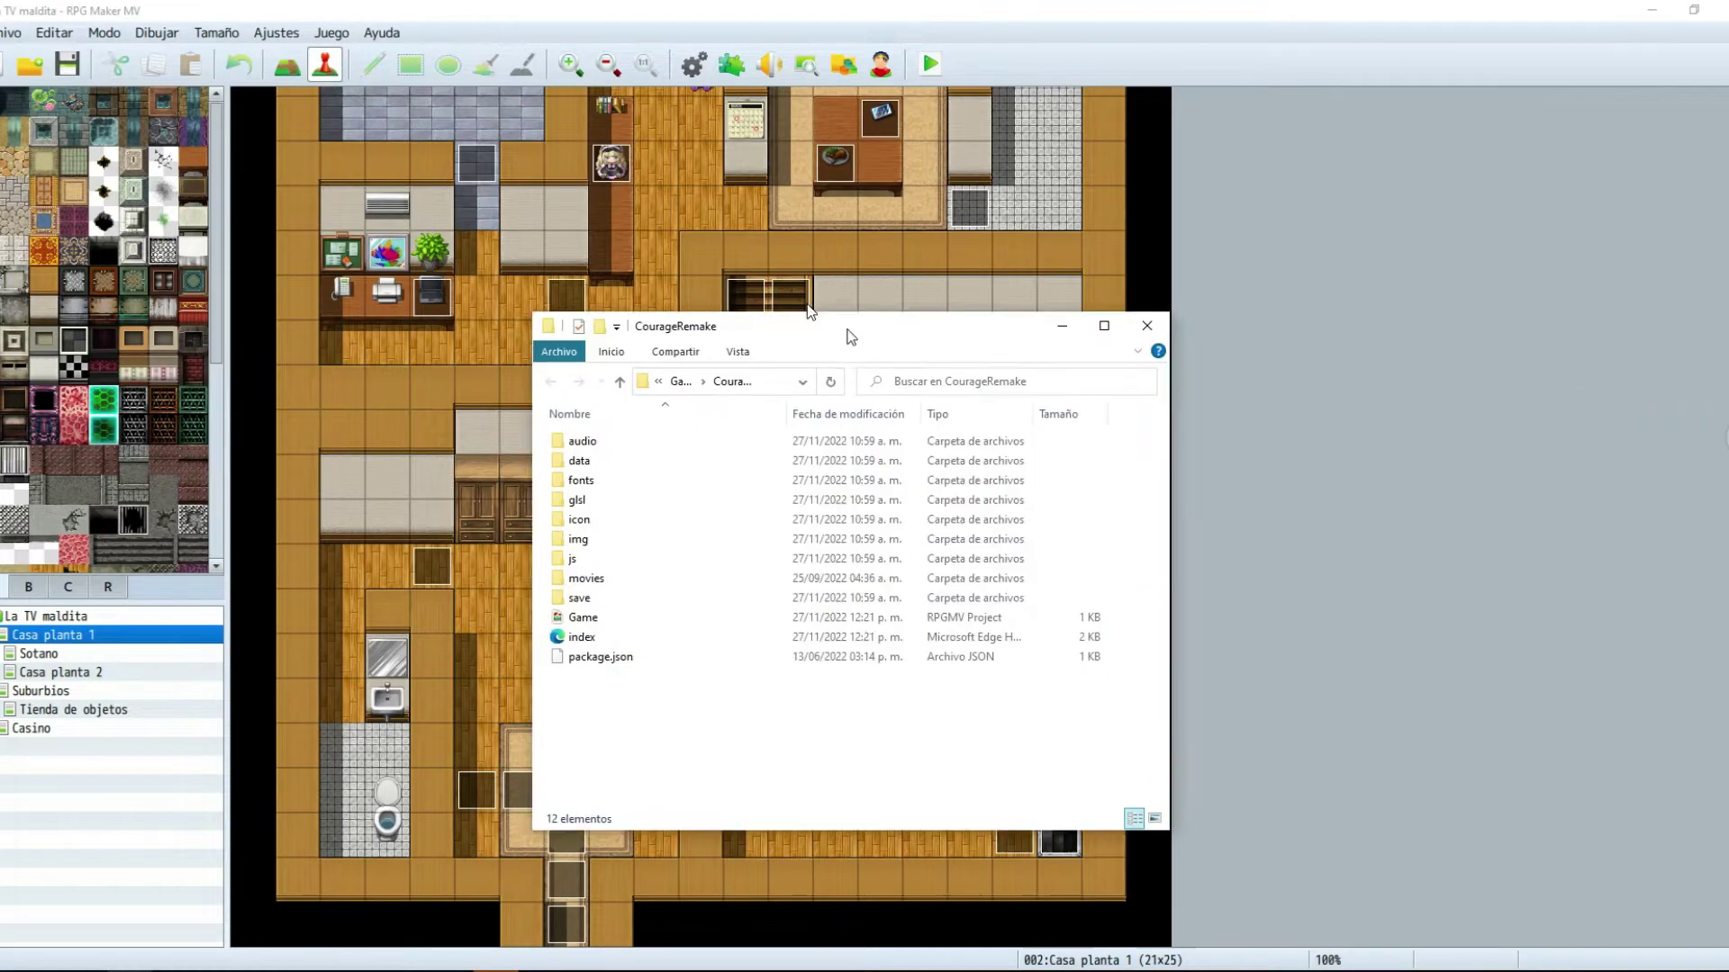
{"action": "left_click_drag", "start_coordinate": [849, 333], "coordinate": [772, 251]}
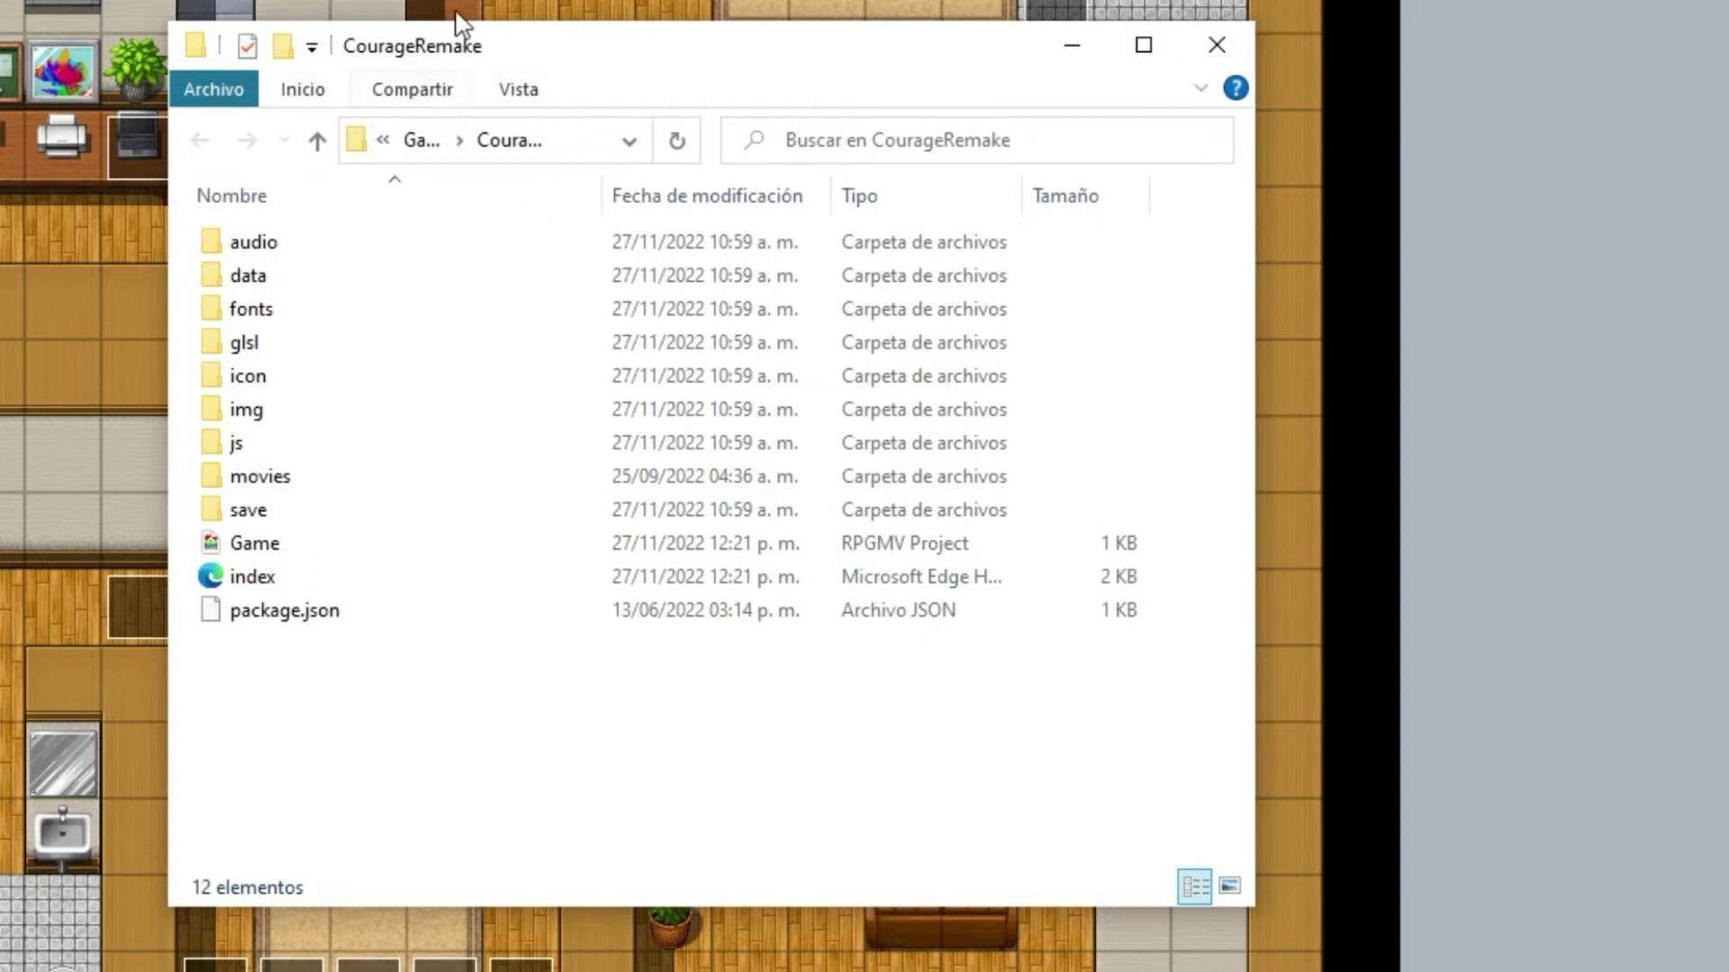
{"action": "double_click", "coordinate": [262, 447]}
{"action": "double_click", "coordinate": [315, 281]}
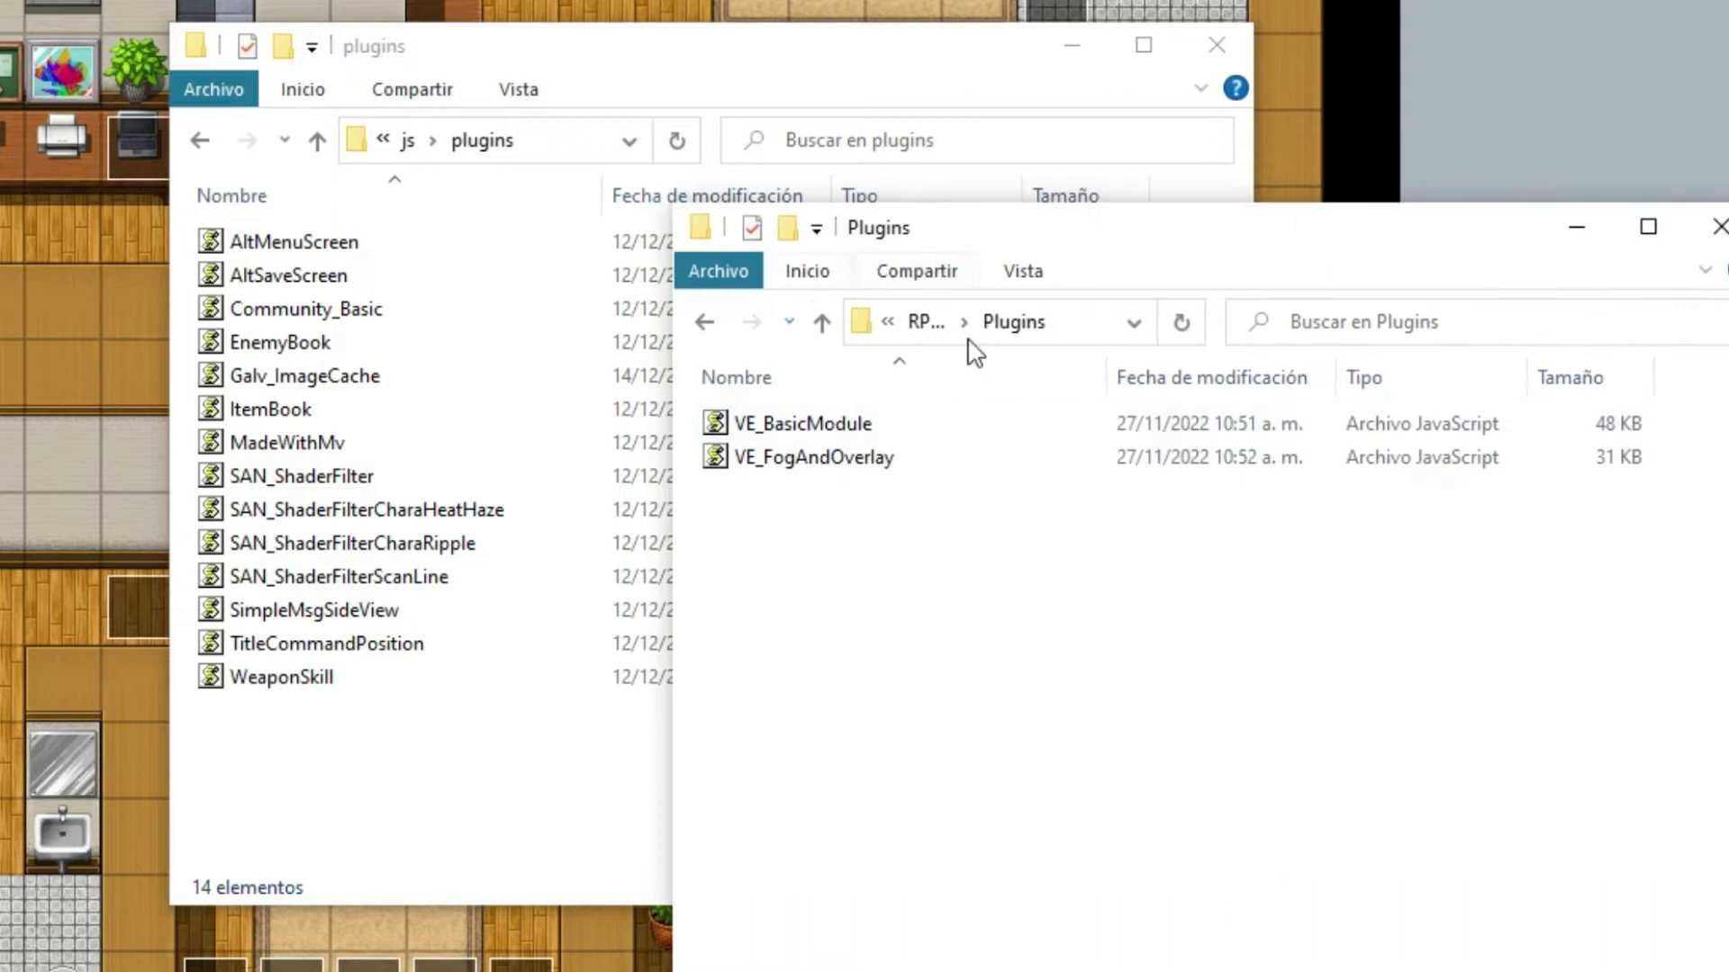
Step: Copy VE_BasicModule and VE_FogAndOverlay into the project's js/plugins folder and return to RPG Maker MV
{"action": "left_click_drag", "start_coordinate": [972, 576], "coordinate": [728, 392]}
{"action": "left_click_drag", "start_coordinate": [1401, 235], "coordinate": [232, 760]}
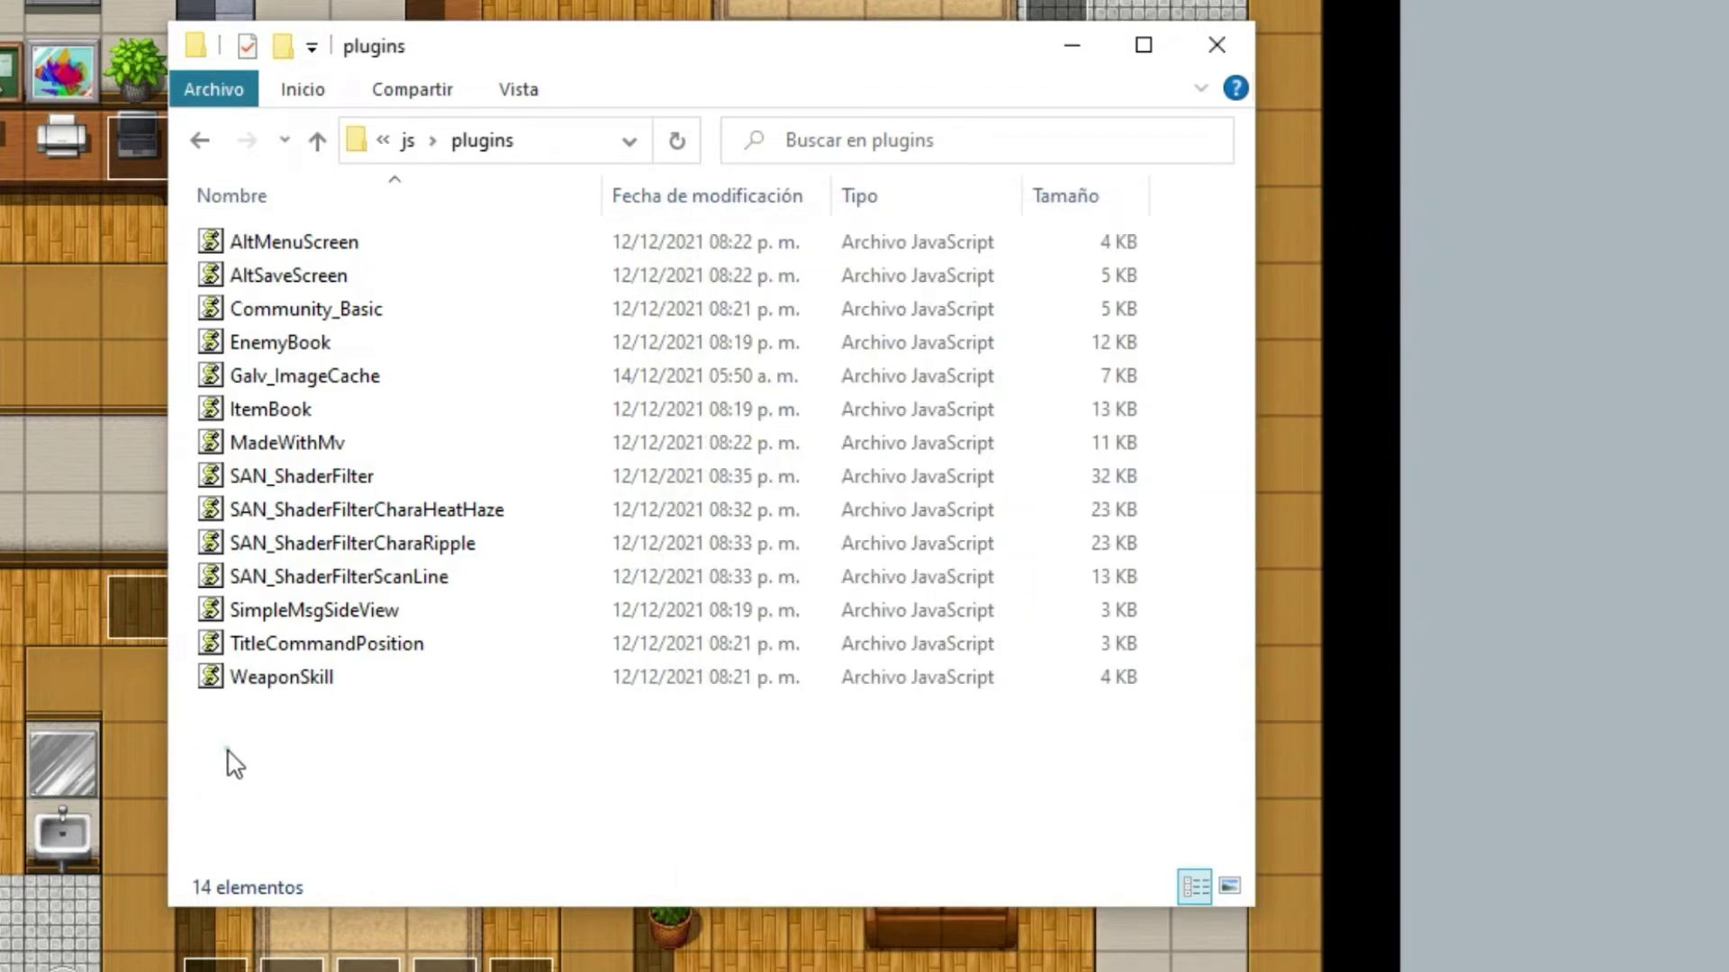
{"action": "left_click", "coordinate": [798, 9]}
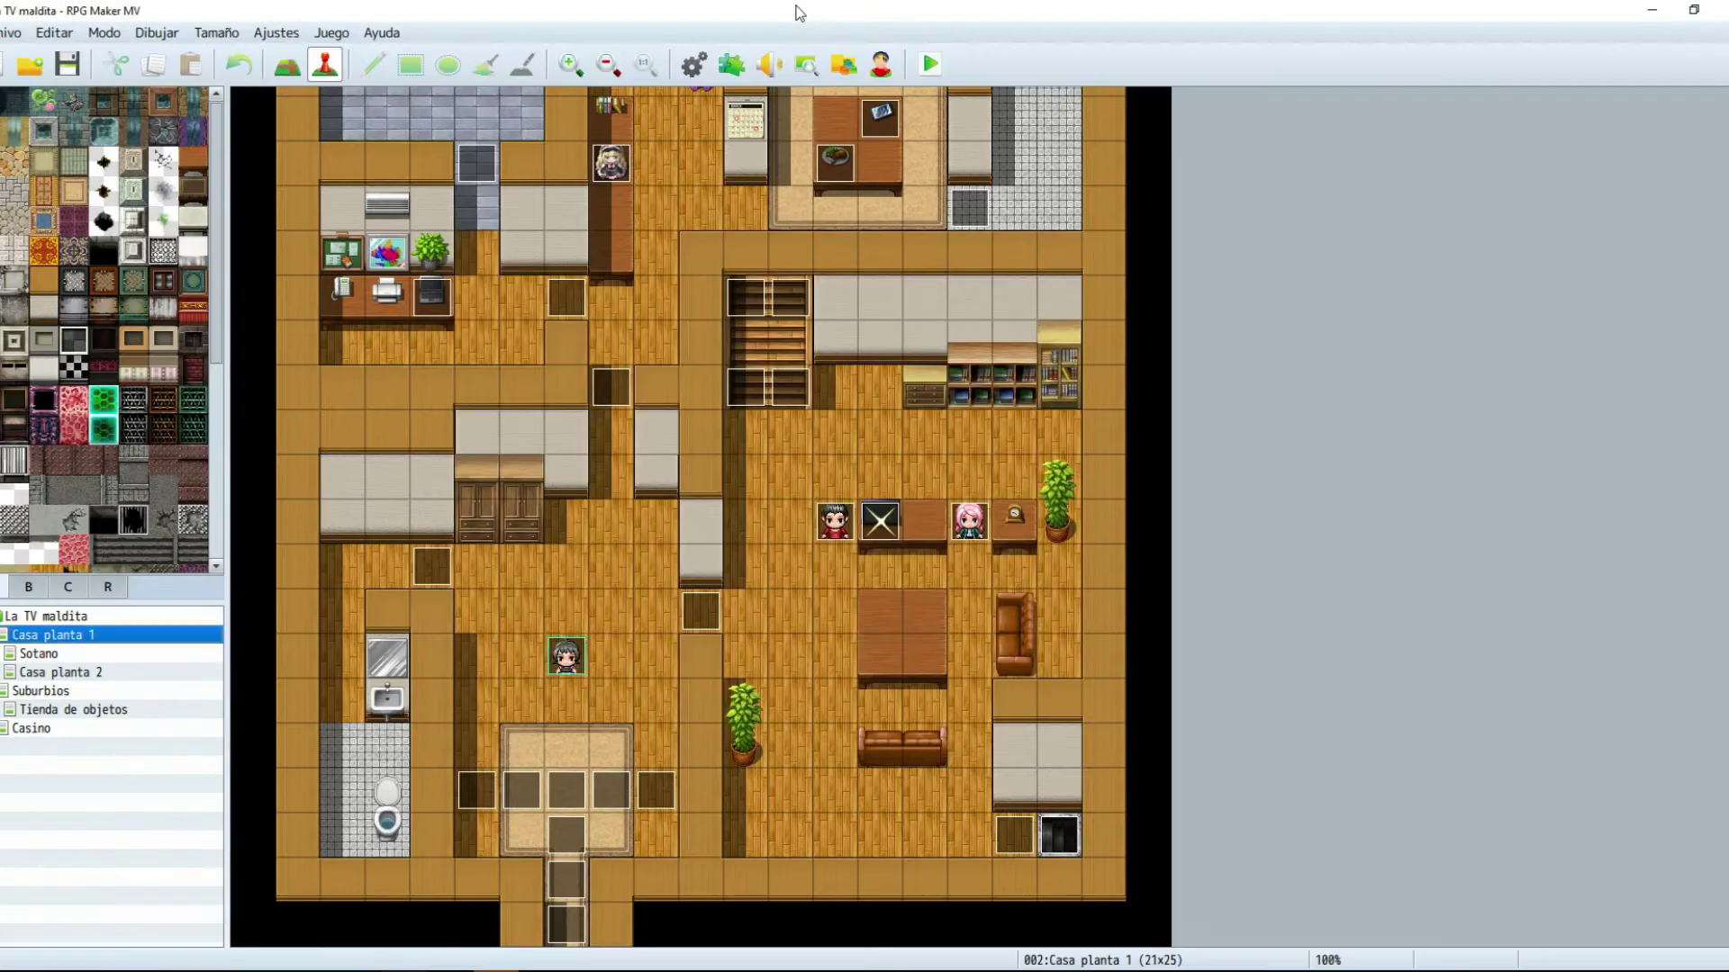
Step: Add the VE_BasicModule plugin as a new entry in the plugin manager
{"action": "left_click", "coordinate": [732, 76]}
{"action": "double_click", "coordinate": [612, 359]}
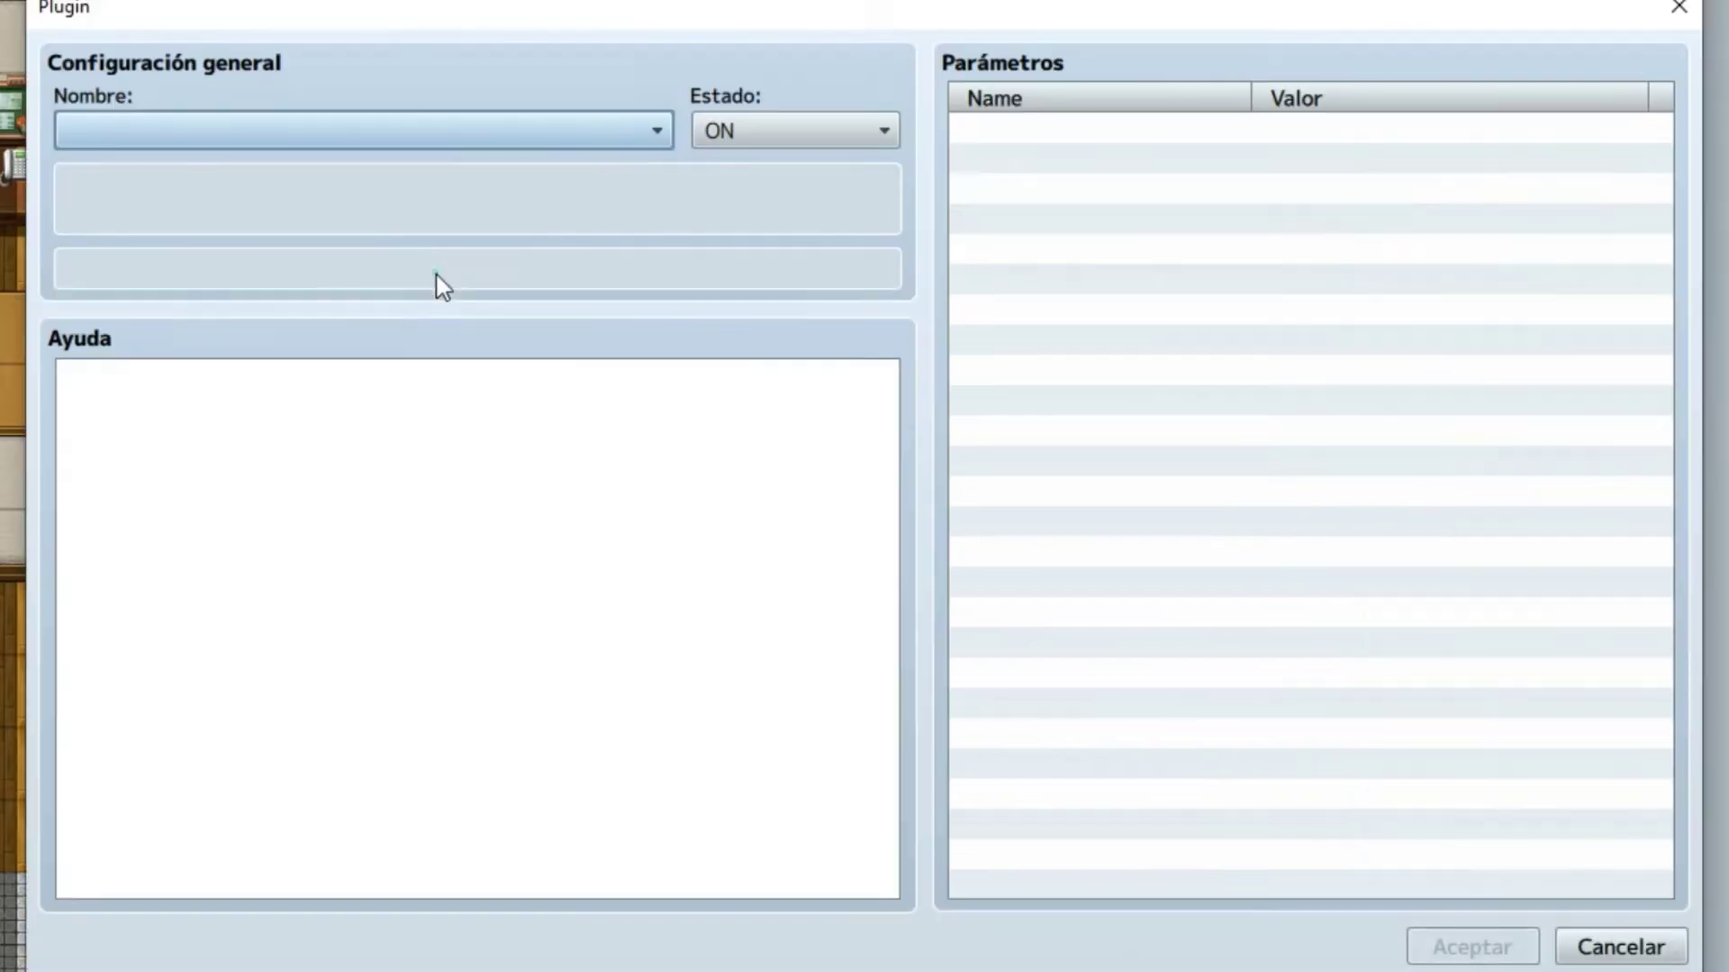
{"action": "left_click", "coordinate": [397, 131]}
{"action": "left_click", "coordinate": [233, 627]}
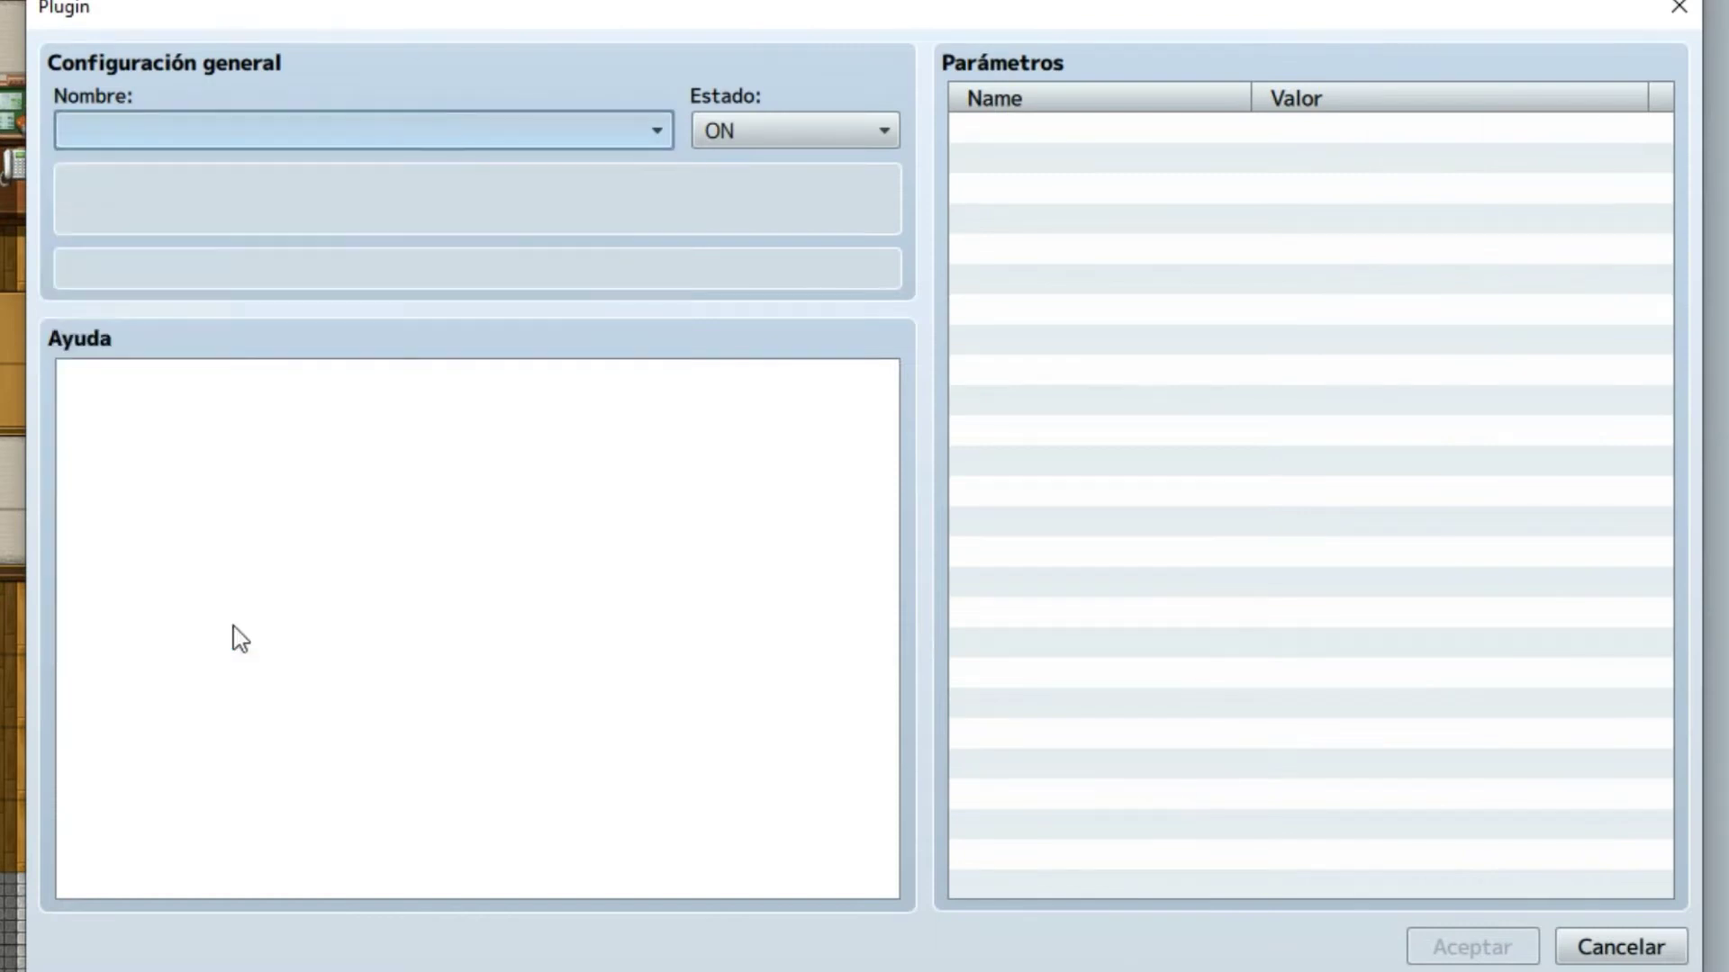
{"action": "left_click", "coordinate": [1520, 945]}
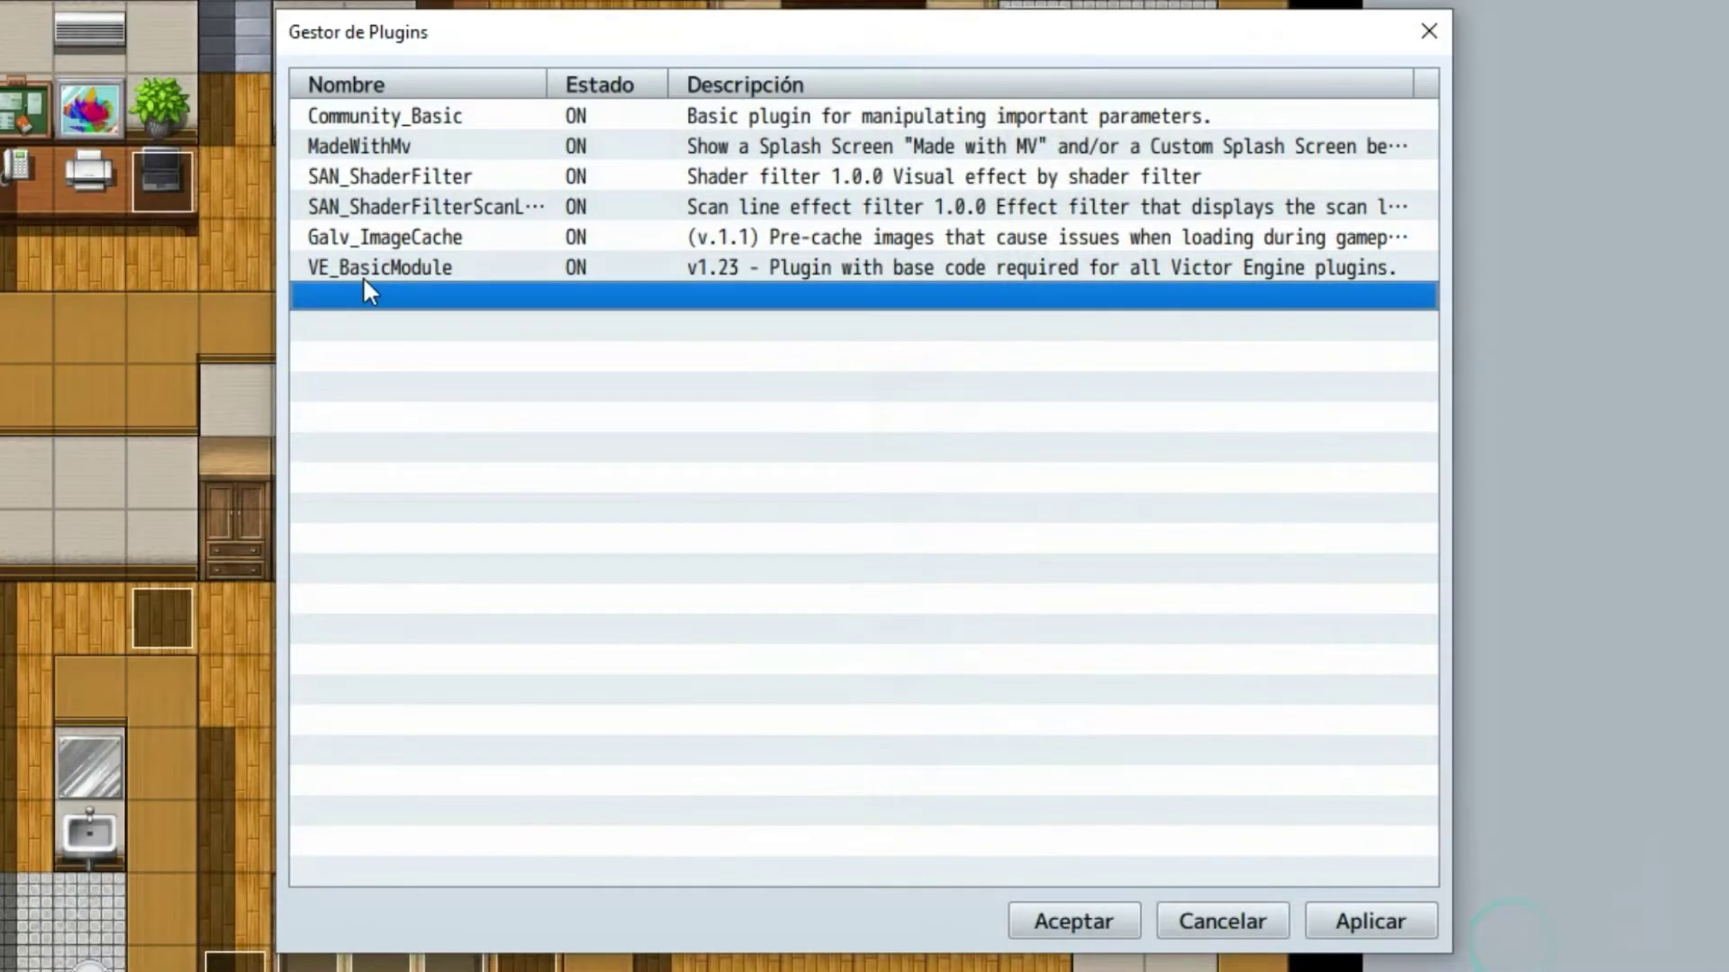
Step: Create another plugin entry below VE_BasicModule and choose VE_FogAndOverlay for it
{"action": "double_click", "coordinate": [385, 315]}
{"action": "left_click", "coordinate": [202, 127]}
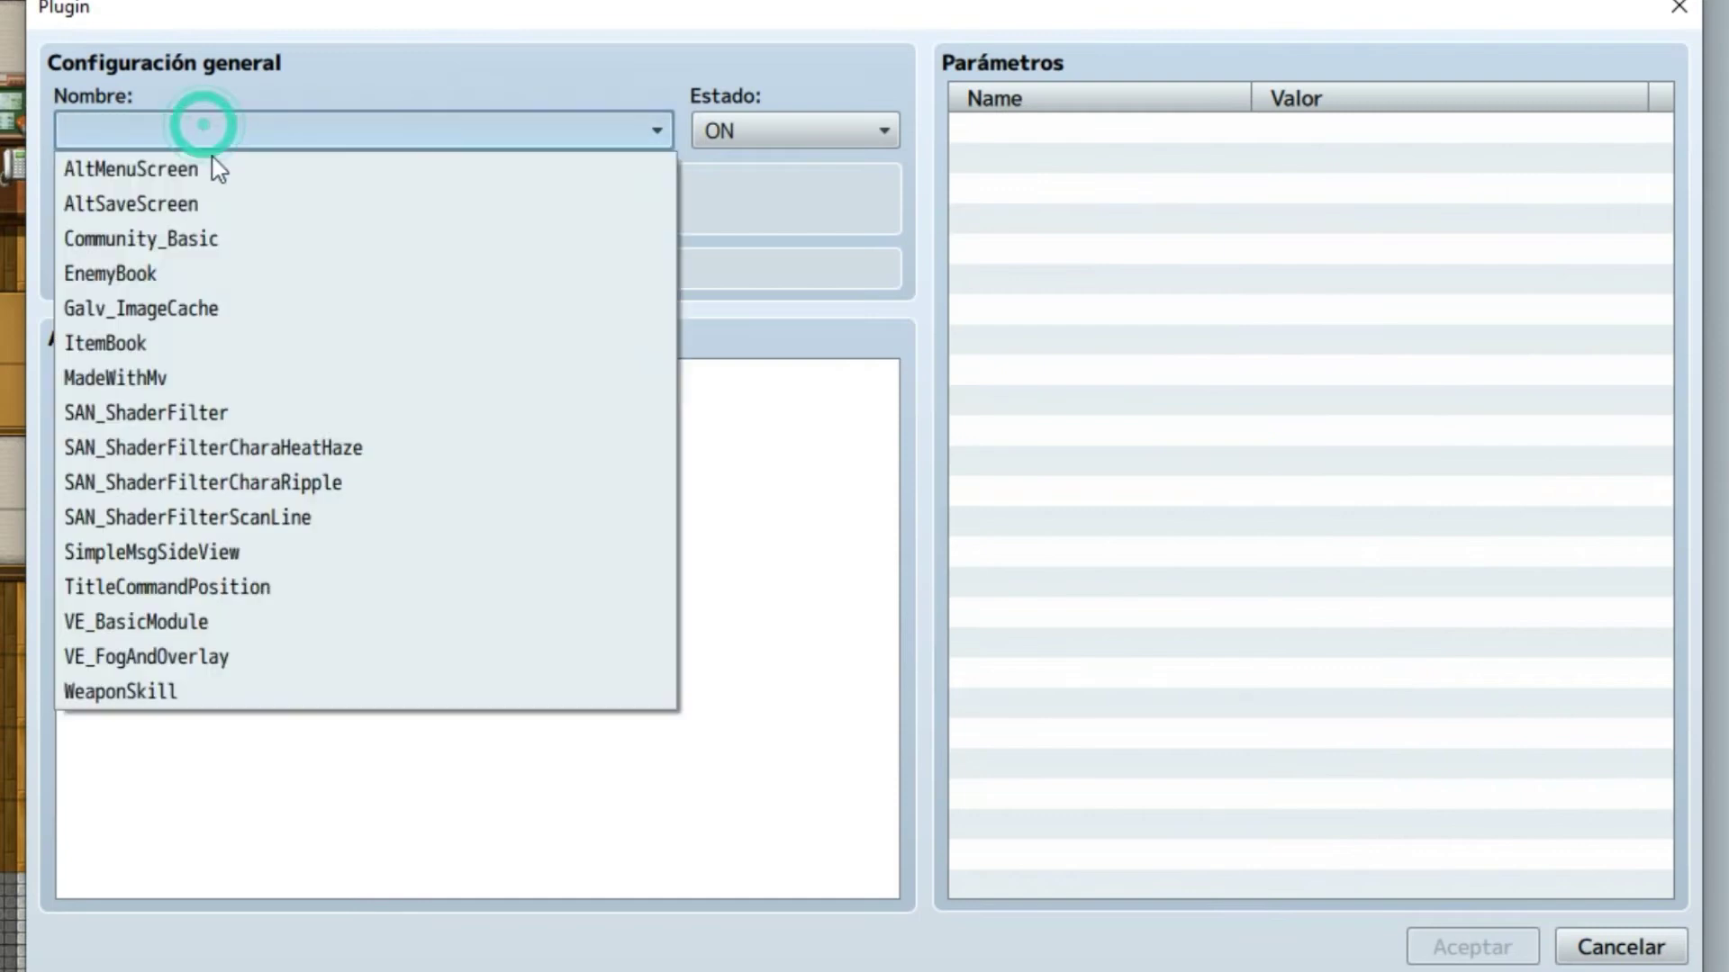
{"action": "left_click", "coordinate": [205, 659]}
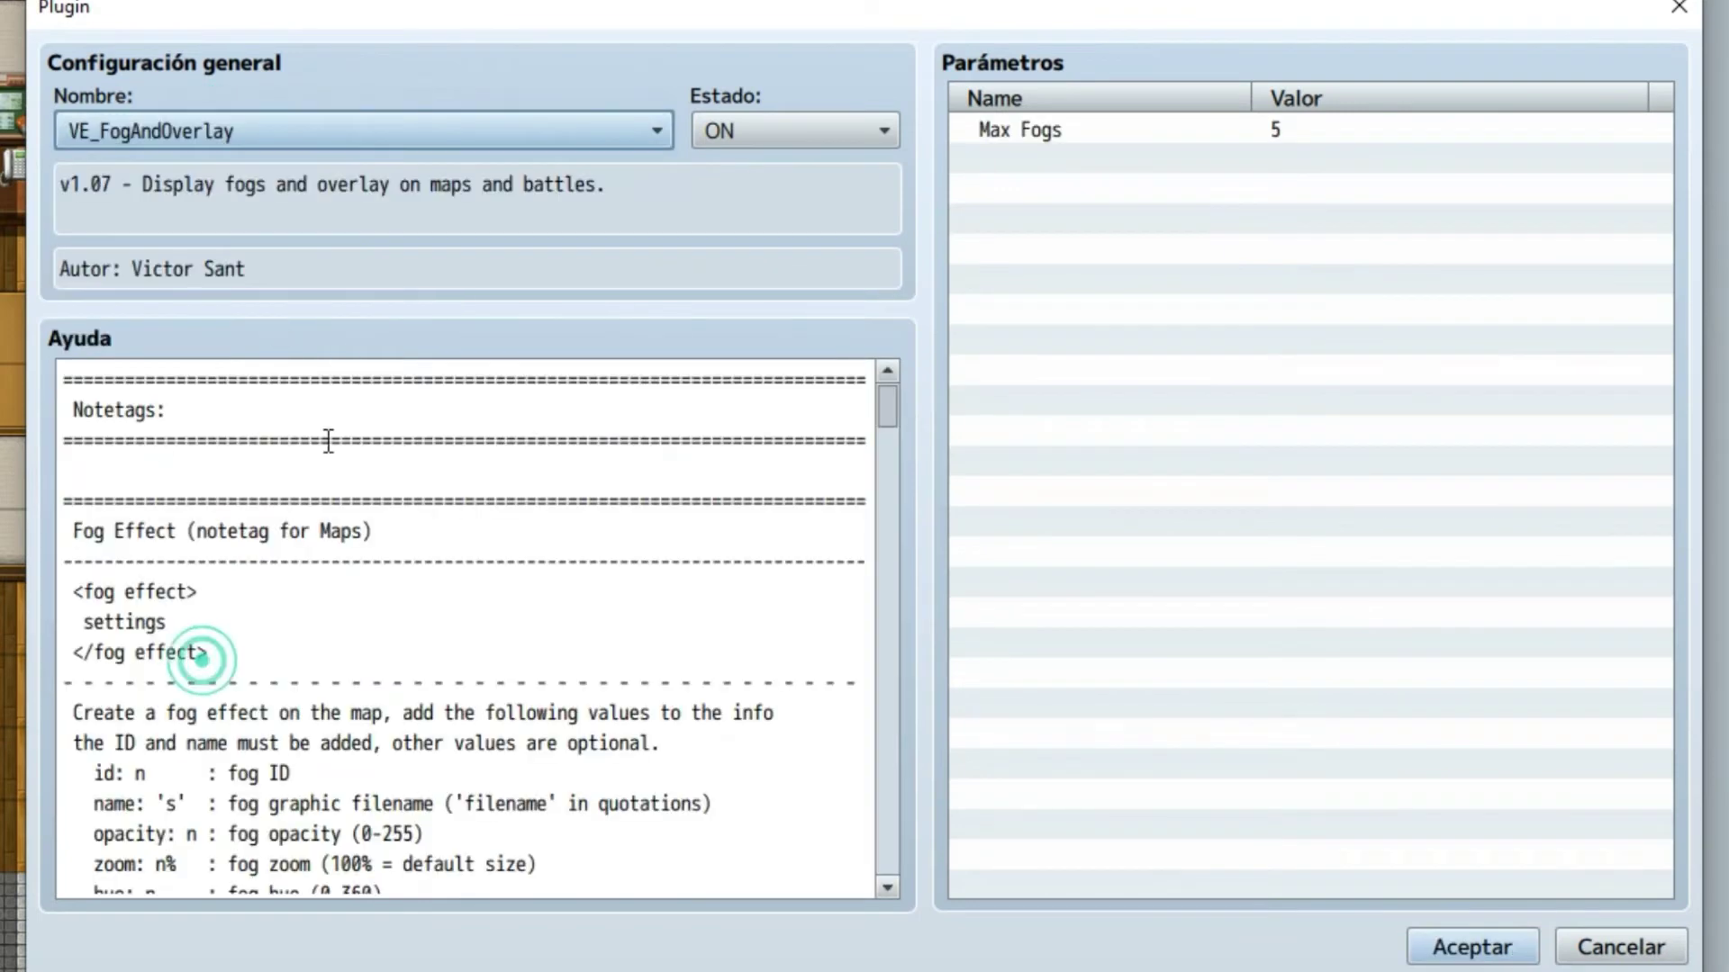
Step: Examine the opening and closing fog effect notetags for maps in the VE_FogAndOverlay help text
{"action": "mouse_move", "coordinate": [889, 414]}
{"action": "left_mouse_down"}
{"action": "mouse_move", "coordinate": [888, 446]}
{"action": "mouse_move", "coordinate": [889, 414]}
{"action": "left_mouse_up"}
{"action": "scroll", "coordinate": [889, 414], "scroll_direction": "down", "scroll_amount": 1}
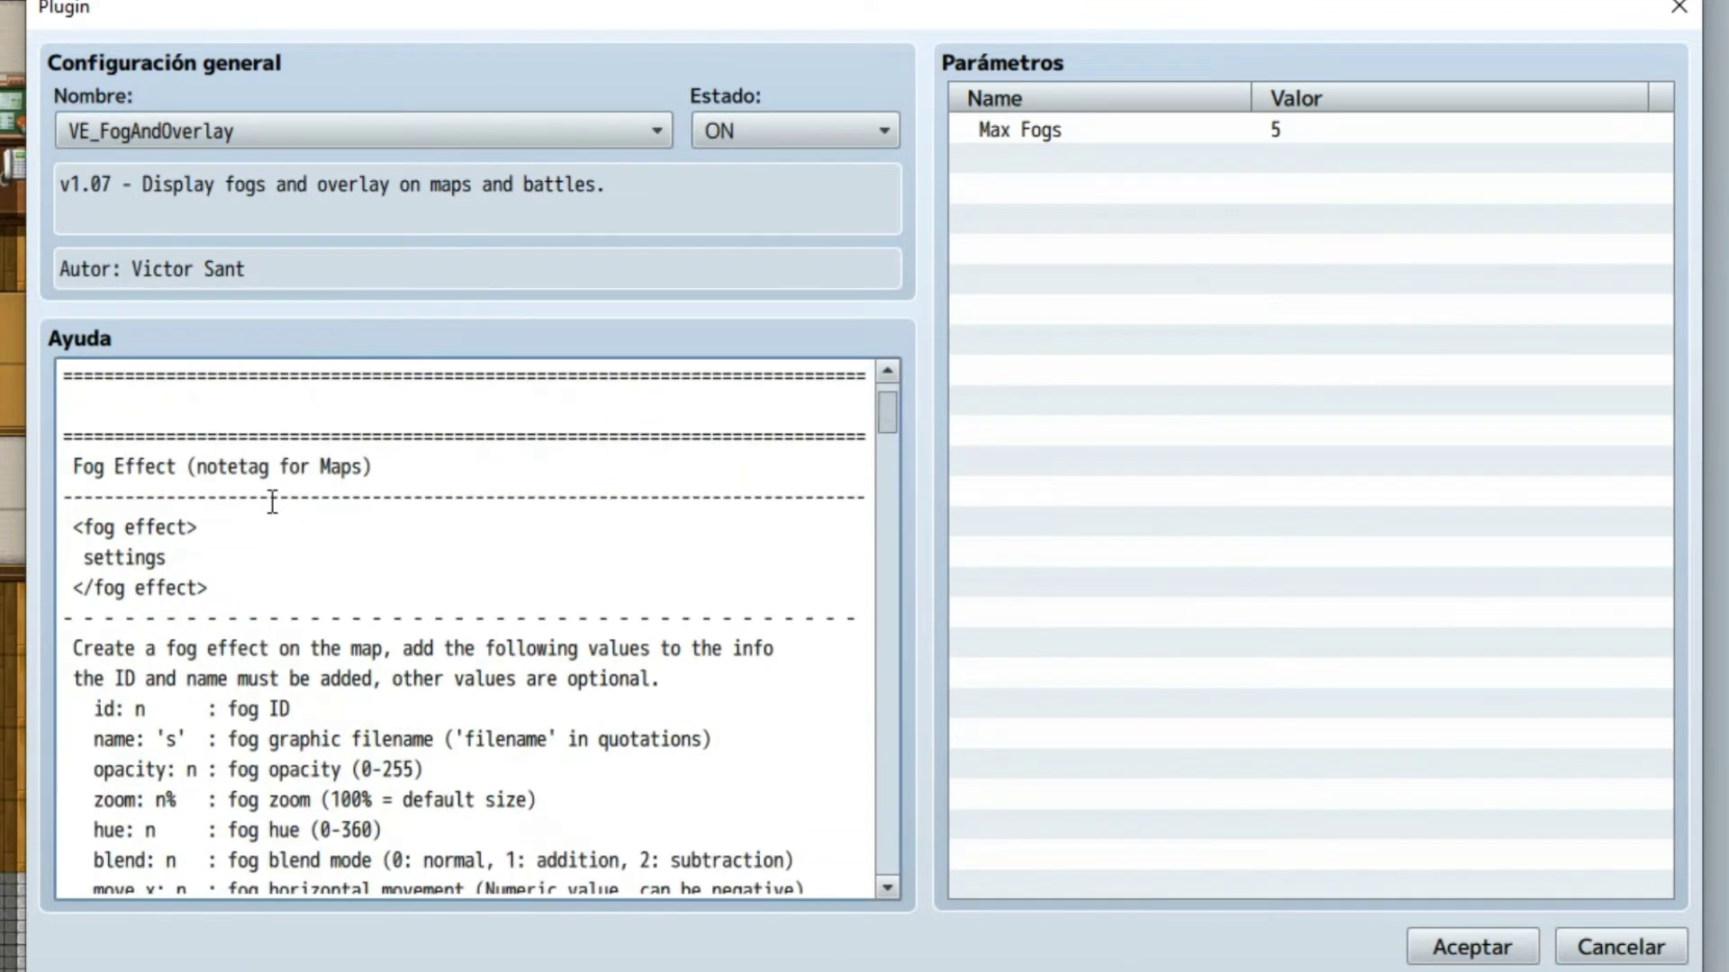
{"action": "left_click_drag", "start_coordinate": [208, 586], "coordinate": [72, 524]}
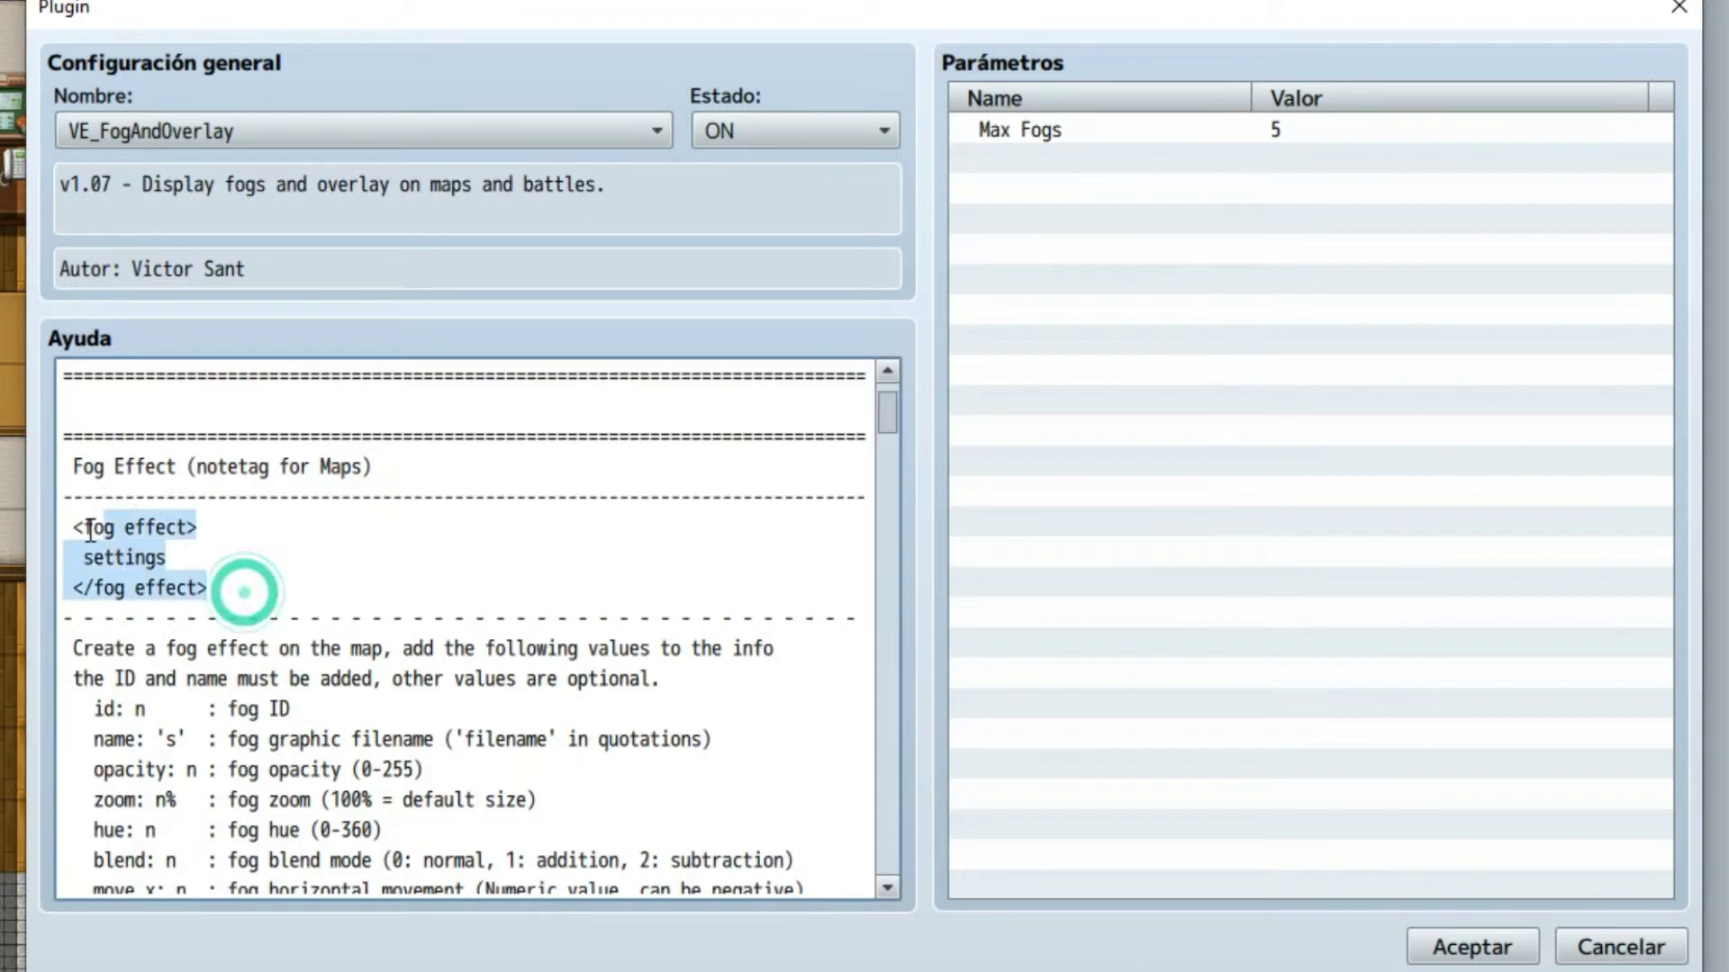
{"action": "left_click", "coordinate": [254, 551]}
{"action": "left_click_drag", "start_coordinate": [878, 424], "coordinate": [881, 434]}
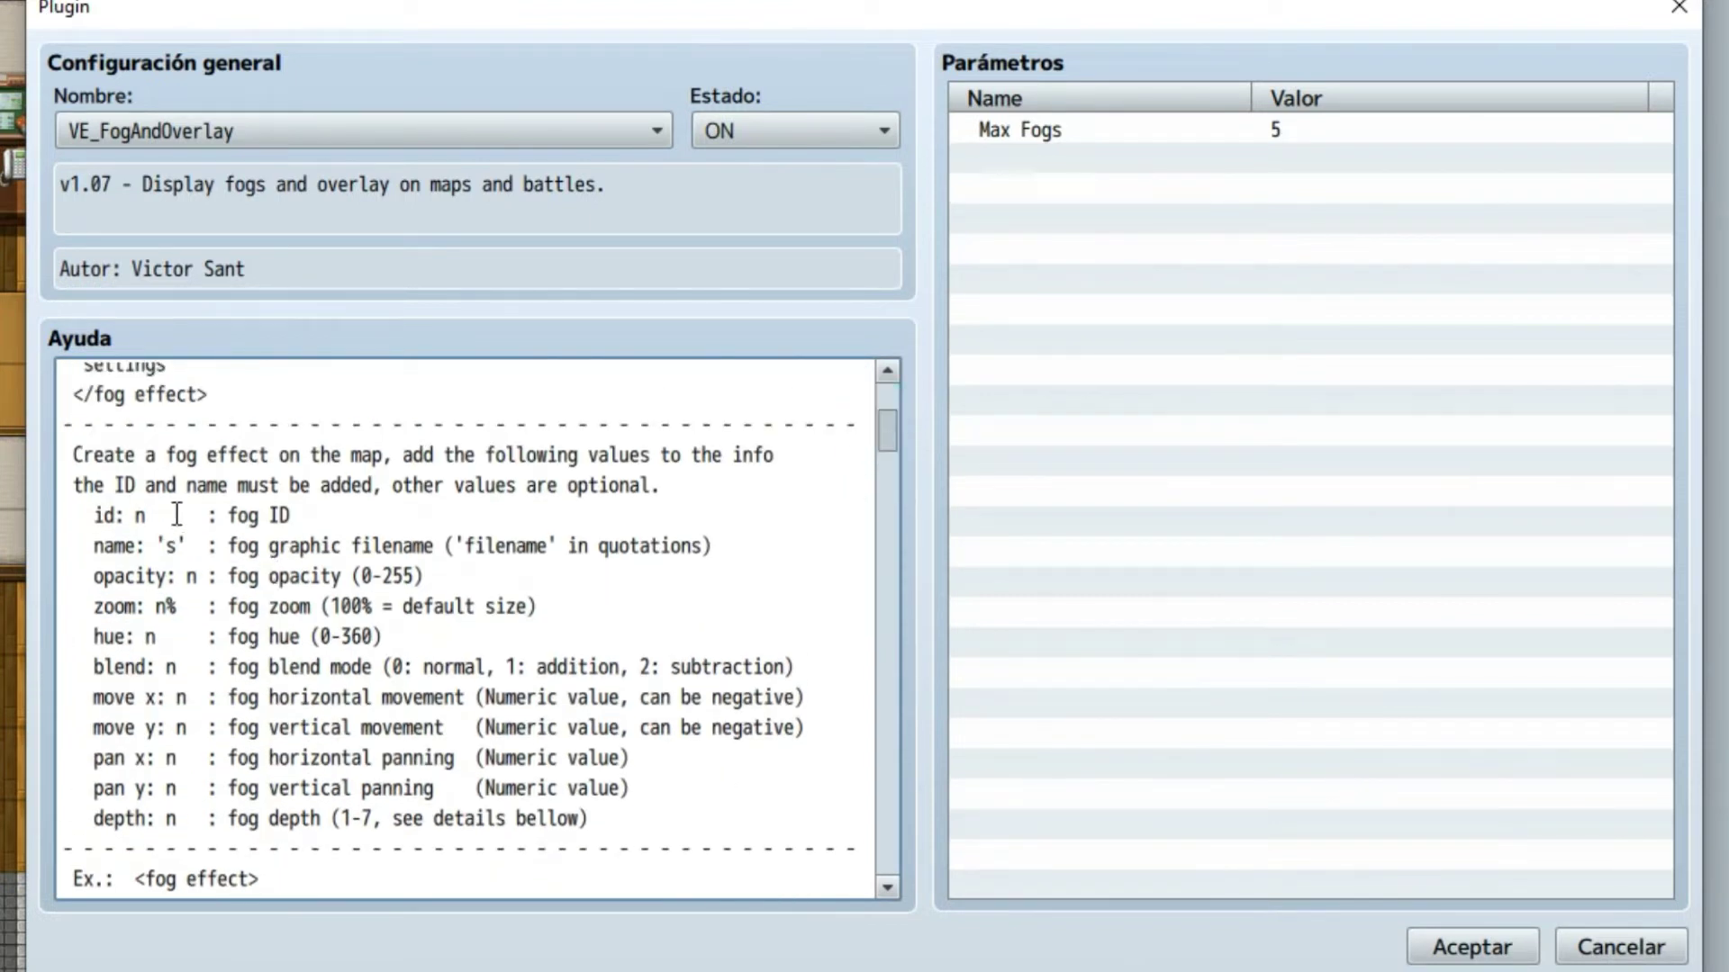
{"action": "scroll", "coordinate": [209, 529], "scroll_direction": "up", "scroll_amount": 1}
{"action": "triple_click", "coordinate": [225, 418]}
{"action": "triple_click", "coordinate": [235, 478]}
{"action": "left_click", "coordinate": [291, 424]}
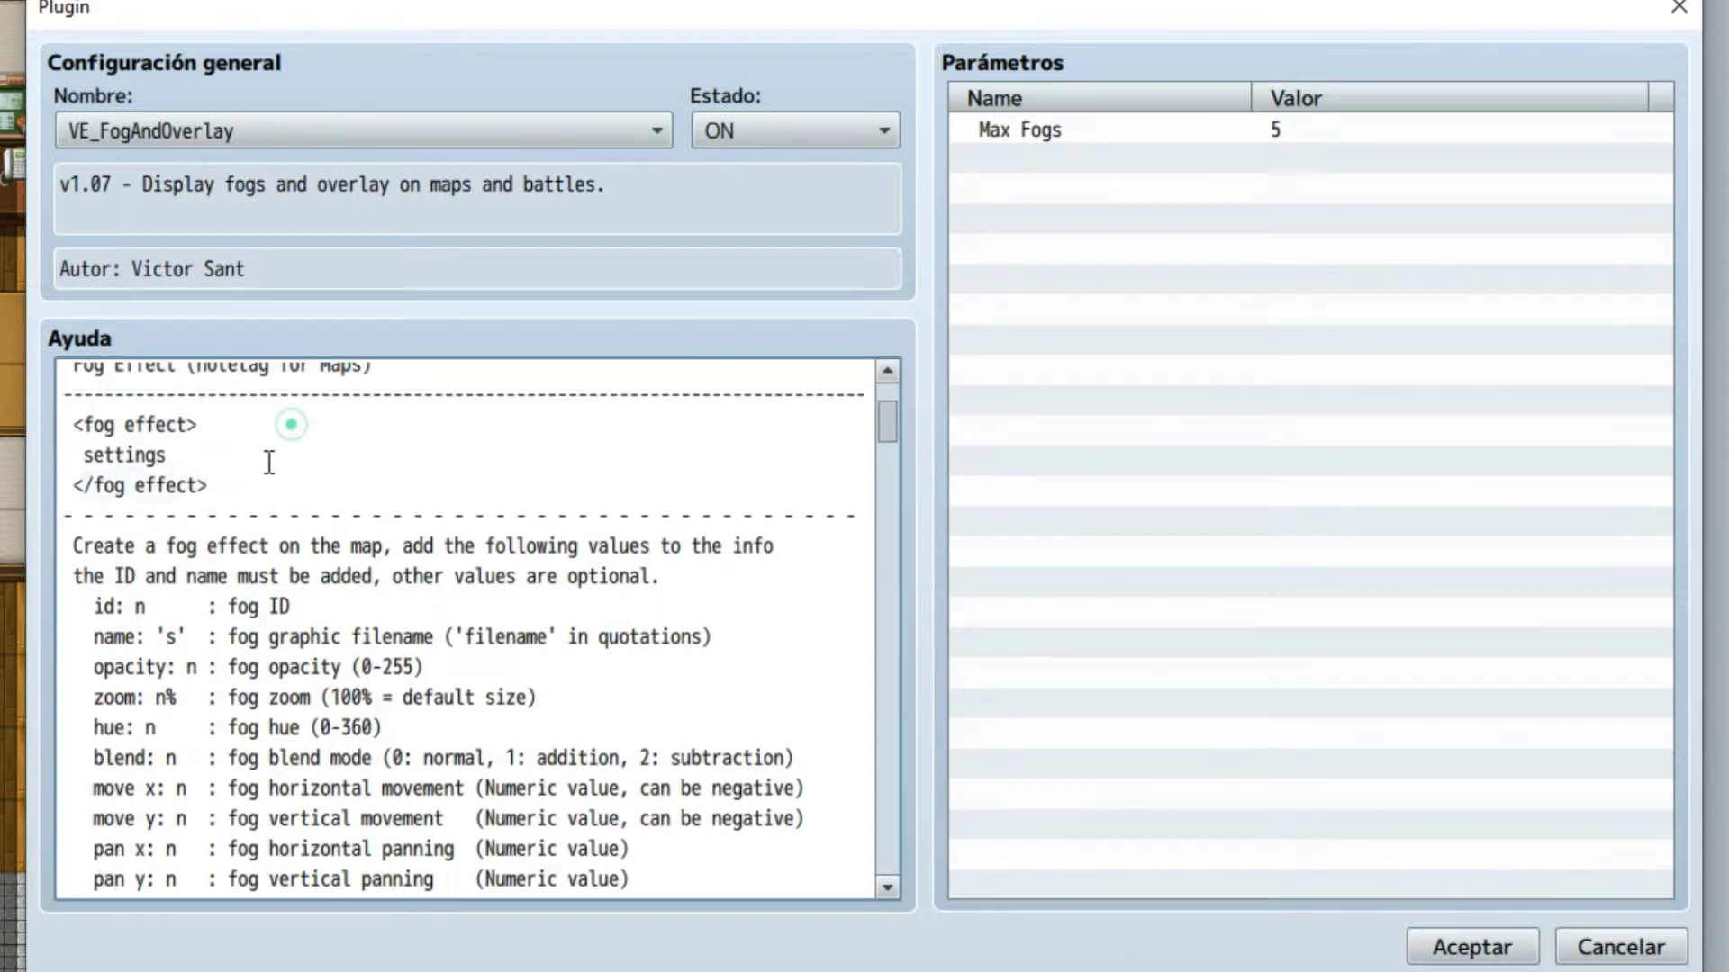
{"action": "triple_click", "coordinate": [226, 419]}
{"action": "left_click", "coordinate": [267, 432]}
Step: Read the fog effect notetag settings in the plugin help, from the required id and name to the optional values
{"action": "scroll", "coordinate": [216, 581], "scroll_direction": "down", "scroll_amount": 1}
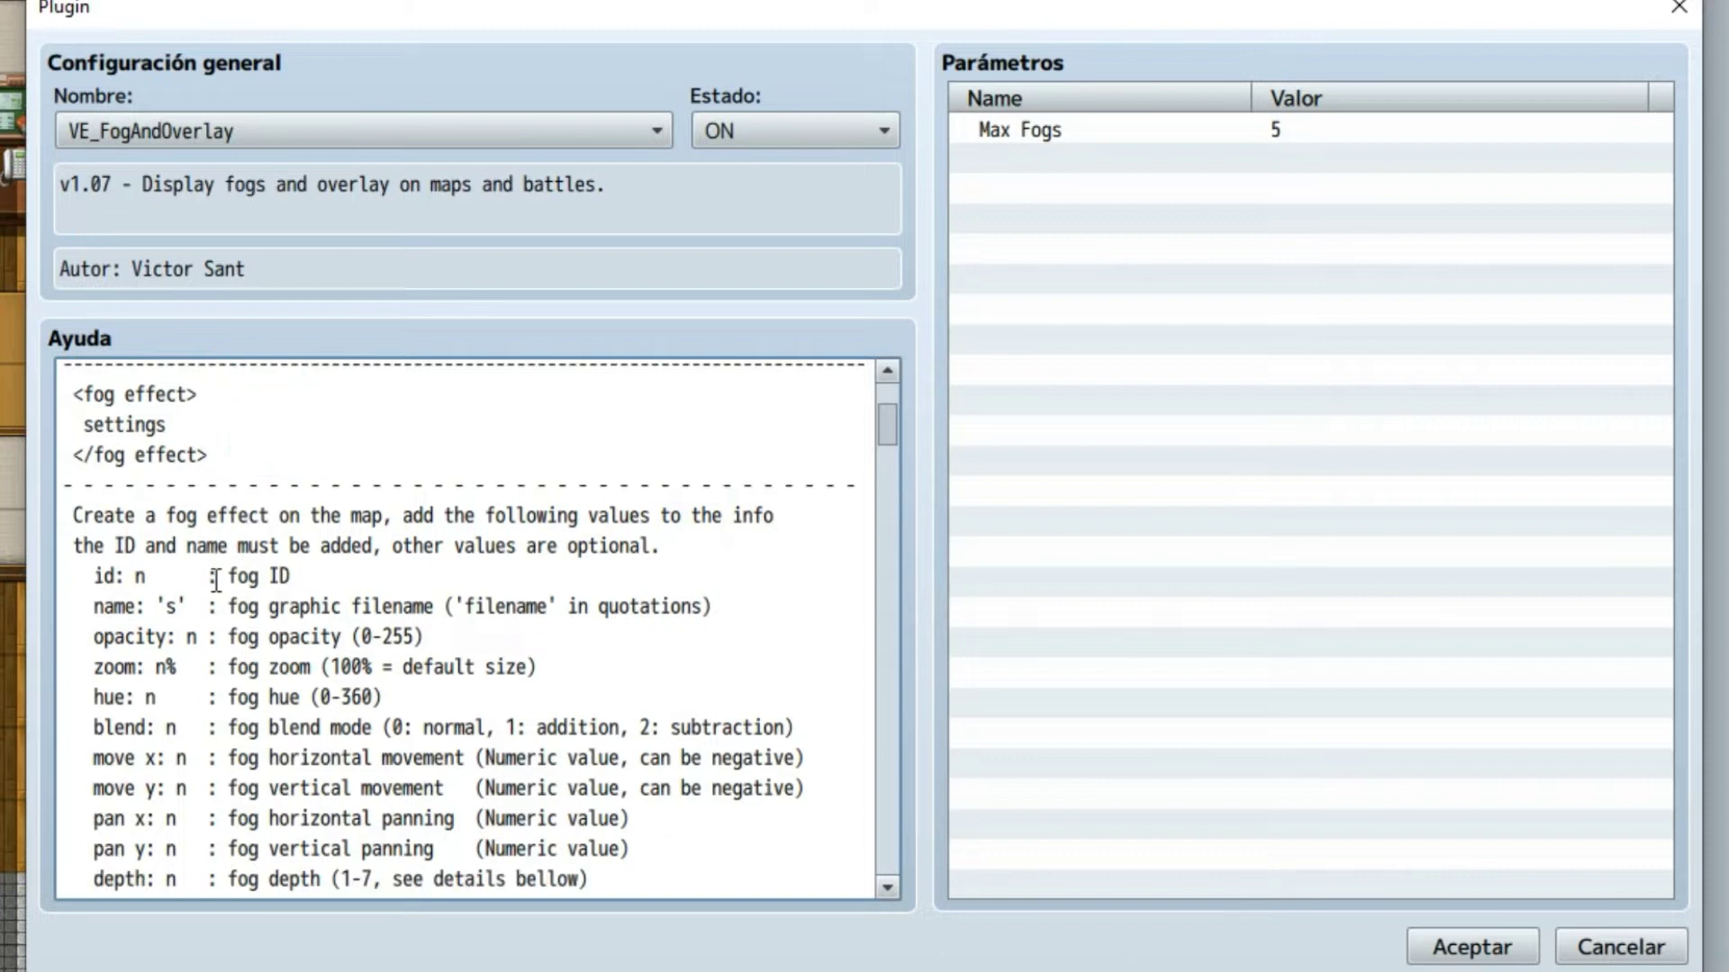
{"action": "scroll", "coordinate": [216, 580], "scroll_direction": "down", "scroll_amount": 1}
{"action": "triple_click", "coordinate": [343, 512]}
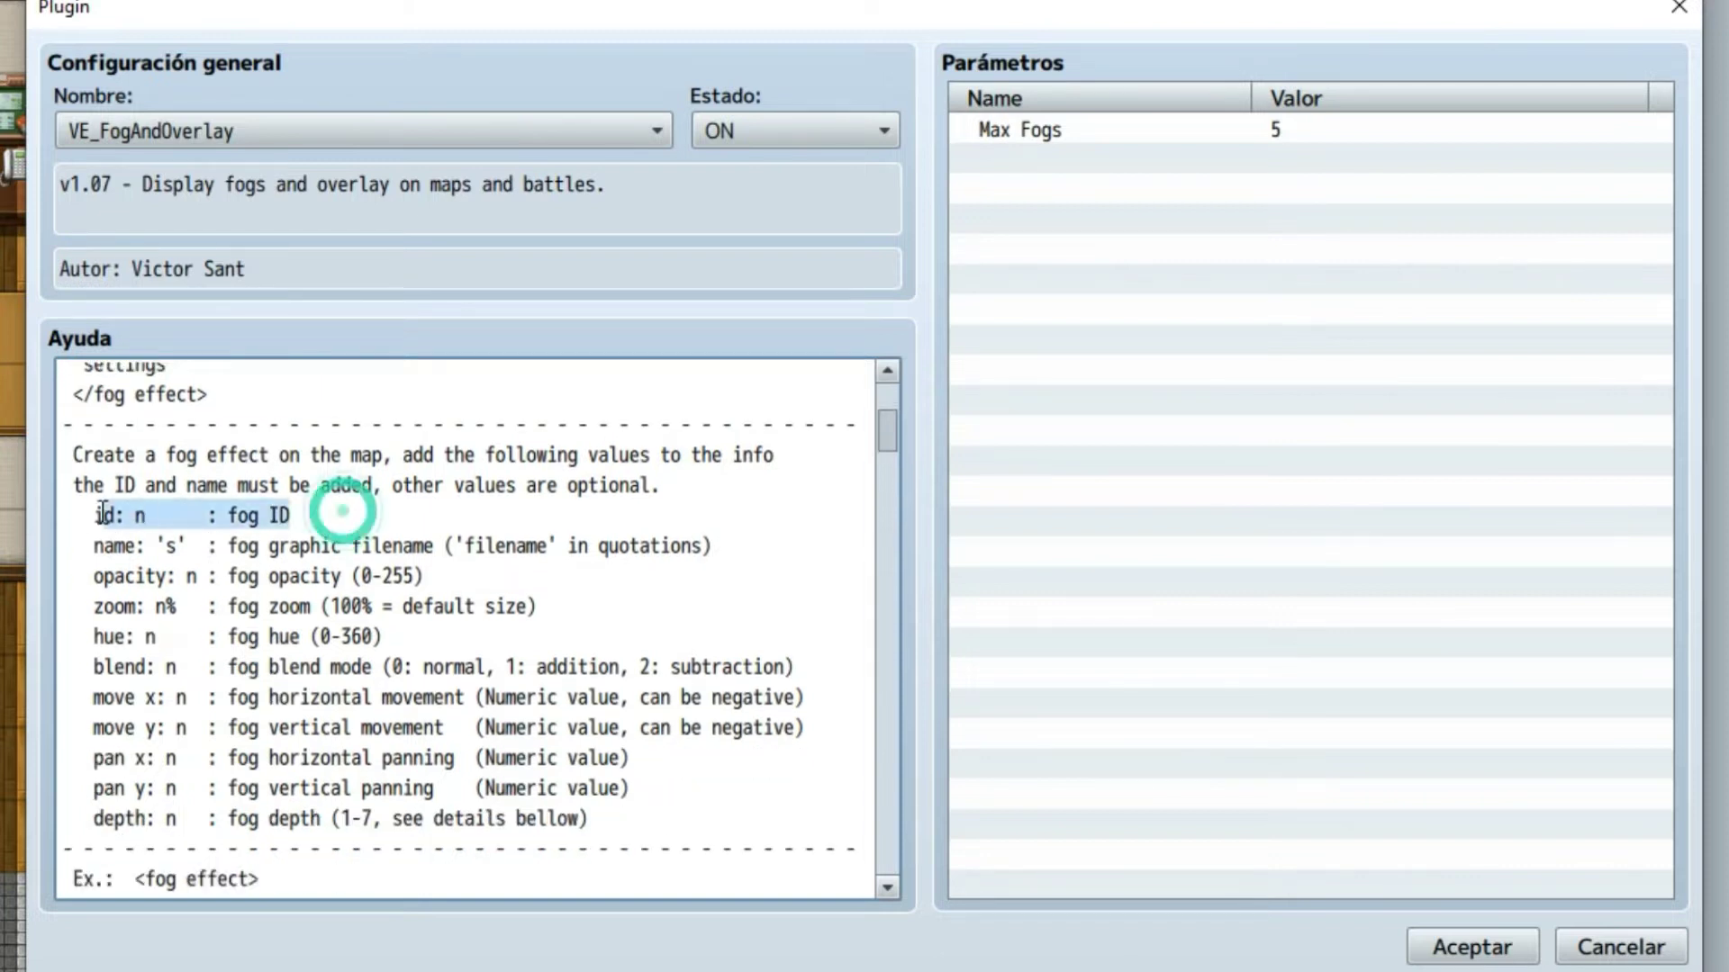
{"action": "left_click", "coordinate": [353, 518]}
{"action": "left_click_drag", "start_coordinate": [100, 545], "coordinate": [731, 545]}
{"action": "left_click", "coordinate": [734, 542]}
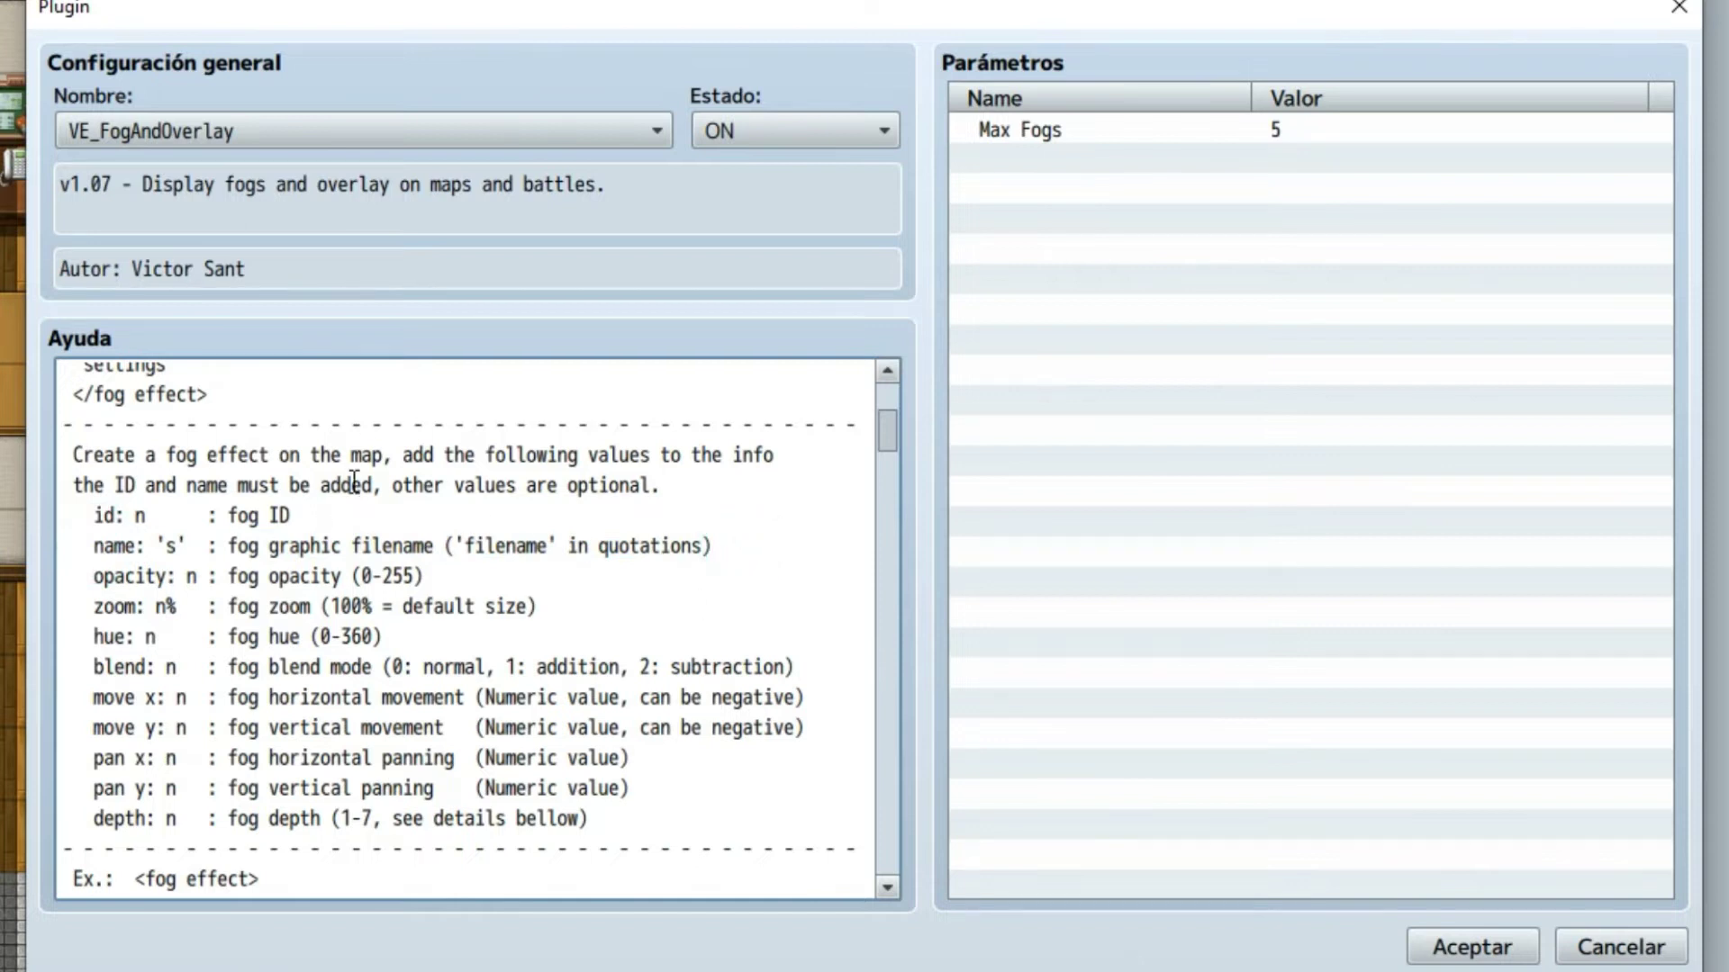
{"action": "scroll", "coordinate": [221, 577], "scroll_direction": "down", "scroll_amount": 2}
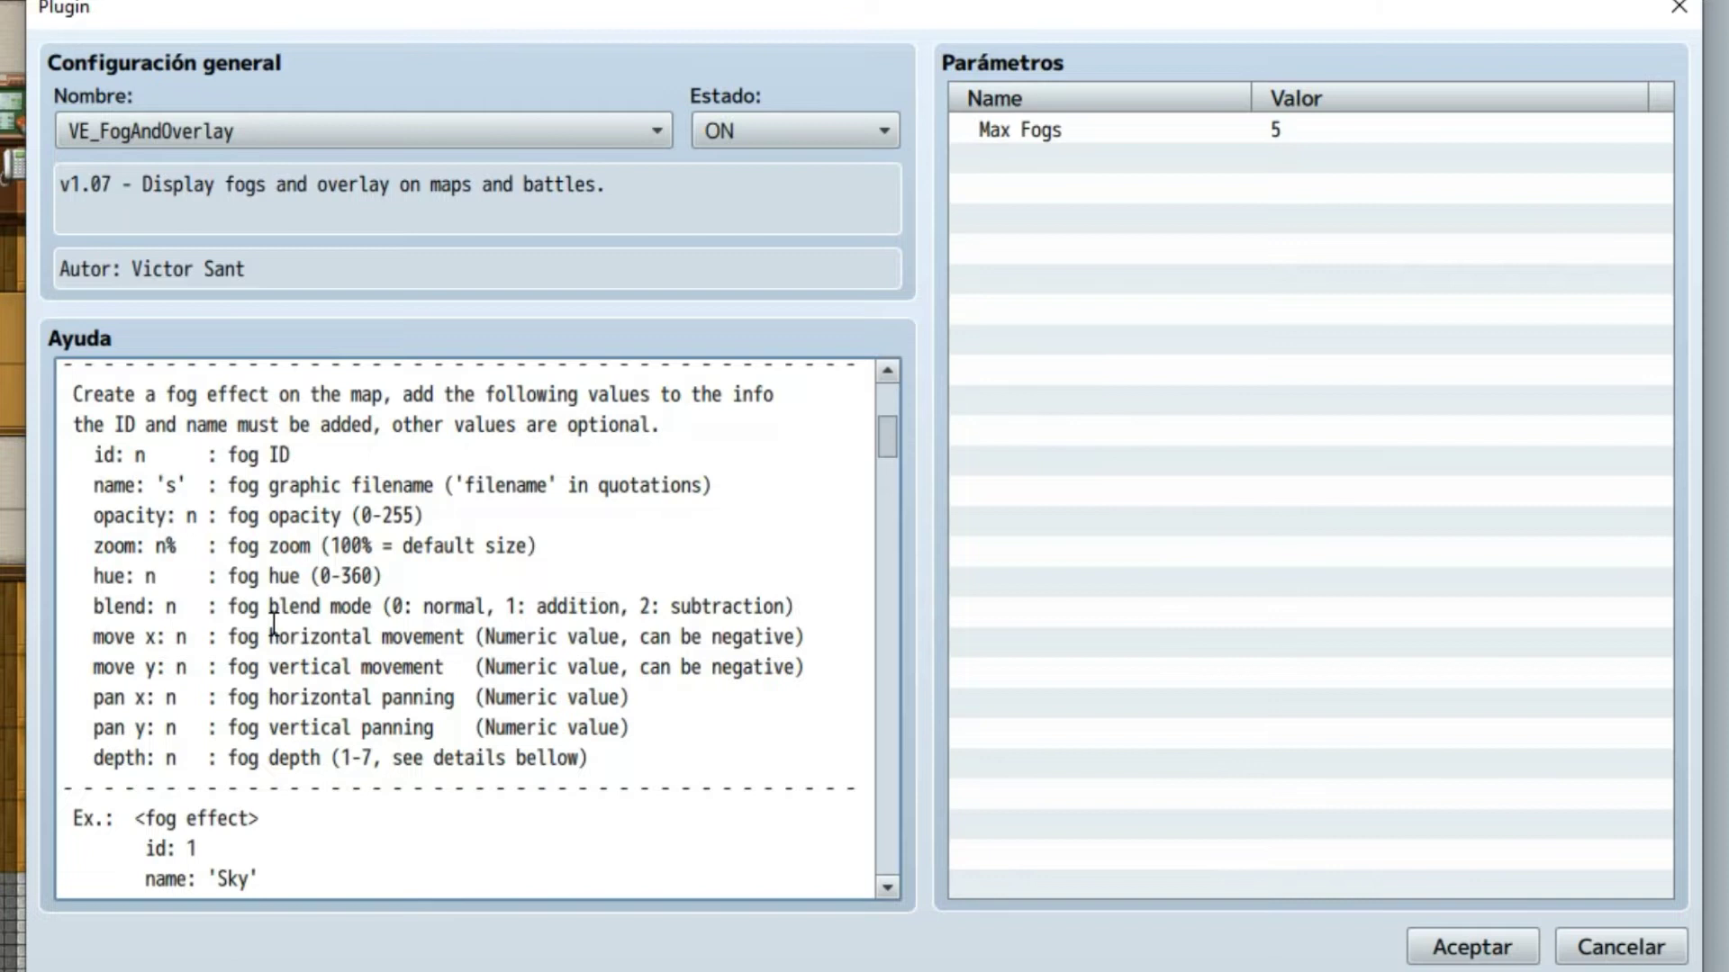
{"action": "scroll", "coordinate": [274, 623], "scroll_direction": "up", "scroll_amount": 1}
{"action": "left_click_drag", "start_coordinate": [680, 786], "coordinate": [113, 531]}
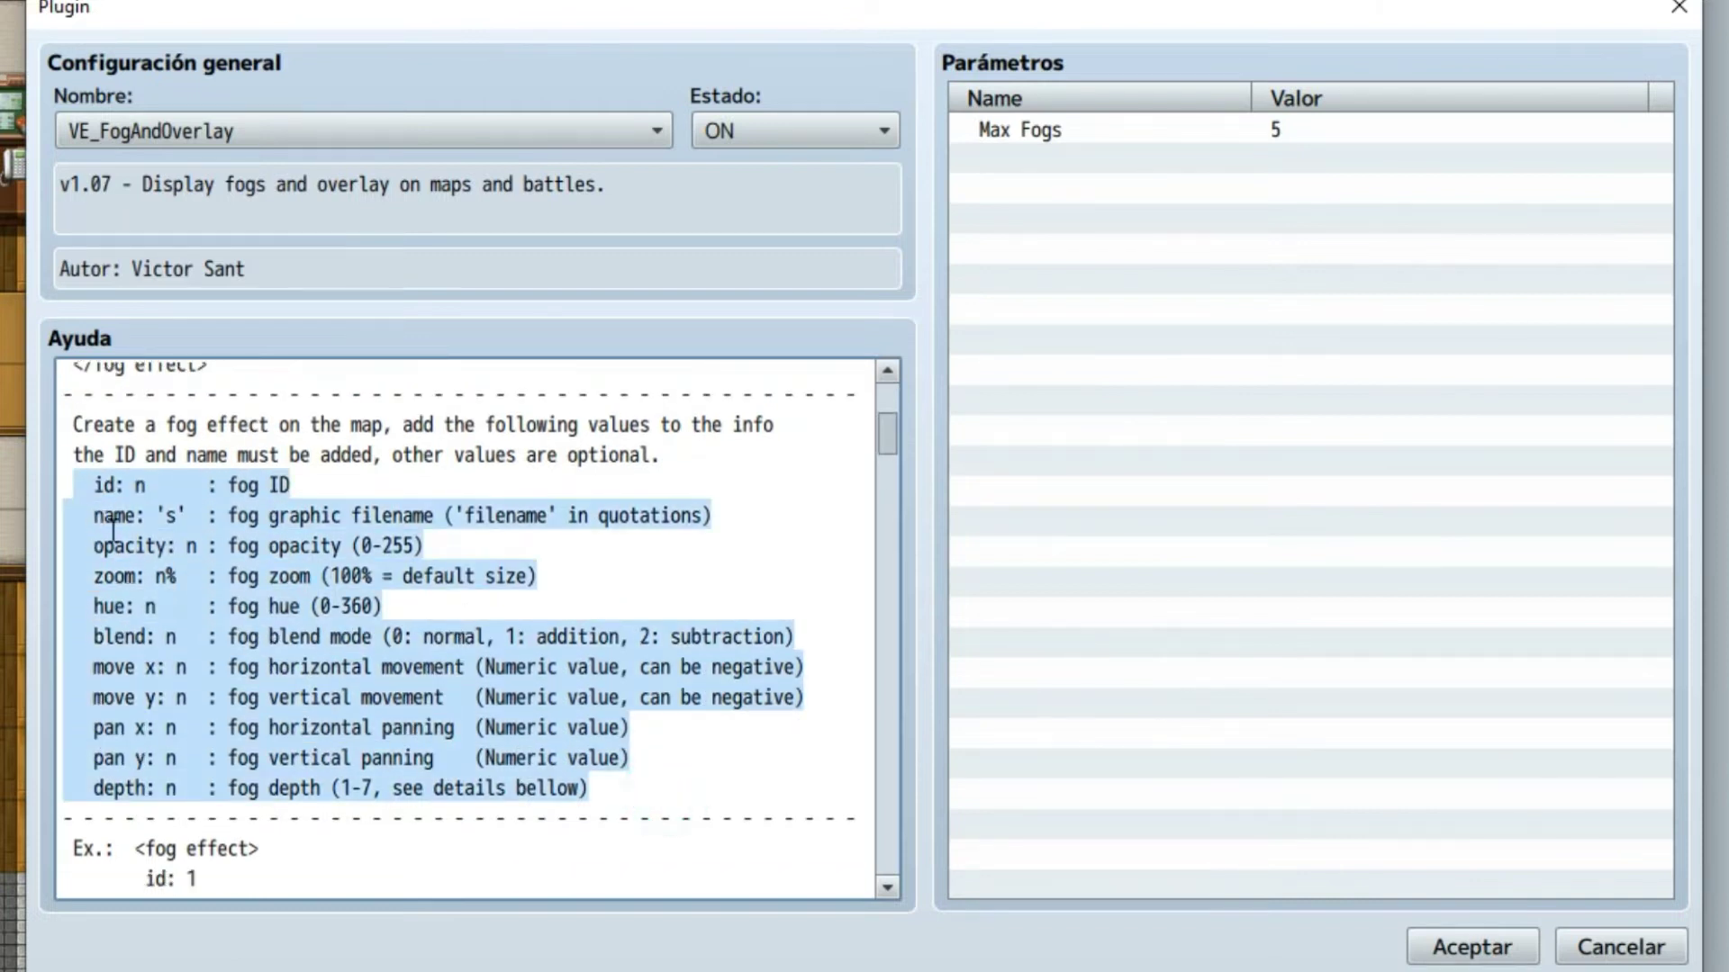
{"action": "left_click", "coordinate": [208, 520]}
{"action": "scroll", "coordinate": [230, 563], "scroll_direction": "up", "scroll_amount": 2}
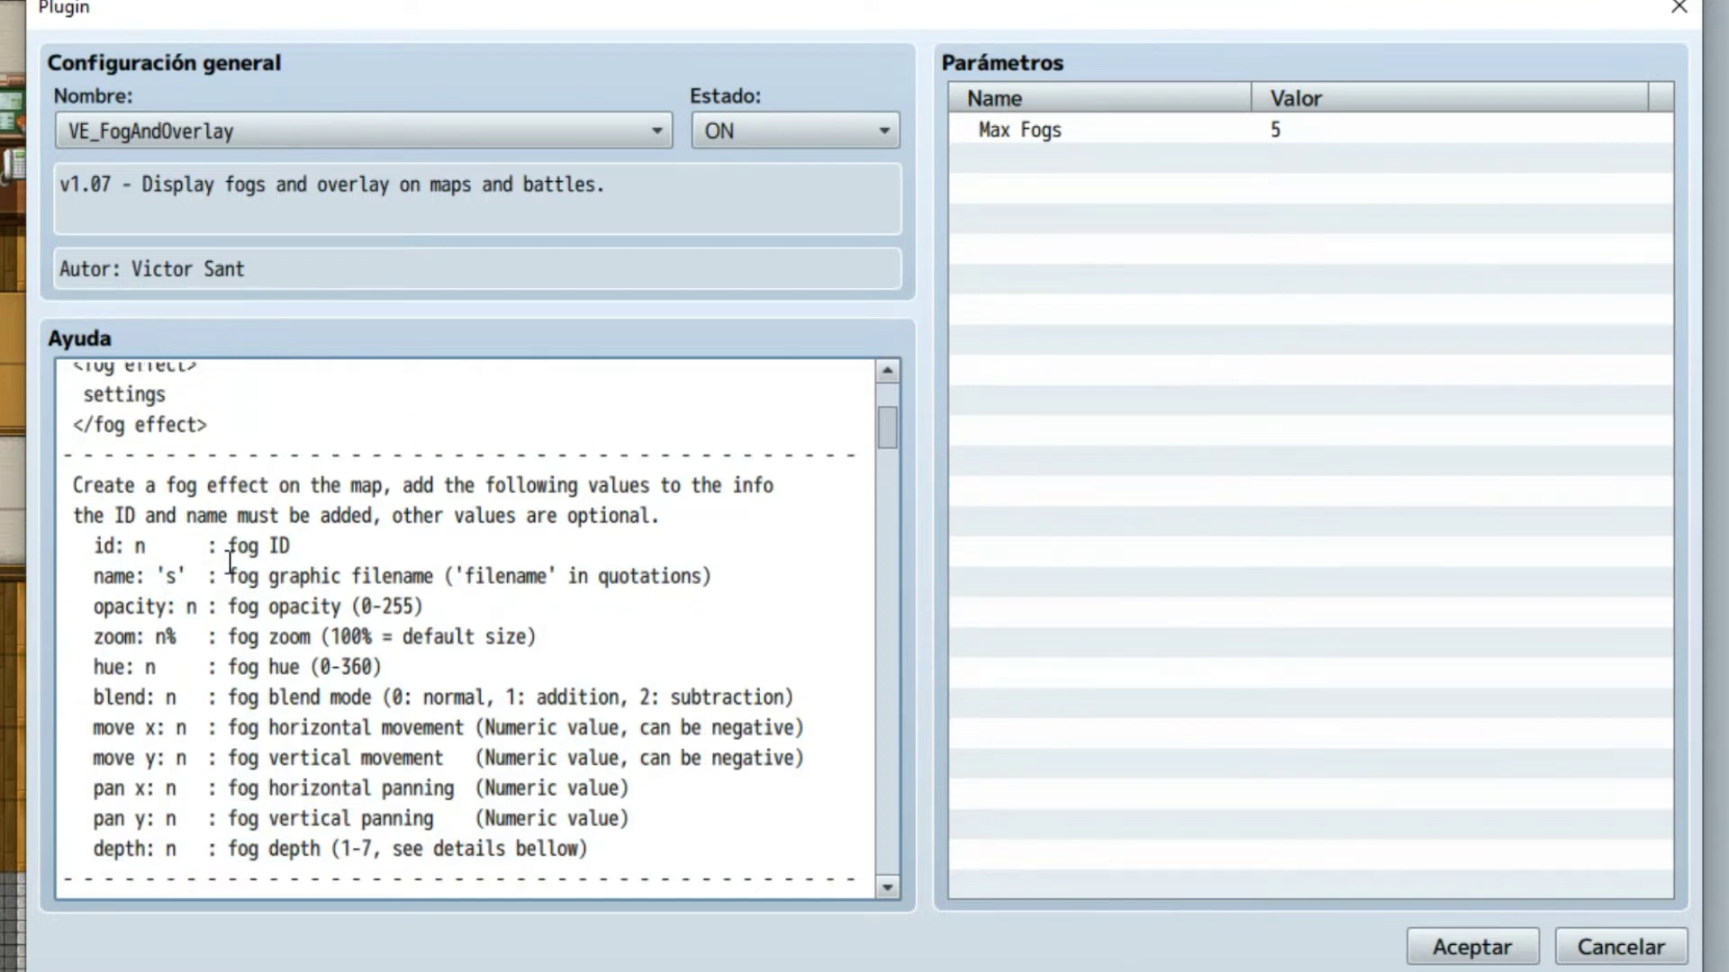
{"action": "scroll", "coordinate": [230, 563], "scroll_direction": "up", "scroll_amount": 3}
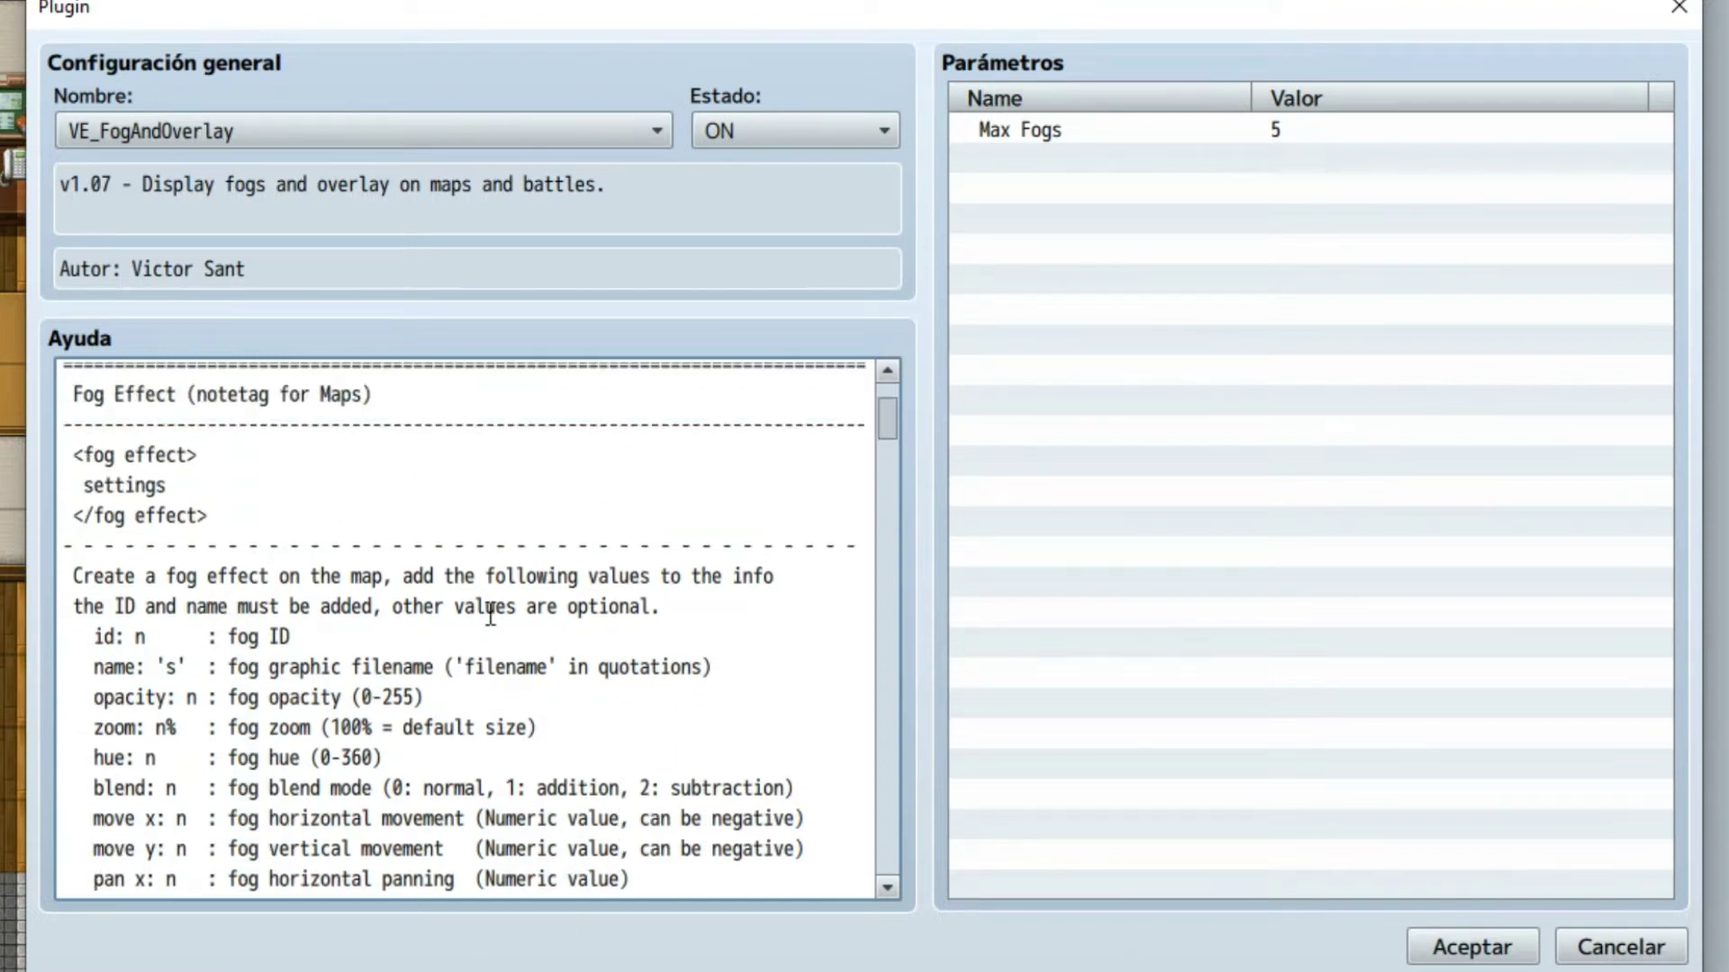
Step: Review the FogEffect plugin command in the help text, including its arguments and the Sky example
{"action": "scroll", "coordinate": [478, 599], "scroll_direction": "down", "scroll_amount": 8}
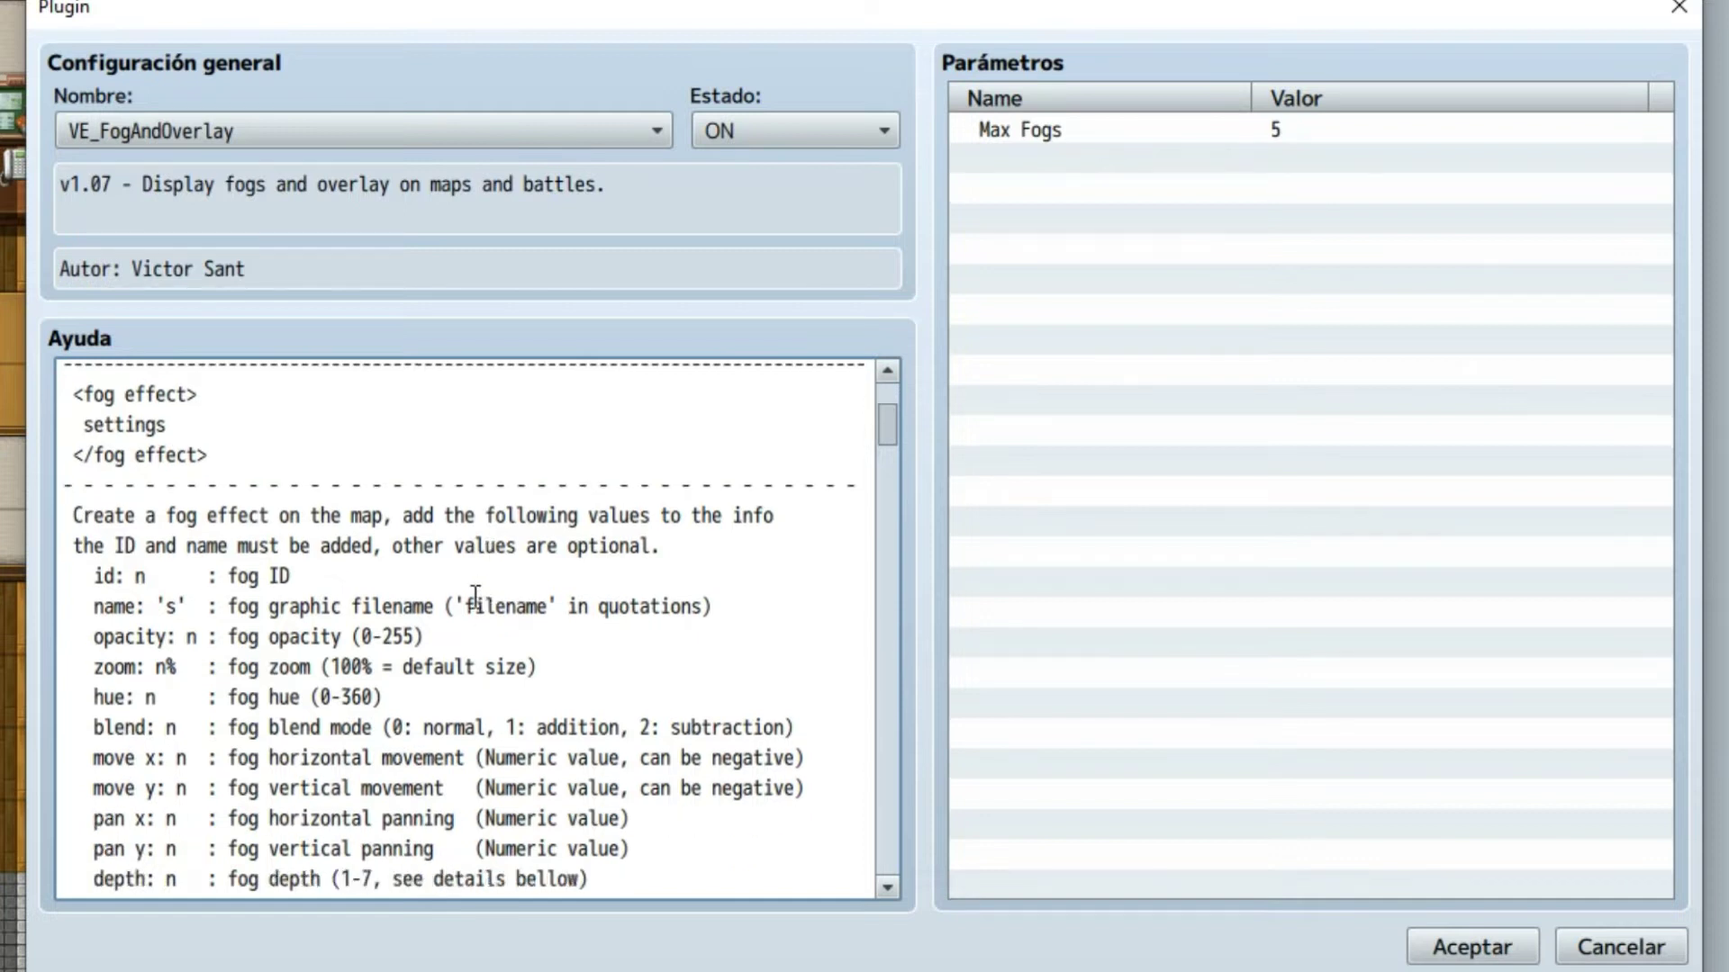
{"action": "scroll", "coordinate": [469, 589], "scroll_direction": "down", "scroll_amount": 5}
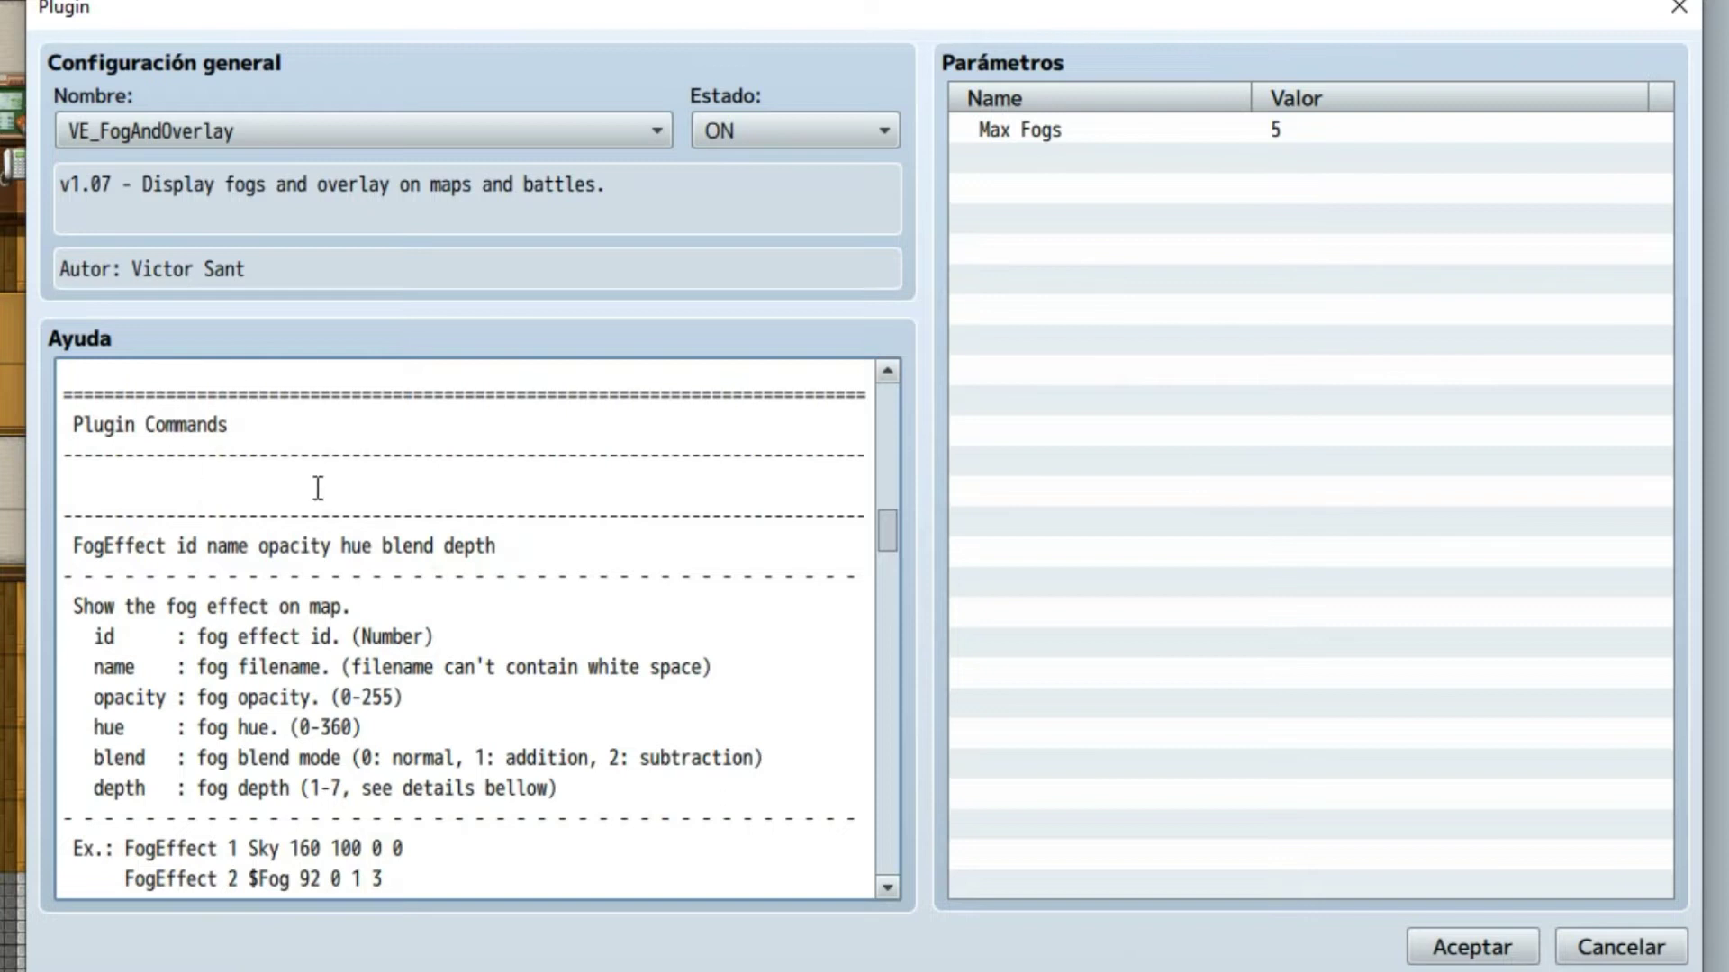
{"action": "scroll", "coordinate": [319, 469], "scroll_direction": "down", "scroll_amount": 1}
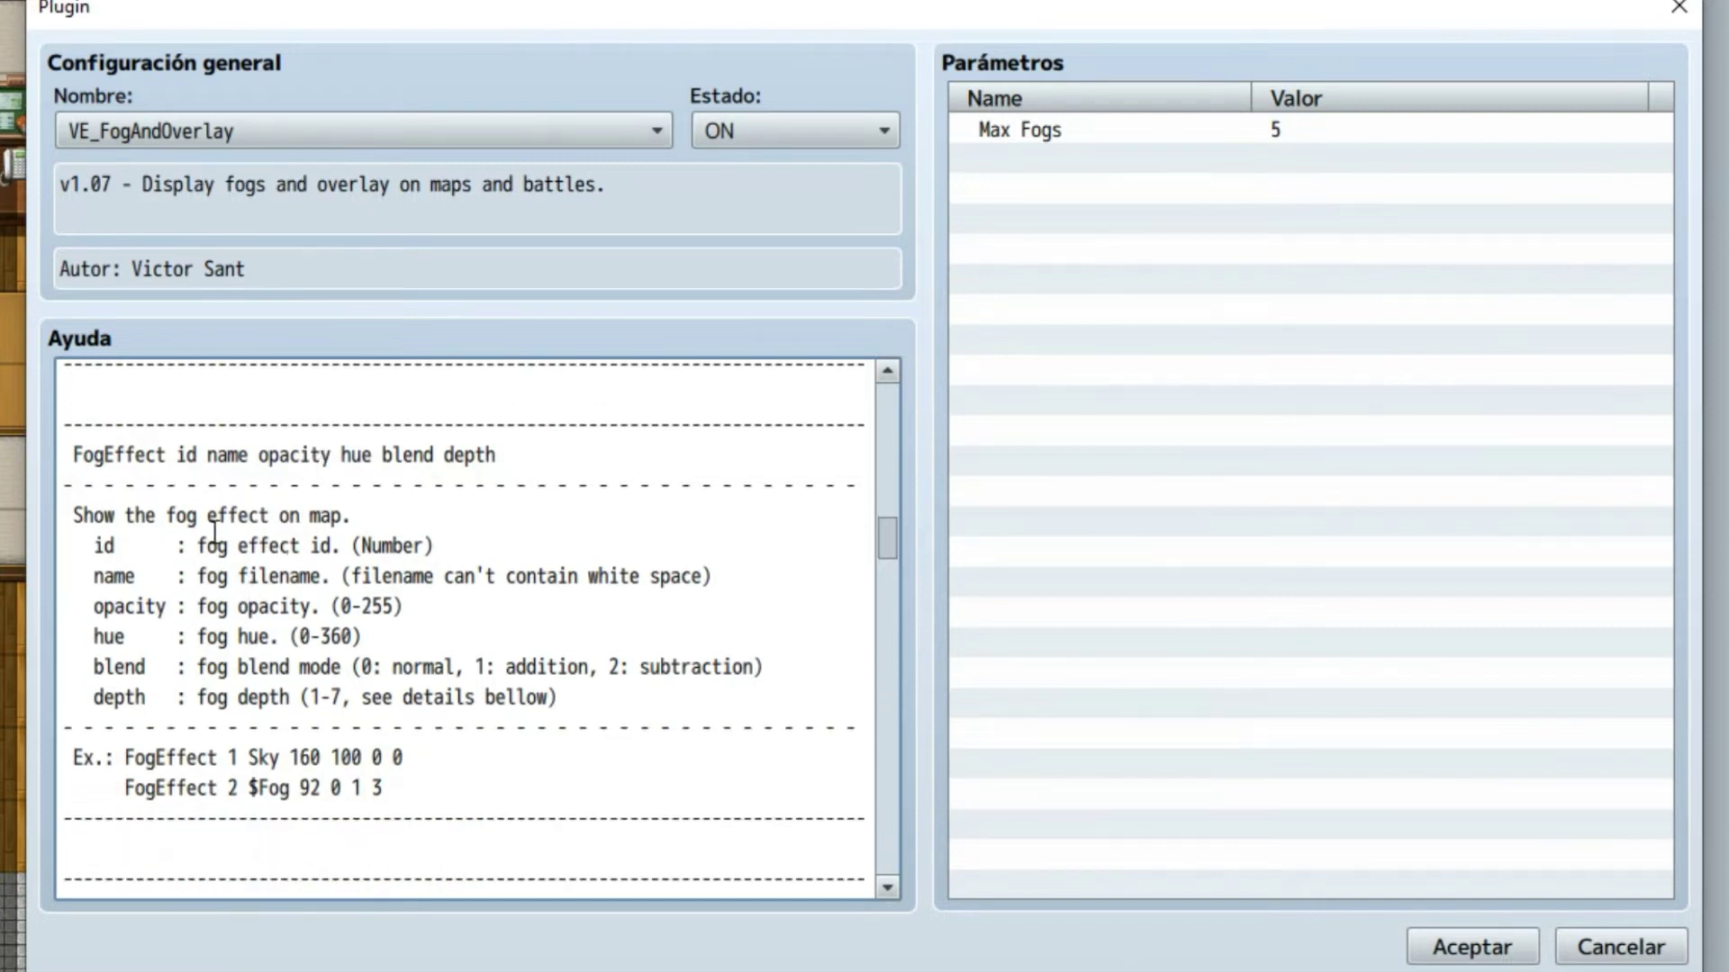
{"action": "left_click_drag", "start_coordinate": [85, 537], "coordinate": [656, 706]}
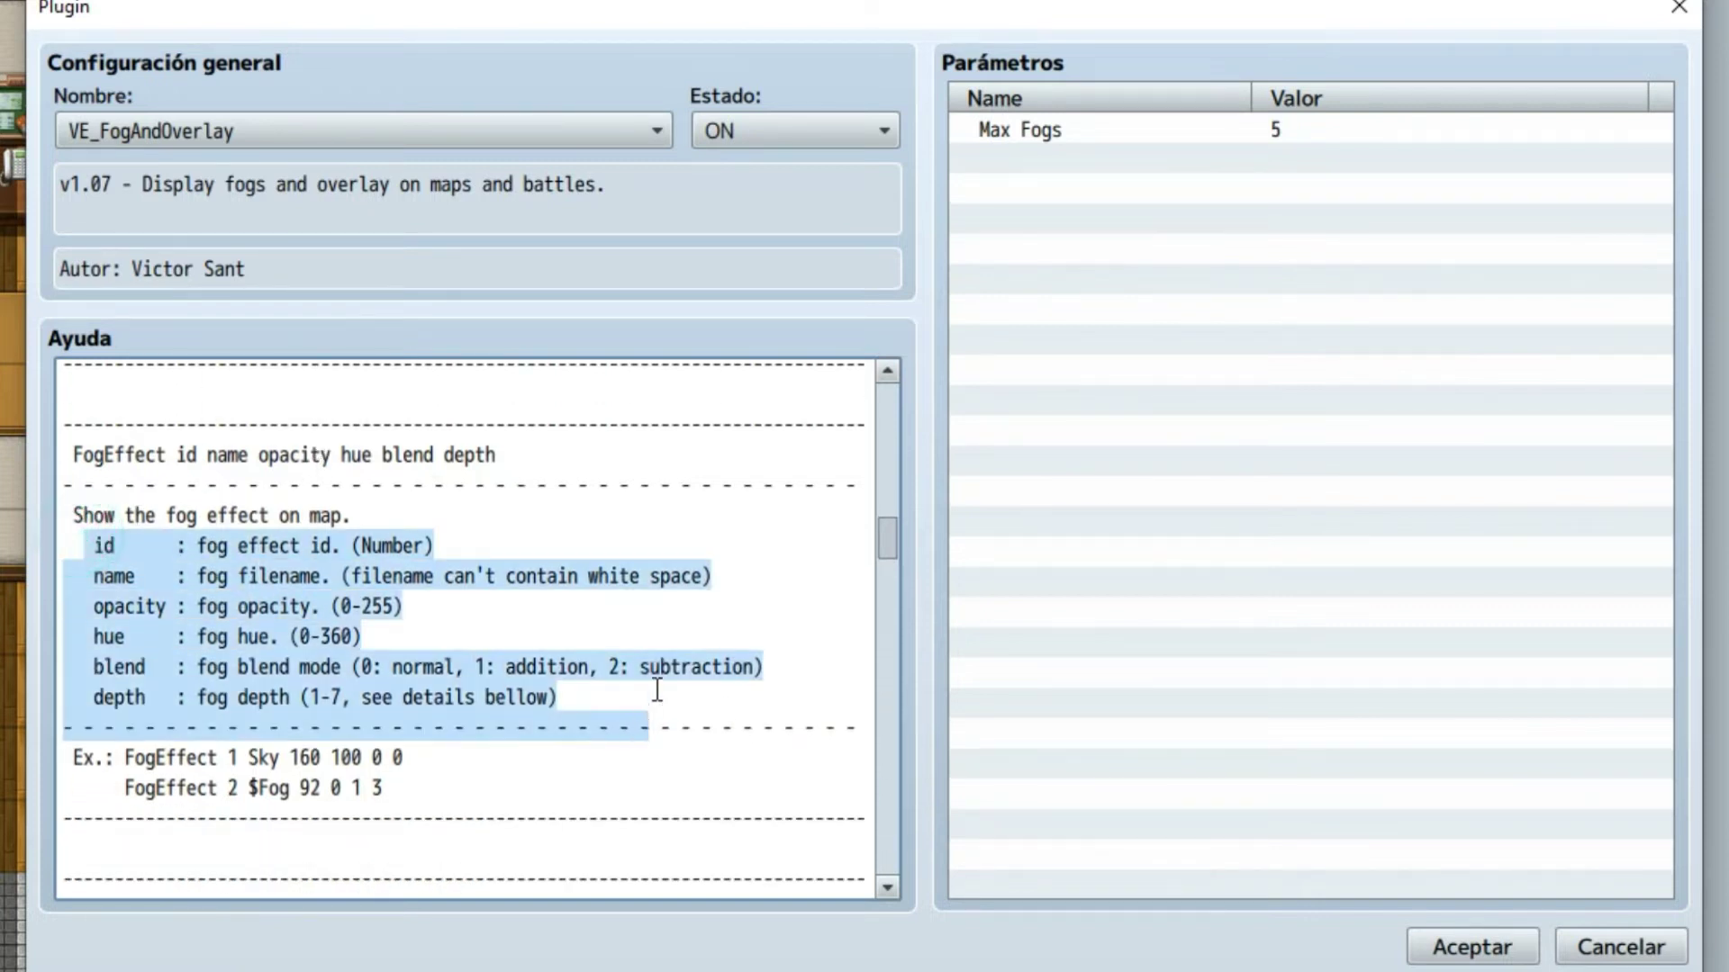
{"action": "left_click", "coordinate": [656, 686]}
{"action": "triple_click", "coordinate": [127, 758]}
{"action": "left_click", "coordinate": [494, 756]}
{"action": "left_click_drag", "start_coordinate": [125, 759], "coordinate": [420, 749]}
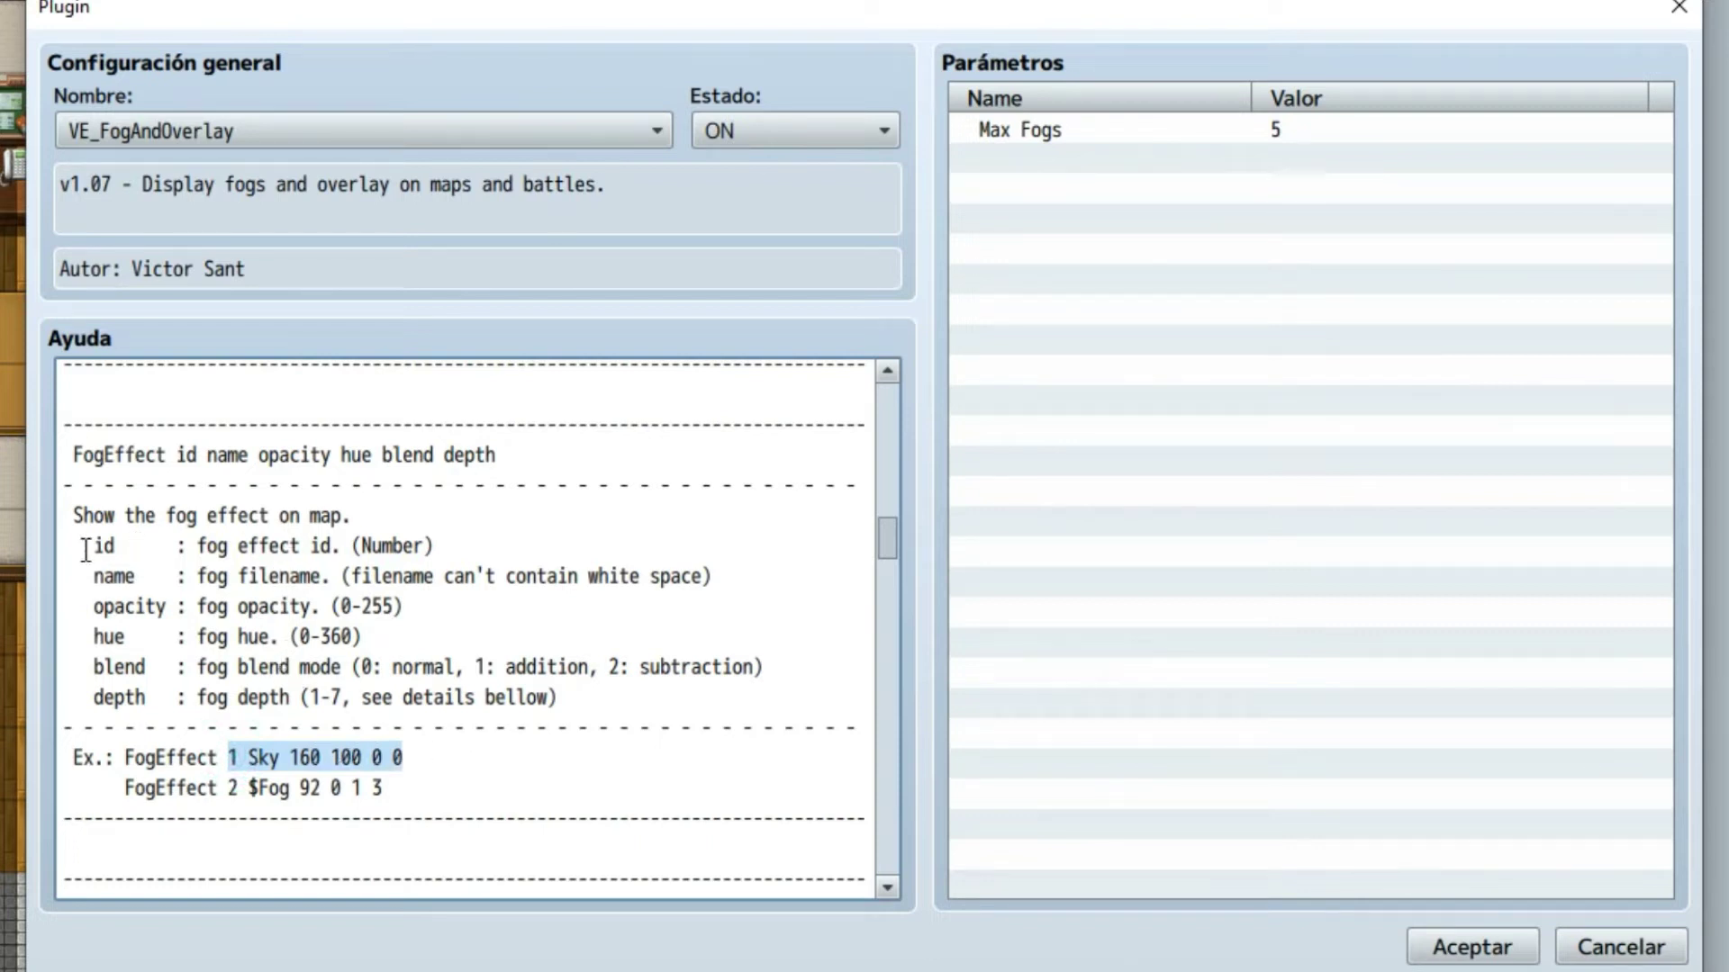
Step: Review the FogEffect examples in the plugin help and read on to the FogOpacity and FogMove commands
{"action": "left_click", "coordinate": [294, 758]}
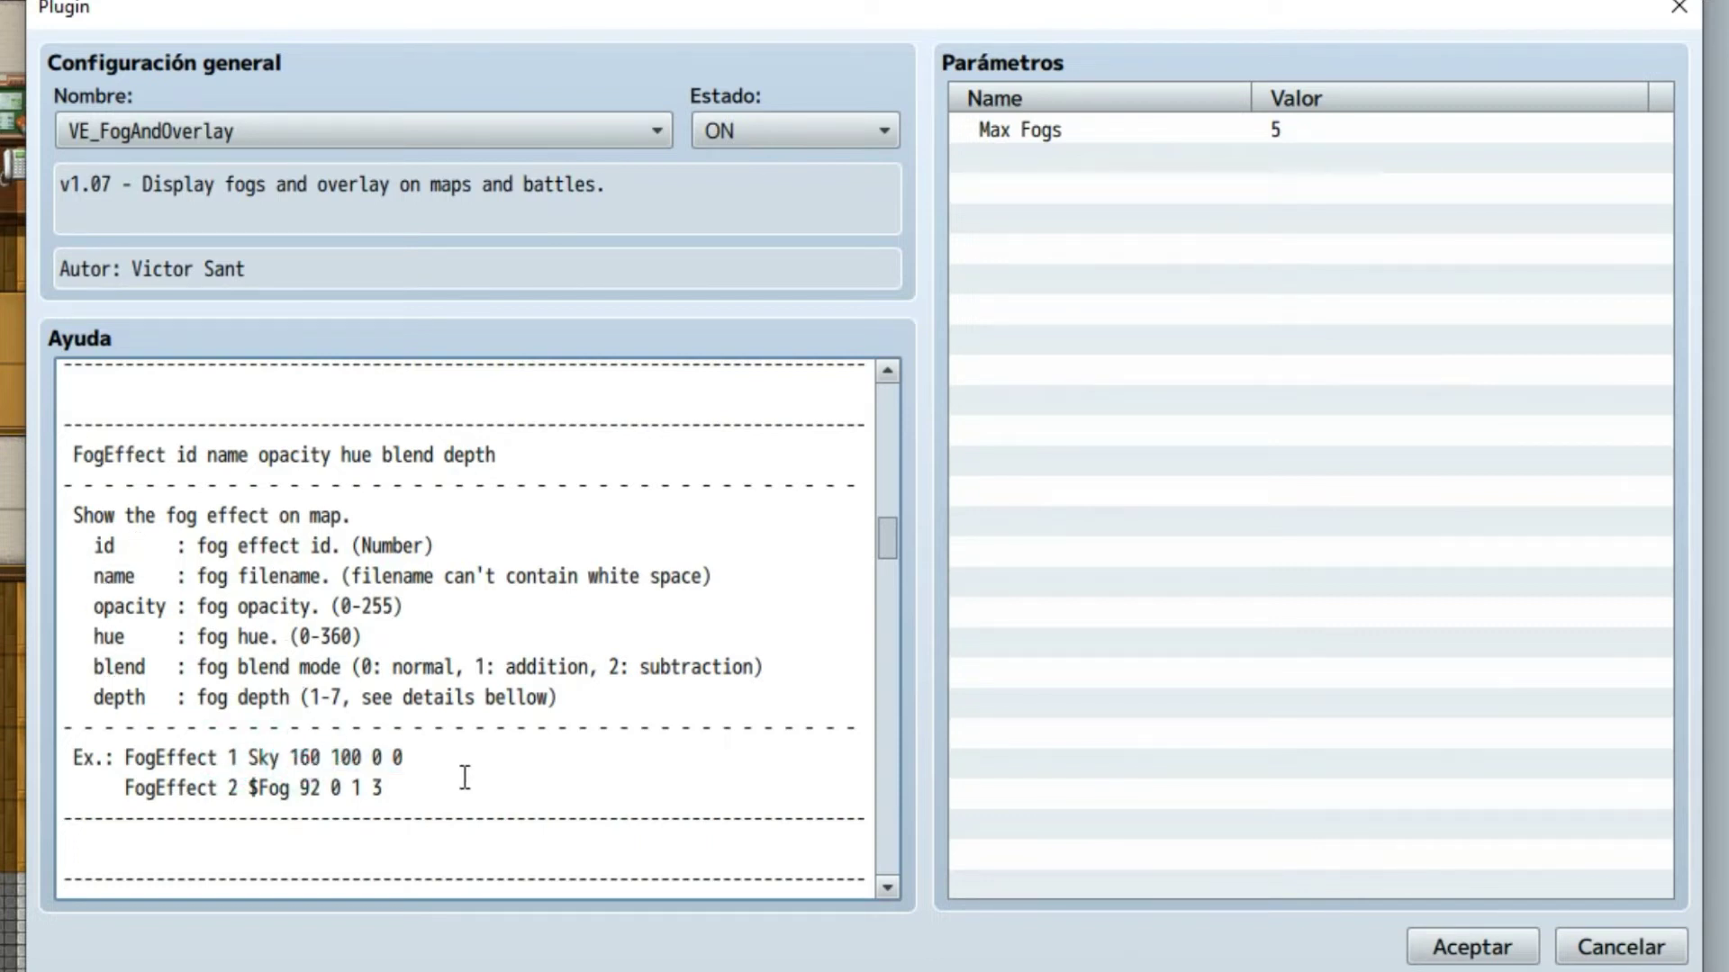
{"action": "left_click", "coordinate": [436, 774]}
{"action": "left_click_drag", "start_coordinate": [436, 760], "coordinate": [131, 763]}
{"action": "left_click", "coordinate": [418, 762]}
{"action": "left_click", "coordinate": [231, 754]}
{"action": "right_click", "coordinate": [234, 755]}
{"action": "left_click", "coordinate": [233, 730]}
{"action": "left_click", "coordinate": [241, 755]}
{"action": "left_click", "coordinate": [488, 763]}
{"action": "scroll", "coordinate": [330, 559], "scroll_direction": "up", "scroll_amount": 2}
{"action": "scroll", "coordinate": [128, 499], "scroll_direction": "down", "scroll_amount": 3}
{"action": "scroll", "coordinate": [128, 500], "scroll_direction": "down", "scroll_amount": 5}
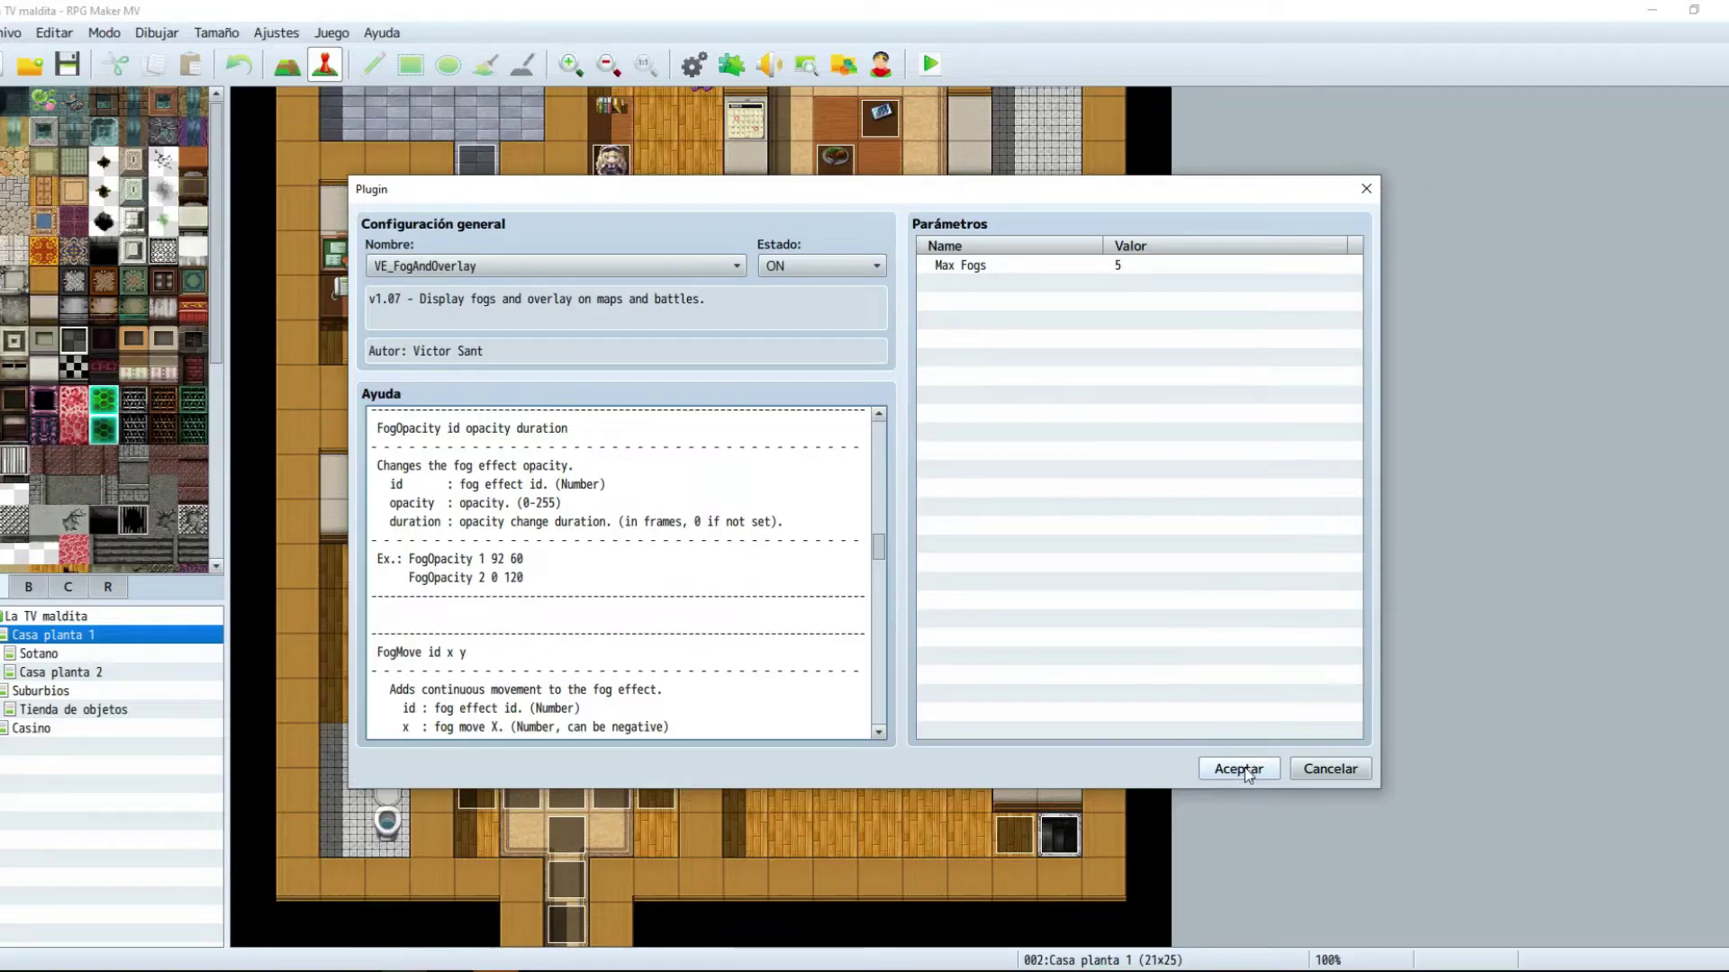
Step: Confirm the VE_FogAndOverlay entry, applying and accepting the changes to the project's plugin list
{"action": "left_click", "coordinate": [1238, 769]}
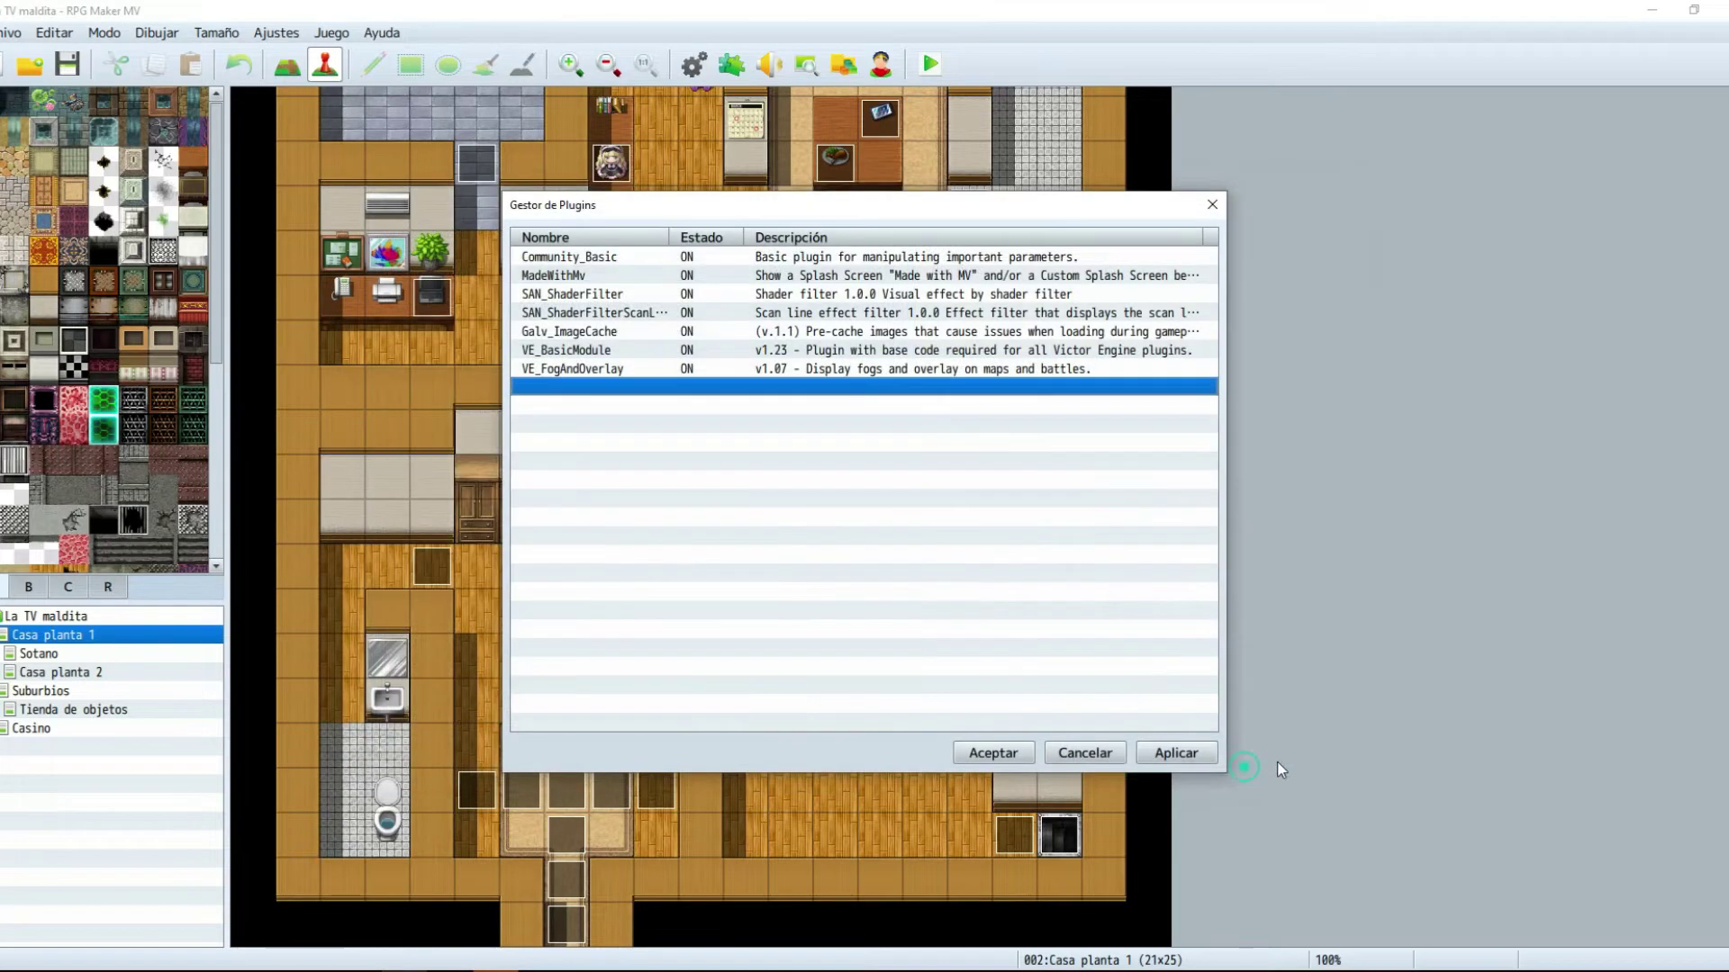
{"action": "left_click", "coordinate": [1171, 752]}
{"action": "left_click", "coordinate": [1012, 760]}
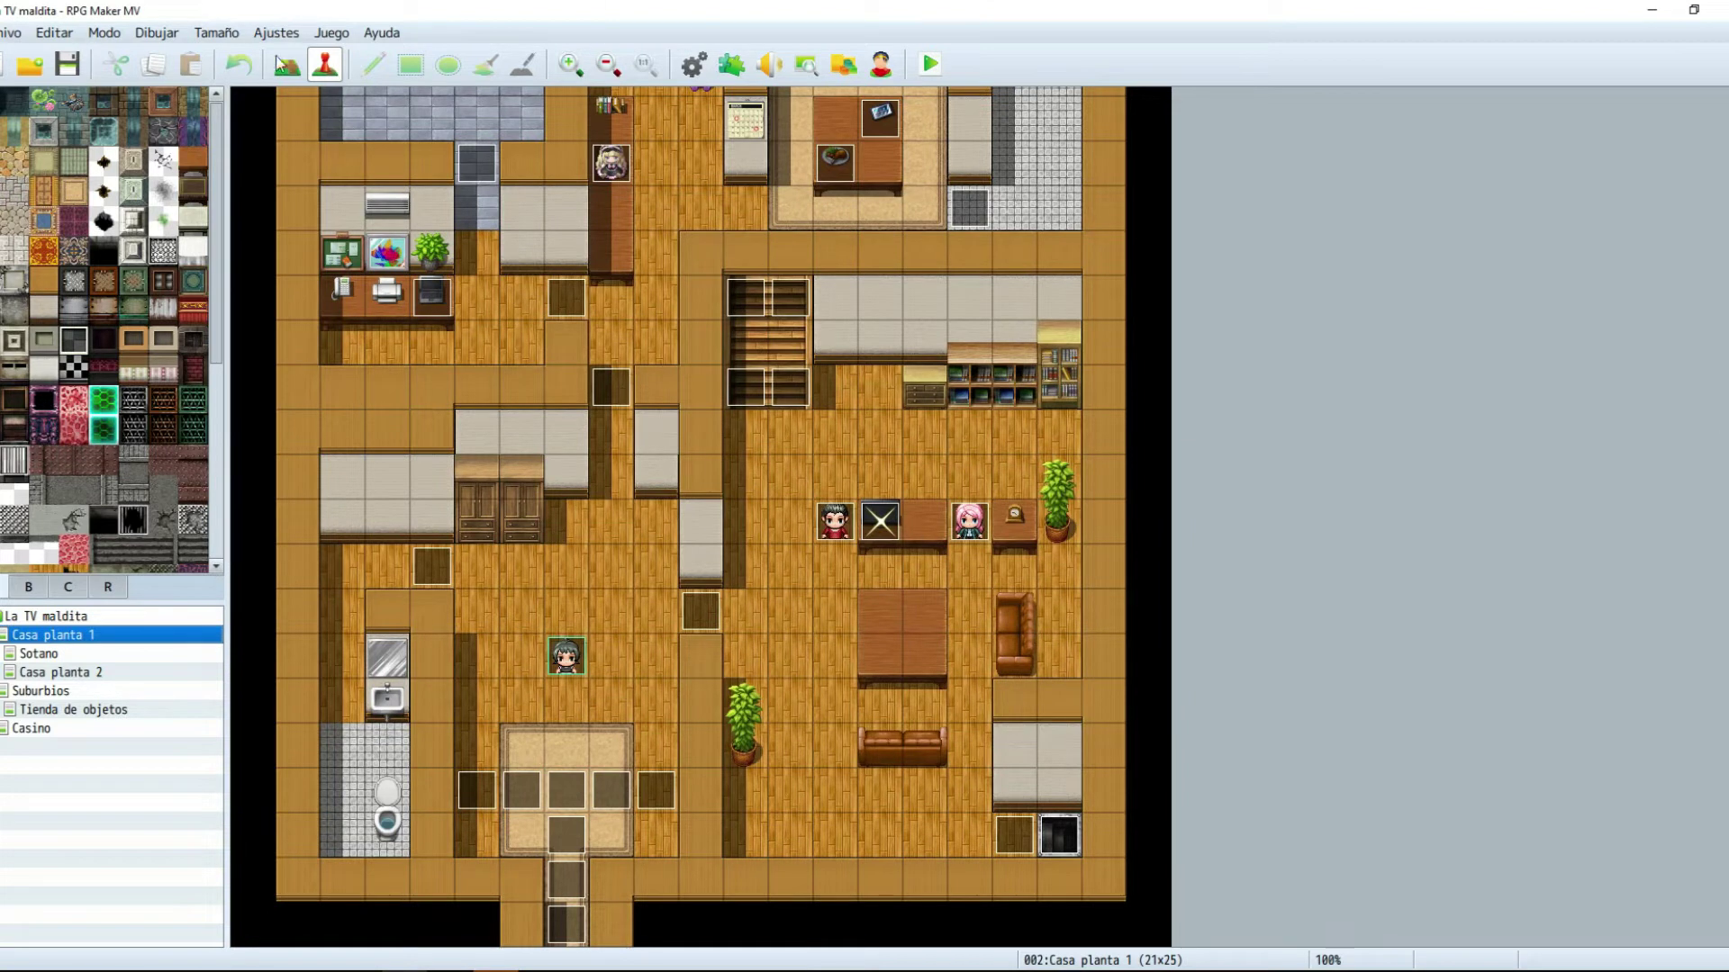
Step: Open the game project's img folder and create a folder named fogs inside it, opening the new folder
{"action": "left_click", "coordinate": [332, 32]}
{"action": "left_click", "coordinate": [373, 83]}
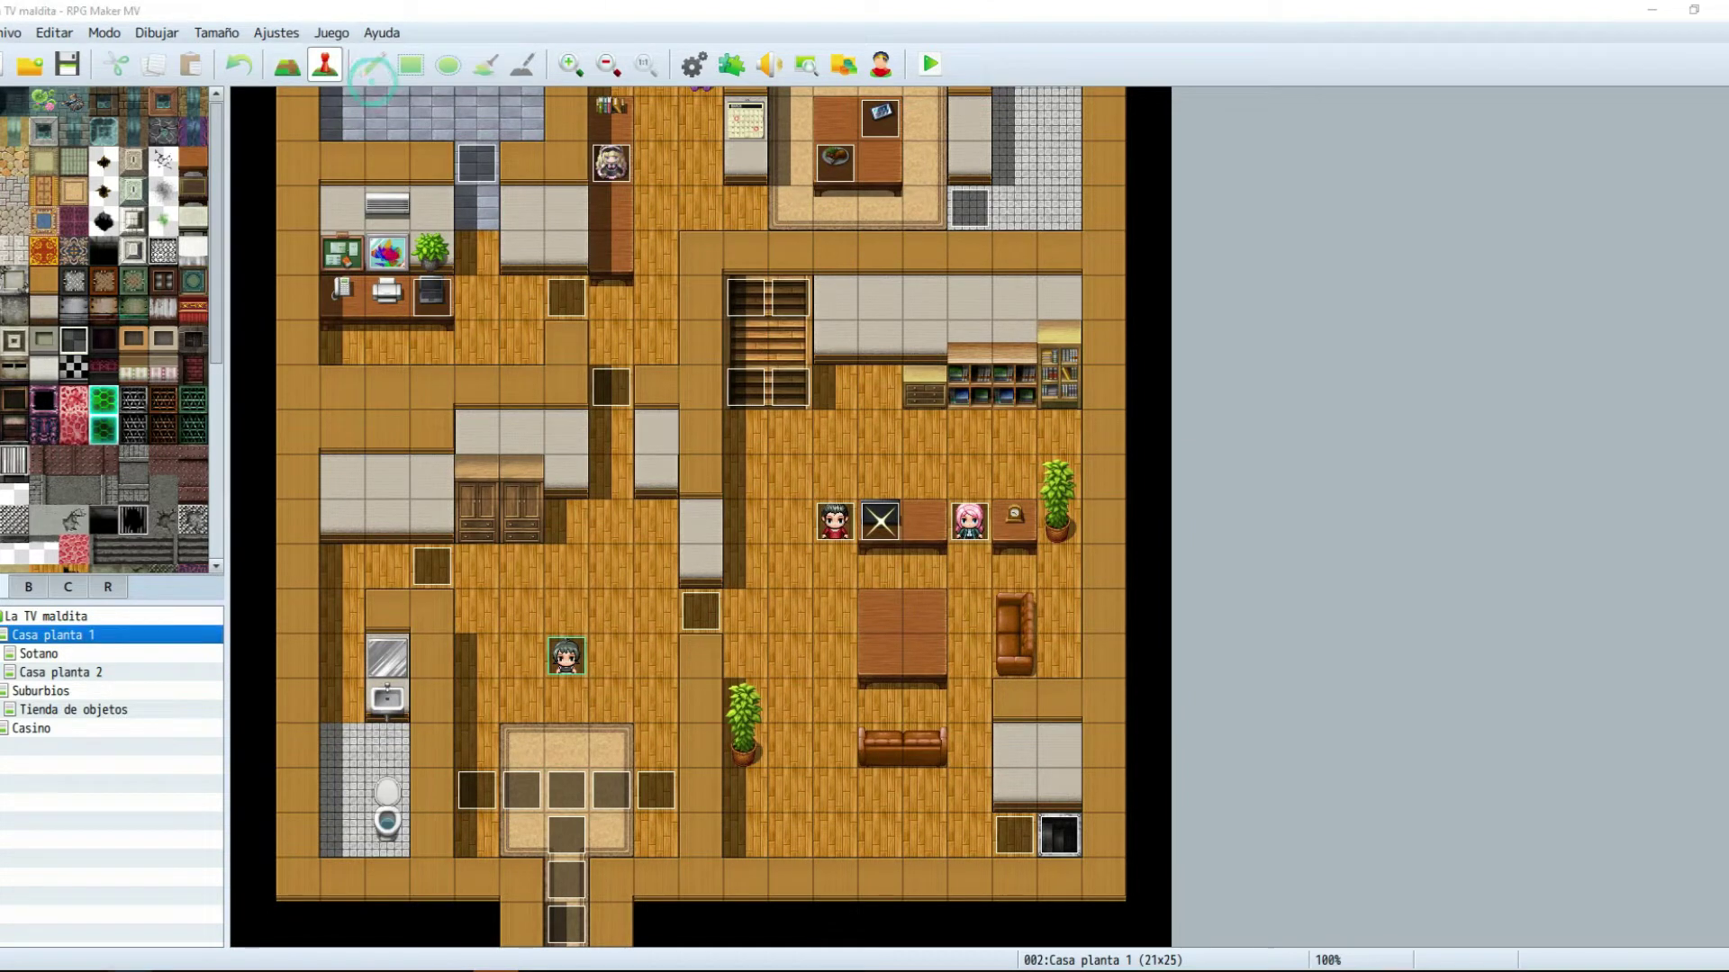
{"action": "left_click_drag", "start_coordinate": [1677, 283], "coordinate": [810, 261]}
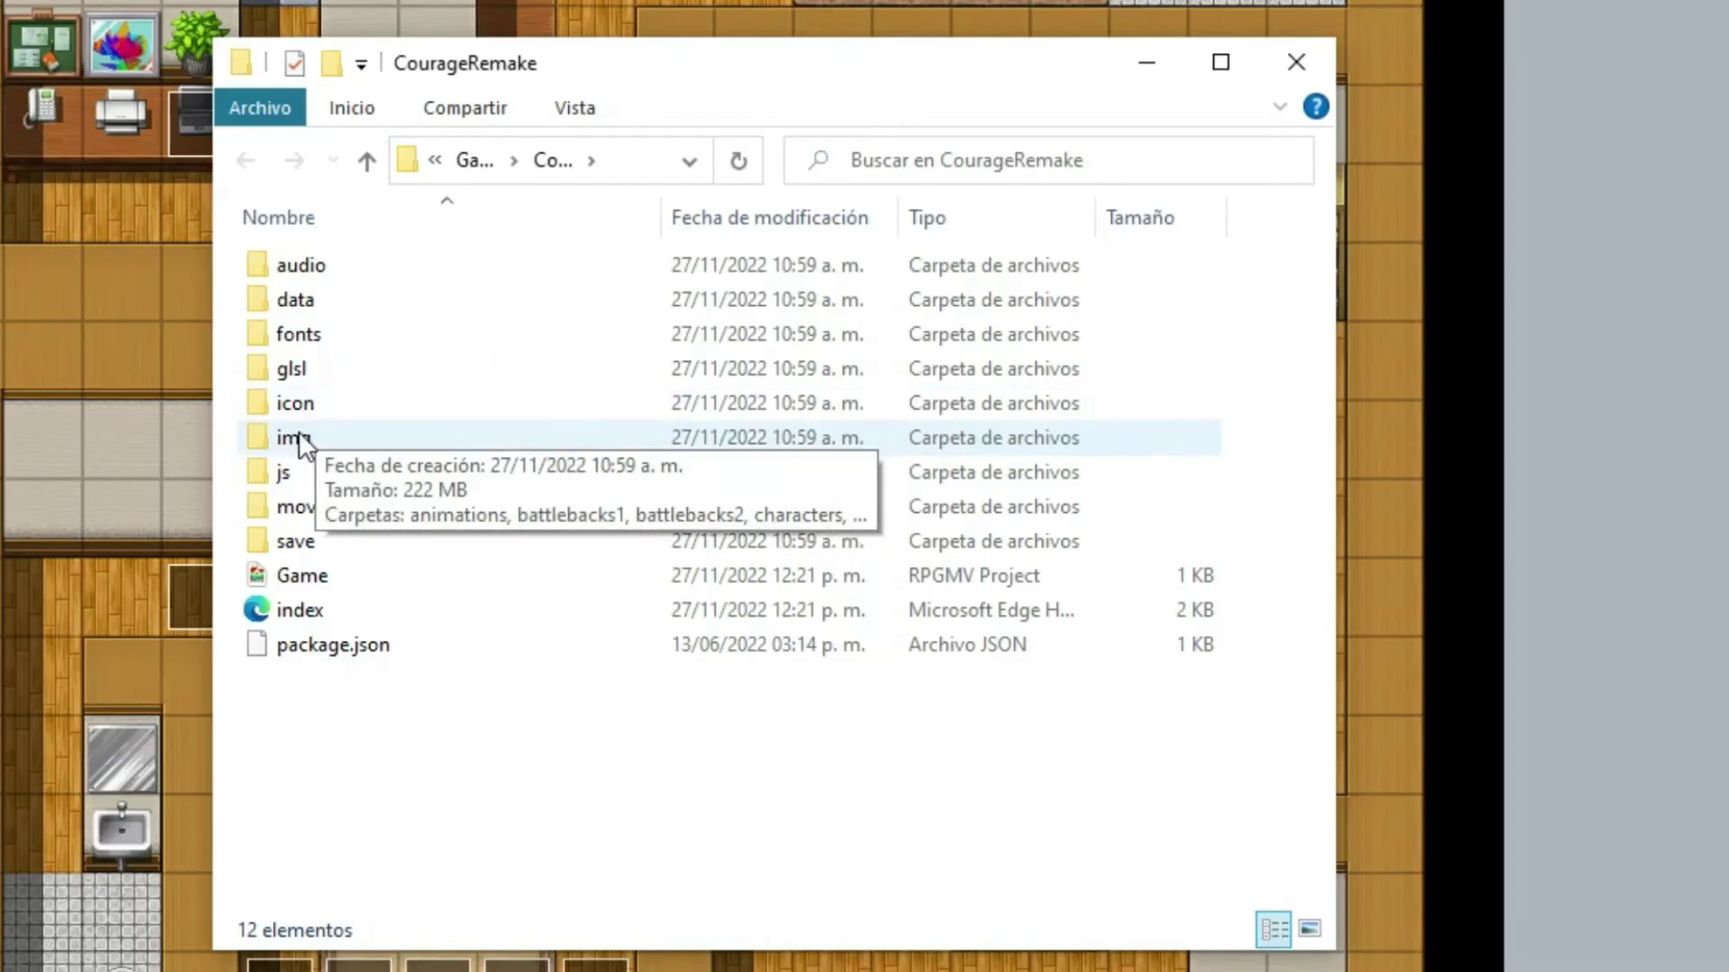
{"action": "double_click", "coordinate": [299, 441]}
{"action": "right_click", "coordinate": [361, 849]}
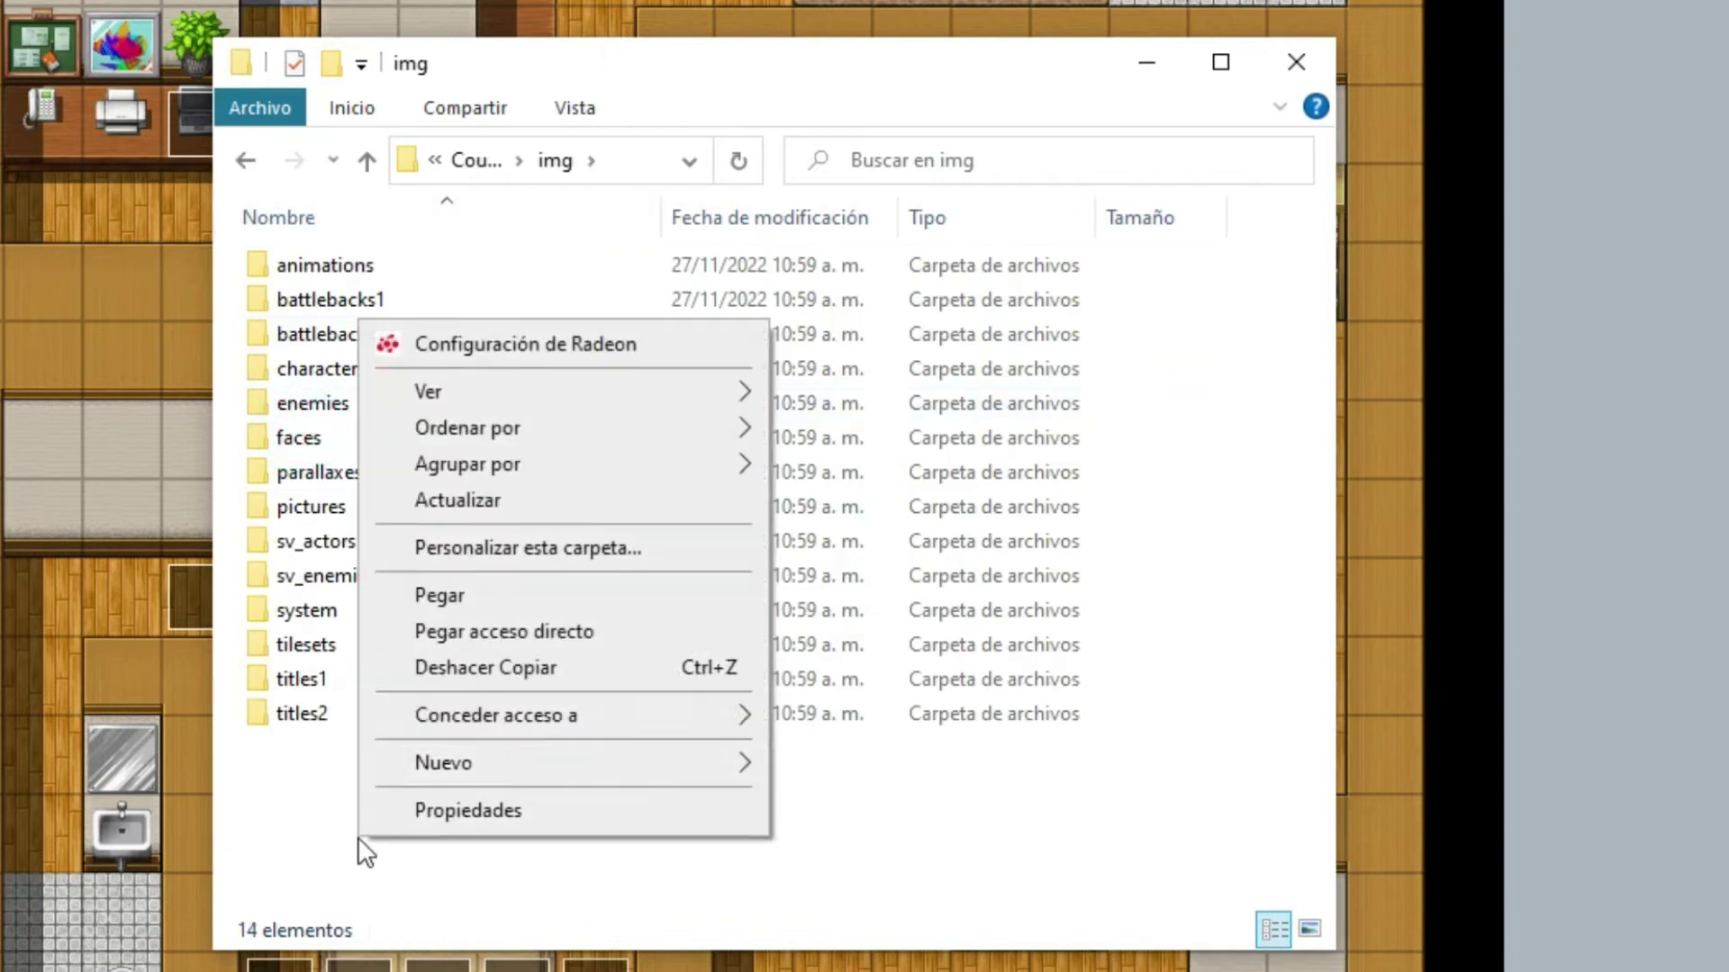
{"action": "left_click", "coordinate": [501, 763]}
{"action": "left_click", "coordinate": [844, 773]}
{"action": "type", "text": "fogs"}
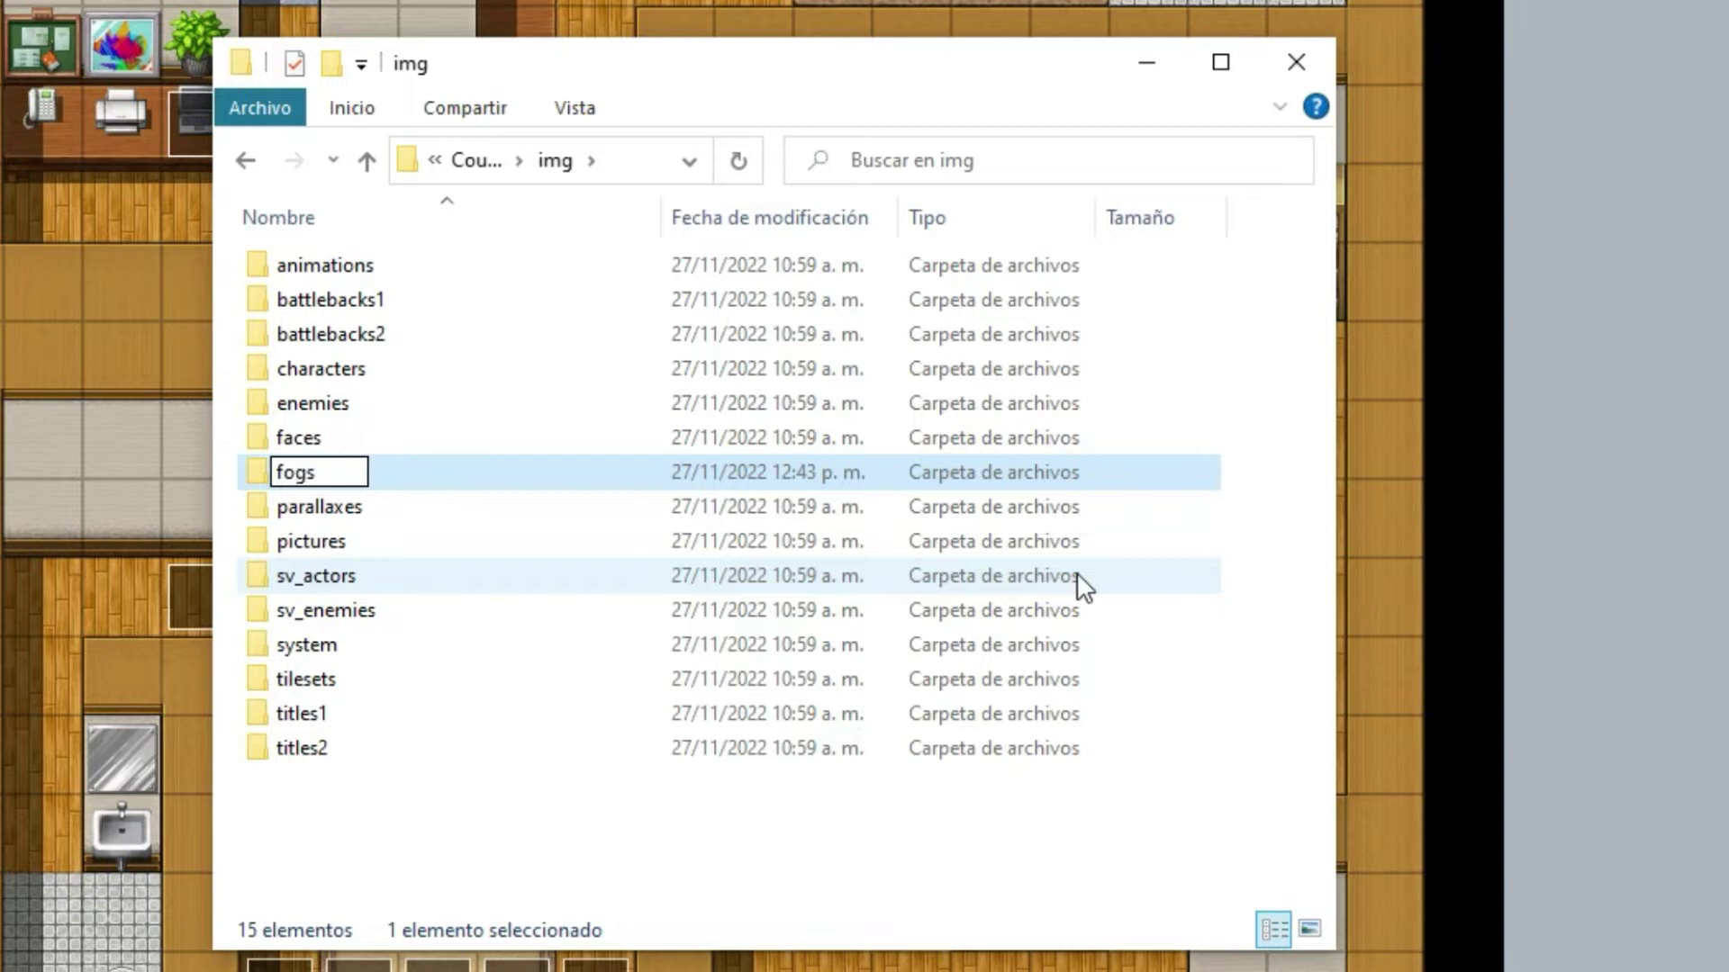
{"action": "key", "text": "Return"}
{"action": "key", "text": "Return"}
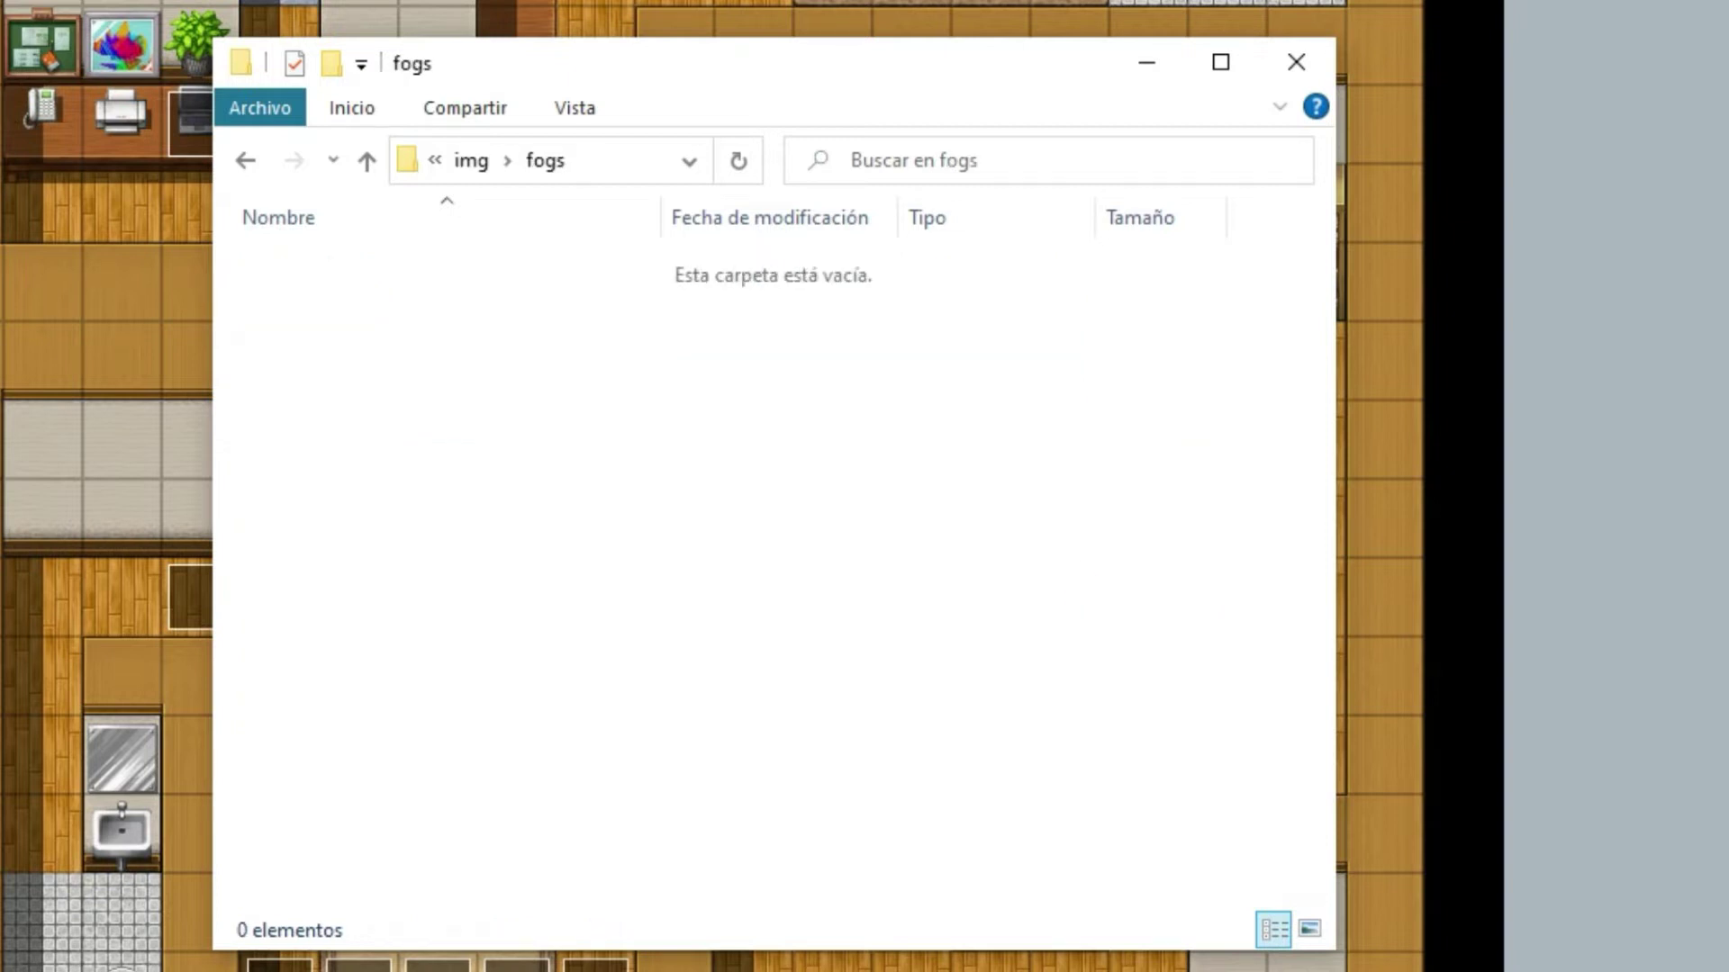
Step: Paste the copied Niebla PNG image into the empty fogs folder
{"action": "key", "text": "alt+F4"}
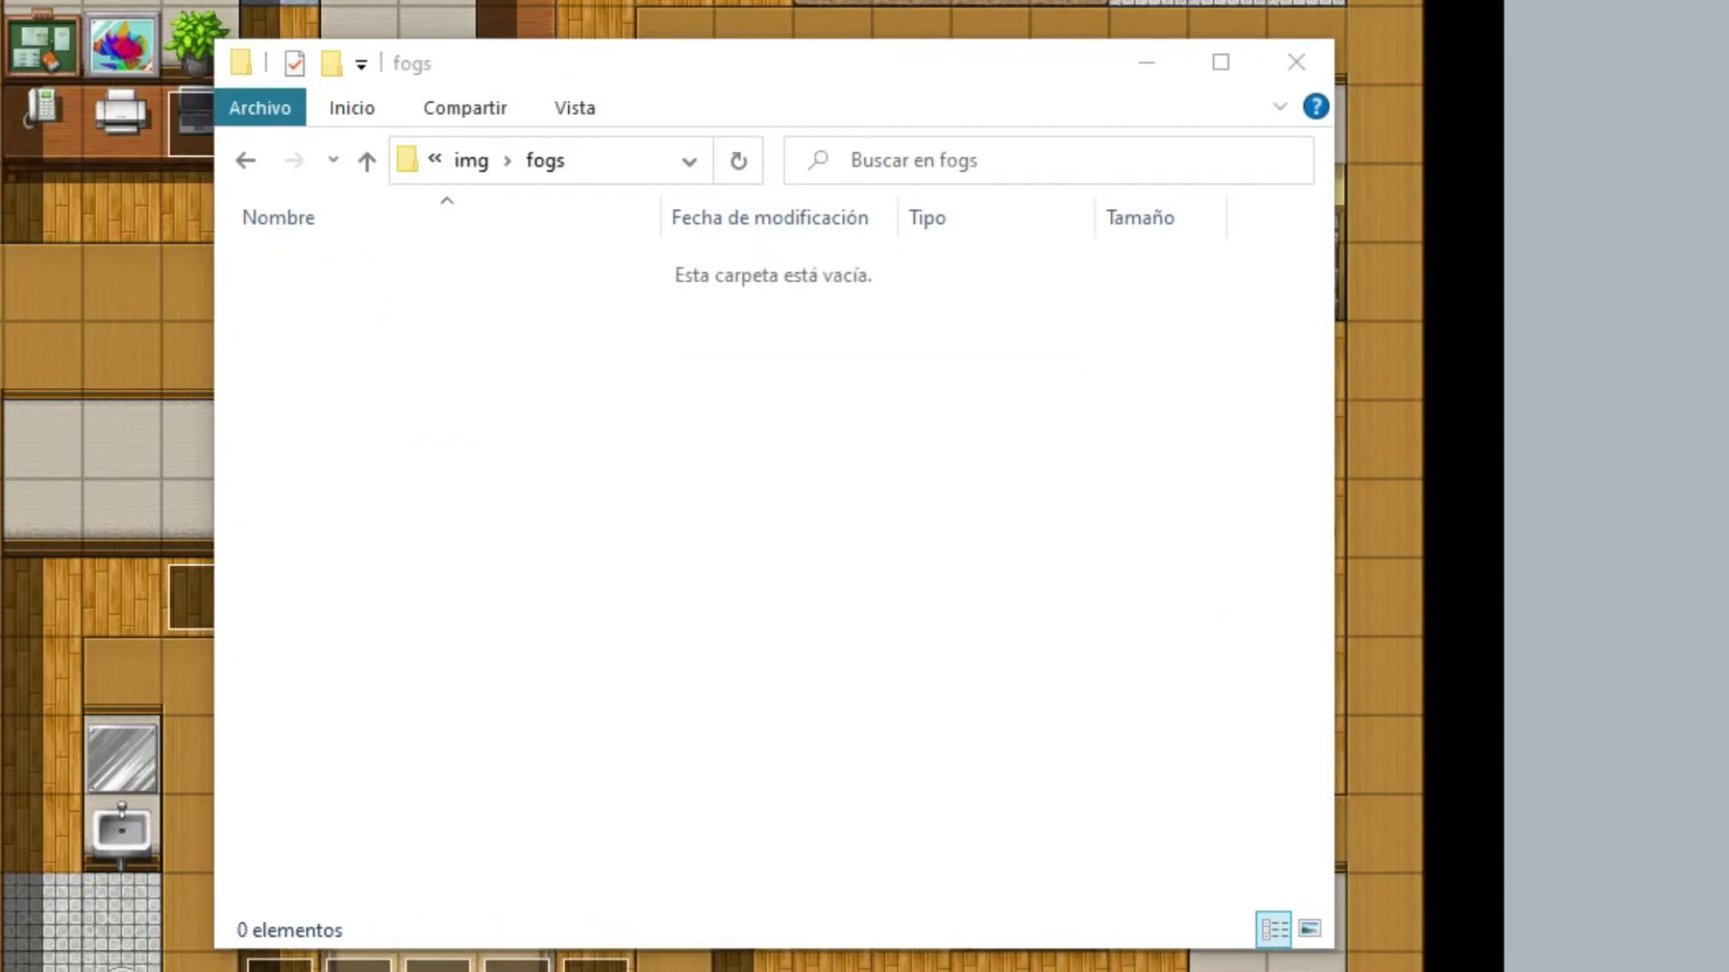
{"action": "left_click", "coordinate": [478, 454]}
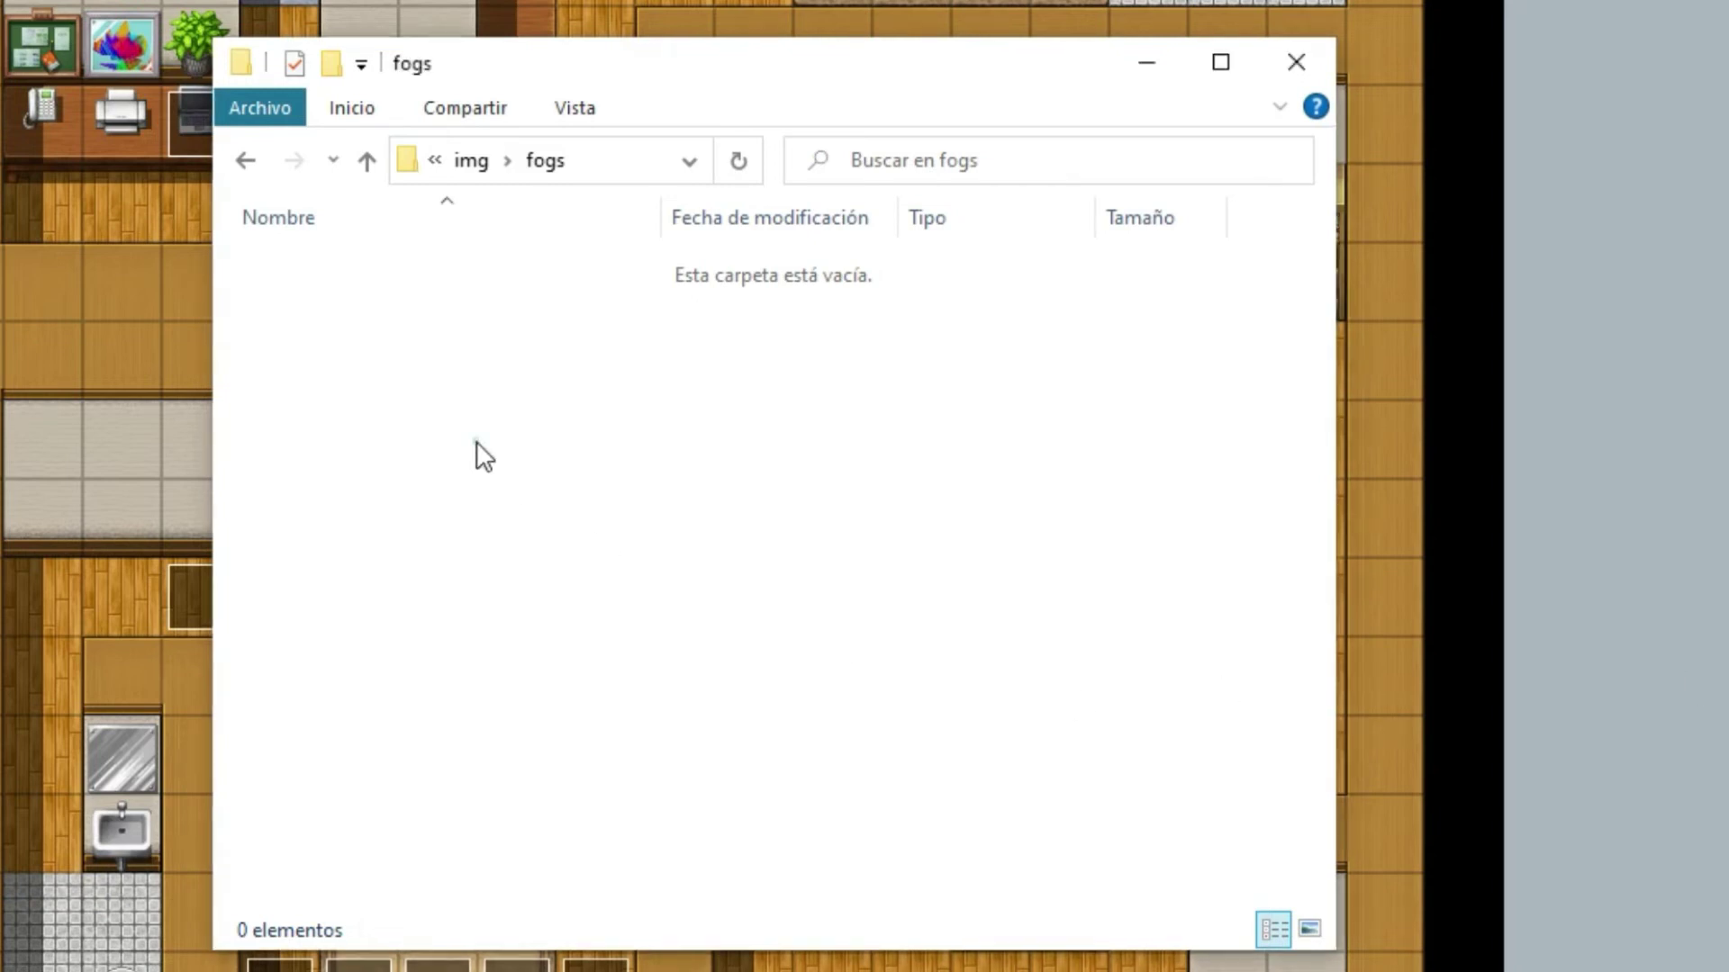
{"action": "key", "text": "ctrl+v"}
{"action": "left_click", "coordinate": [497, 565]}
Step: View the Niebla fog image enlarged in the image viewer, and return to the map editor with the folder window out of the way
{"action": "double_click", "coordinate": [340, 263]}
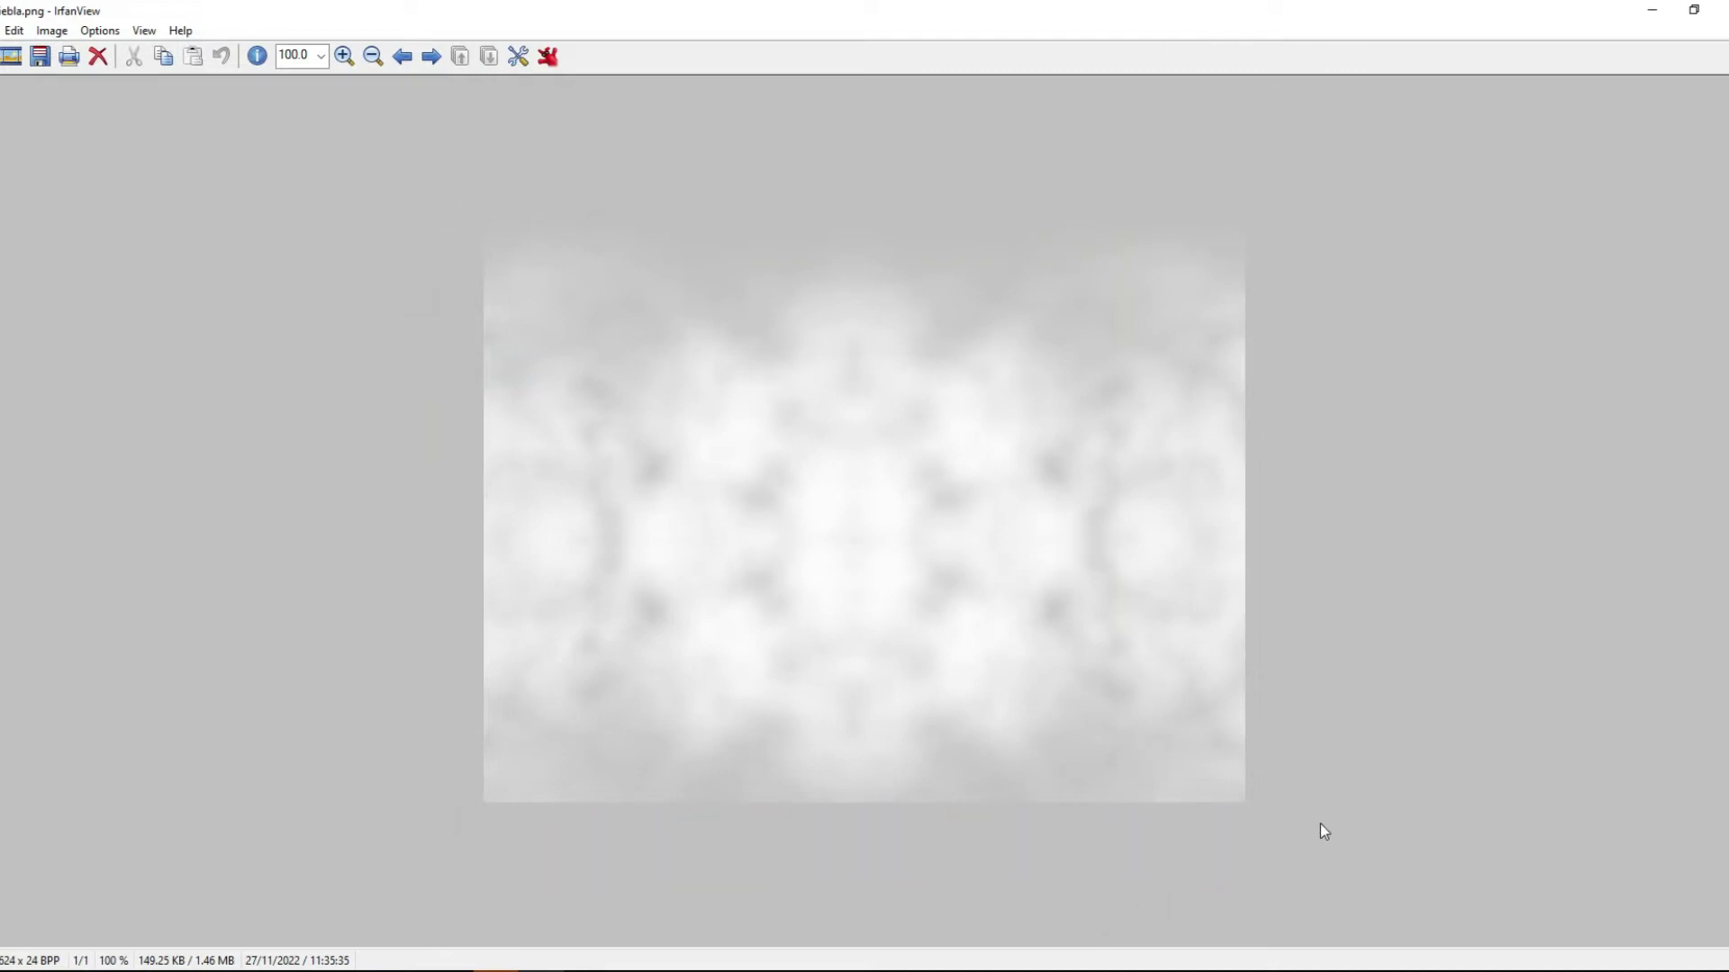
{"action": "left_click_drag", "start_coordinate": [1246, 806], "coordinate": [467, 205]}
{"action": "left_click", "coordinate": [1080, 617]}
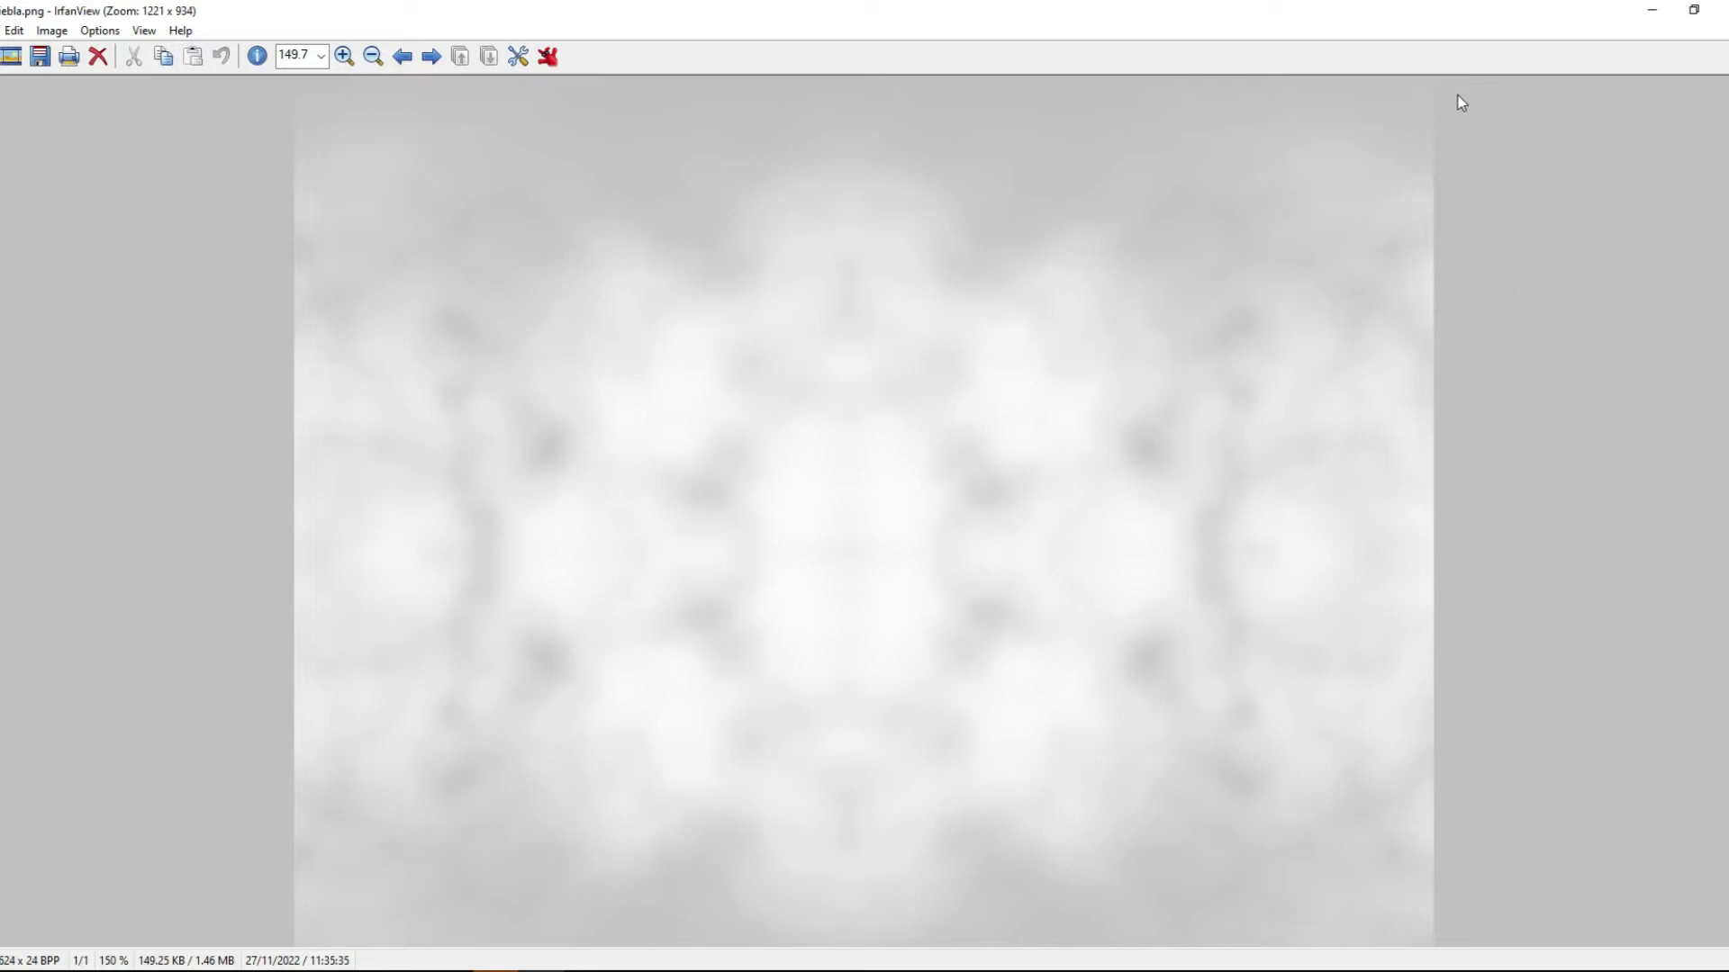
{"action": "left_click_drag", "start_coordinate": [1067, 9], "coordinate": [829, 162]}
{"action": "left_click", "coordinate": [1109, 164]}
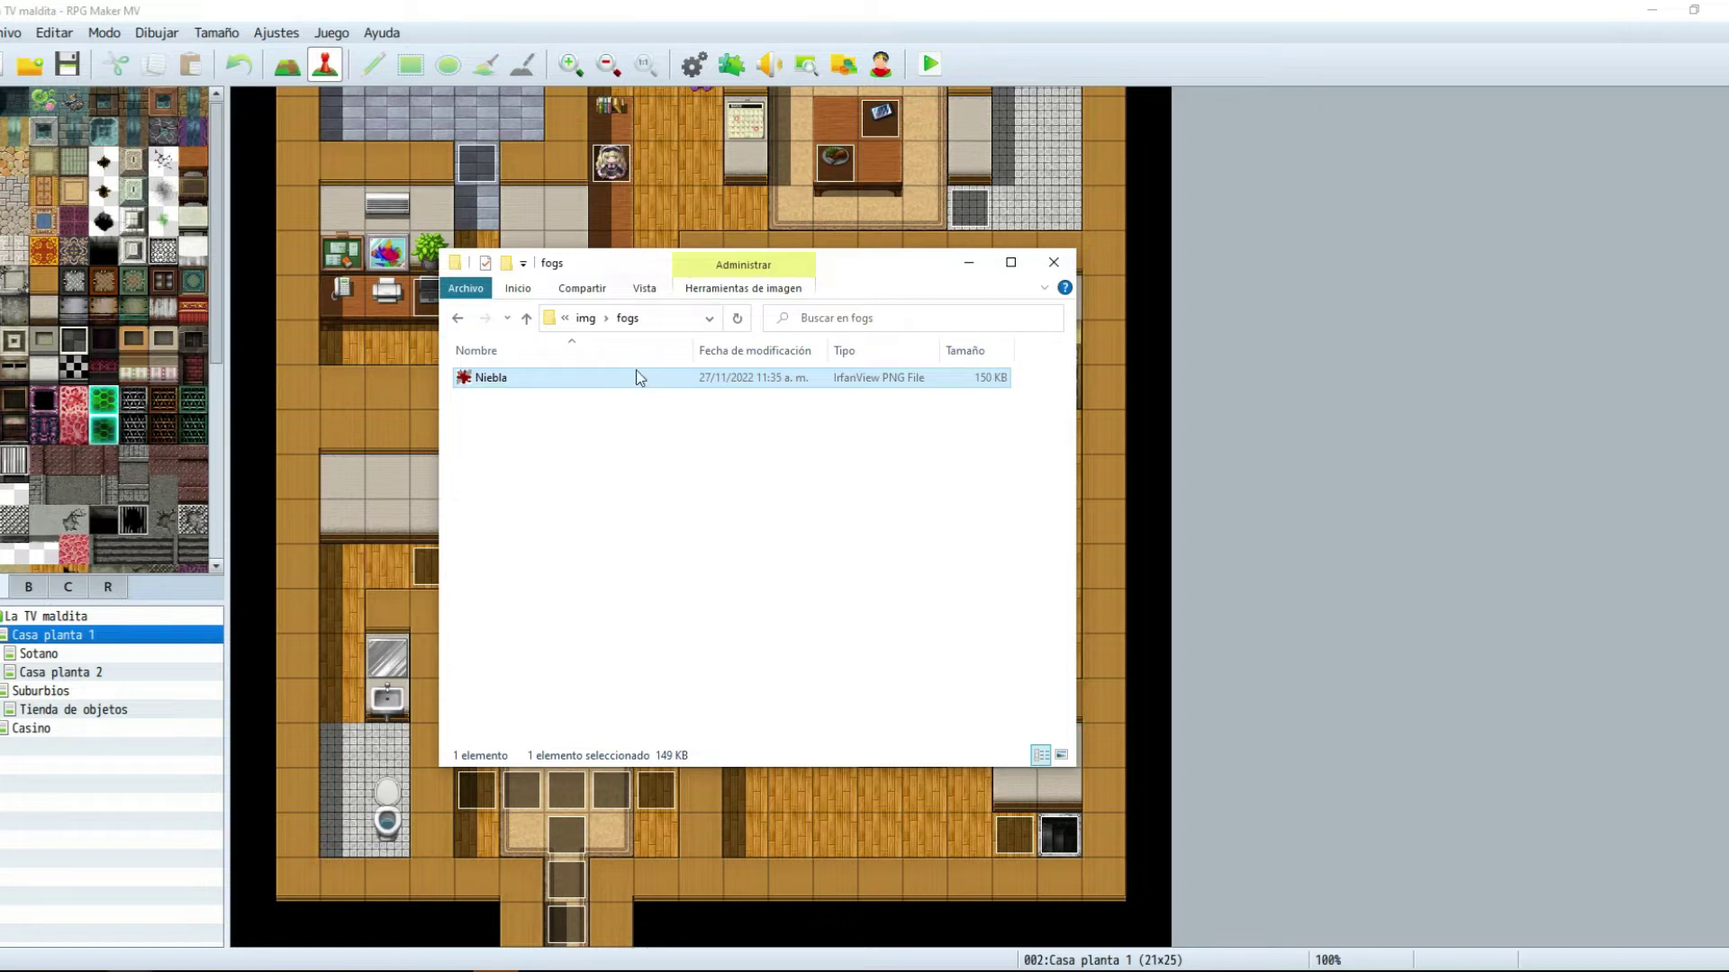
{"action": "left_click", "coordinate": [570, 457]}
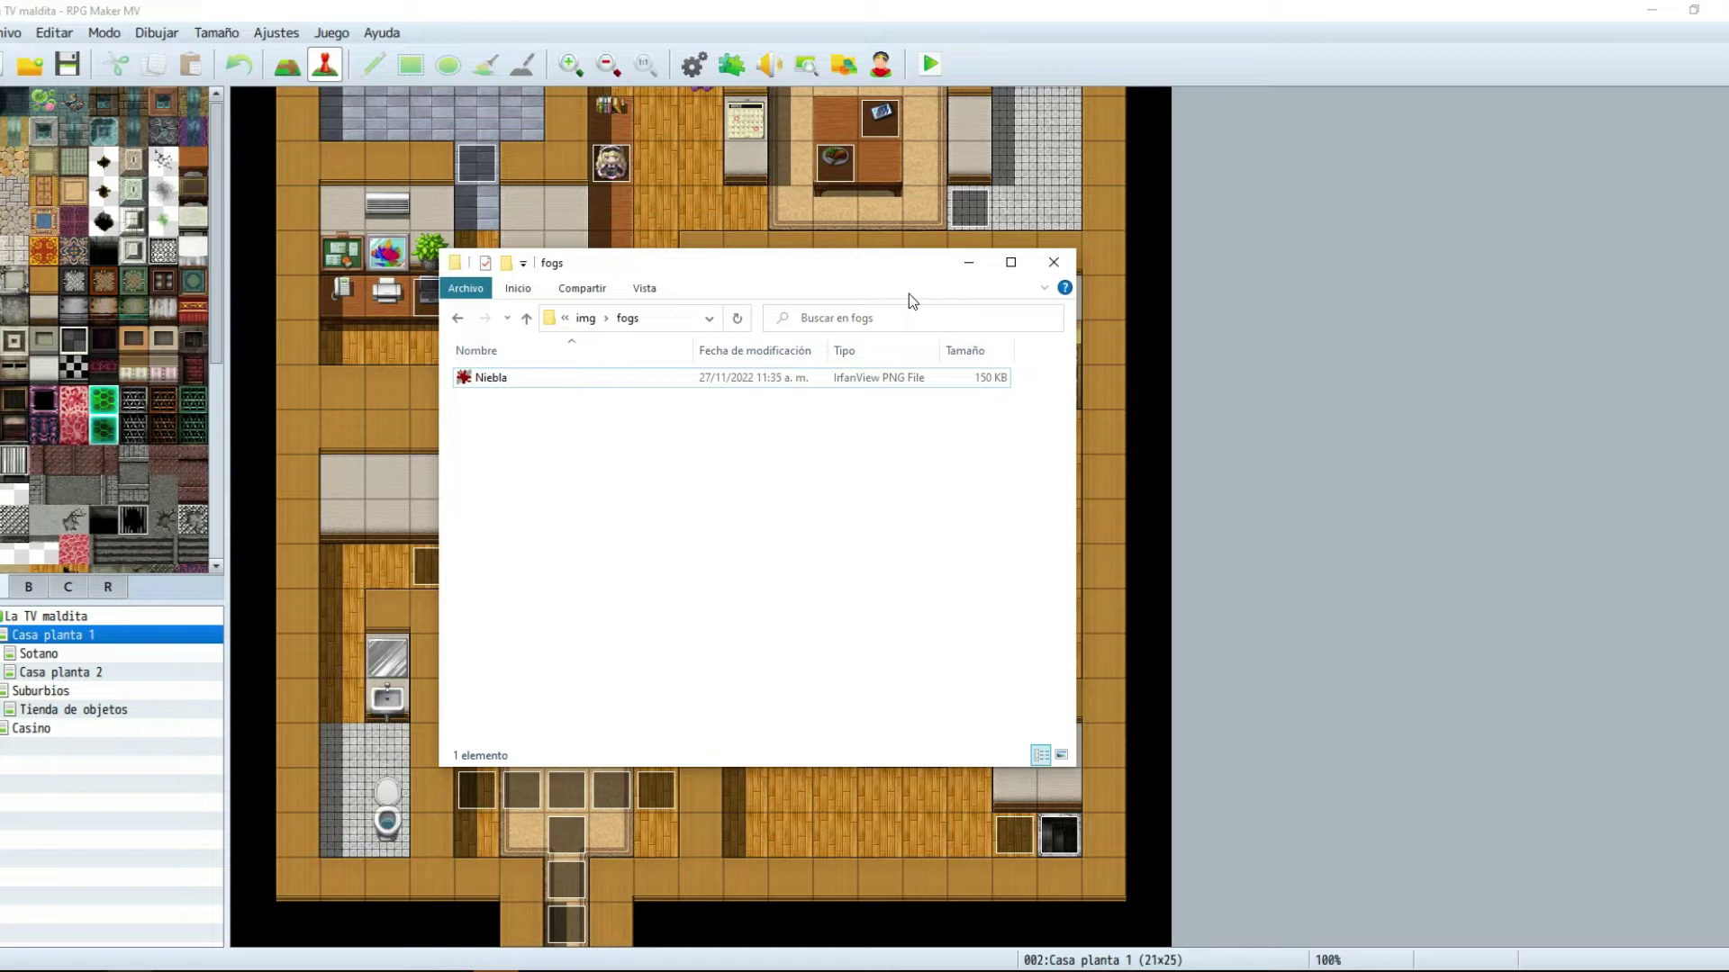
{"action": "left_click", "coordinate": [969, 266]}
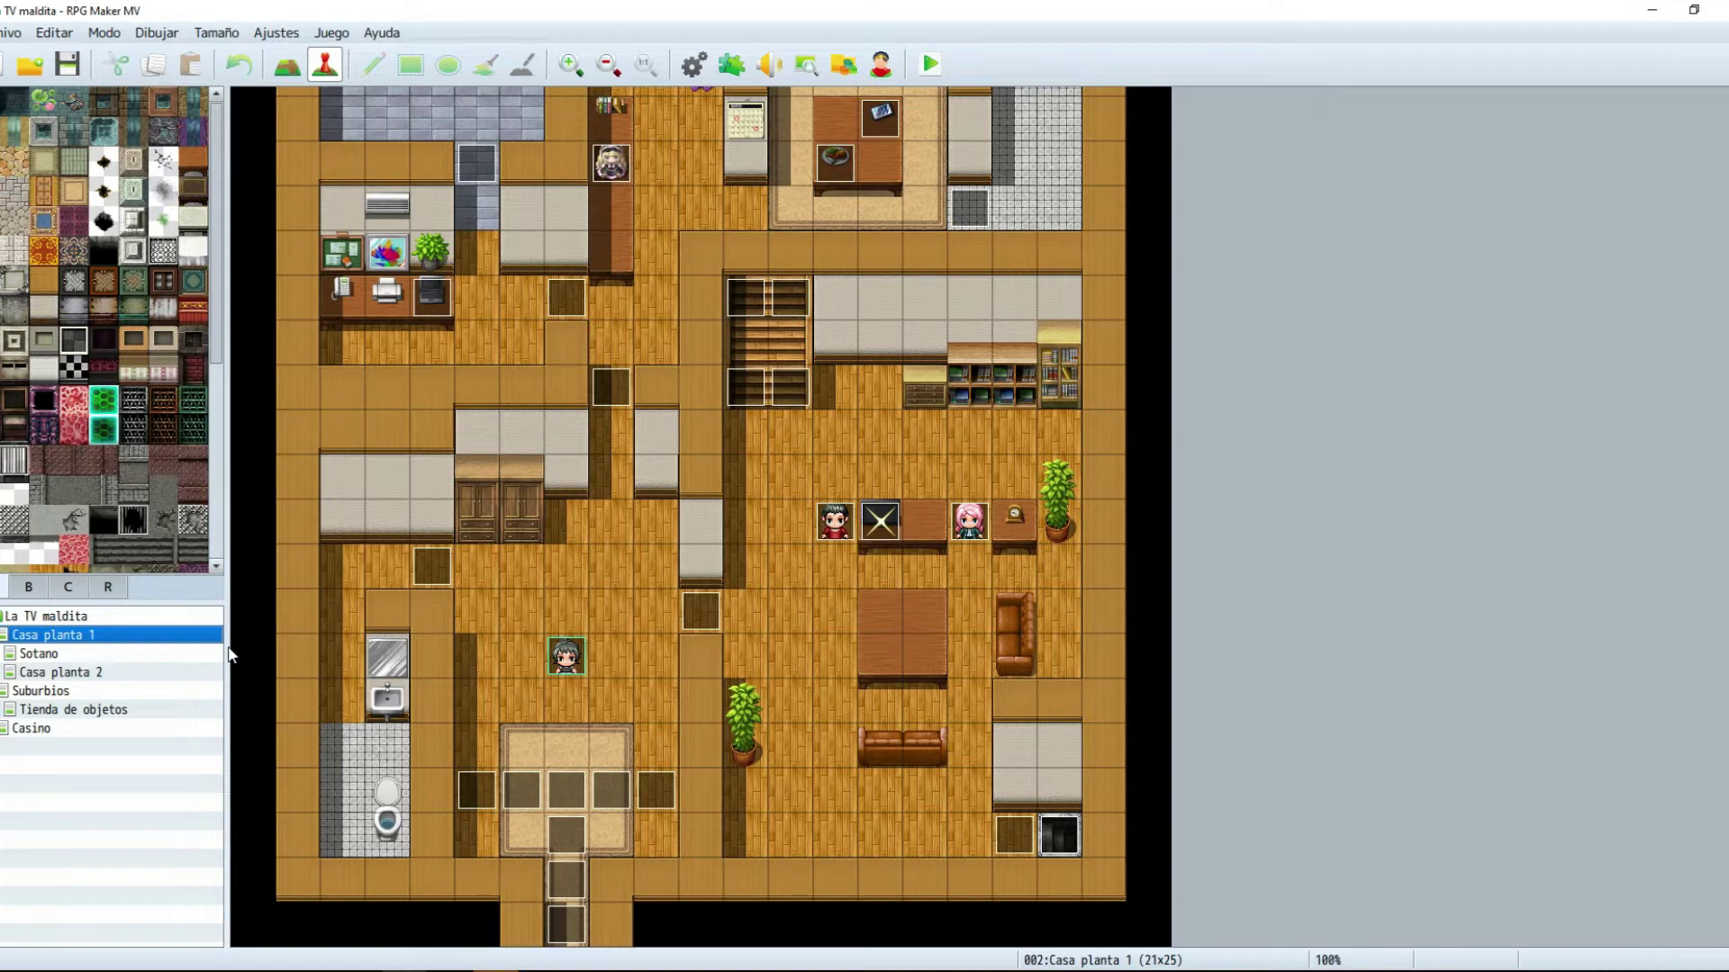
Step: Add a fog effect notetag to the Suburbios map's notes with id 1, name 'Niebla', opacity 160, move x 3 and move y 2
{"action": "left_click", "coordinate": [52, 691]}
{"action": "scroll", "coordinate": [634, 441], "scroll_direction": "down", "scroll_amount": 5}
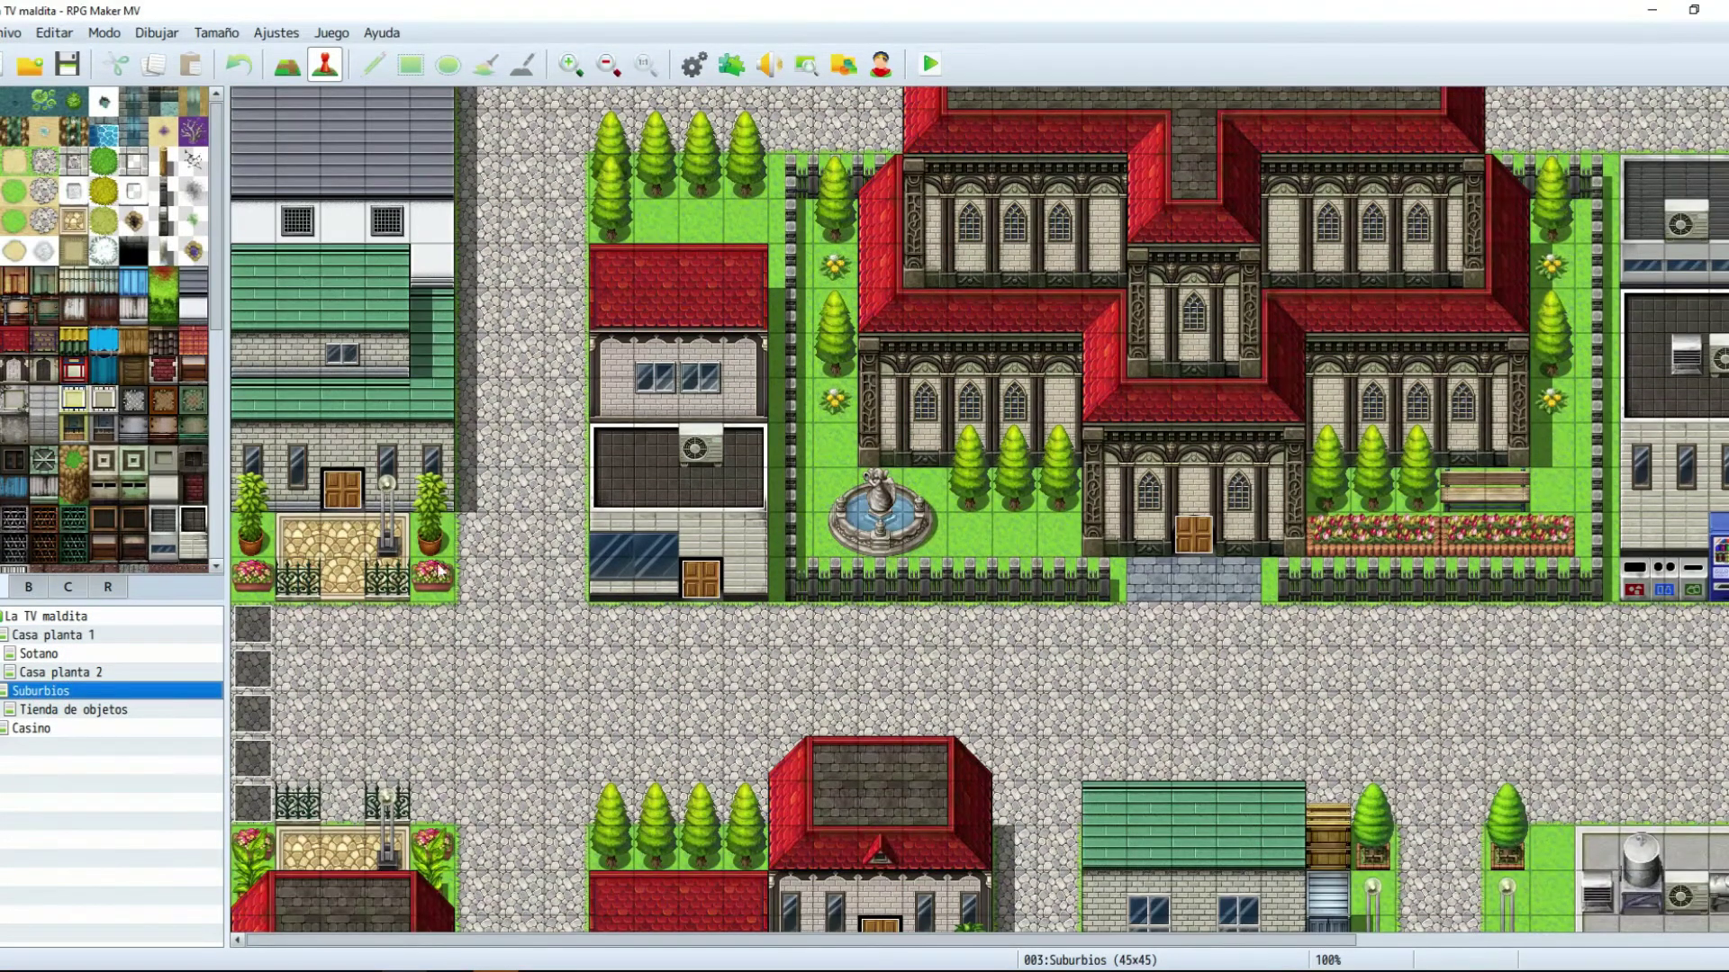
{"action": "double_click", "coordinate": [61, 693]}
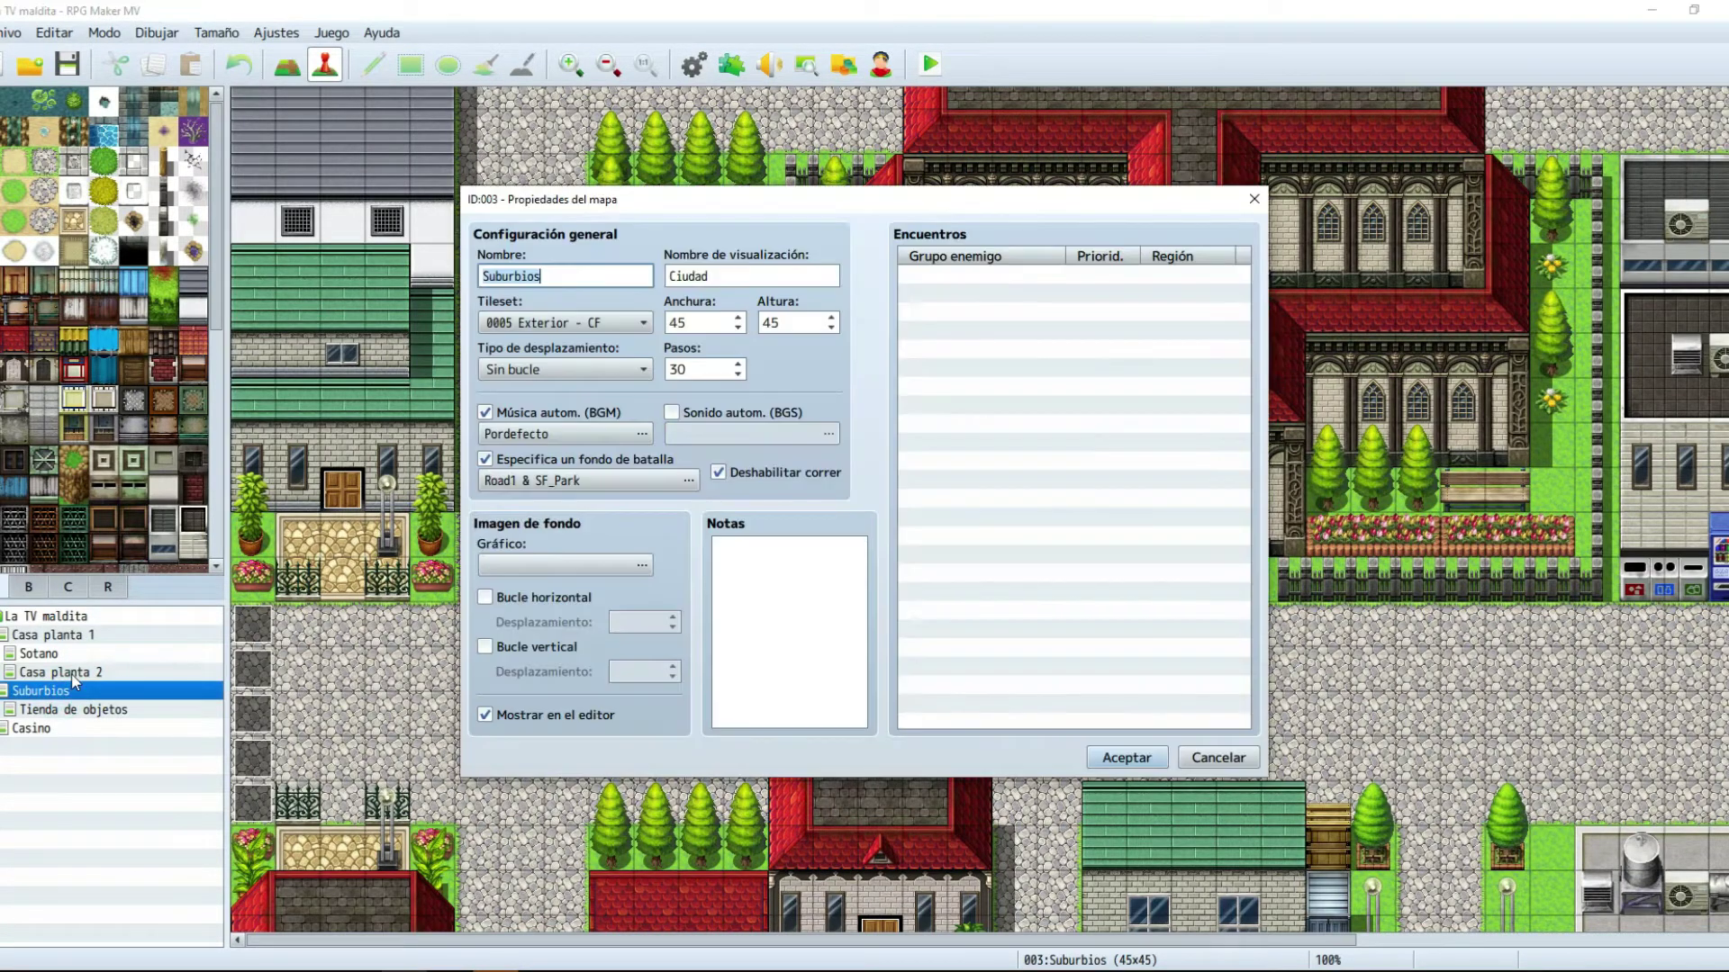
{"action": "left_click", "coordinate": [664, 596]}
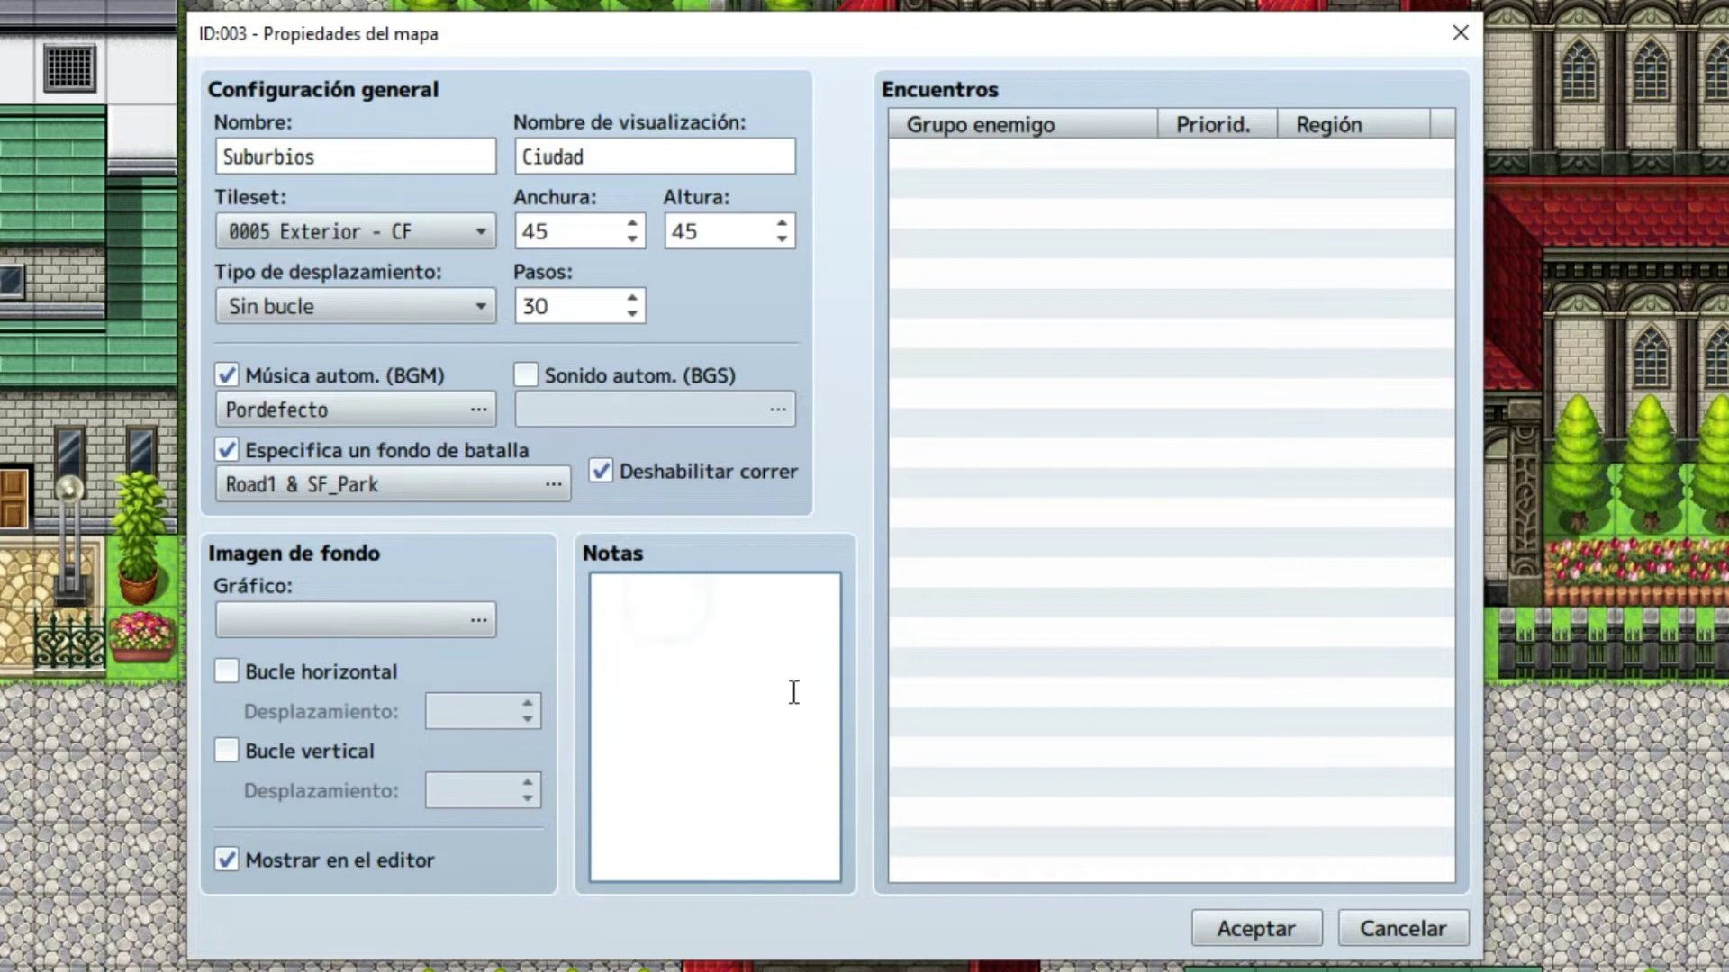
{"action": "left_click", "coordinate": [688, 650]}
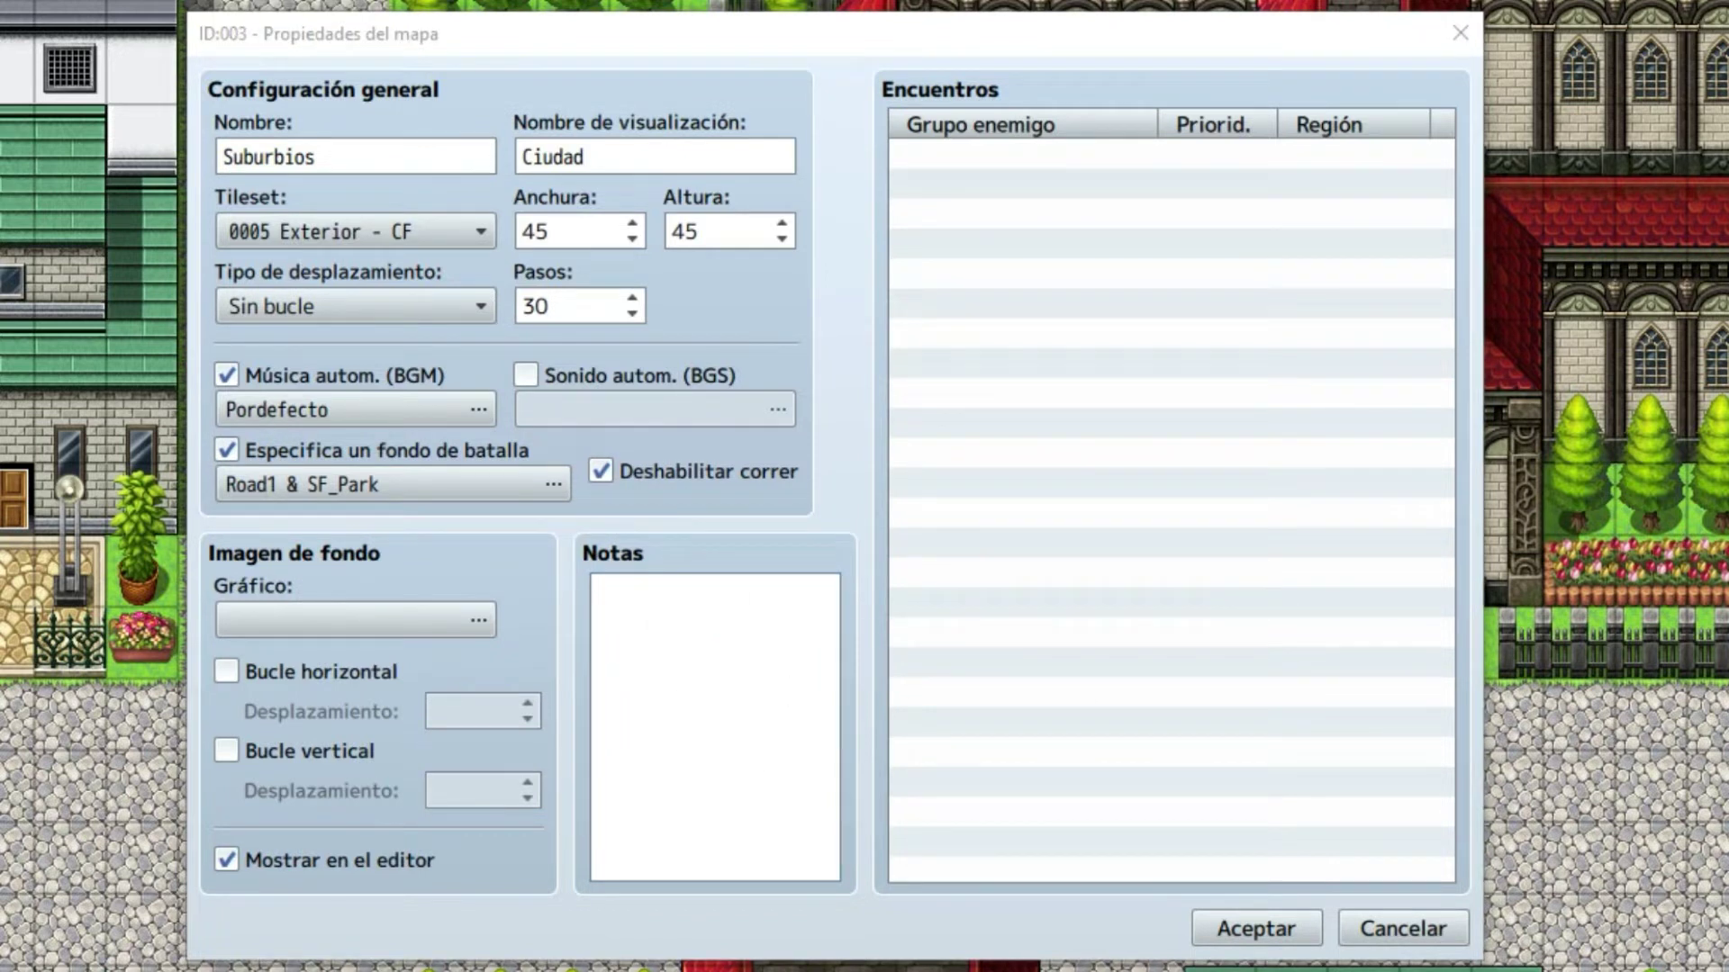
{"action": "left_click", "coordinate": [709, 644]}
{"action": "type", "text": "<fog effect> id: 1 name: 'Niebla' opacity: 160 move x: 3 move y: 2 </fog effect>"}
Step: Check the fog notetag line by line, from the id and name to the movement values, and accept the map properties
{"action": "left_click", "coordinate": [725, 622]}
{"action": "key", "text": "shift+Left"}
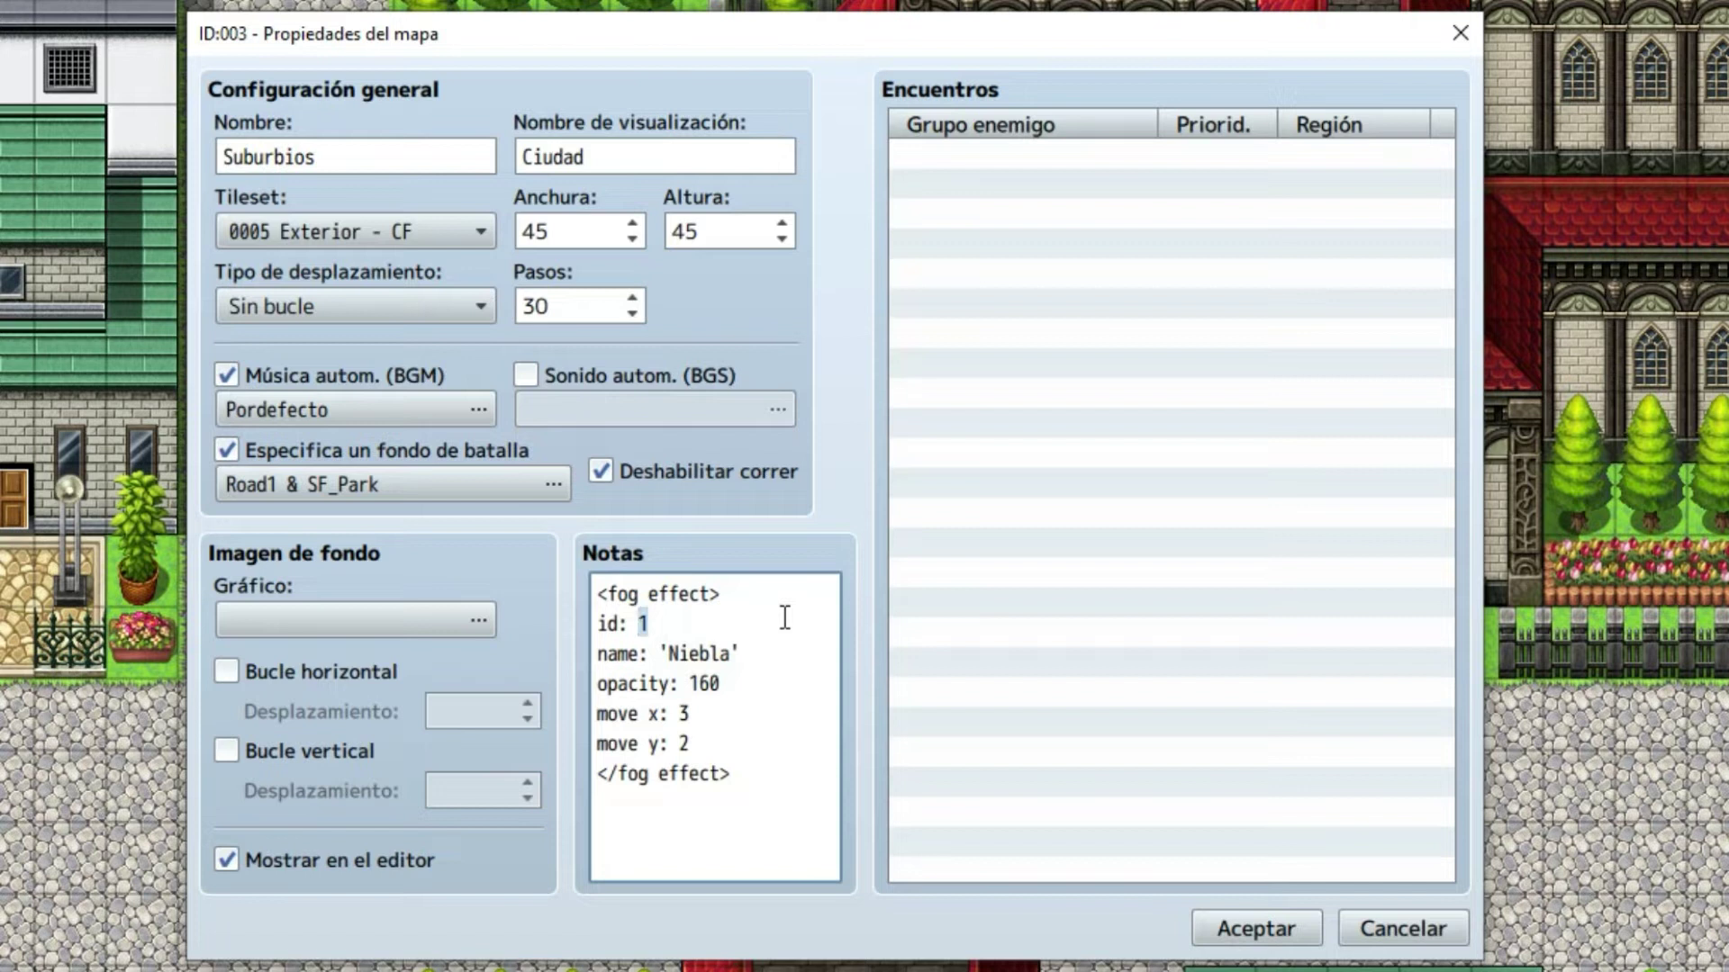
{"action": "key", "text": "Down"}
{"action": "key", "text": "End"}
{"action": "key", "text": "ctrl+shift+Left"}
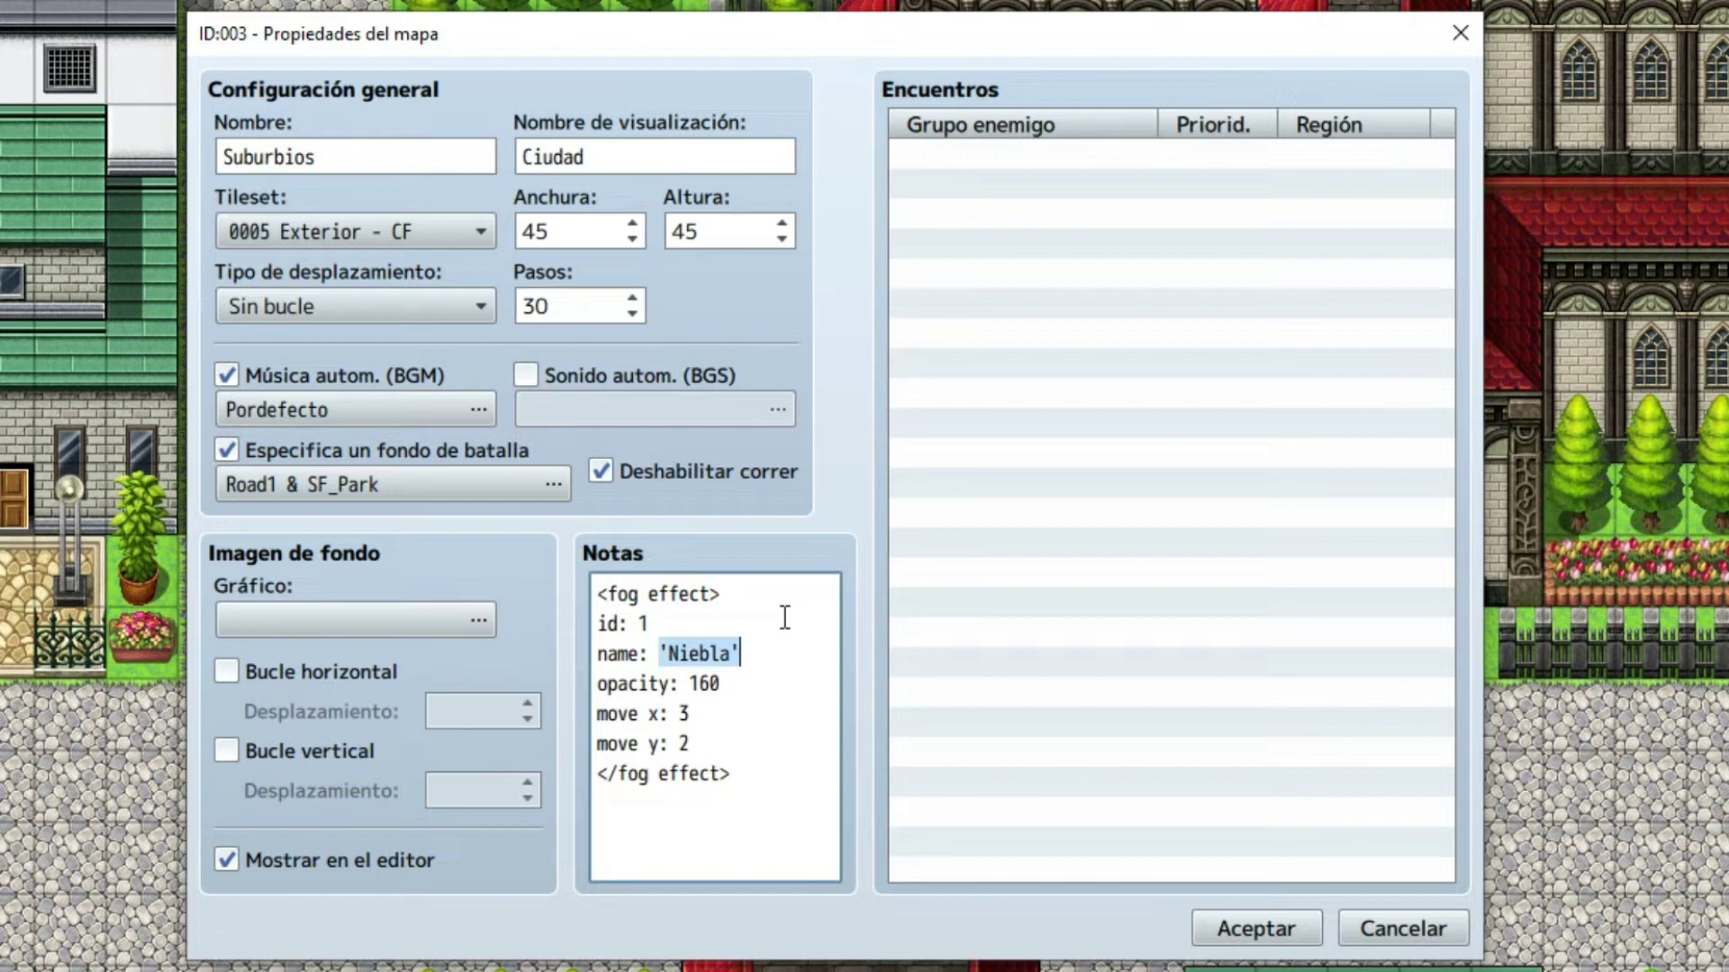
{"action": "key", "text": "Down"}
{"action": "key", "text": "Down"}
{"action": "key", "text": "End"}
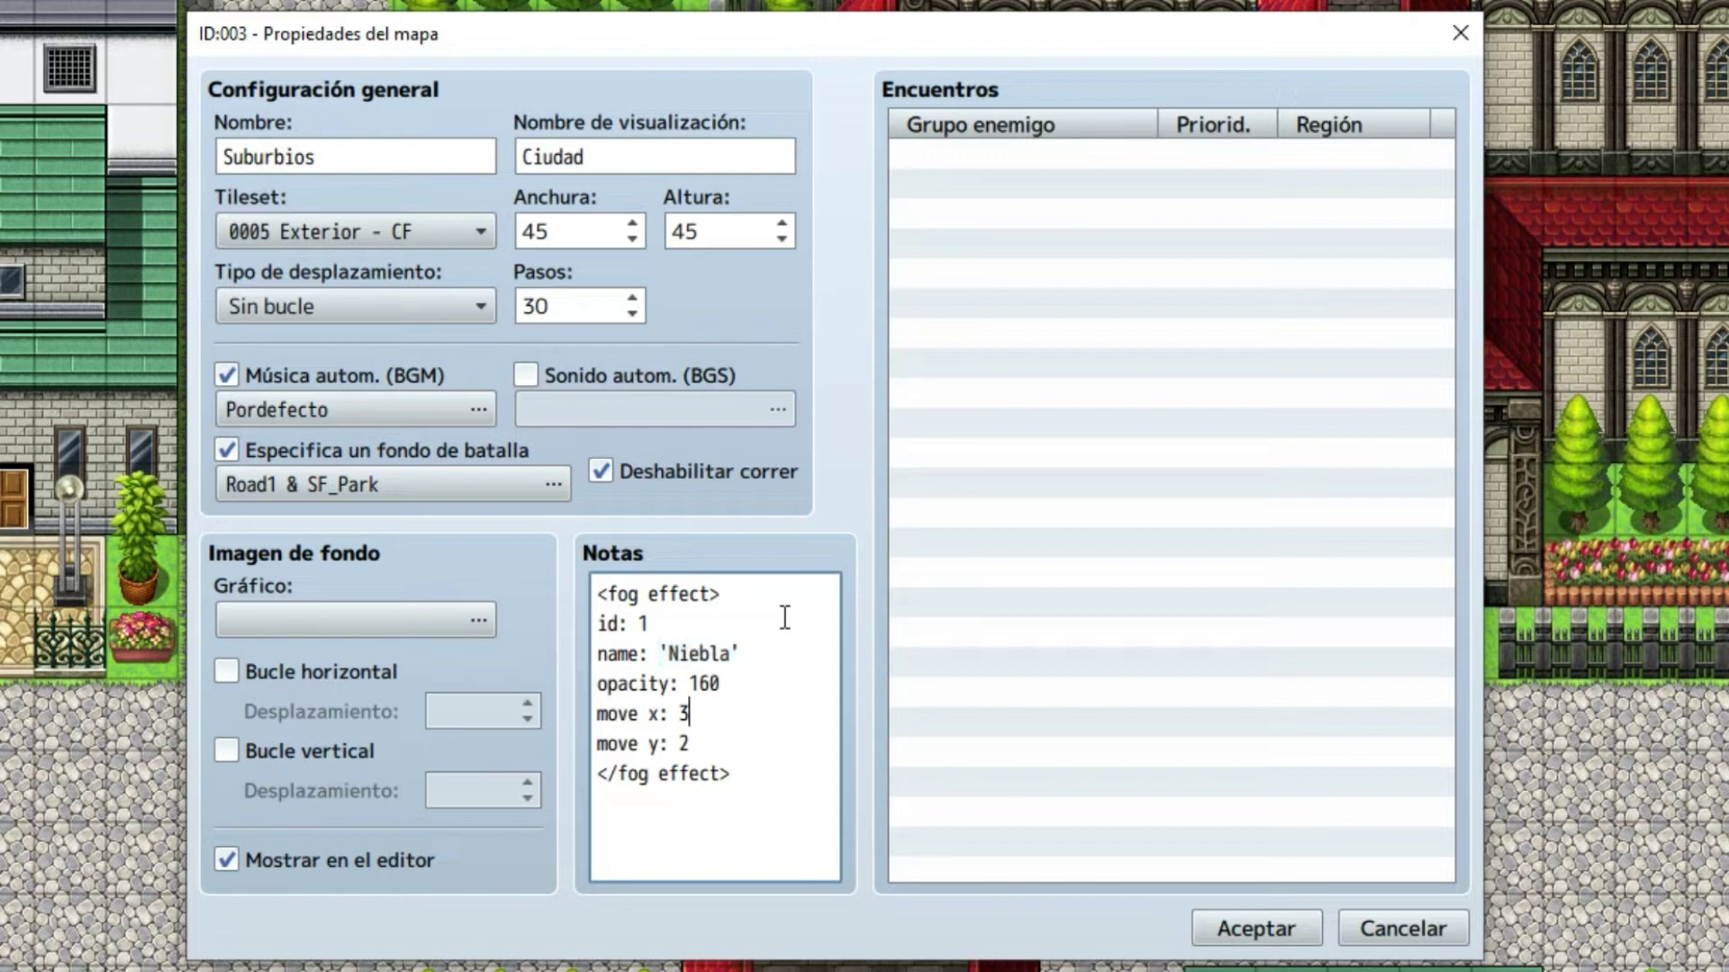
{"action": "key", "text": "Down"}
{"action": "key", "text": "End"}
{"action": "key", "text": "ctrl+shift+Left"}
{"action": "key", "text": "Down"}
{"action": "key", "text": "End"}
{"action": "key", "text": "ctrl+shift+Left"}
{"action": "key", "text": "Down"}
{"action": "key", "text": "Down"}
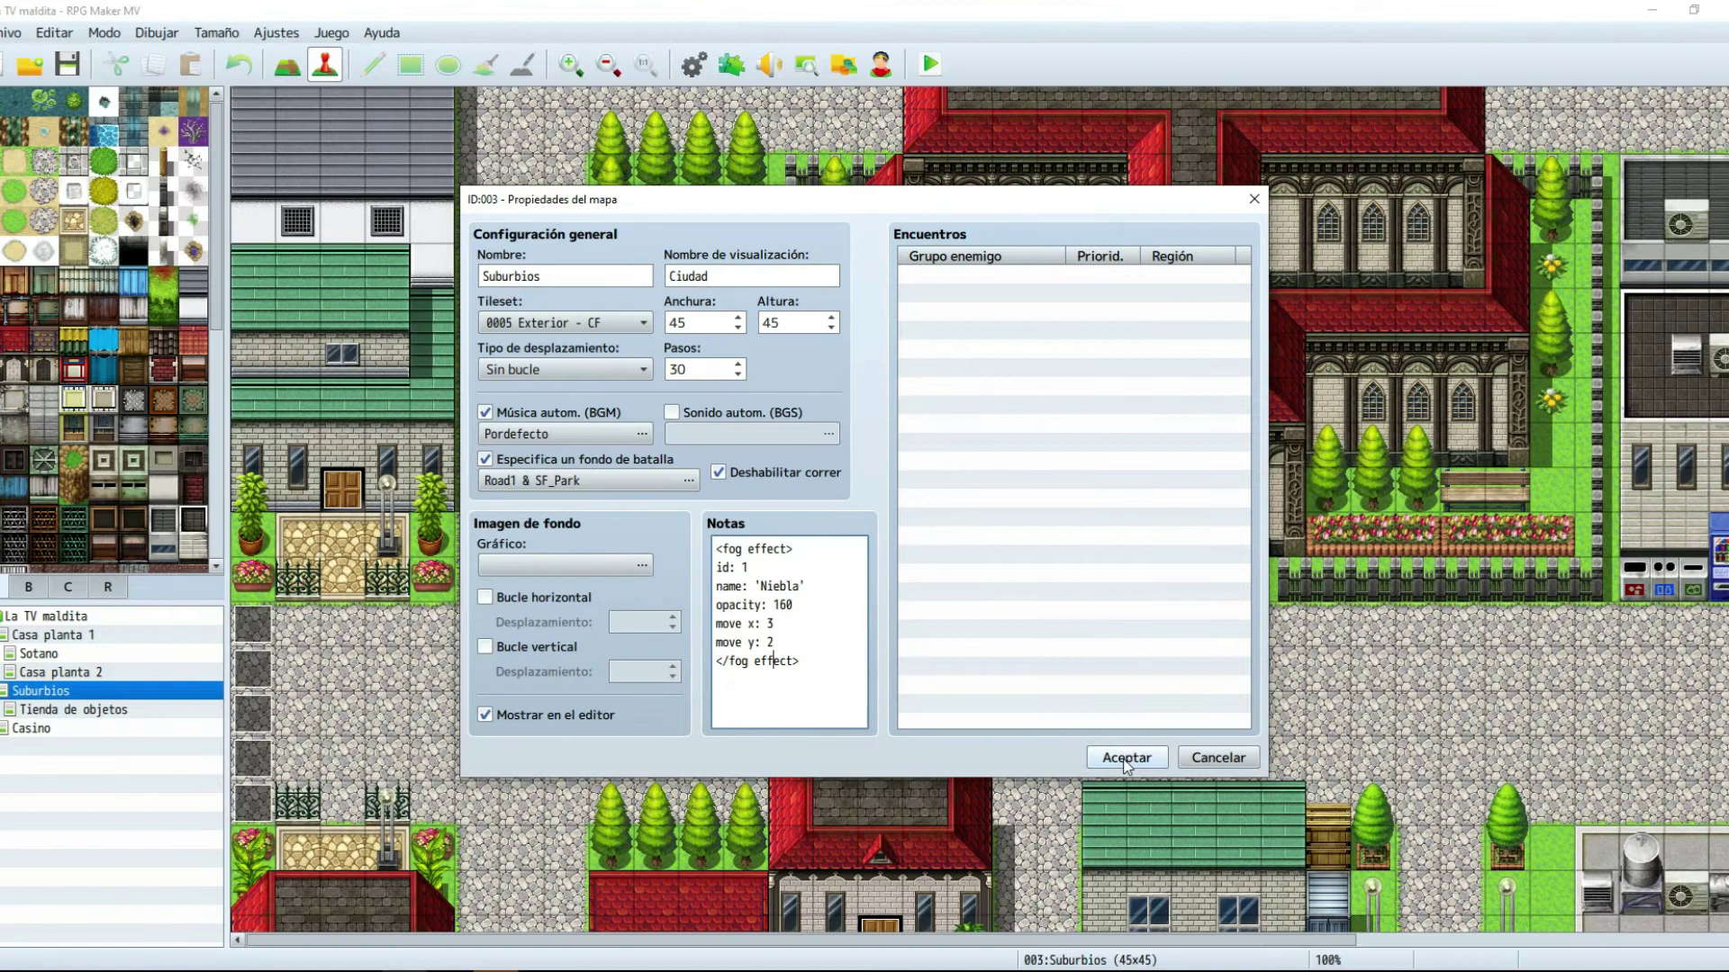
{"action": "left_click", "coordinate": [1126, 759]}
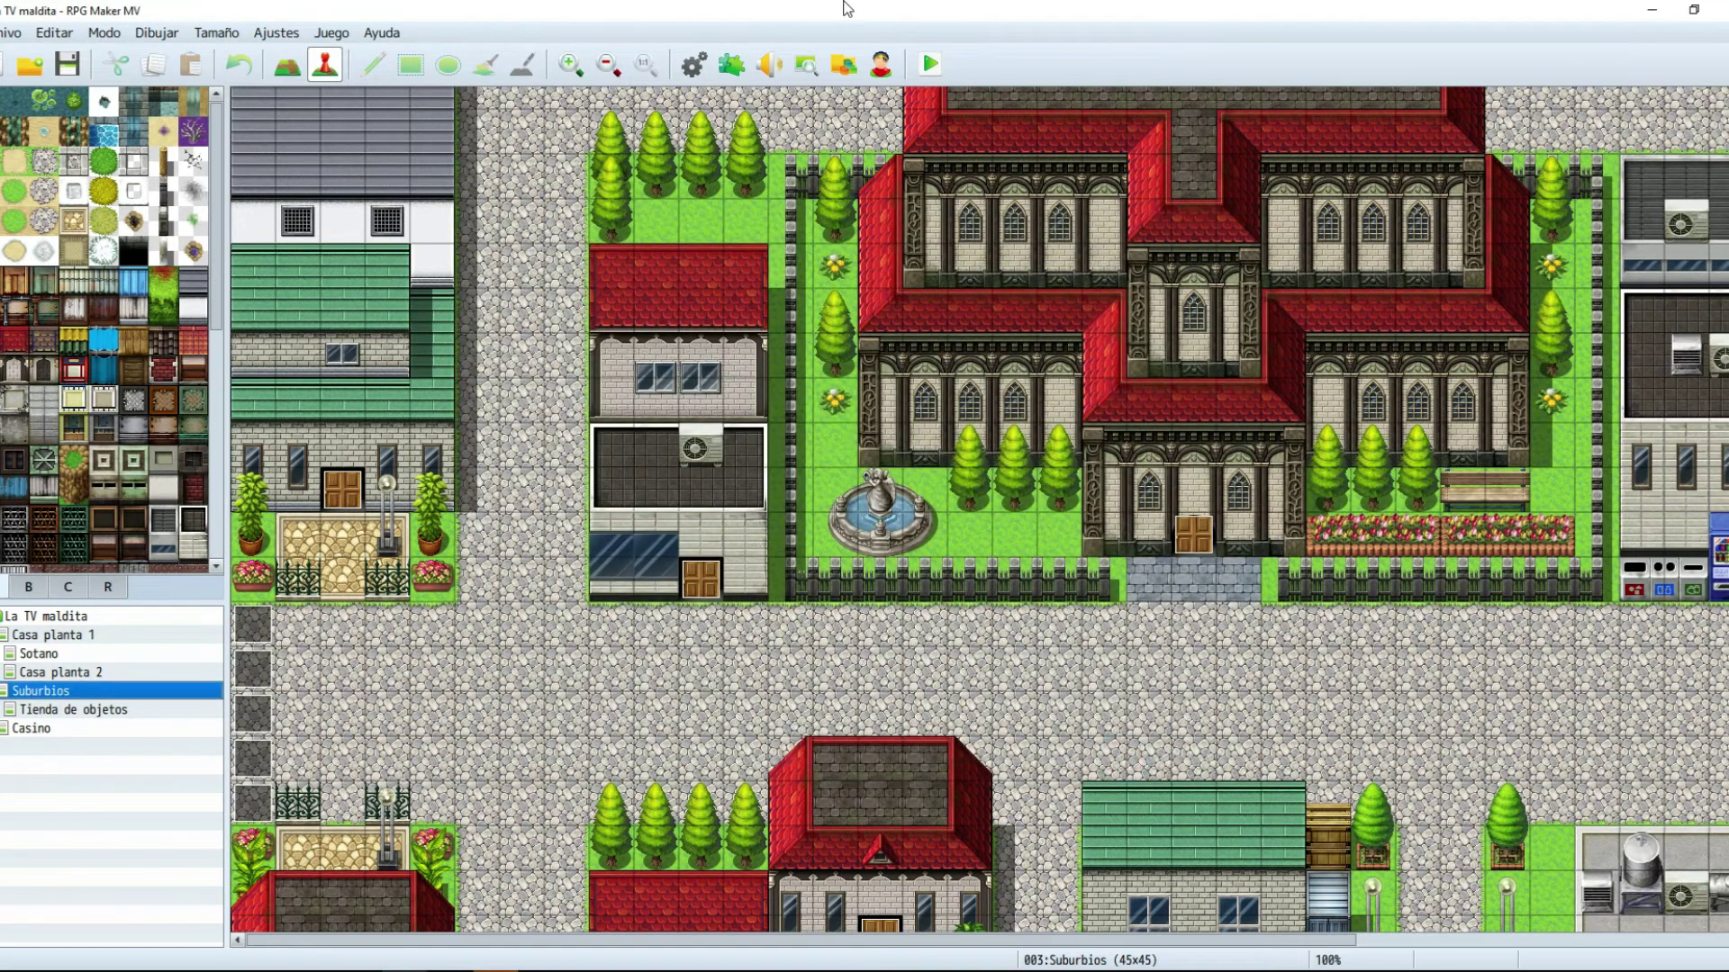
Step: Start a playtest with the project changes saved, and take the character out of the house to the Ciudad map
{"action": "left_click", "coordinate": [932, 63]}
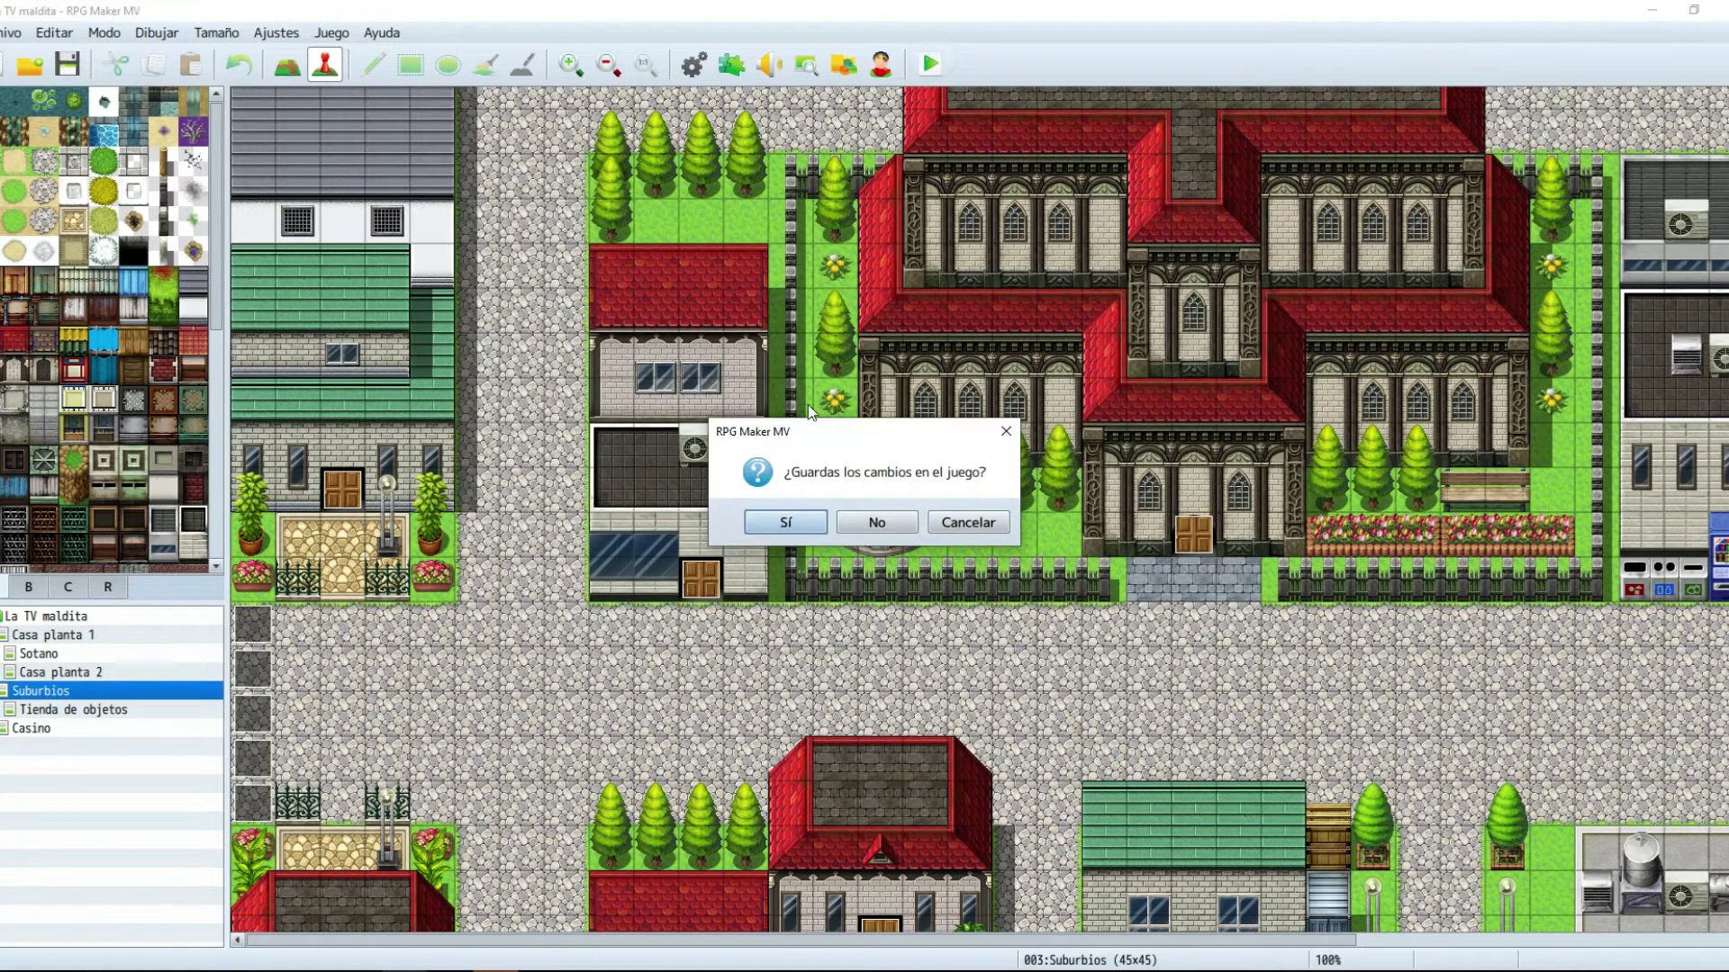
{"action": "left_click", "coordinate": [806, 523]}
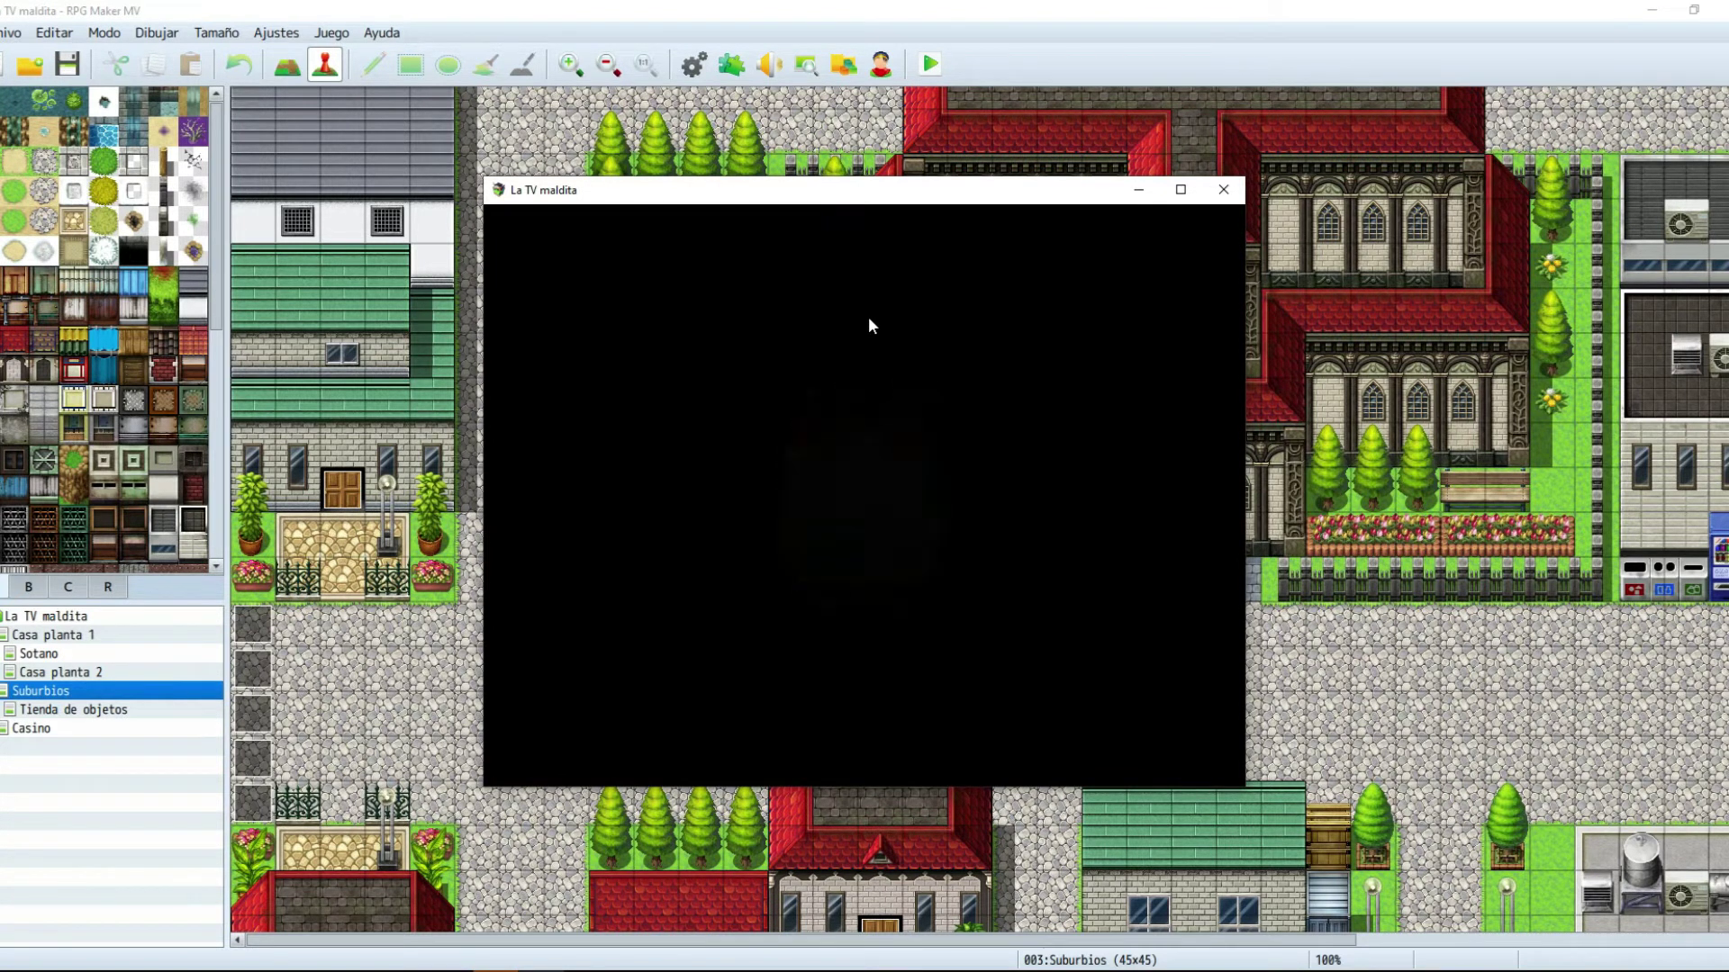
{"action": "key", "text": "Return"}
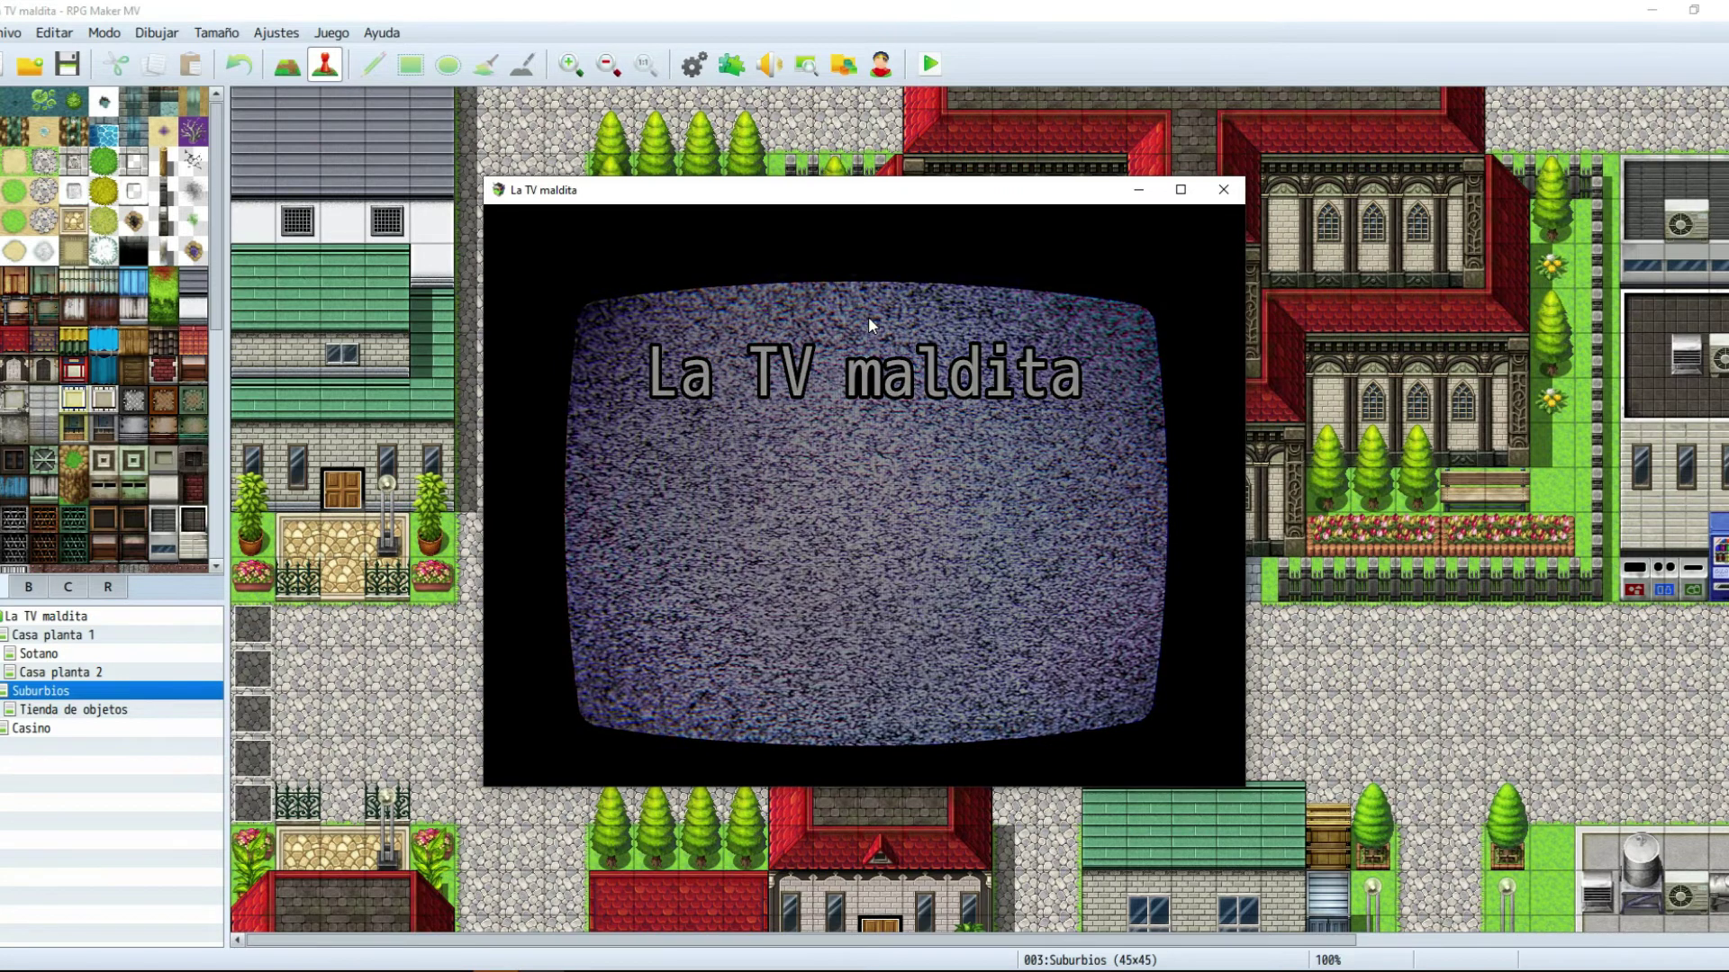
{"action": "key", "text": "Return"}
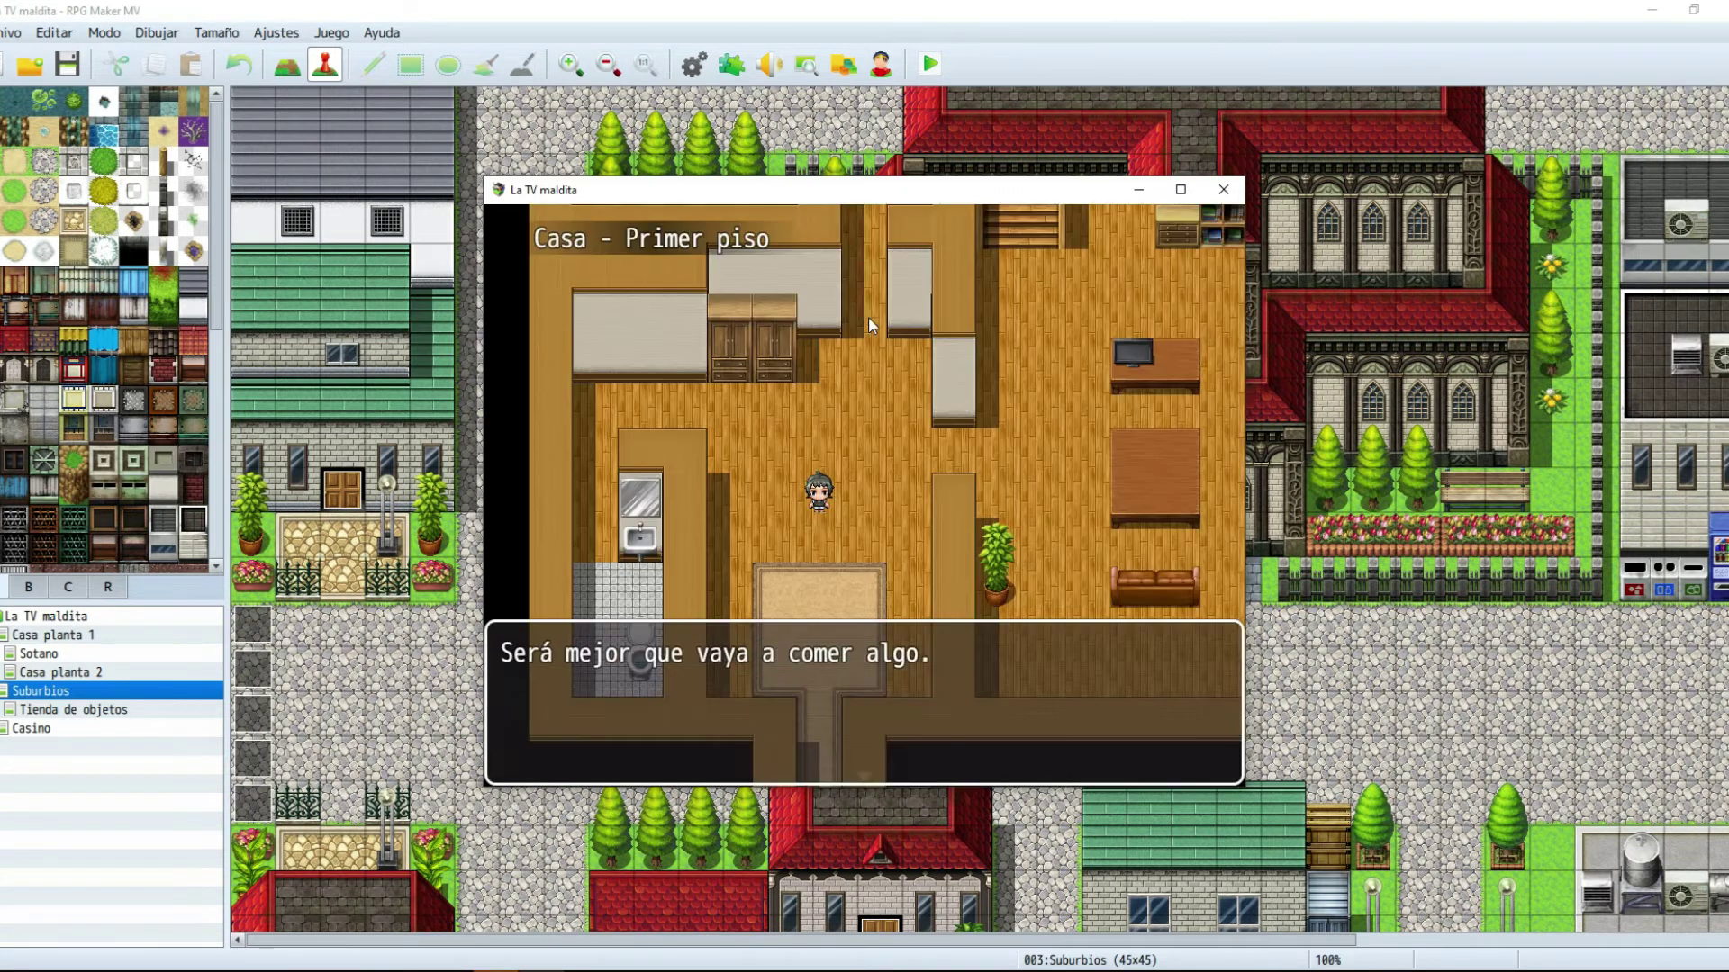
{"action": "key", "text": "Return"}
{"action": "key", "text": "Down"}
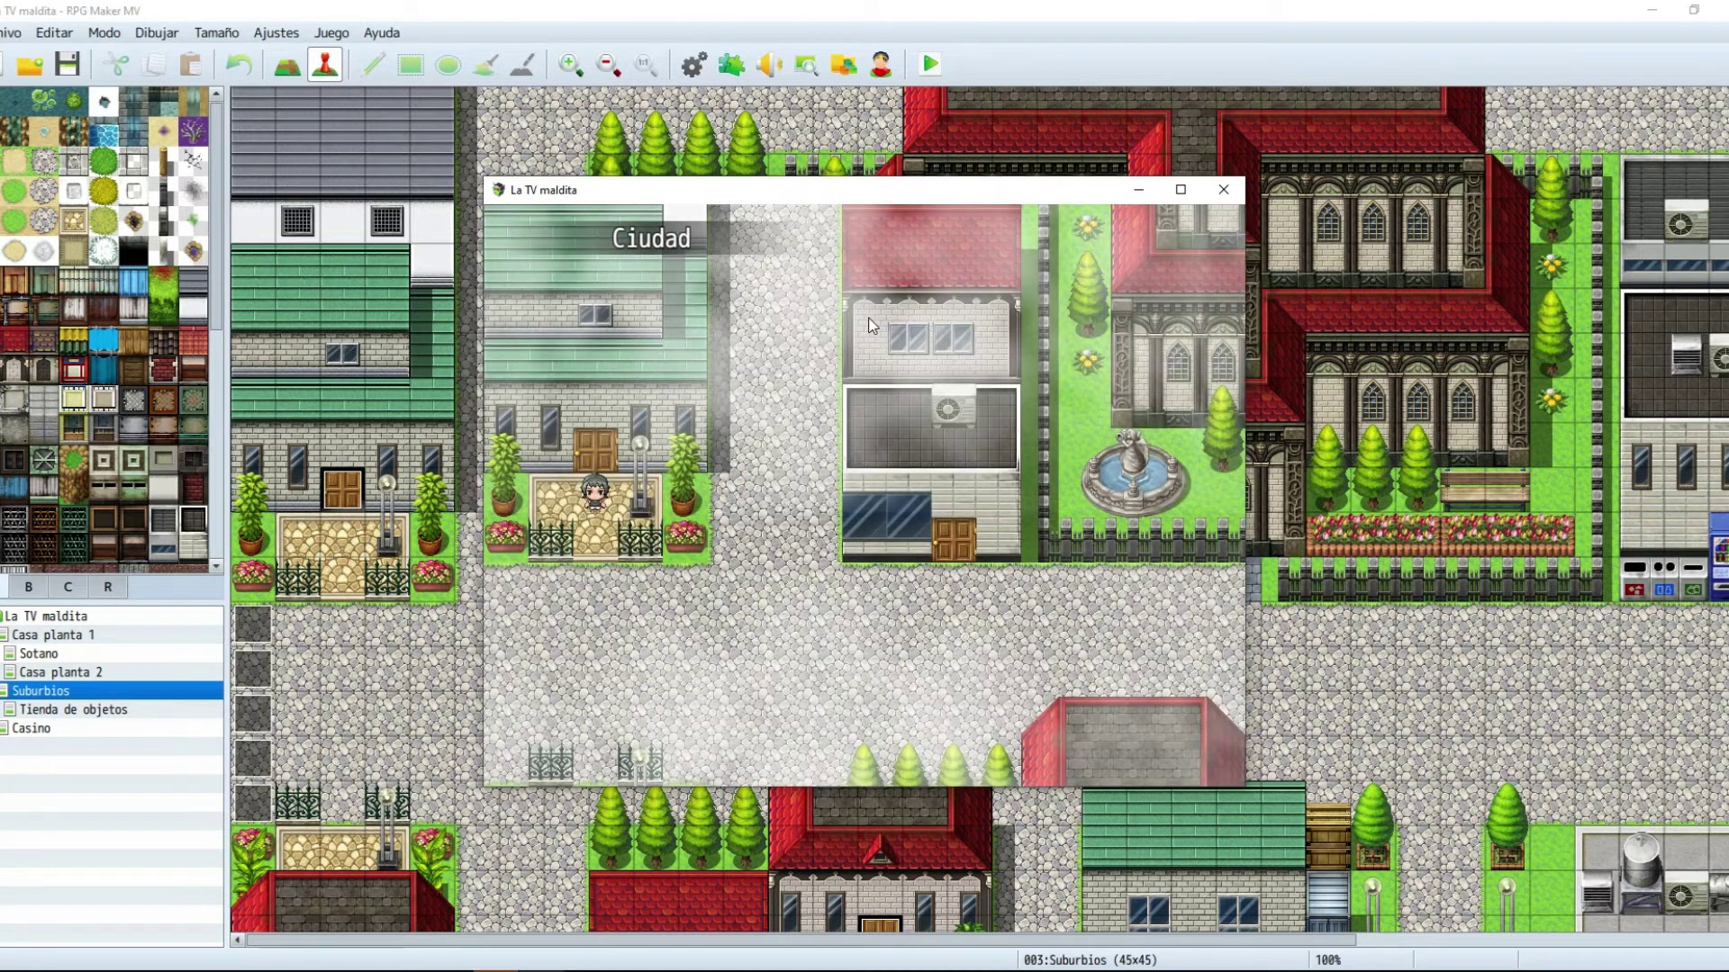
Step: Walk the character down the street and east through the town to examine the moving fog in the playtest
{"action": "left_click", "coordinate": [930, 194]}
{"action": "key", "text": "Down"}
{"action": "key", "text": "Right"}
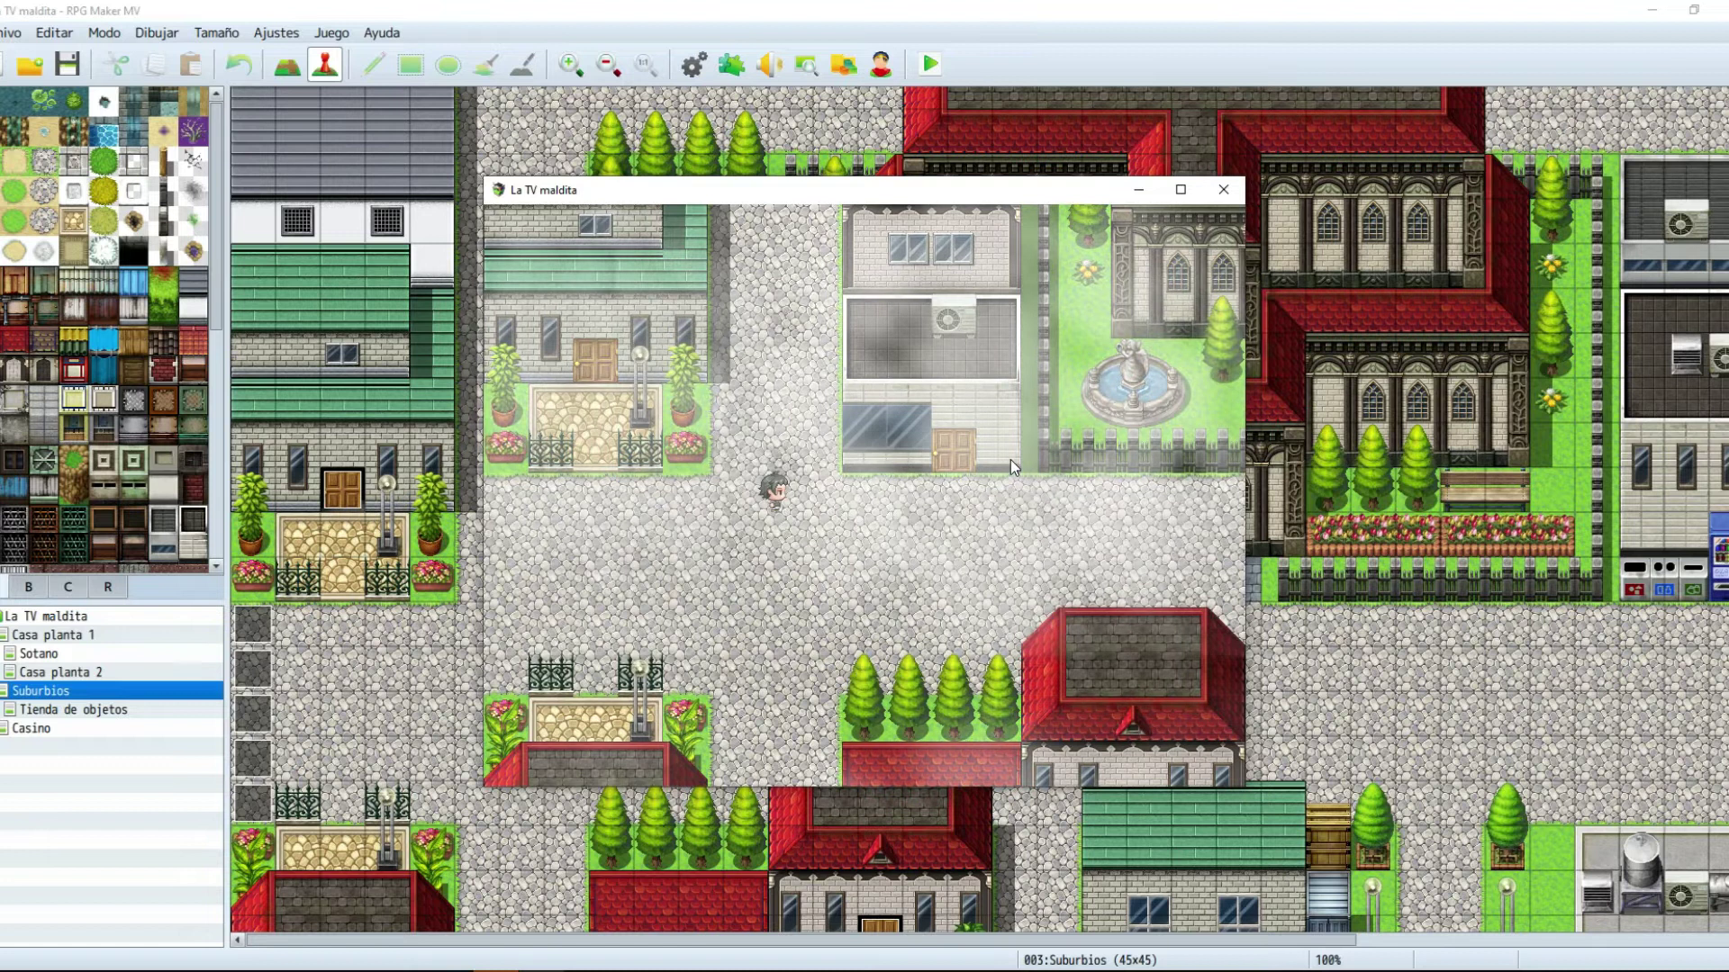
{"action": "key", "text": "Down"}
{"action": "key", "text": "Down"}
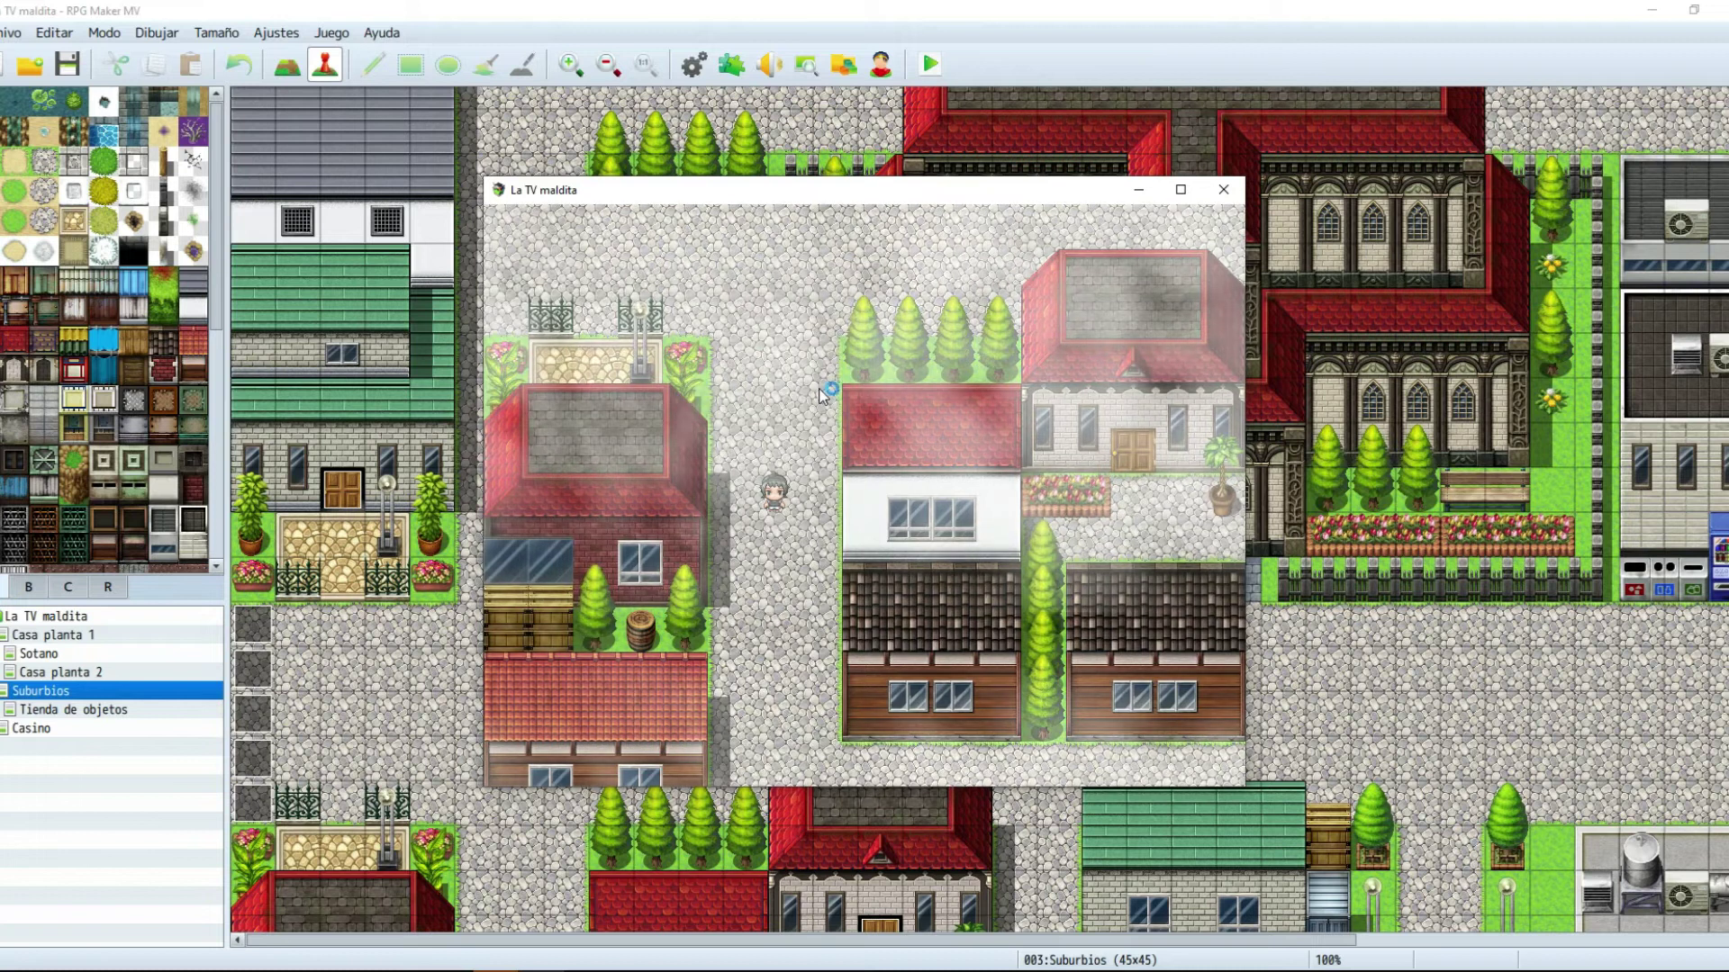
{"action": "key", "text": "Down"}
{"action": "key", "text": "Down"}
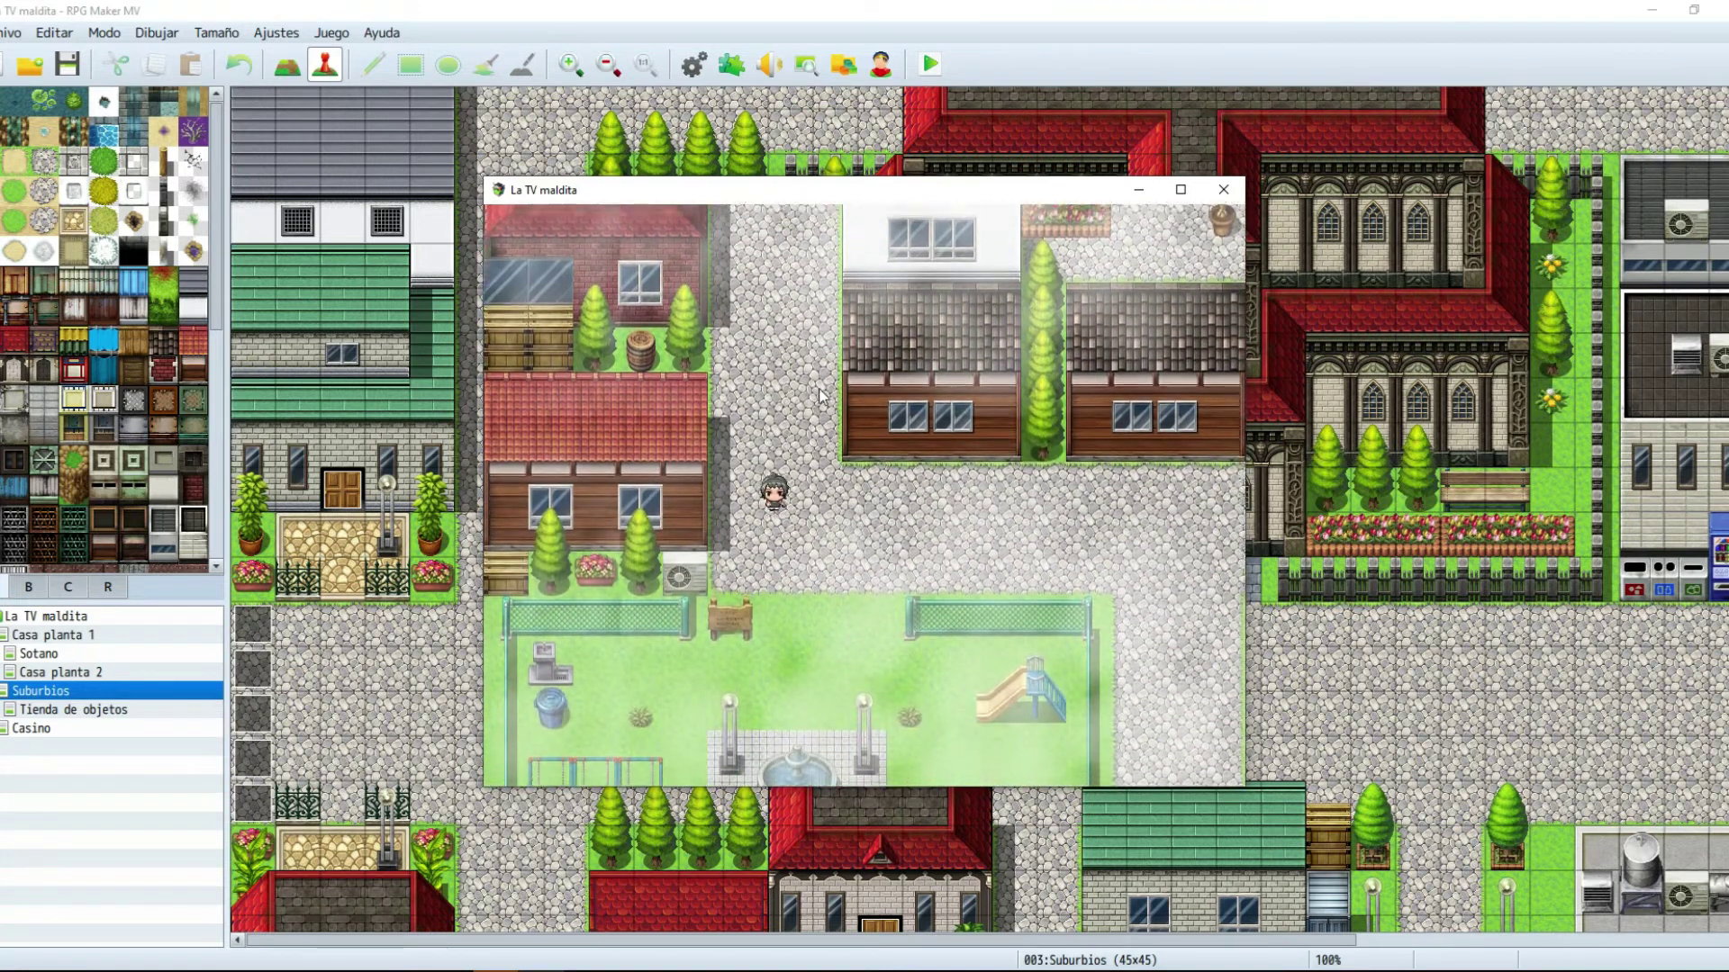
{"action": "key", "text": "Right"}
{"action": "key", "text": "Right"}
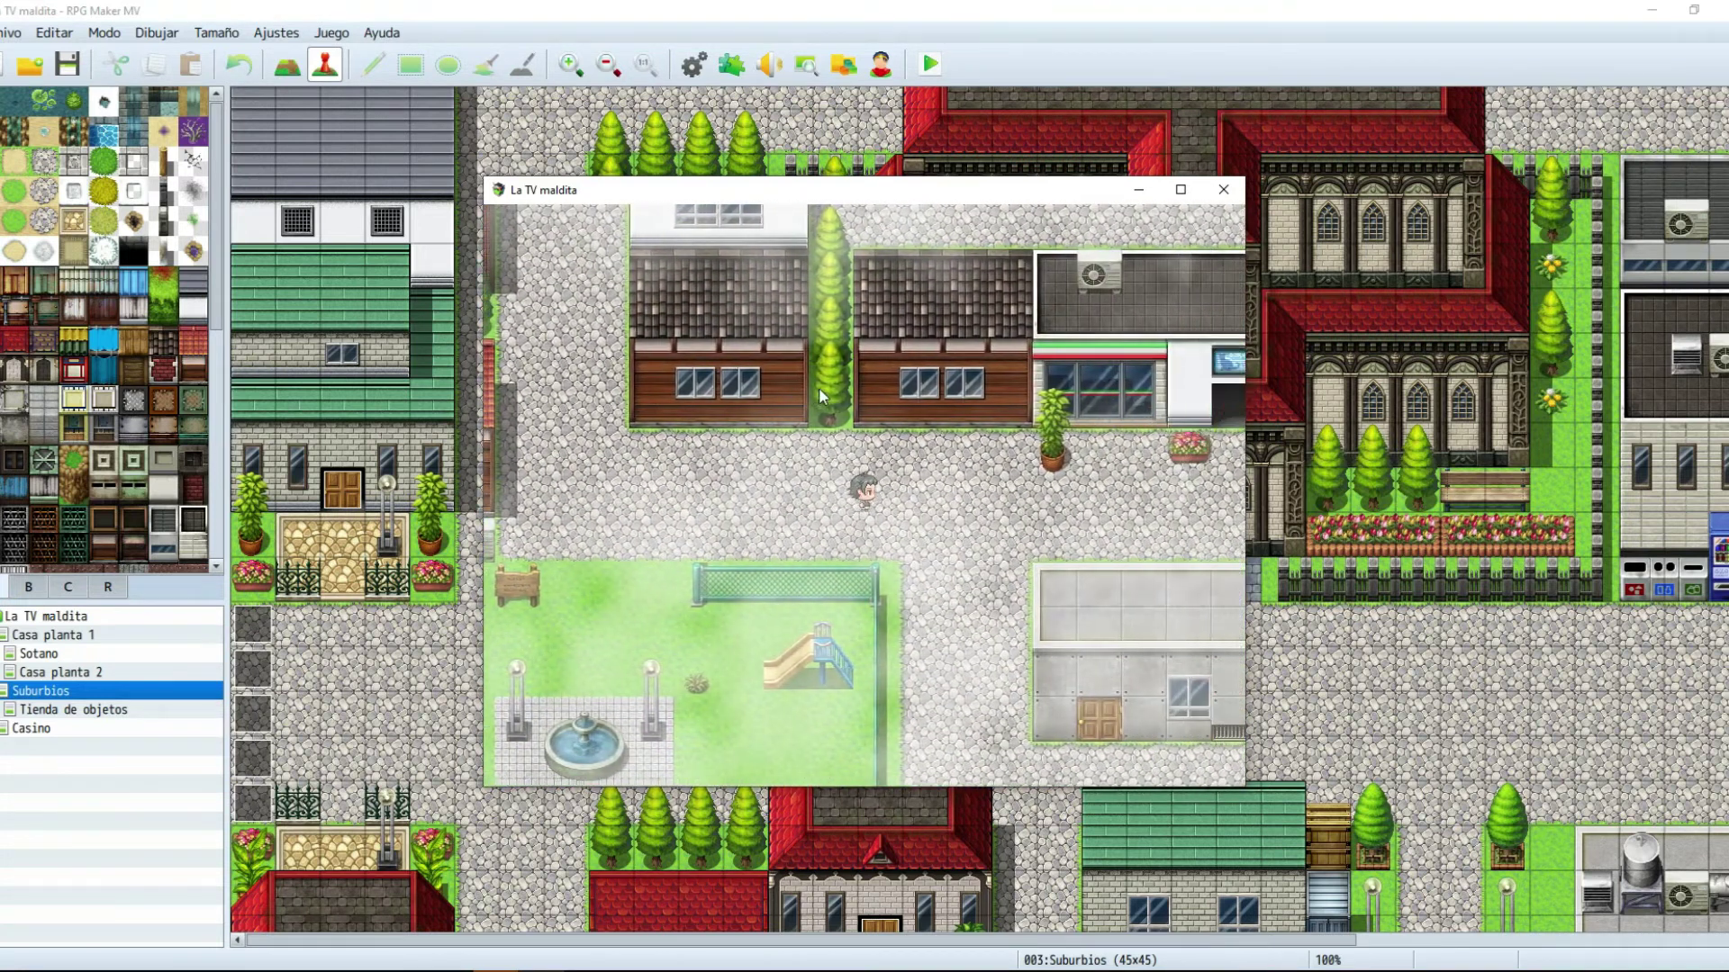
{"action": "key", "text": "Right"}
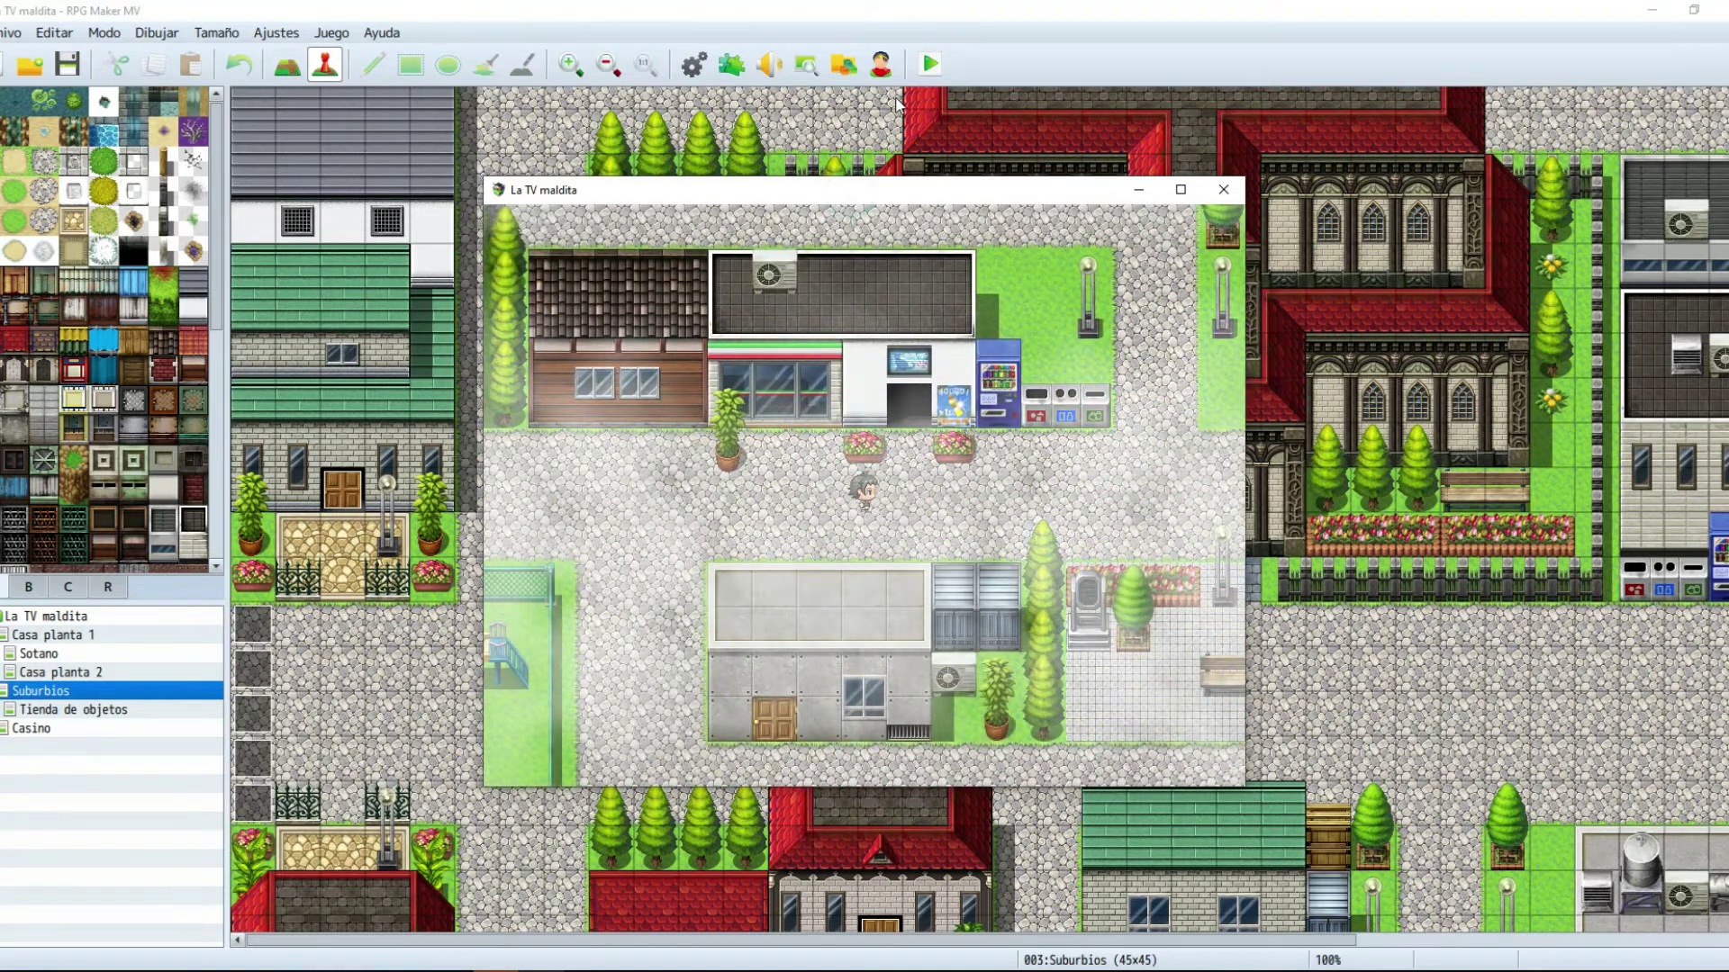
Step: Take the character into the item shop and back out to check the street fog, and end the playtest
{"action": "key", "text": "Right"}
{"action": "key", "text": "Up"}
{"action": "key", "text": "Up"}
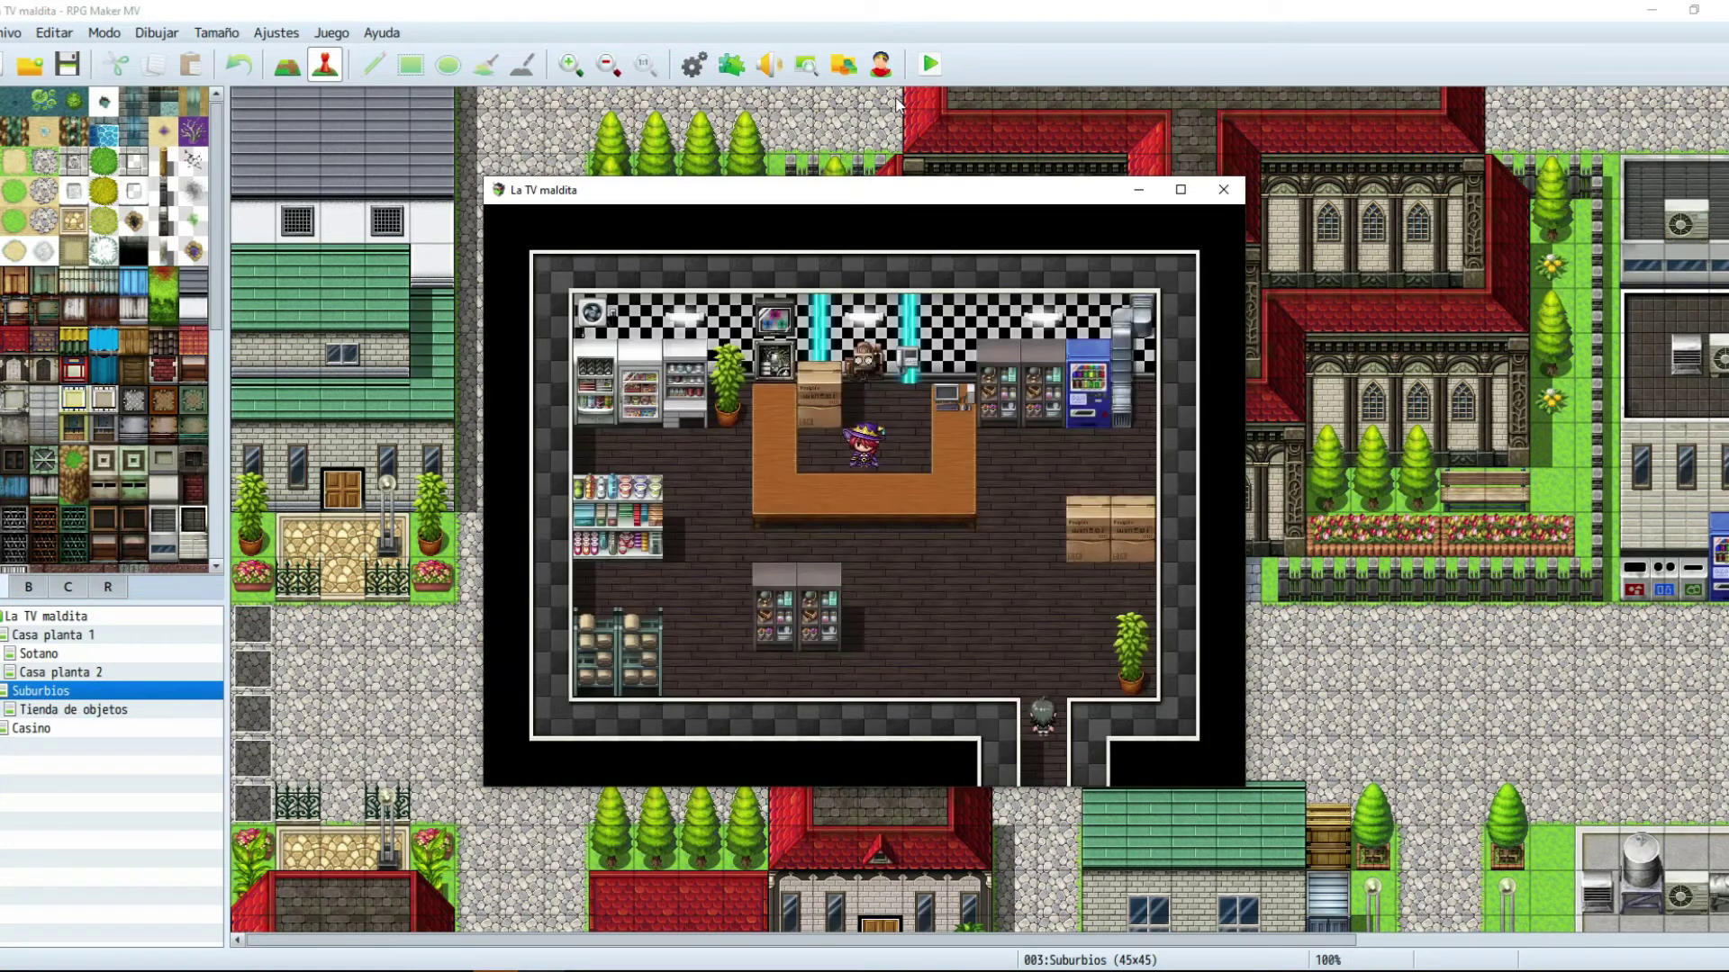
{"action": "key", "text": "Down"}
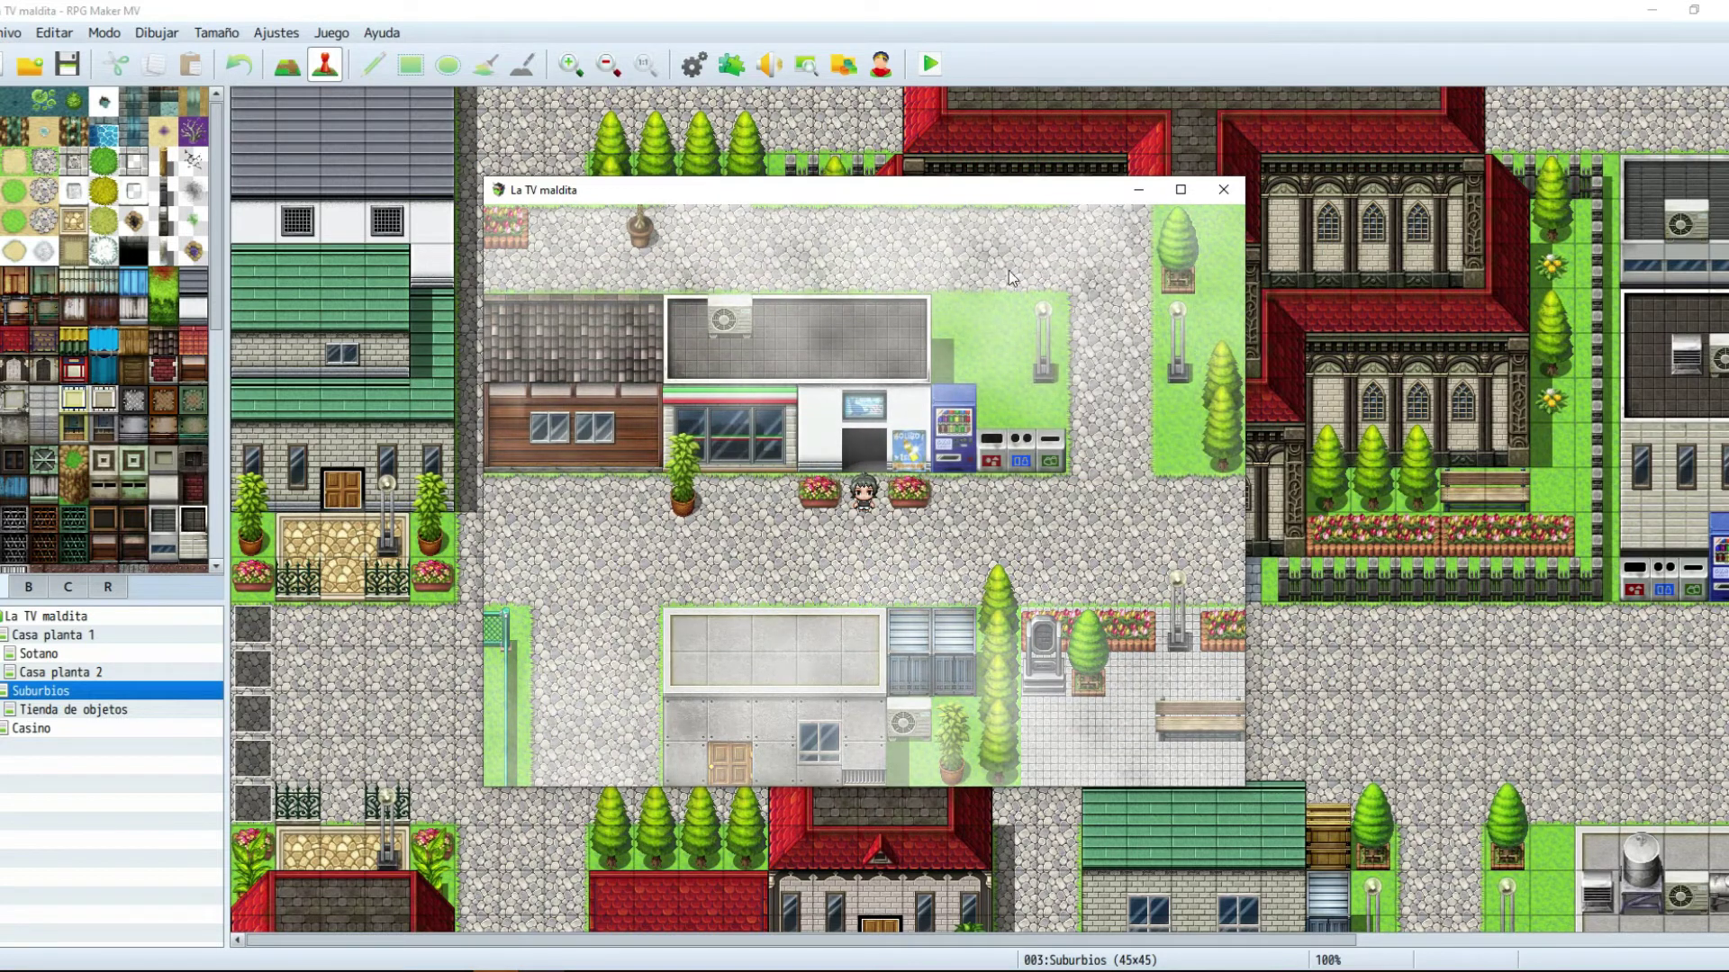
{"action": "left_click", "coordinate": [1223, 189]}
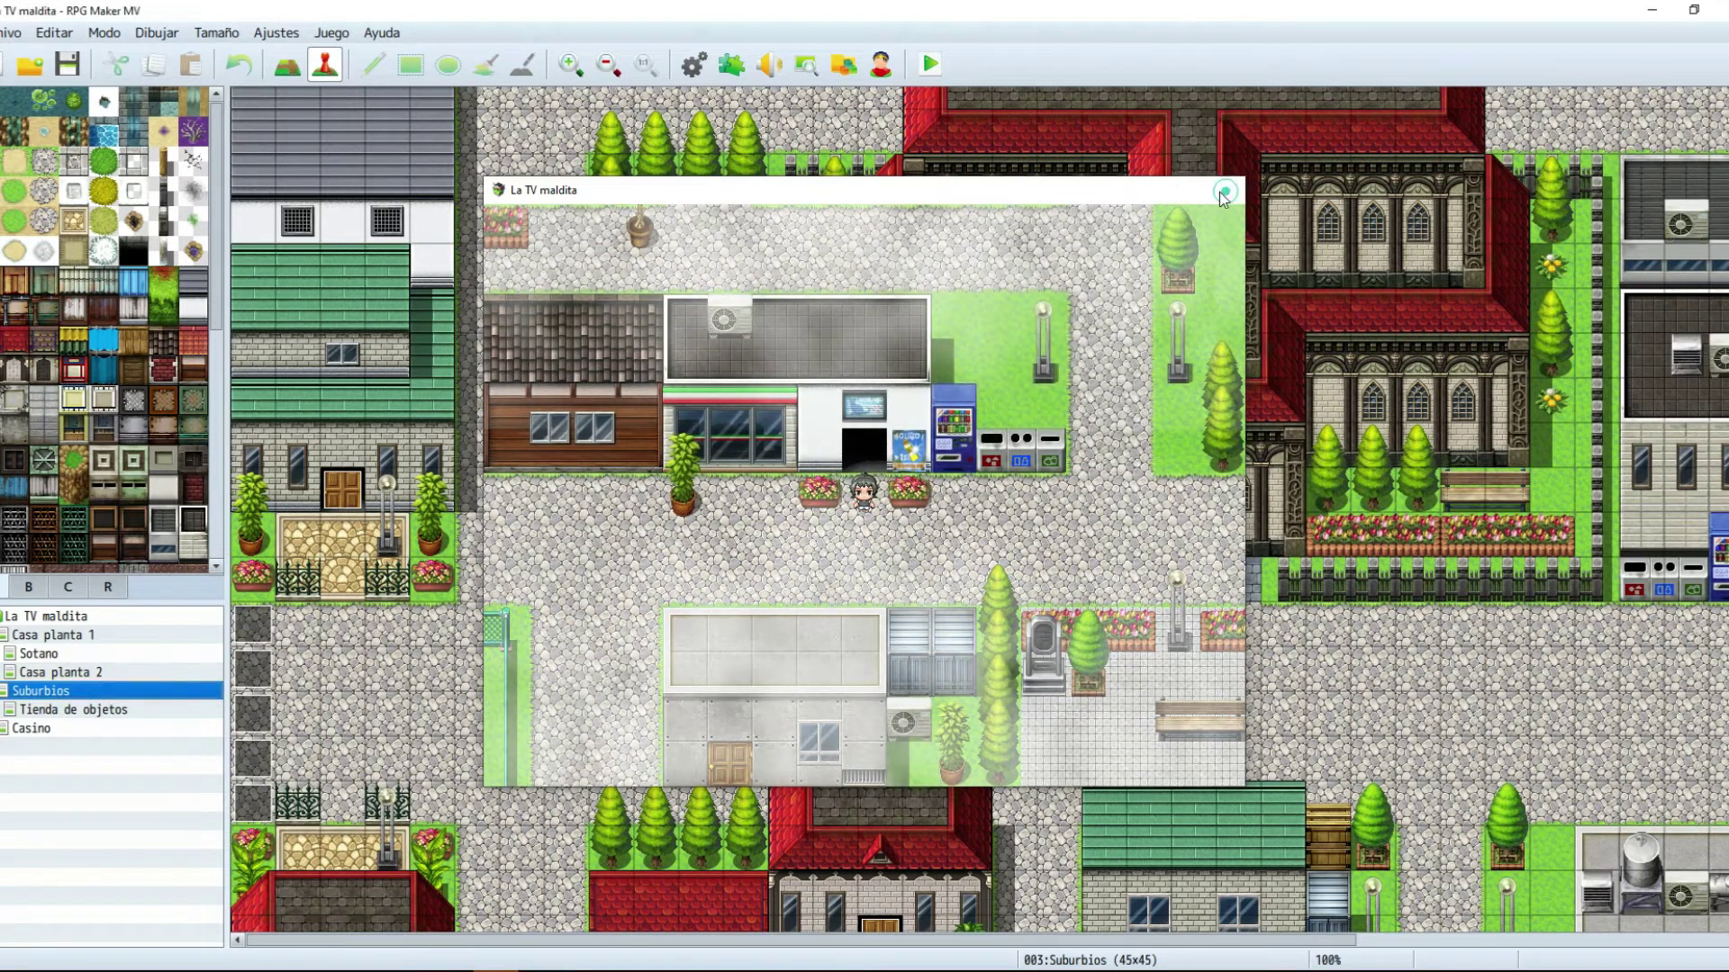
Step: Try a $ prefix before the Niebla name in the Suburbios fog notetag, remove it and accept the map properties
{"action": "double_click", "coordinate": [70, 697]}
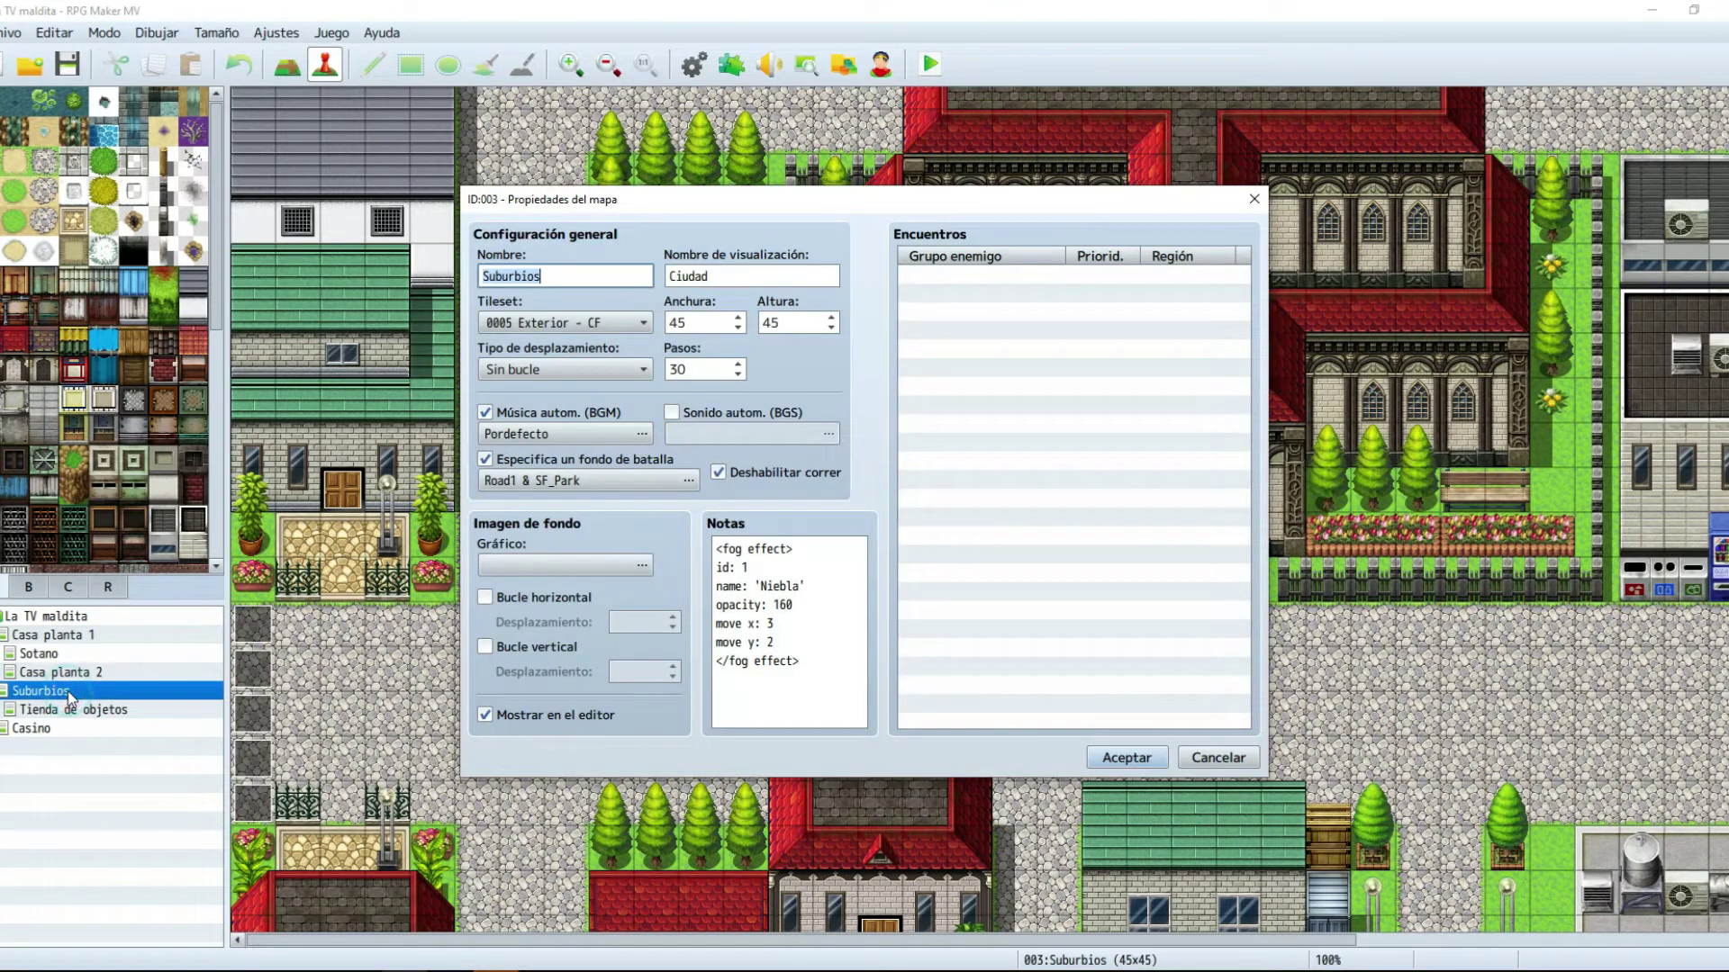
{"action": "left_click", "coordinate": [759, 585]}
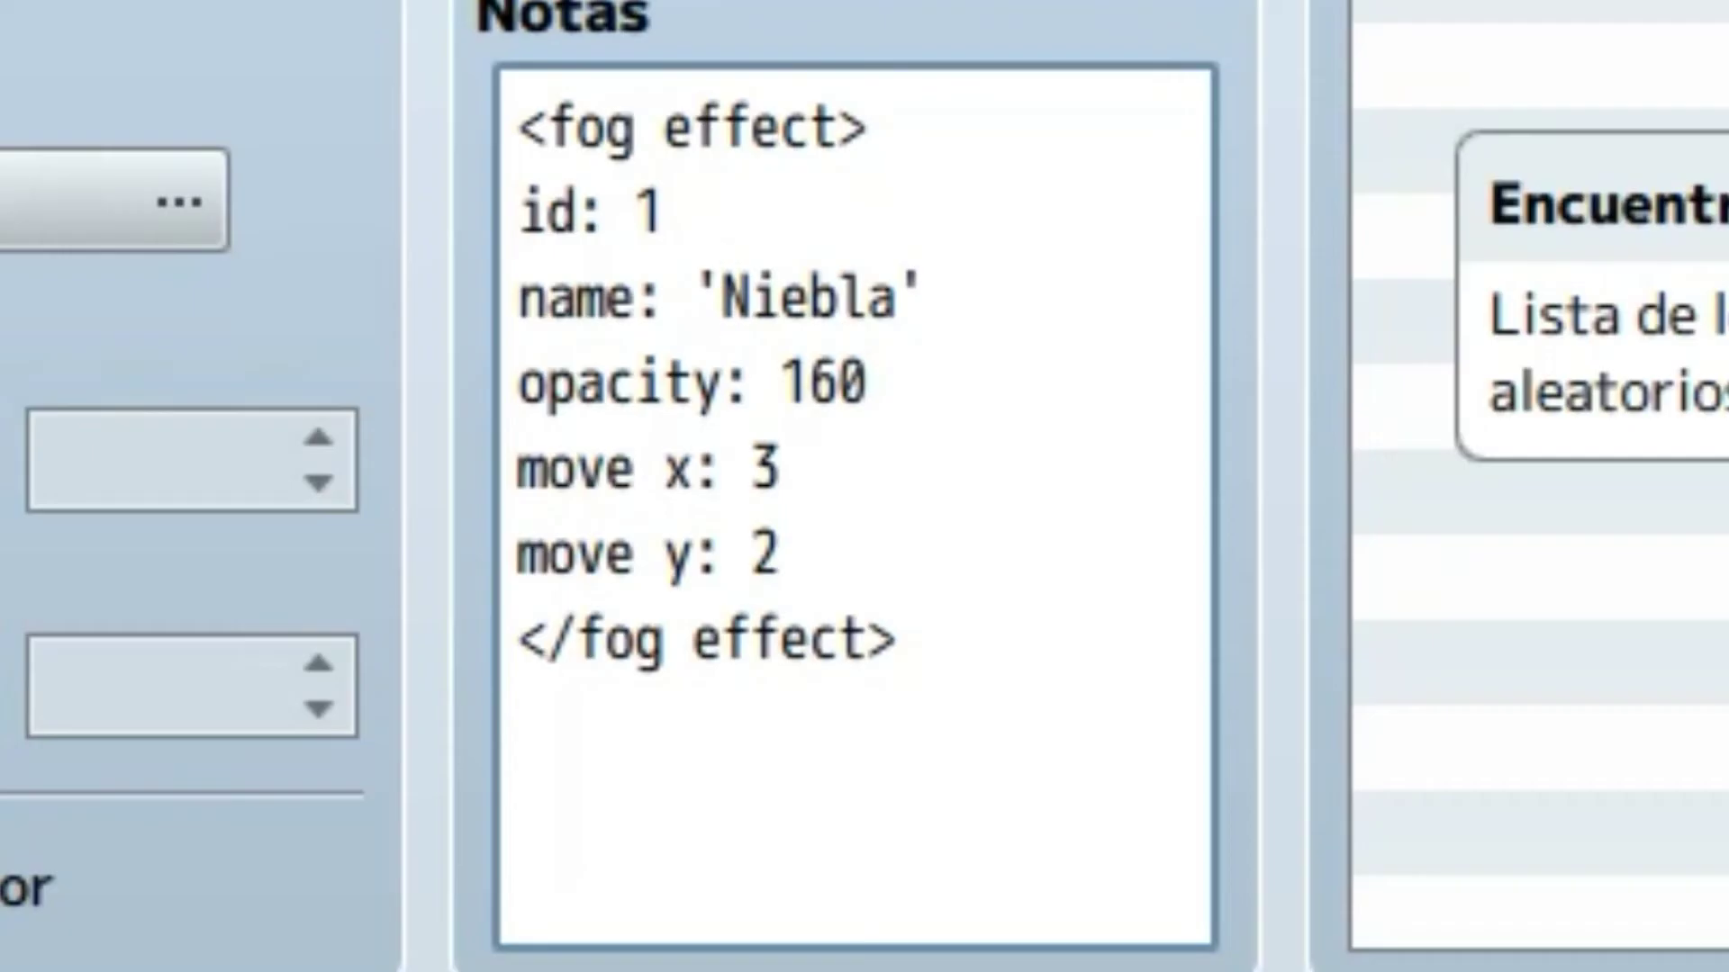
{"action": "type", "text": "$"}
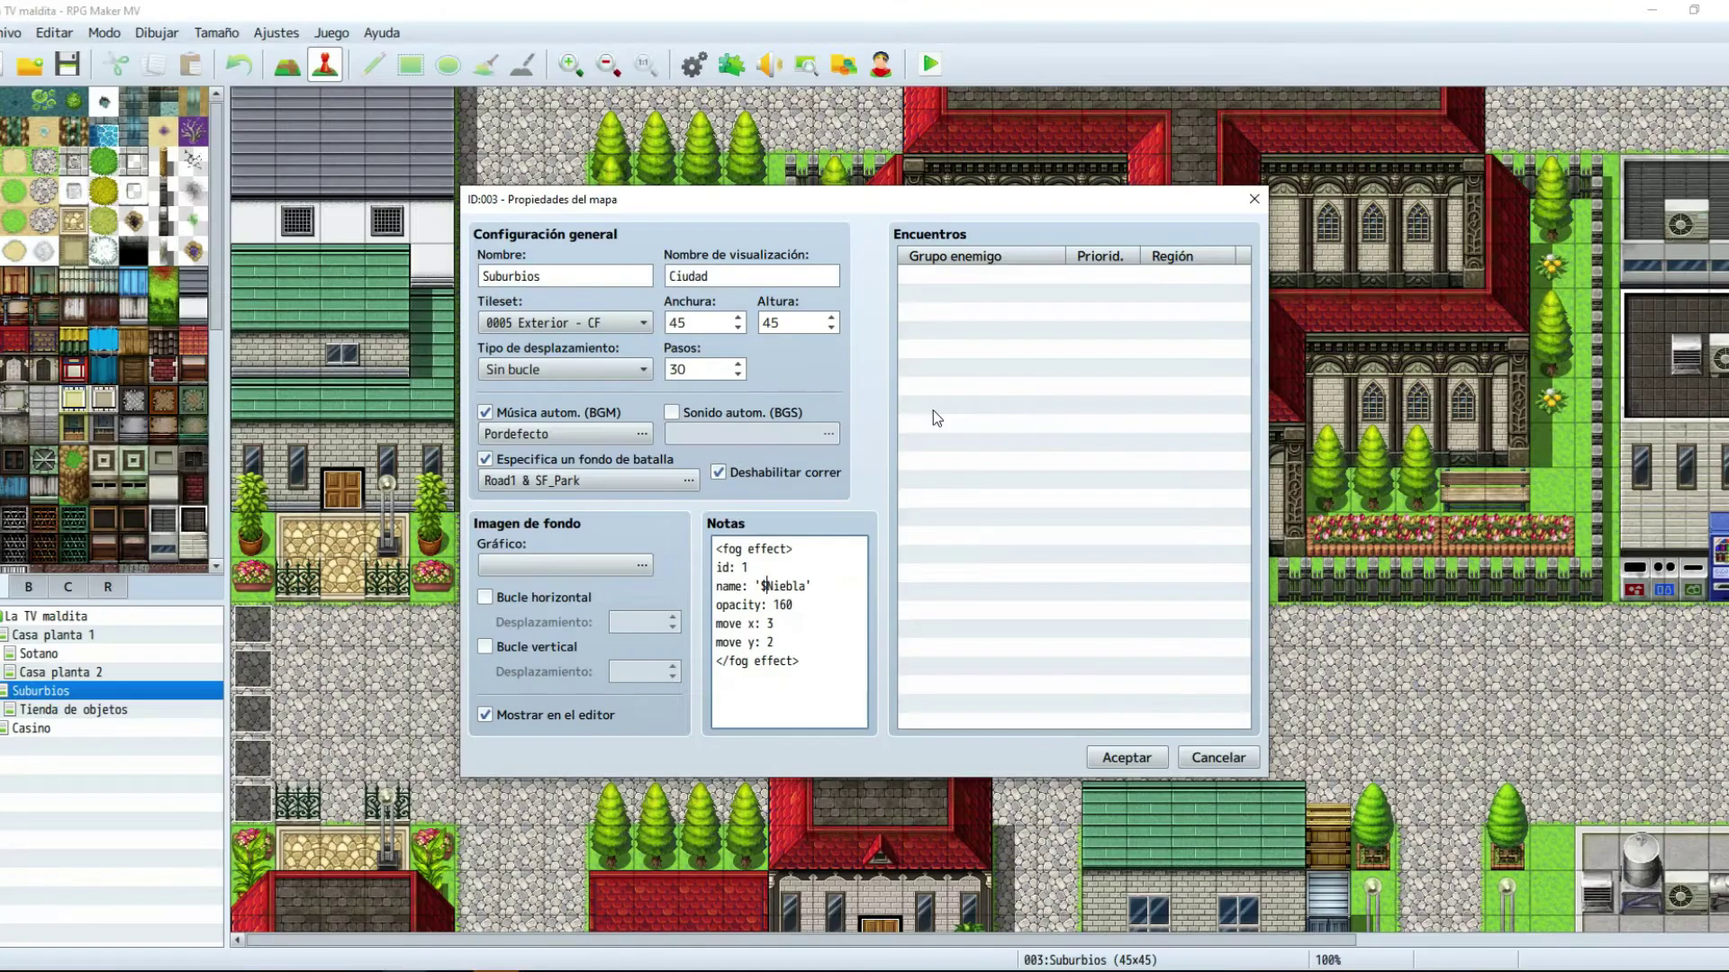
{"action": "key", "text": "BackSpace"}
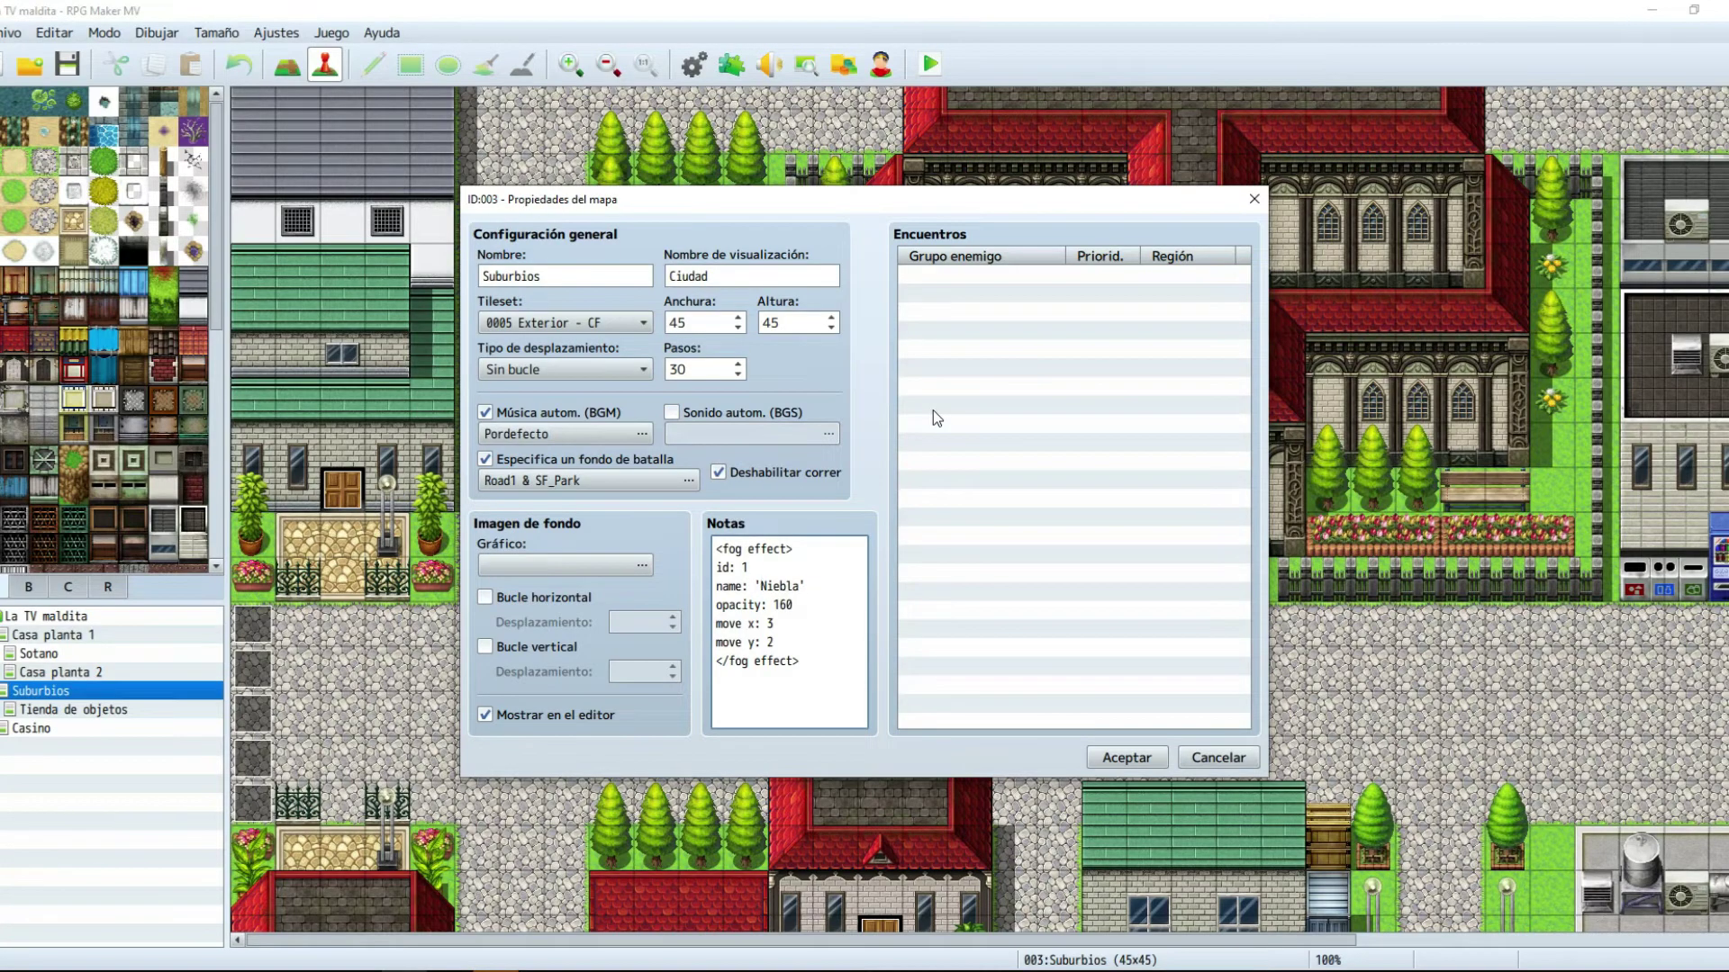
{"action": "left_click", "coordinate": [1126, 757]}
{"action": "scroll", "coordinate": [837, 513], "scroll_direction": "down", "scroll_amount": 1}
{"action": "scroll", "coordinate": [837, 514], "scroll_direction": "down", "scroll_amount": 2}
{"action": "scroll", "coordinate": [833, 499], "scroll_direction": "up", "scroll_amount": 4}
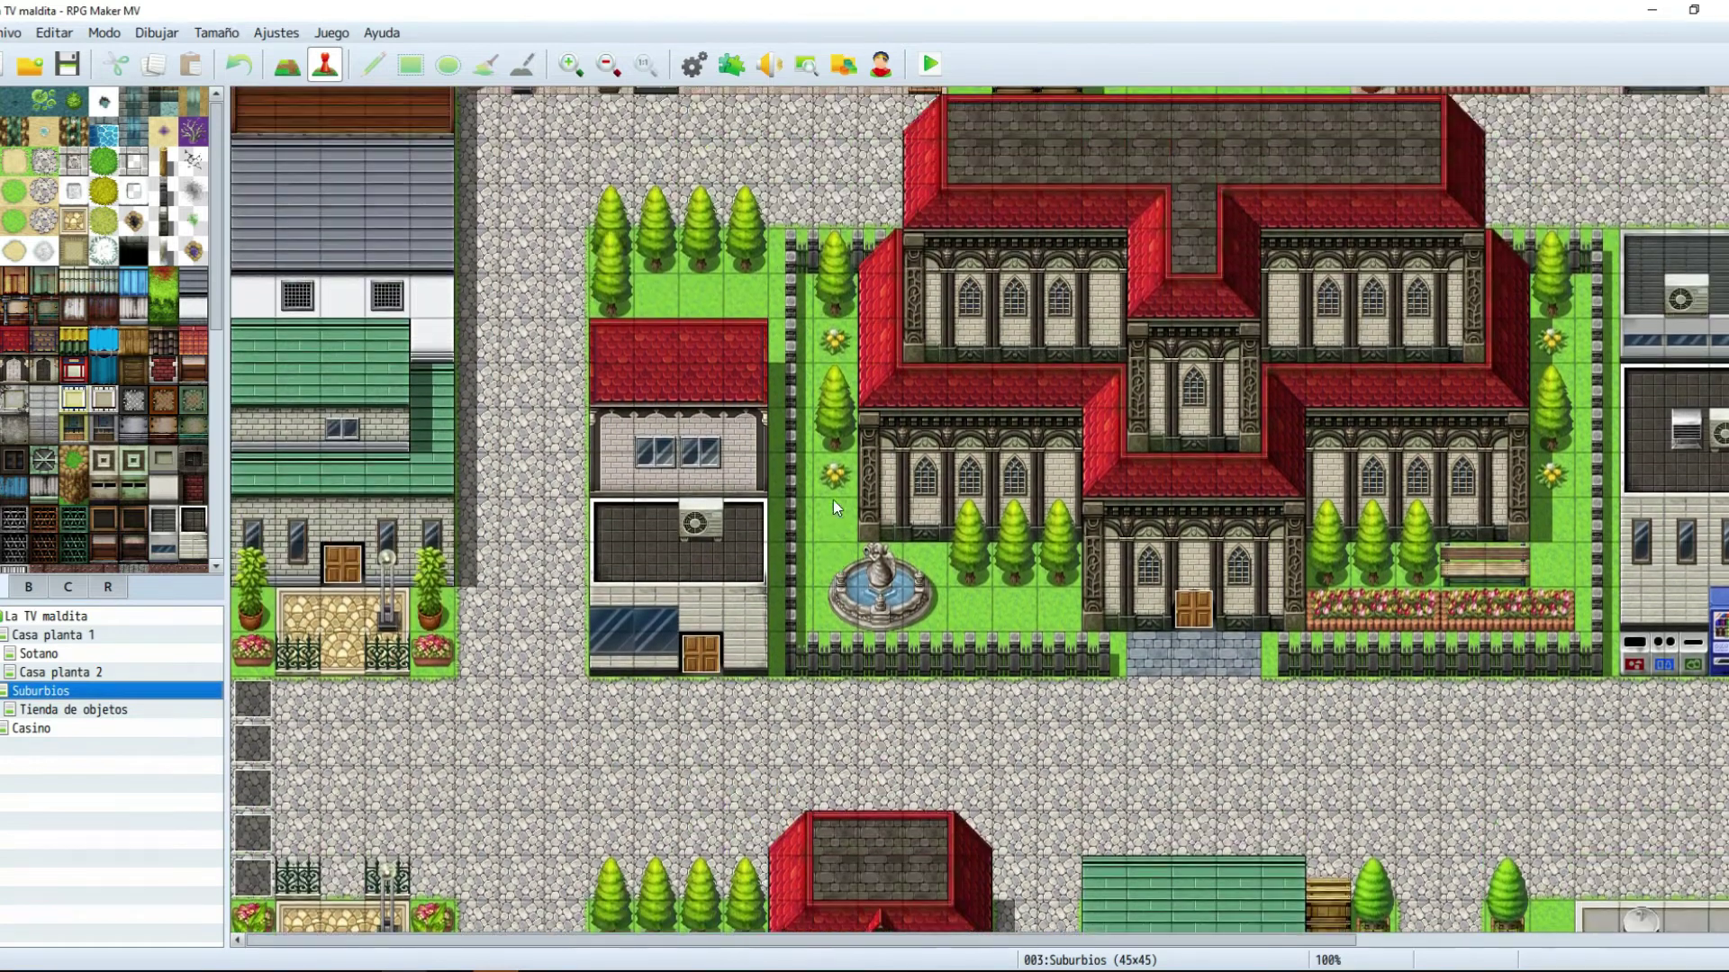
{"action": "scroll", "coordinate": [666, 371], "scroll_direction": "down", "scroll_amount": 2}
{"action": "scroll", "coordinate": [666, 371], "scroll_direction": "down", "scroll_amount": 10}
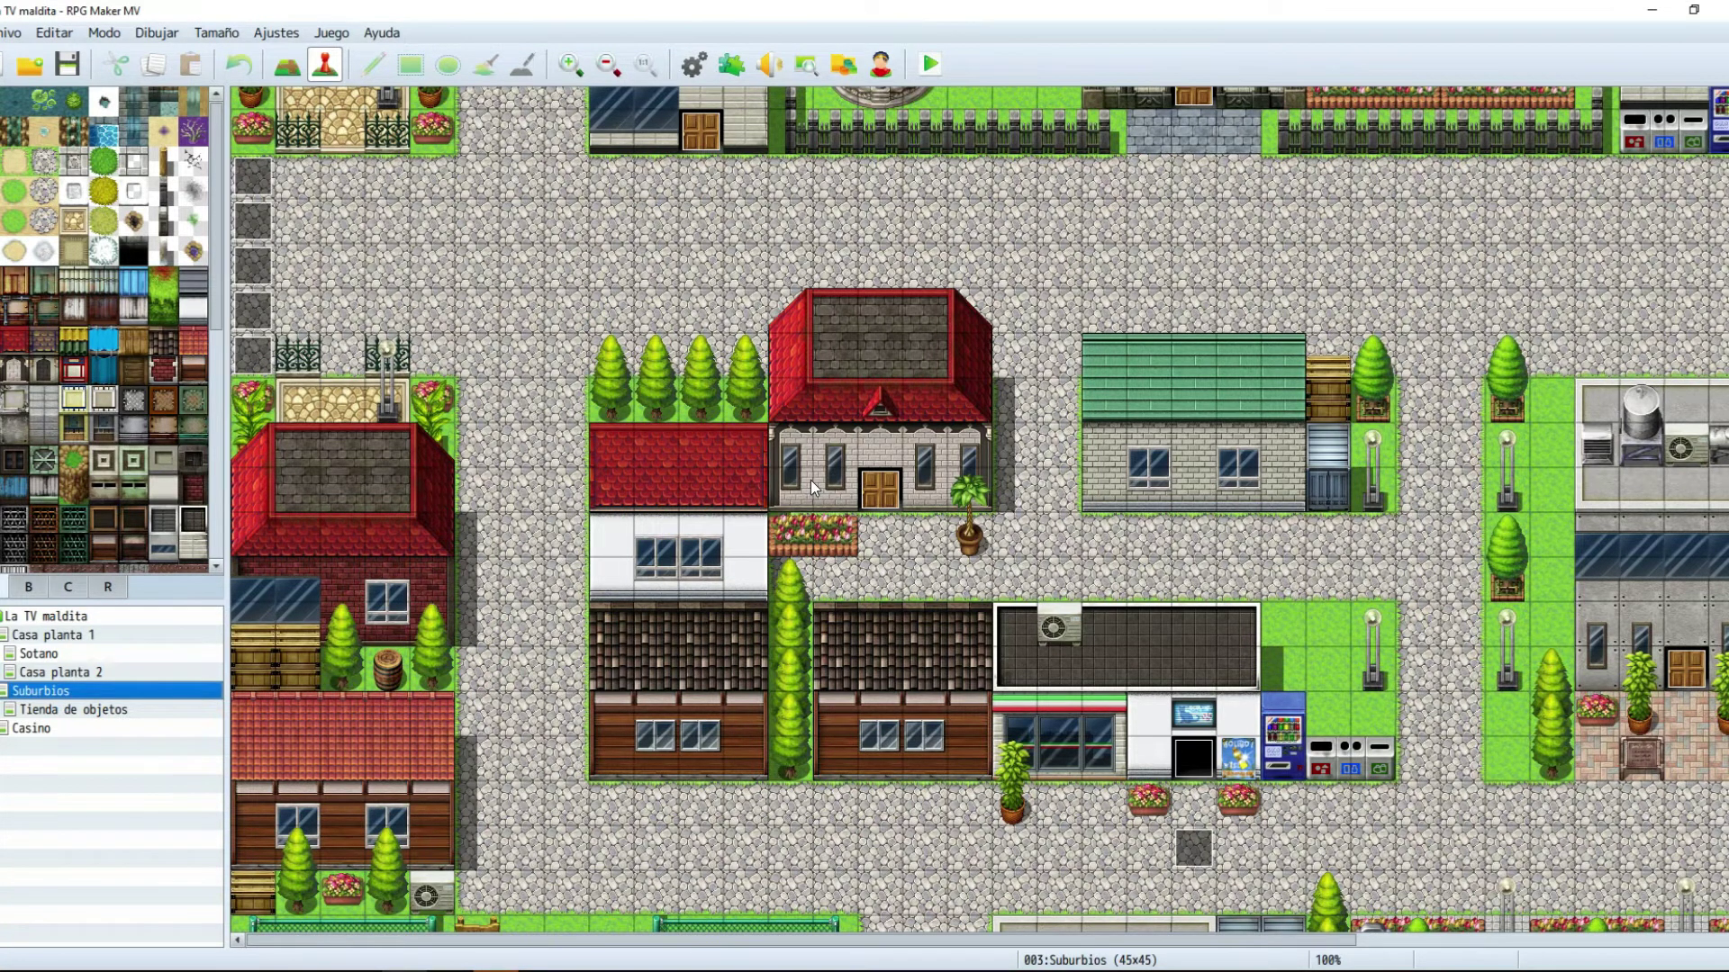
{"action": "scroll", "coordinate": [811, 481], "scroll_direction": "up", "scroll_amount": 5}
{"action": "scroll", "coordinate": [810, 479], "scroll_direction": "up", "scroll_amount": 2}
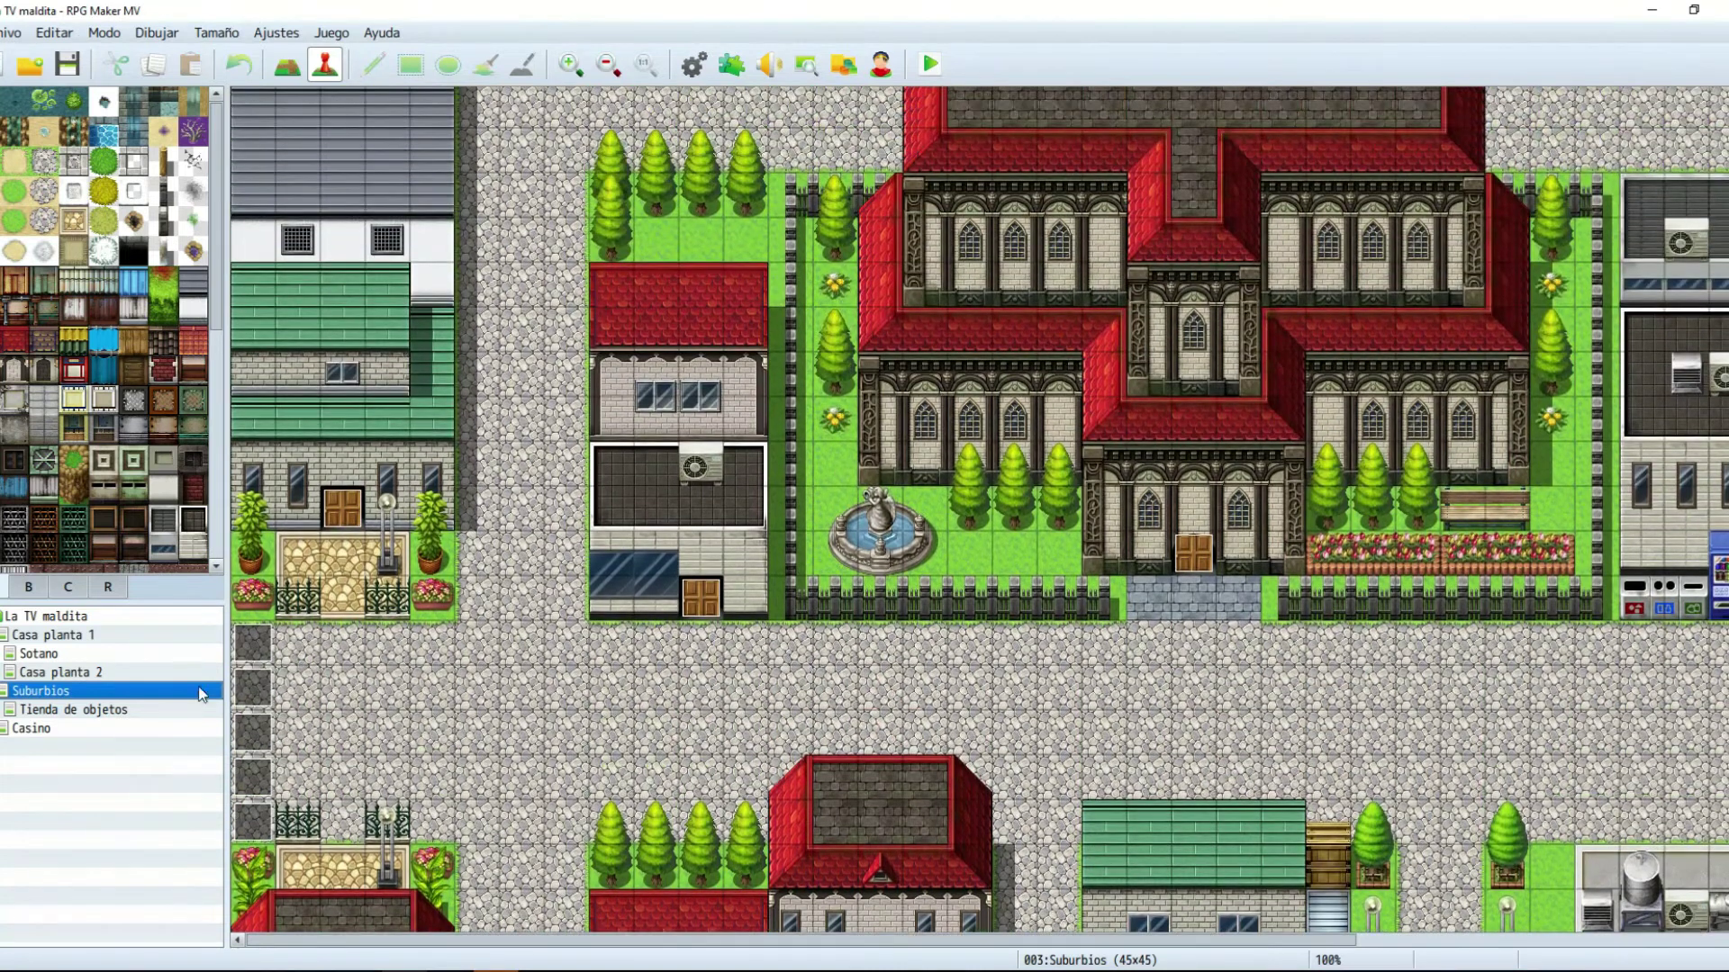
Step: Delete the whole fog notetag from the Suburbios map's notes and accept the map properties
{"action": "double_click", "coordinate": [56, 690]}
{"action": "left_click", "coordinate": [825, 673]}
{"action": "key", "text": "ctrl+a"}
{"action": "key", "text": "Delete"}
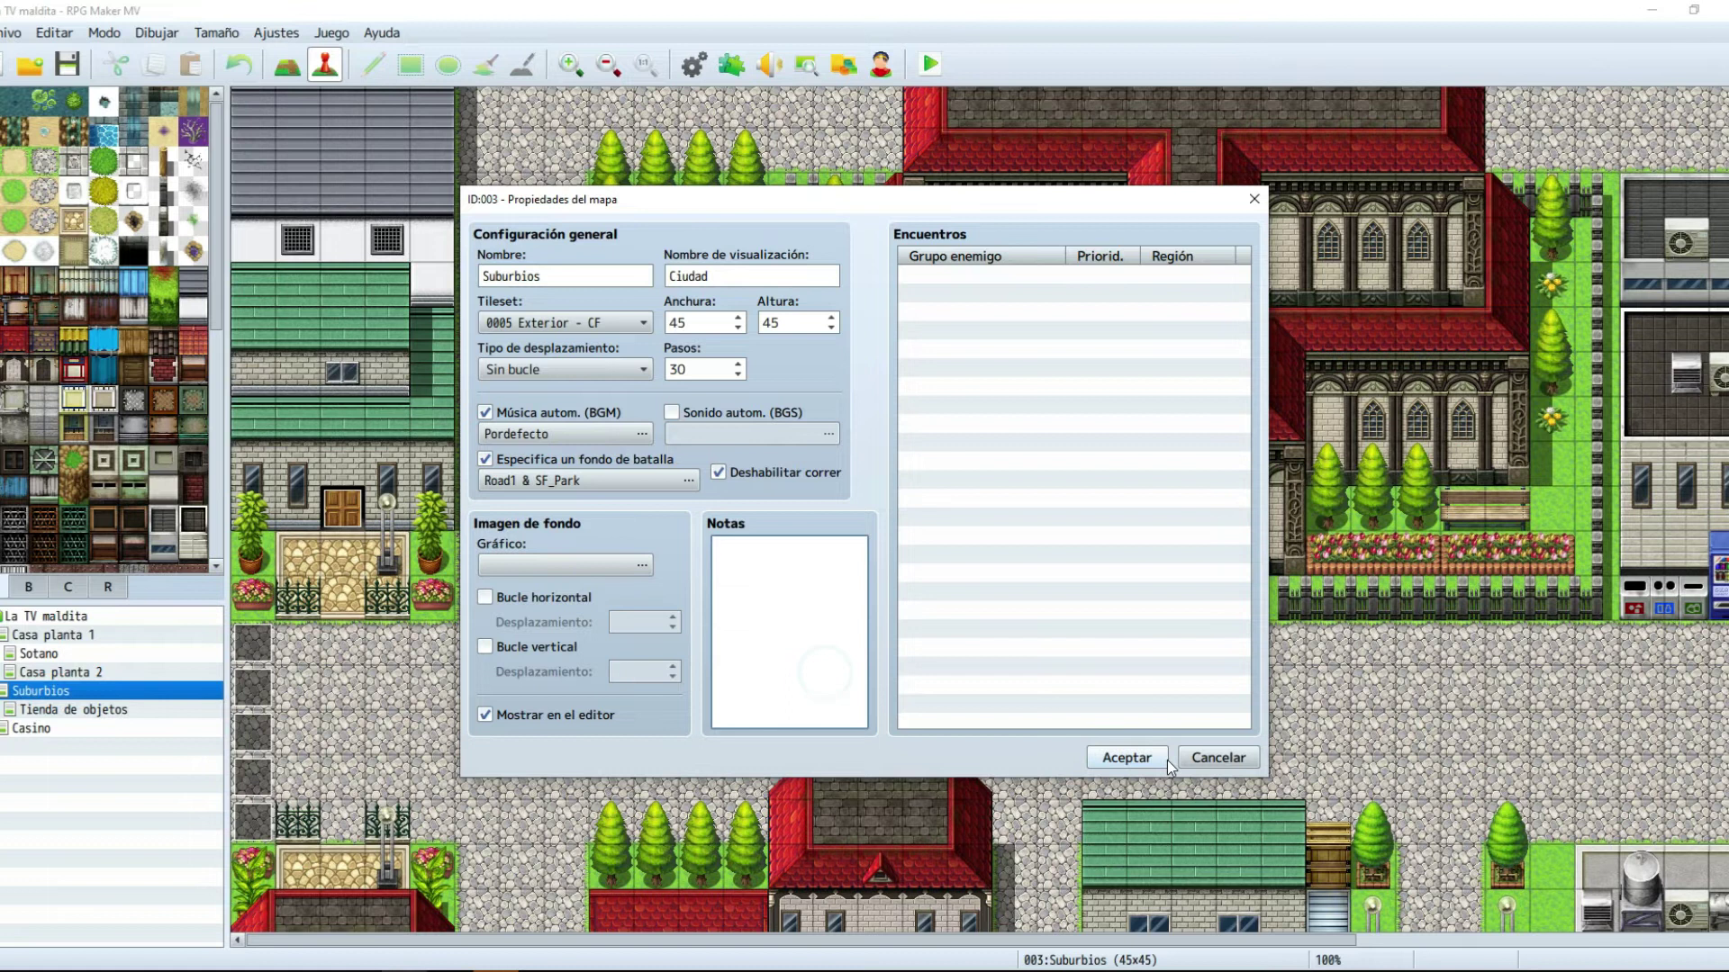
{"action": "left_click", "coordinate": [1126, 757]}
Step: Create a new event on the flowerpot tile beside the green-roofed house's gate, at 4,18 on the Suburbios map
{"action": "scroll", "coordinate": [684, 594], "scroll_direction": "down", "scroll_amount": 3}
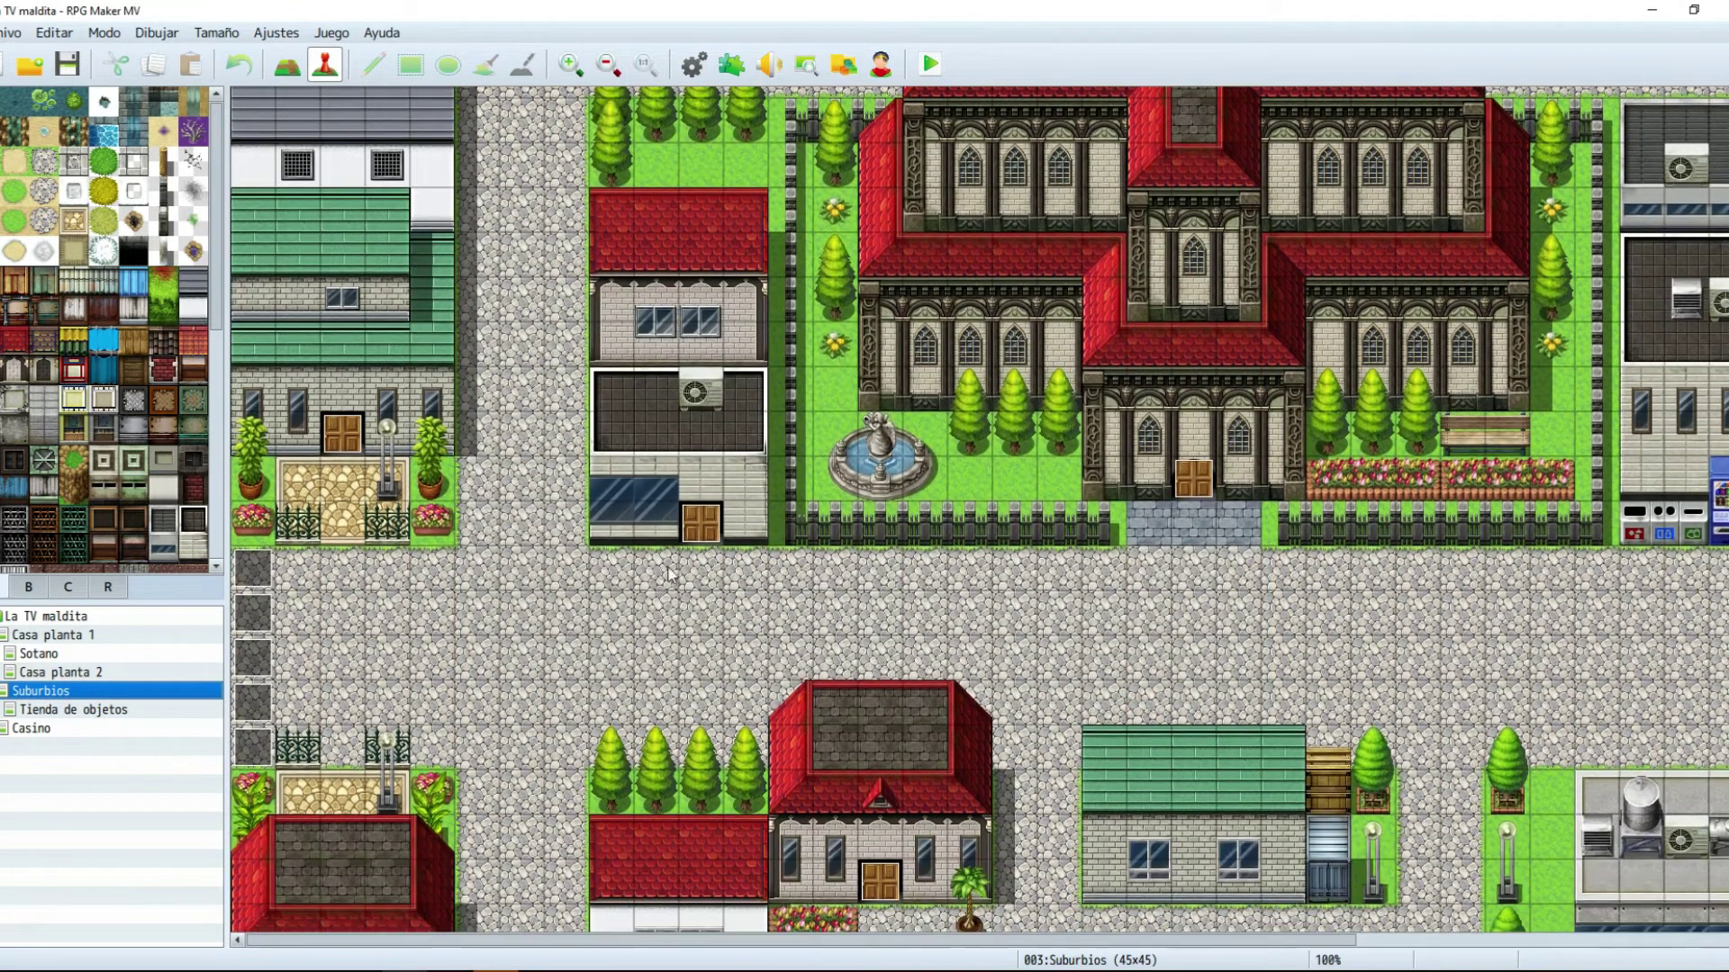
{"action": "scroll", "coordinate": [531, 563], "scroll_direction": "down", "scroll_amount": 2}
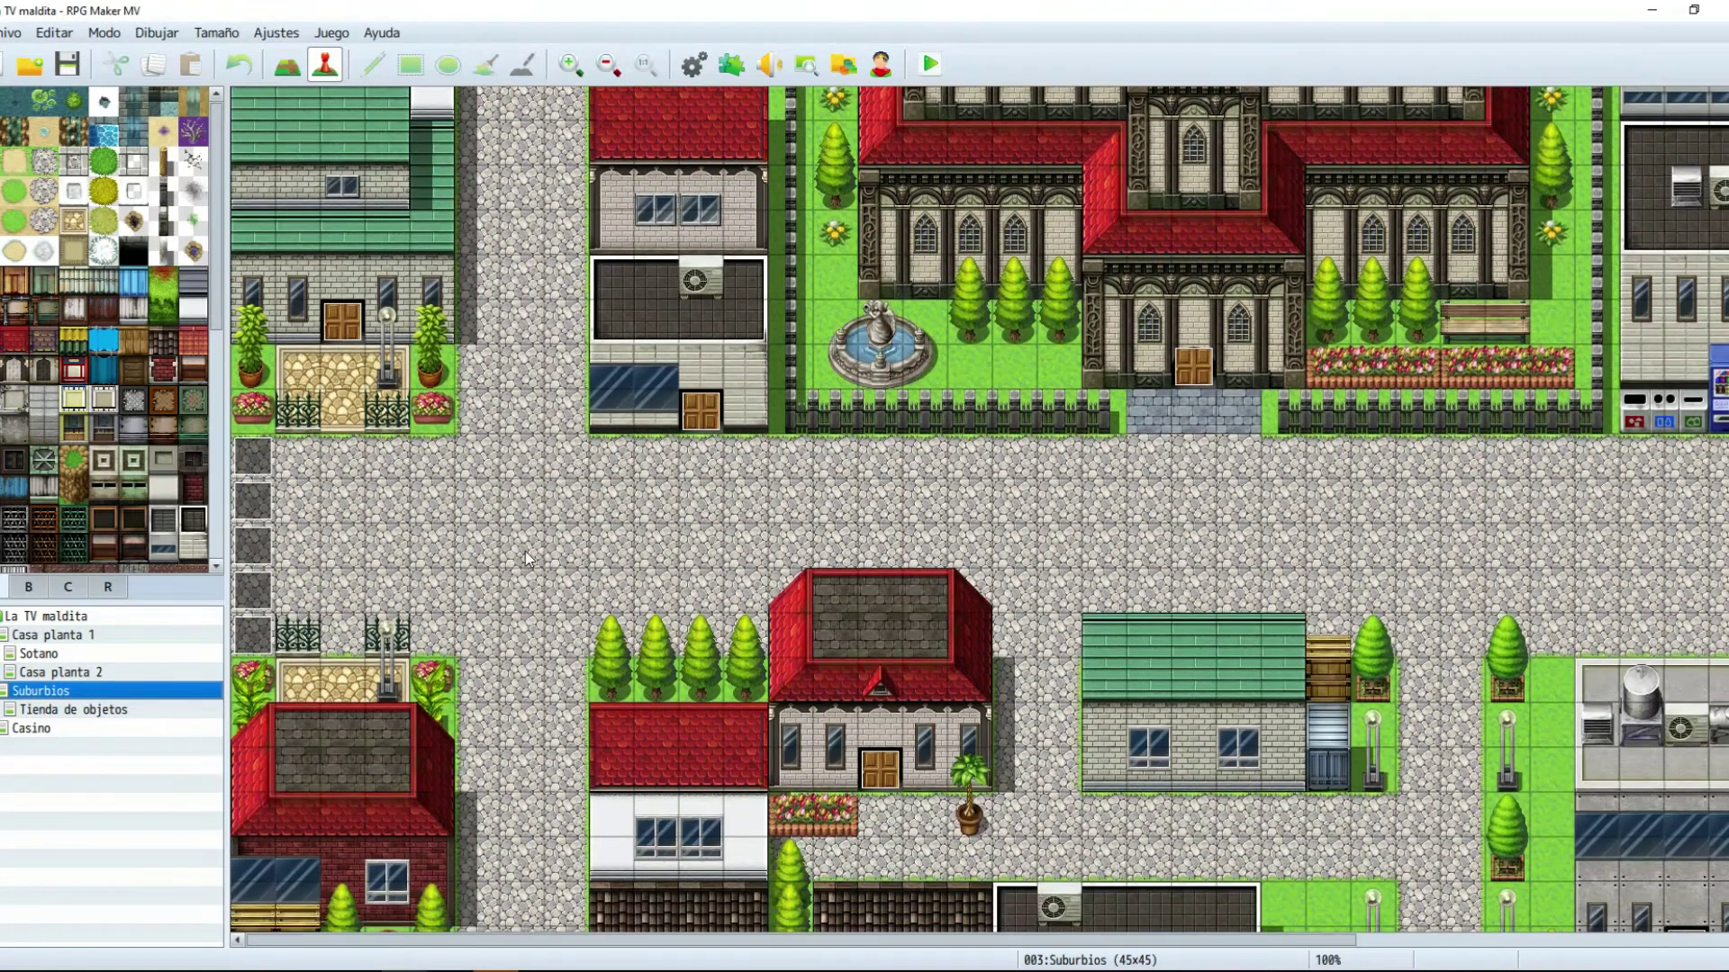
{"action": "left_click", "coordinate": [439, 407]}
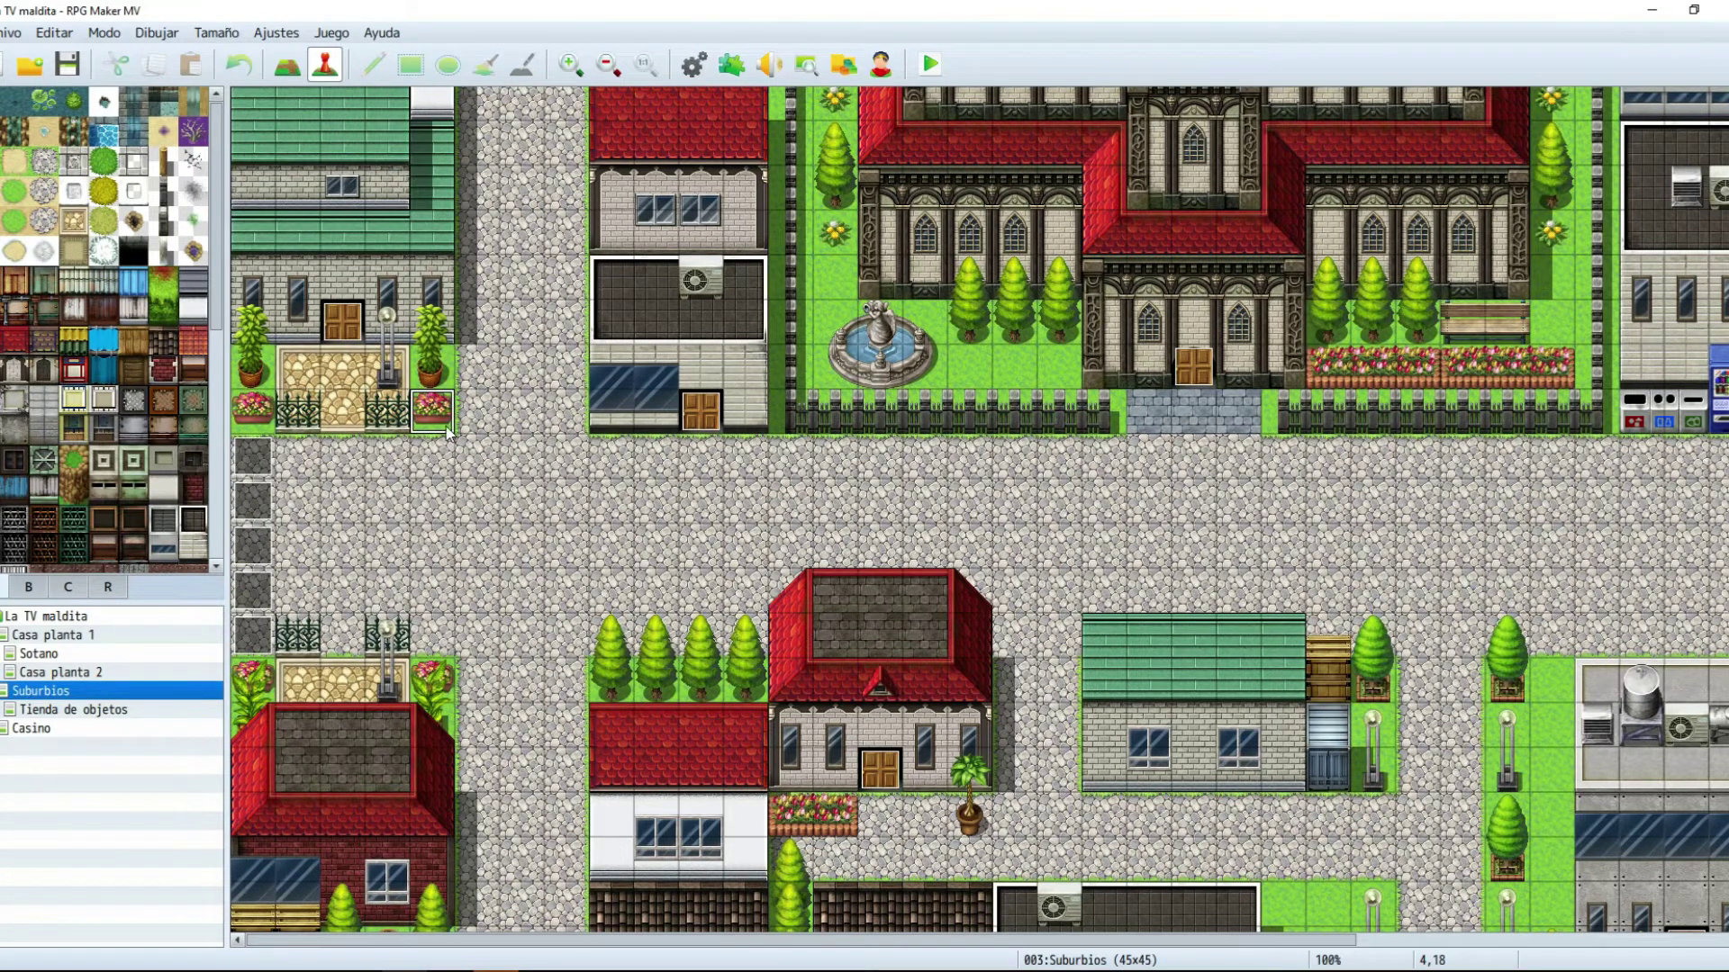
{"action": "double_click", "coordinate": [436, 413]}
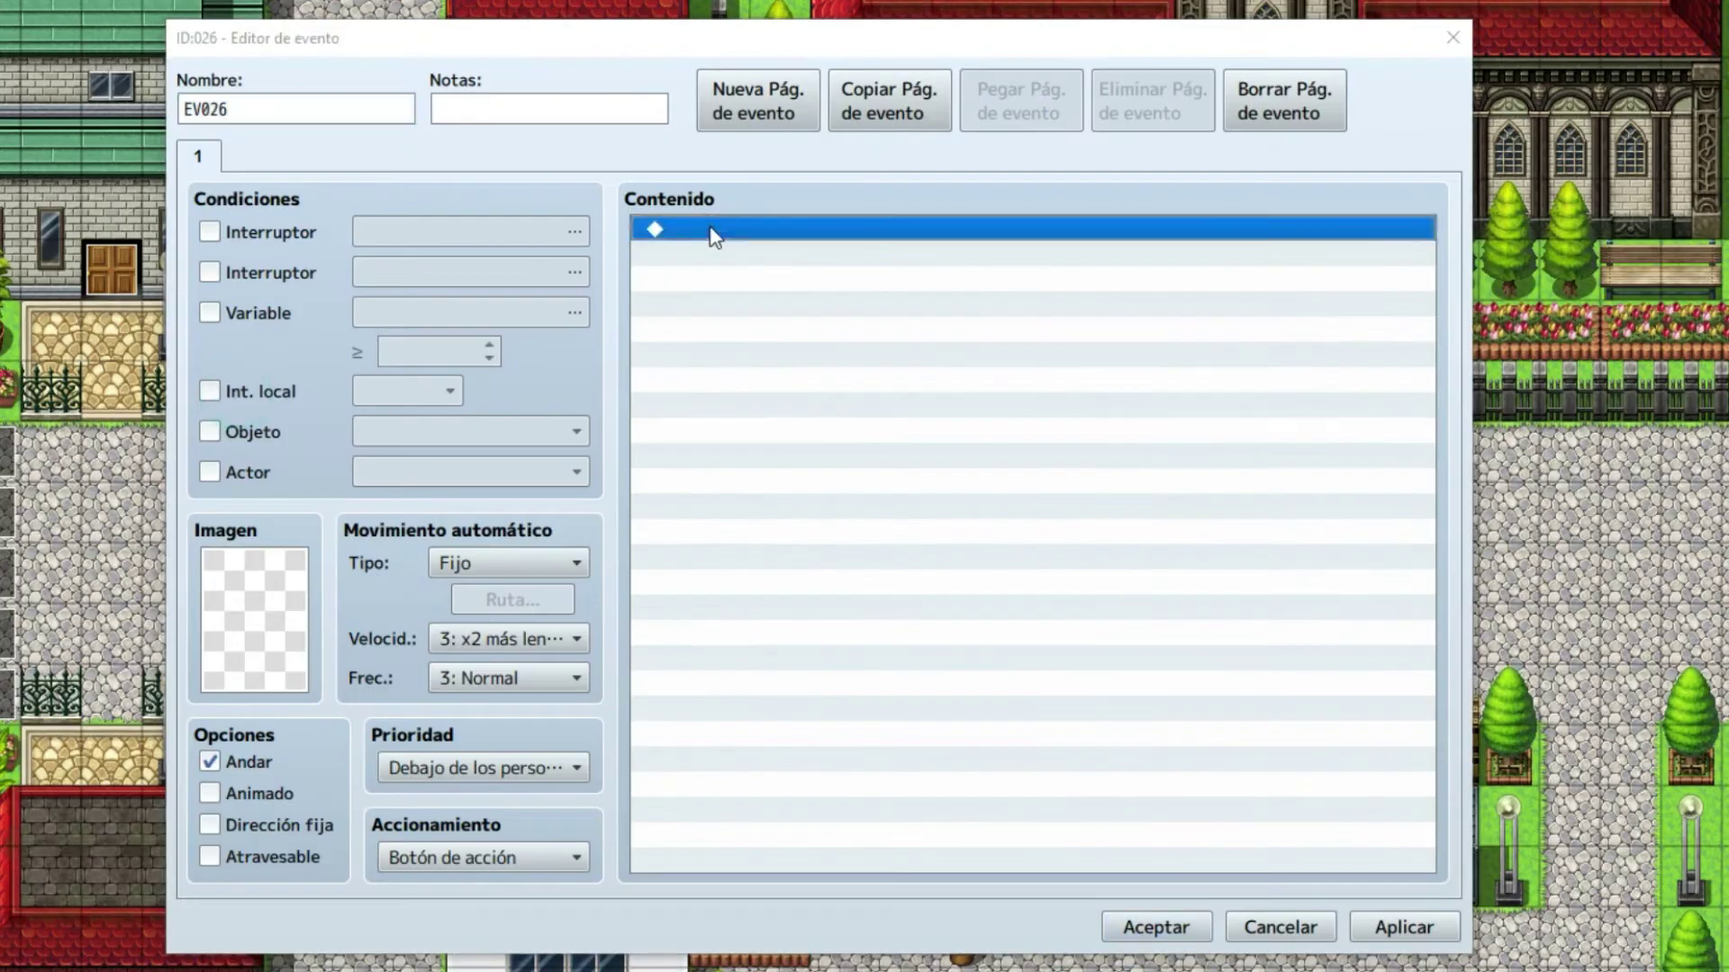
Step: Add the plugin command "FogEffect 1 Niebla 160 0 0 3" to the flowerpot event's contents
{"action": "double_click", "coordinate": [785, 290]}
{"action": "left_click", "coordinate": [815, 165]}
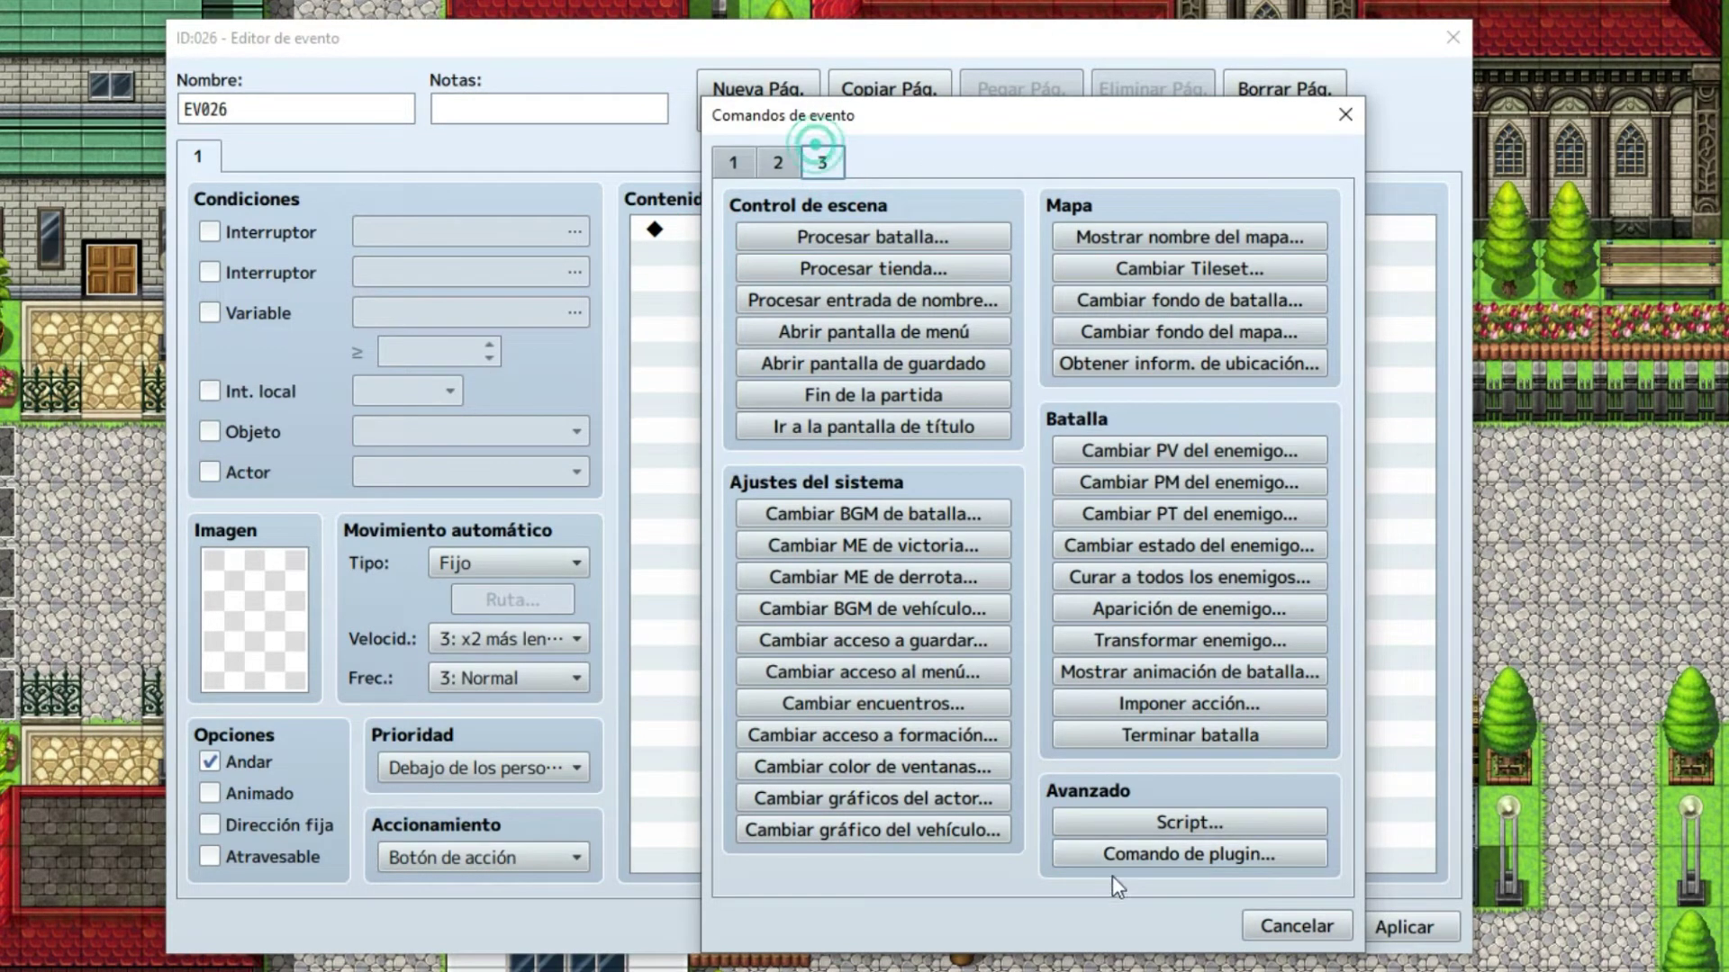
{"action": "left_click", "coordinate": [1181, 854]}
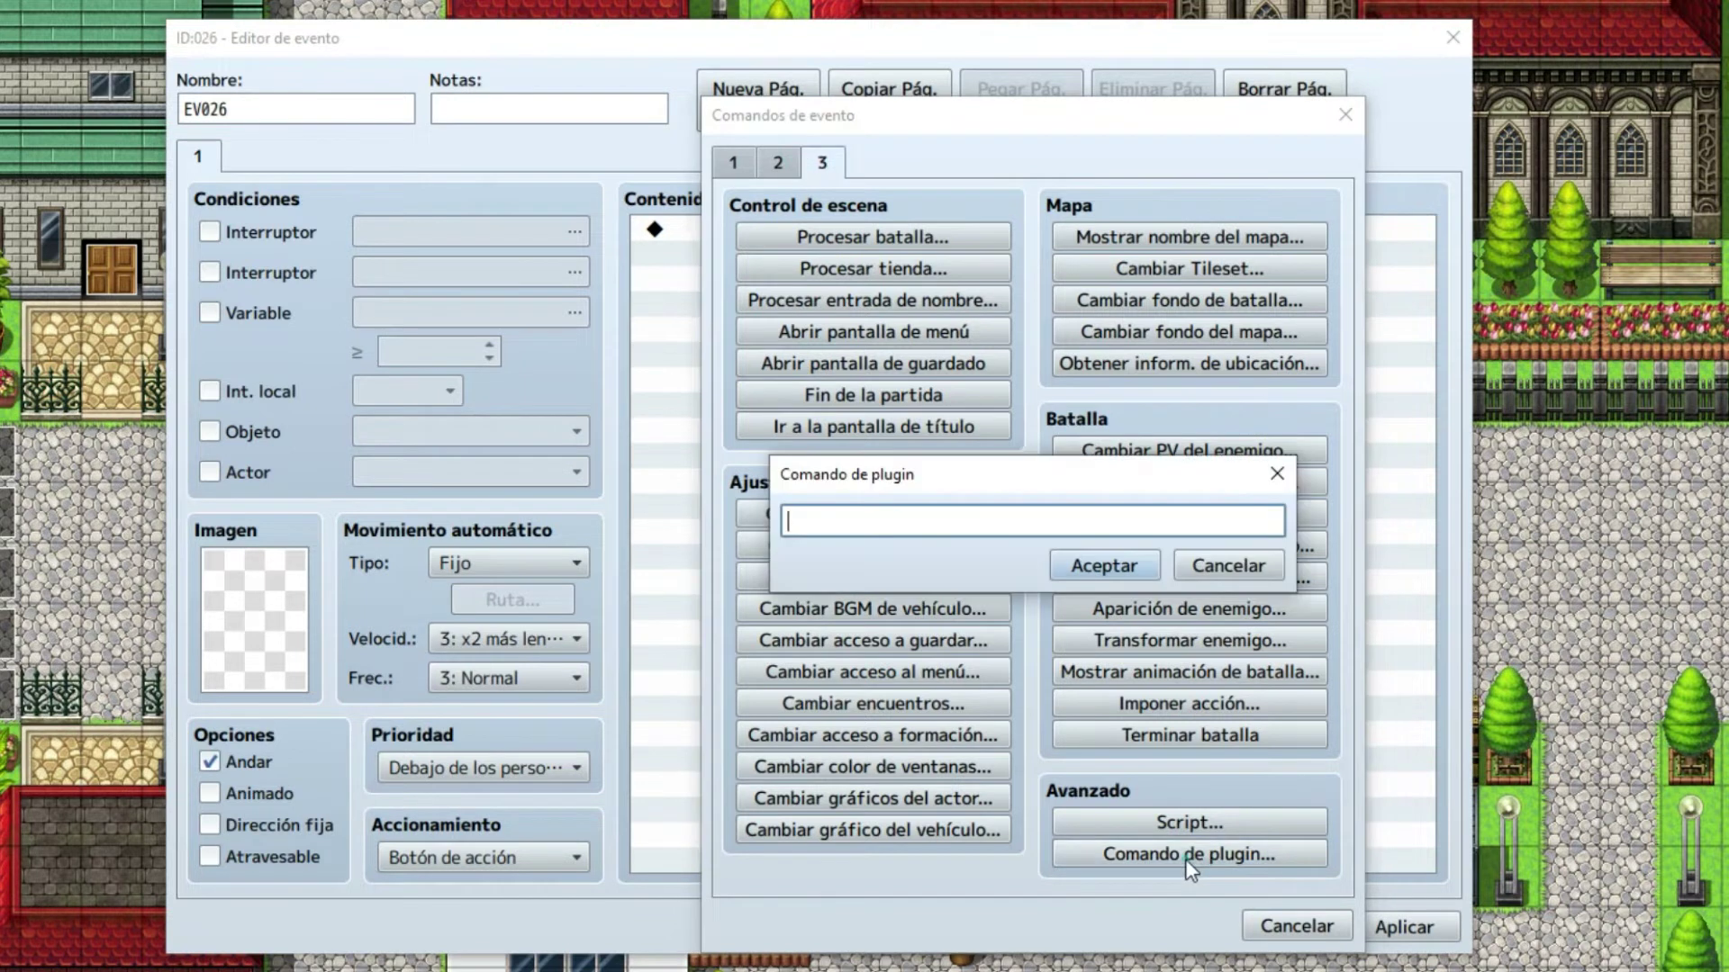
{"action": "left_click", "coordinate": [901, 512]}
{"action": "left_click", "coordinate": [991, 522]}
{"action": "type", "text": "FogEffe"}
{"action": "type", "text": "ct 1 Niebla"}
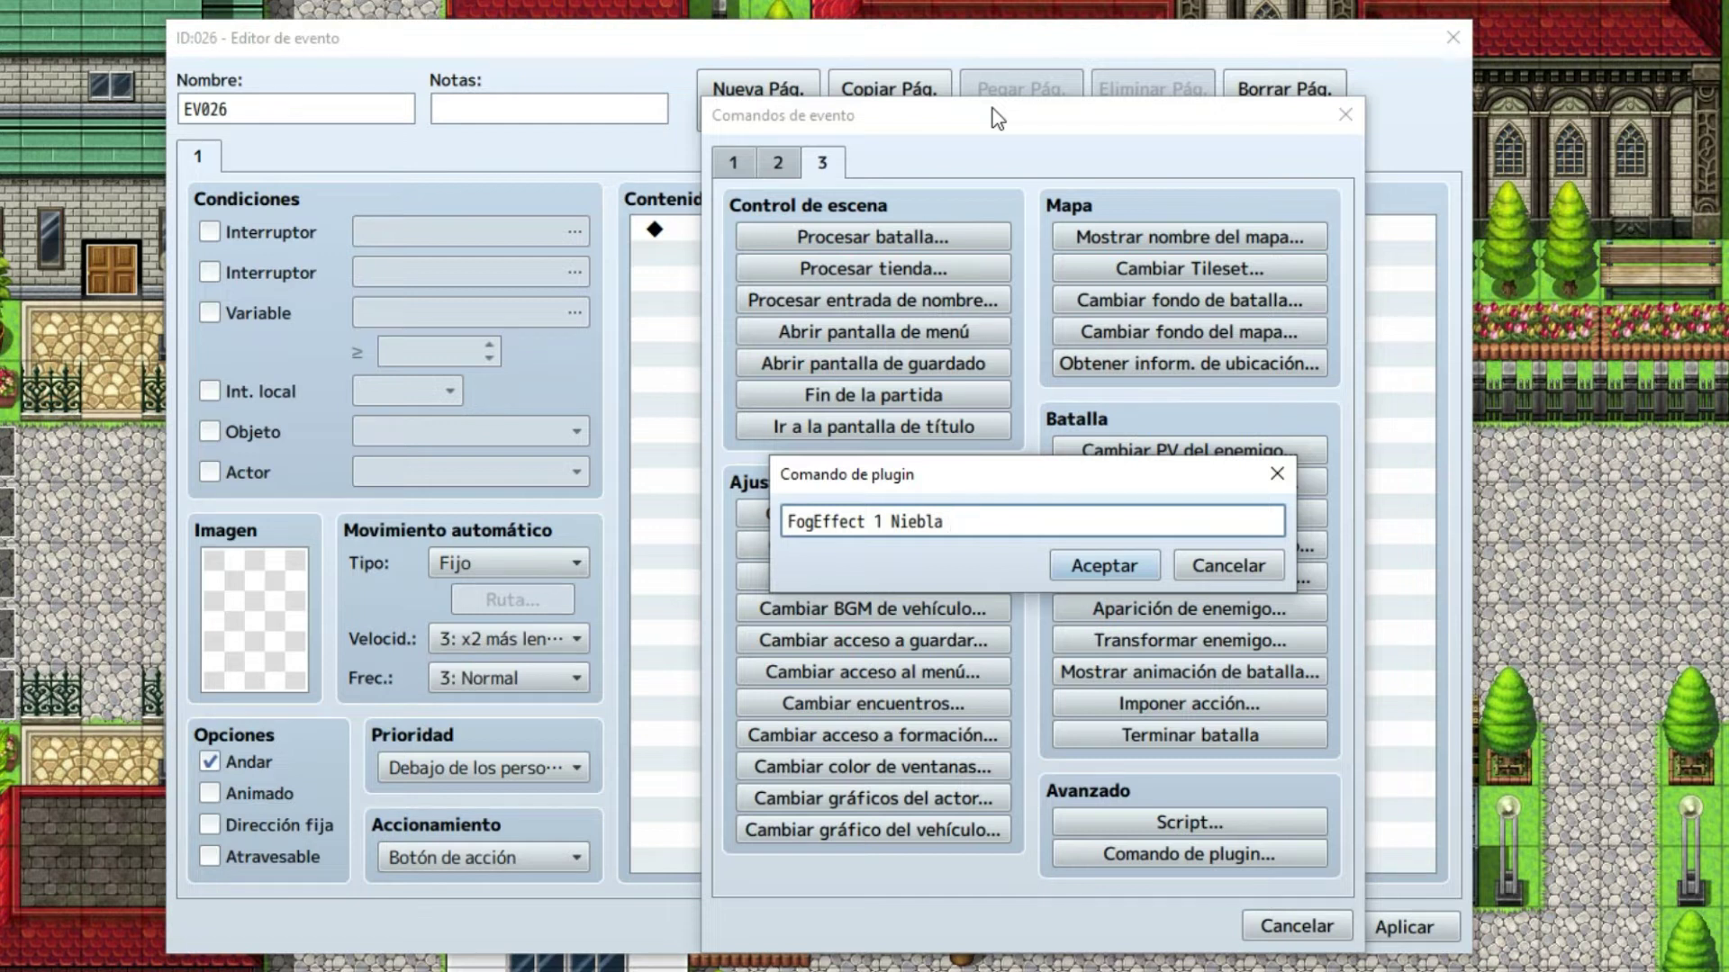
{"action": "type", "text": " 160 0 0 3"}
{"action": "left_click", "coordinate": [1069, 515]}
{"action": "left_click", "coordinate": [1087, 509]}
{"action": "left_click", "coordinate": [1094, 569]}
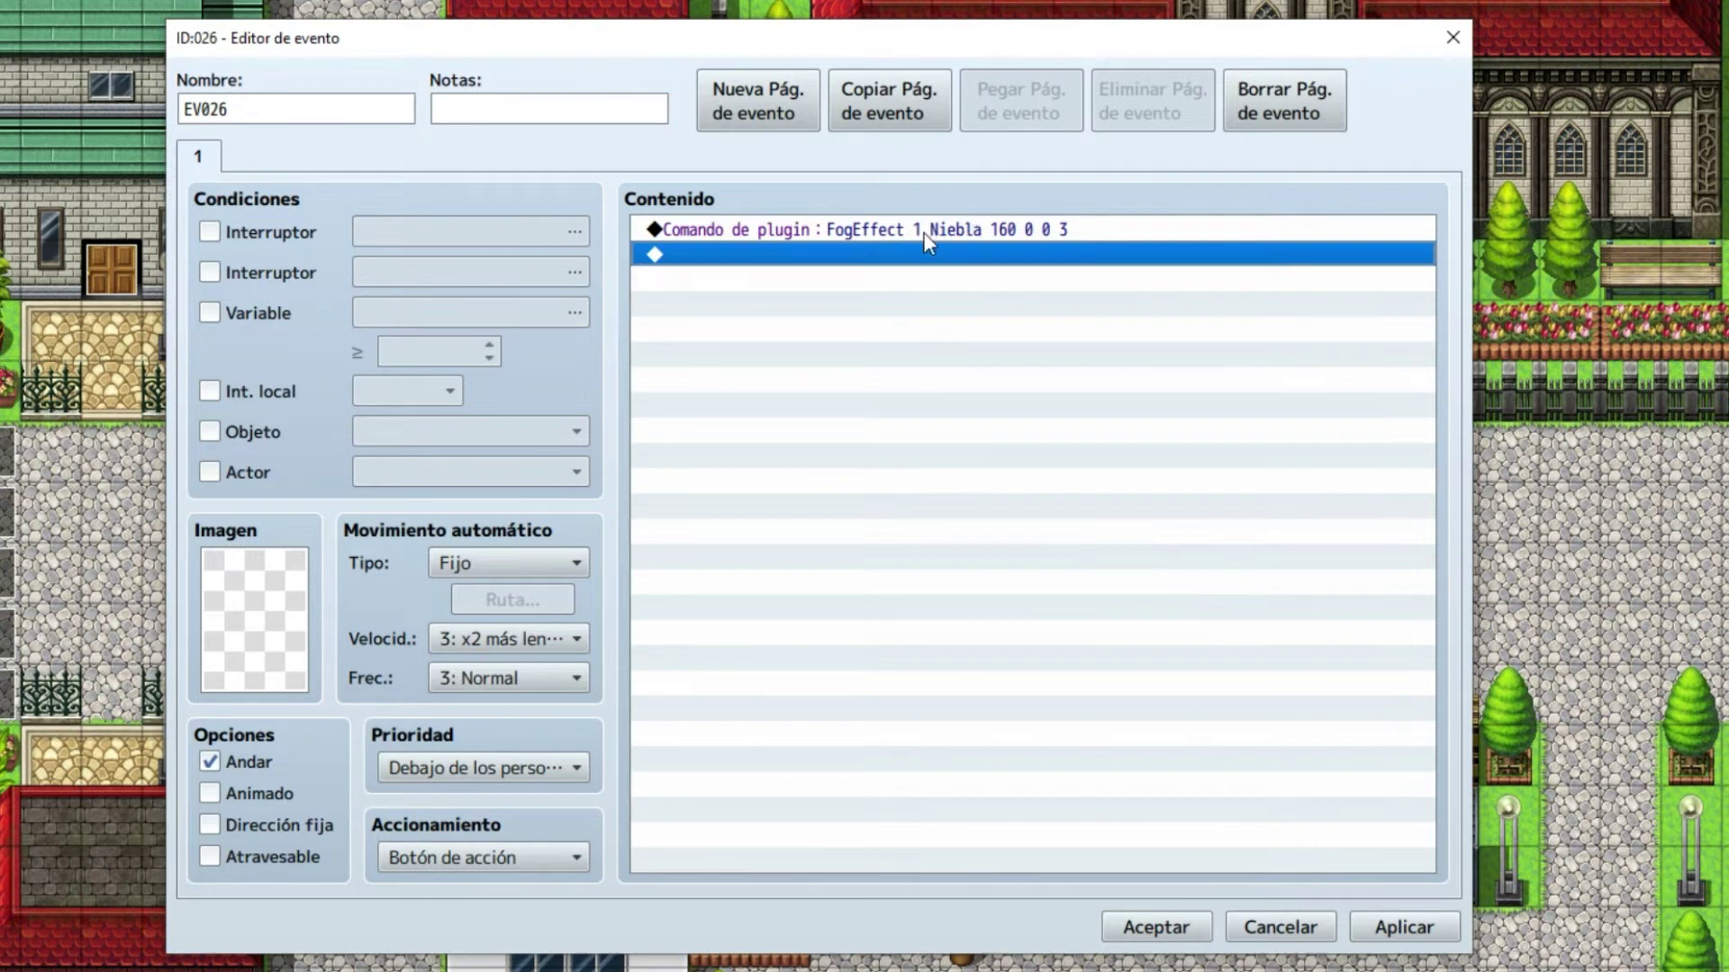
Step: Add a second plugin command, "FogMove 1 5 -5", to the flowerpot event and apply and accept the event
{"action": "double_click", "coordinate": [866, 256]}
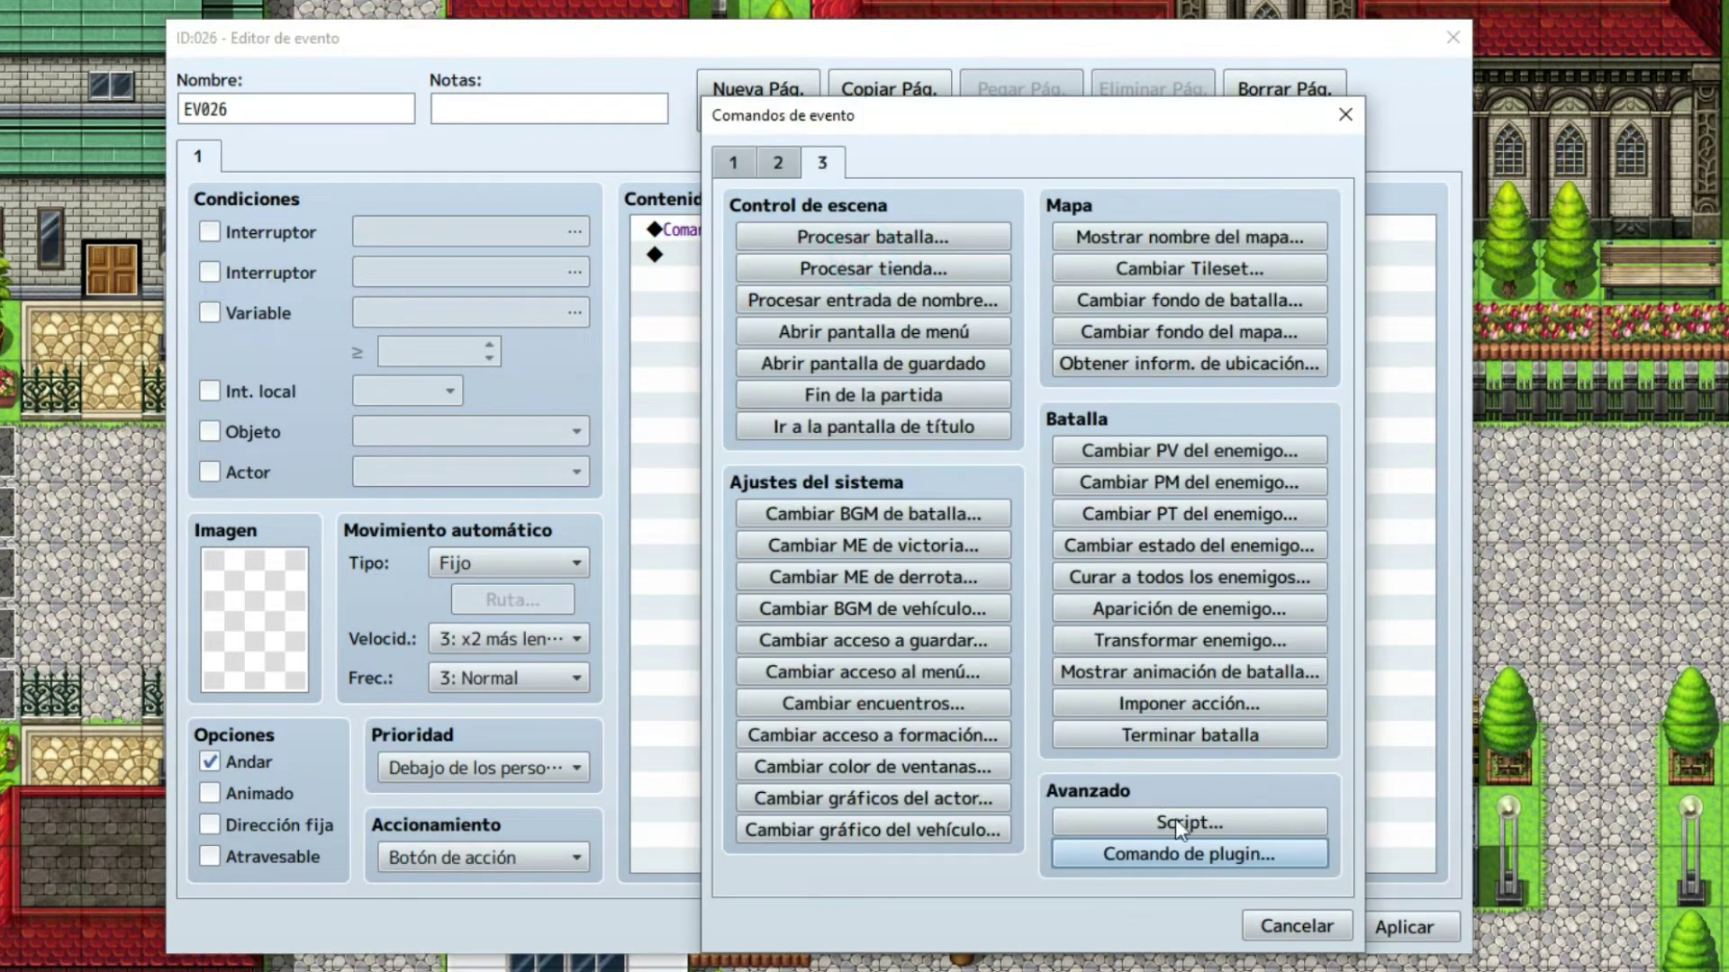
{"action": "left_click", "coordinate": [1186, 856]}
{"action": "left_click", "coordinate": [879, 520]}
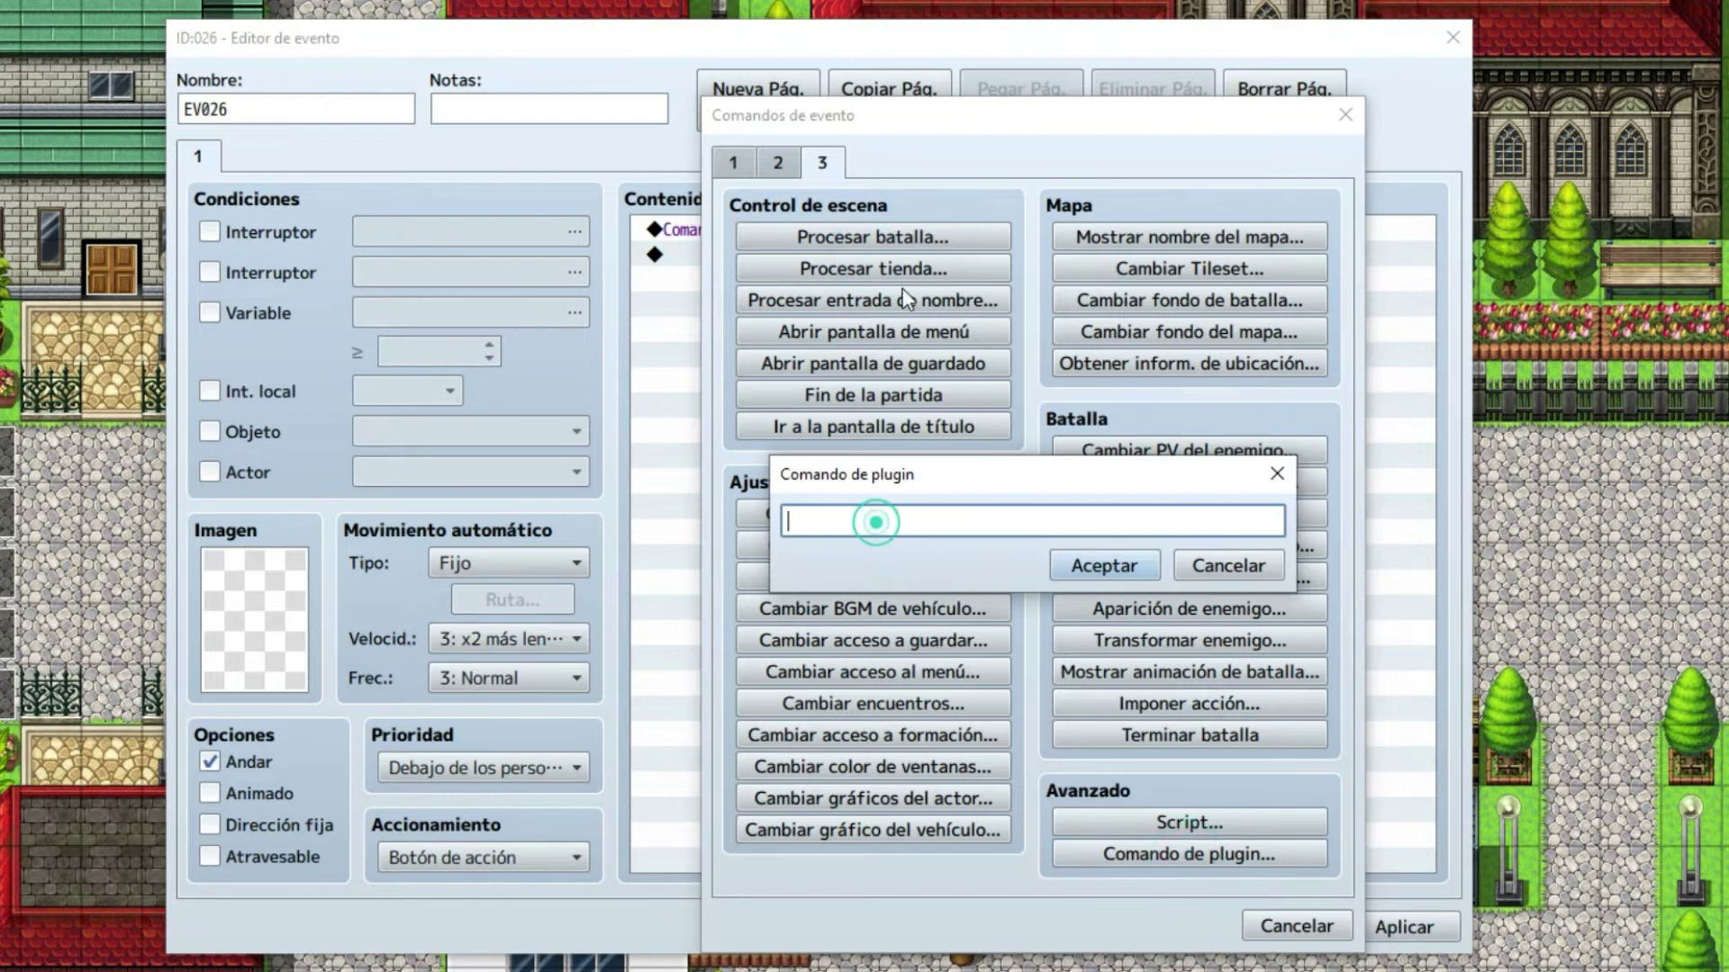
{"action": "type", "text": "FogMove 1 5 -5"}
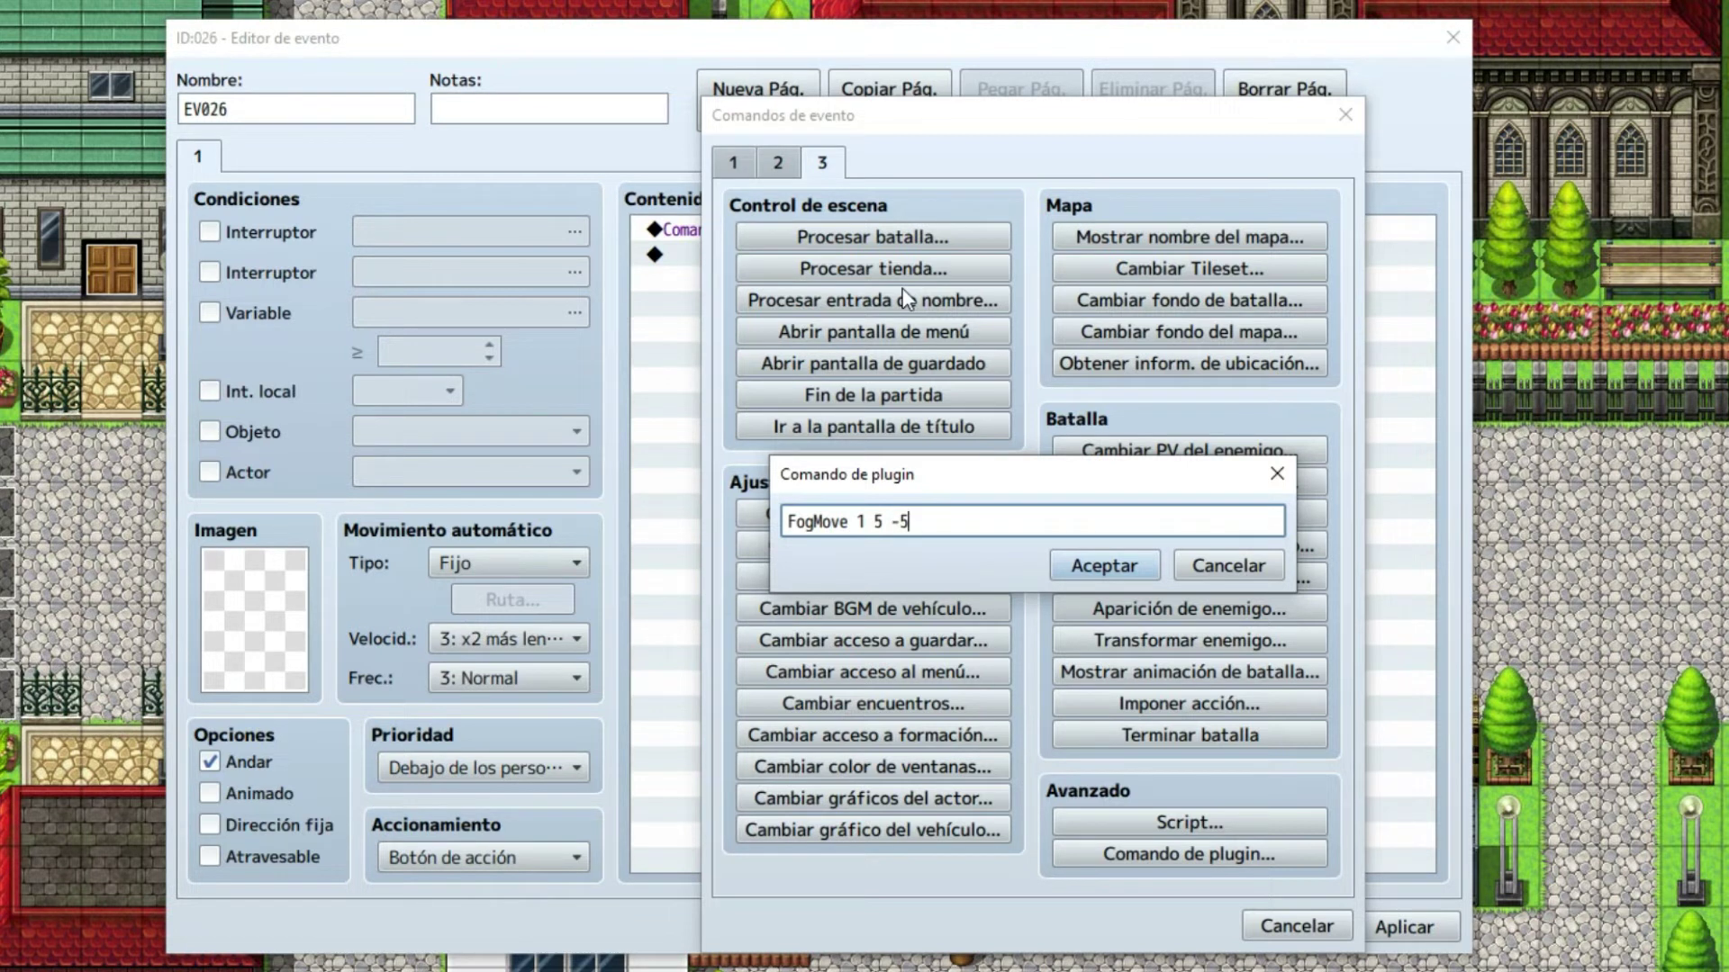
{"action": "key", "text": "shift+Left"}
{"action": "key", "text": "shift+Left"}
{"action": "key", "text": "shift+Left"}
{"action": "key", "text": "shift+Left"}
{"action": "left_click", "coordinate": [964, 520]}
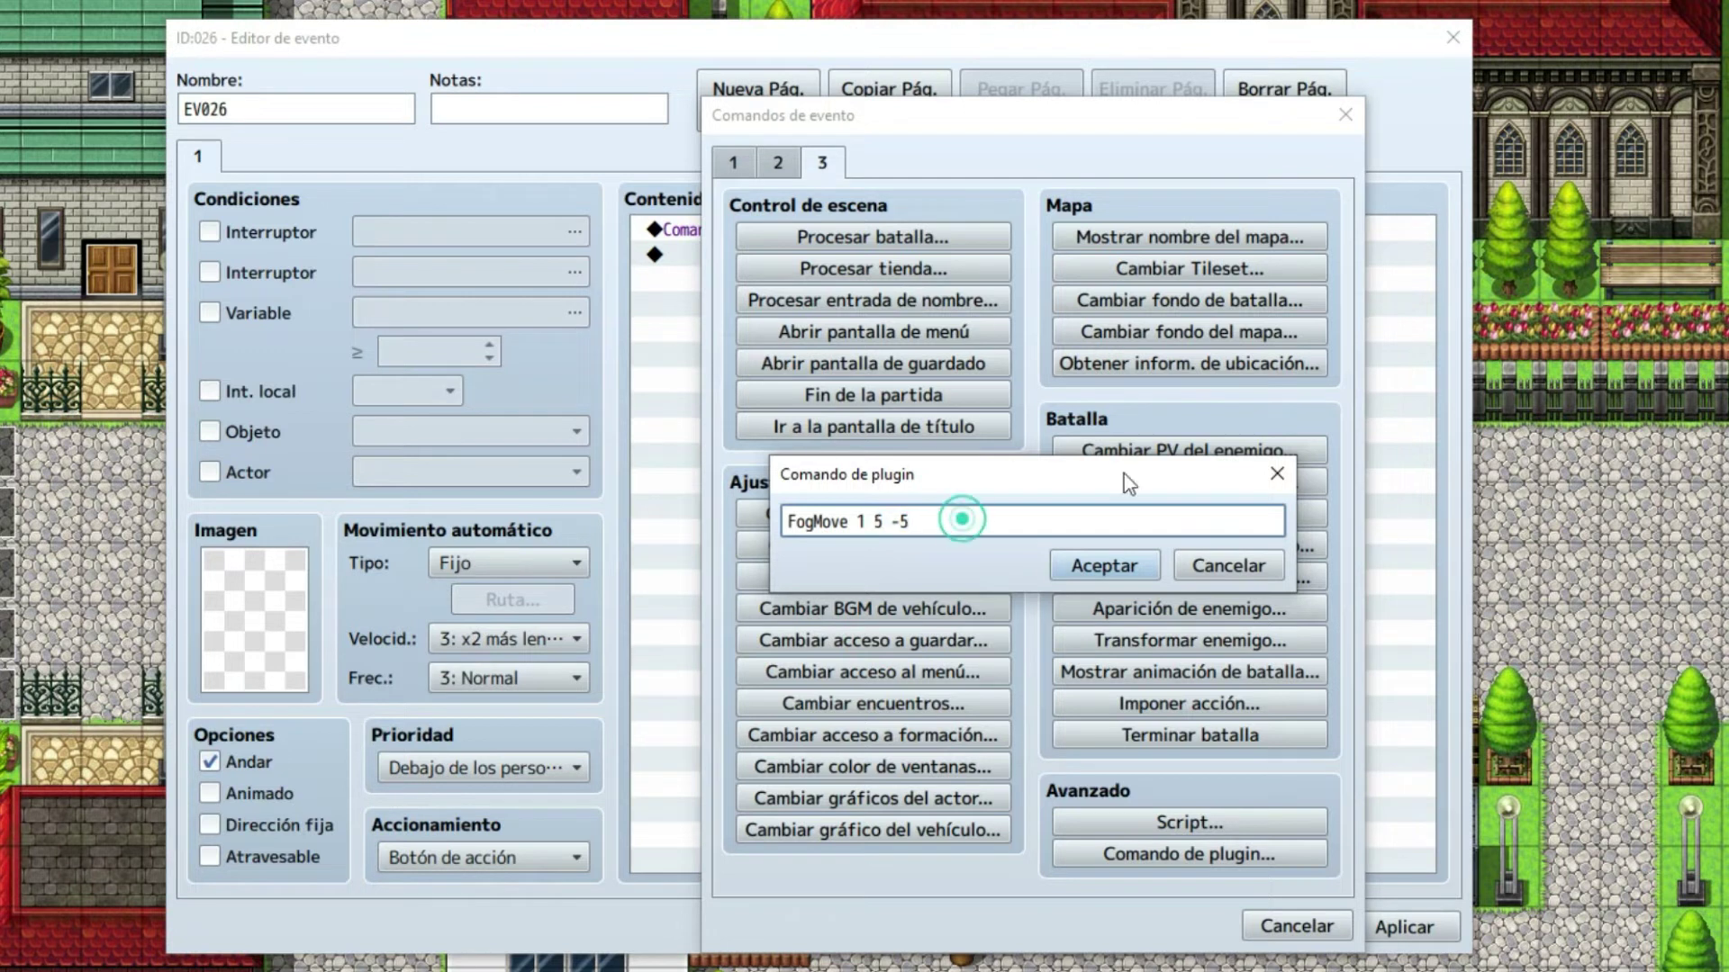
{"action": "left_click", "coordinate": [1112, 567]}
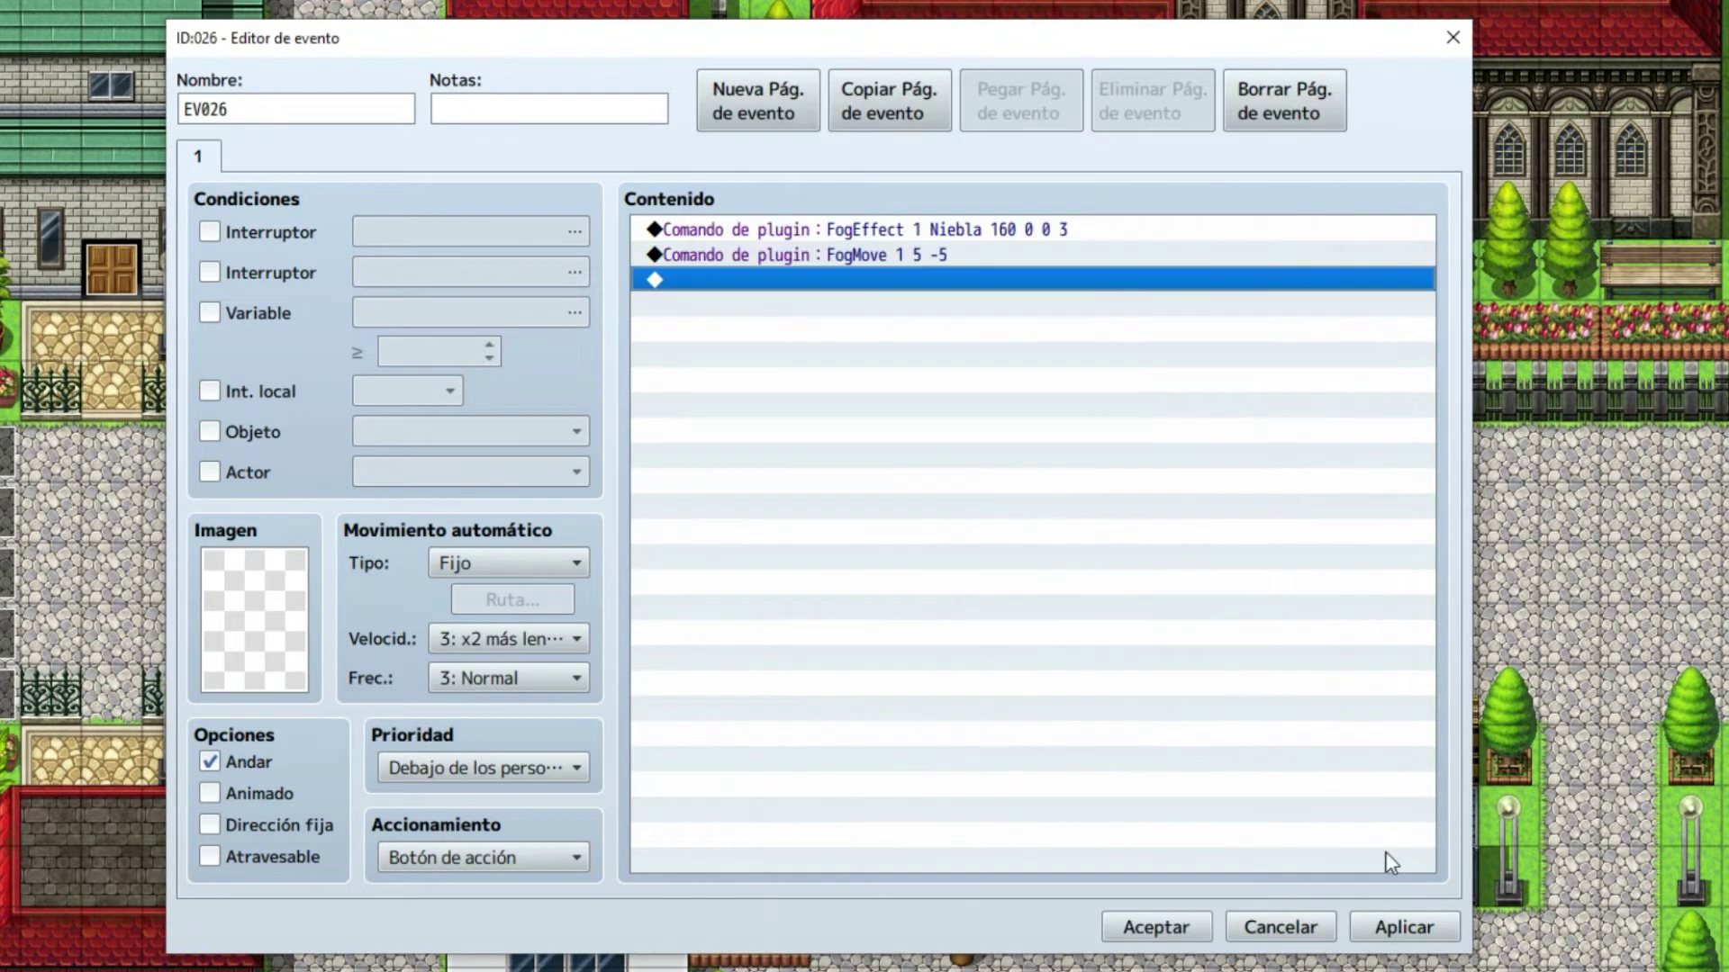
{"action": "left_click", "coordinate": [1396, 928]}
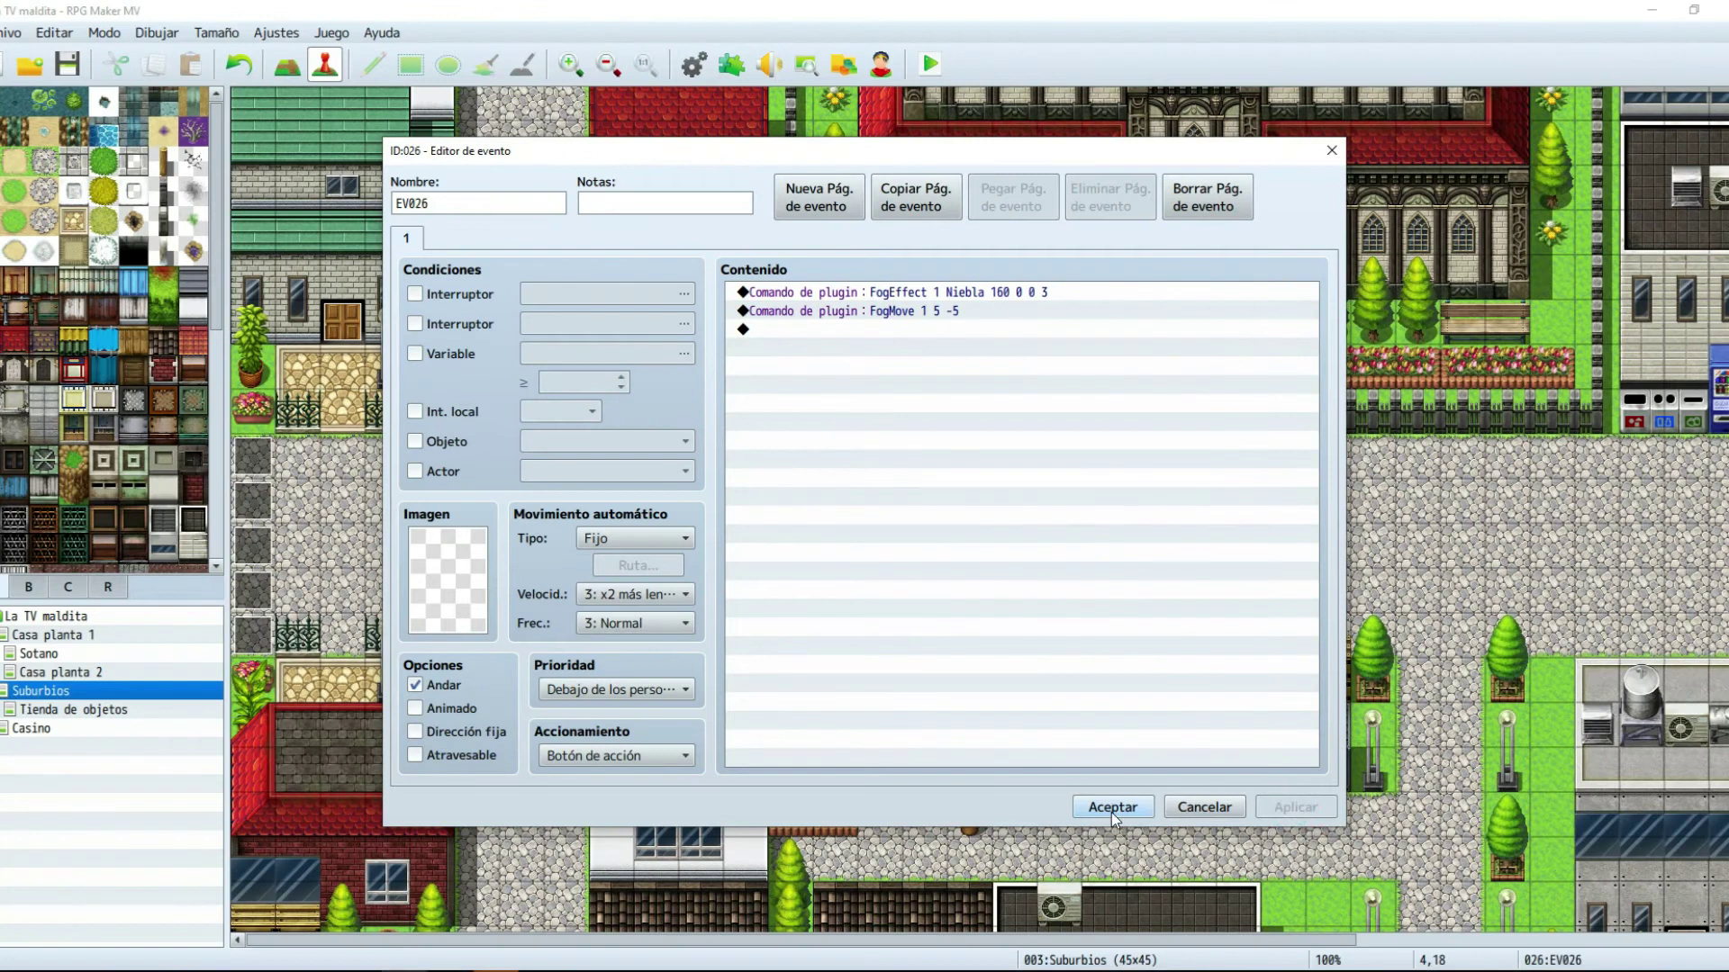
{"action": "left_click", "coordinate": [1111, 807]}
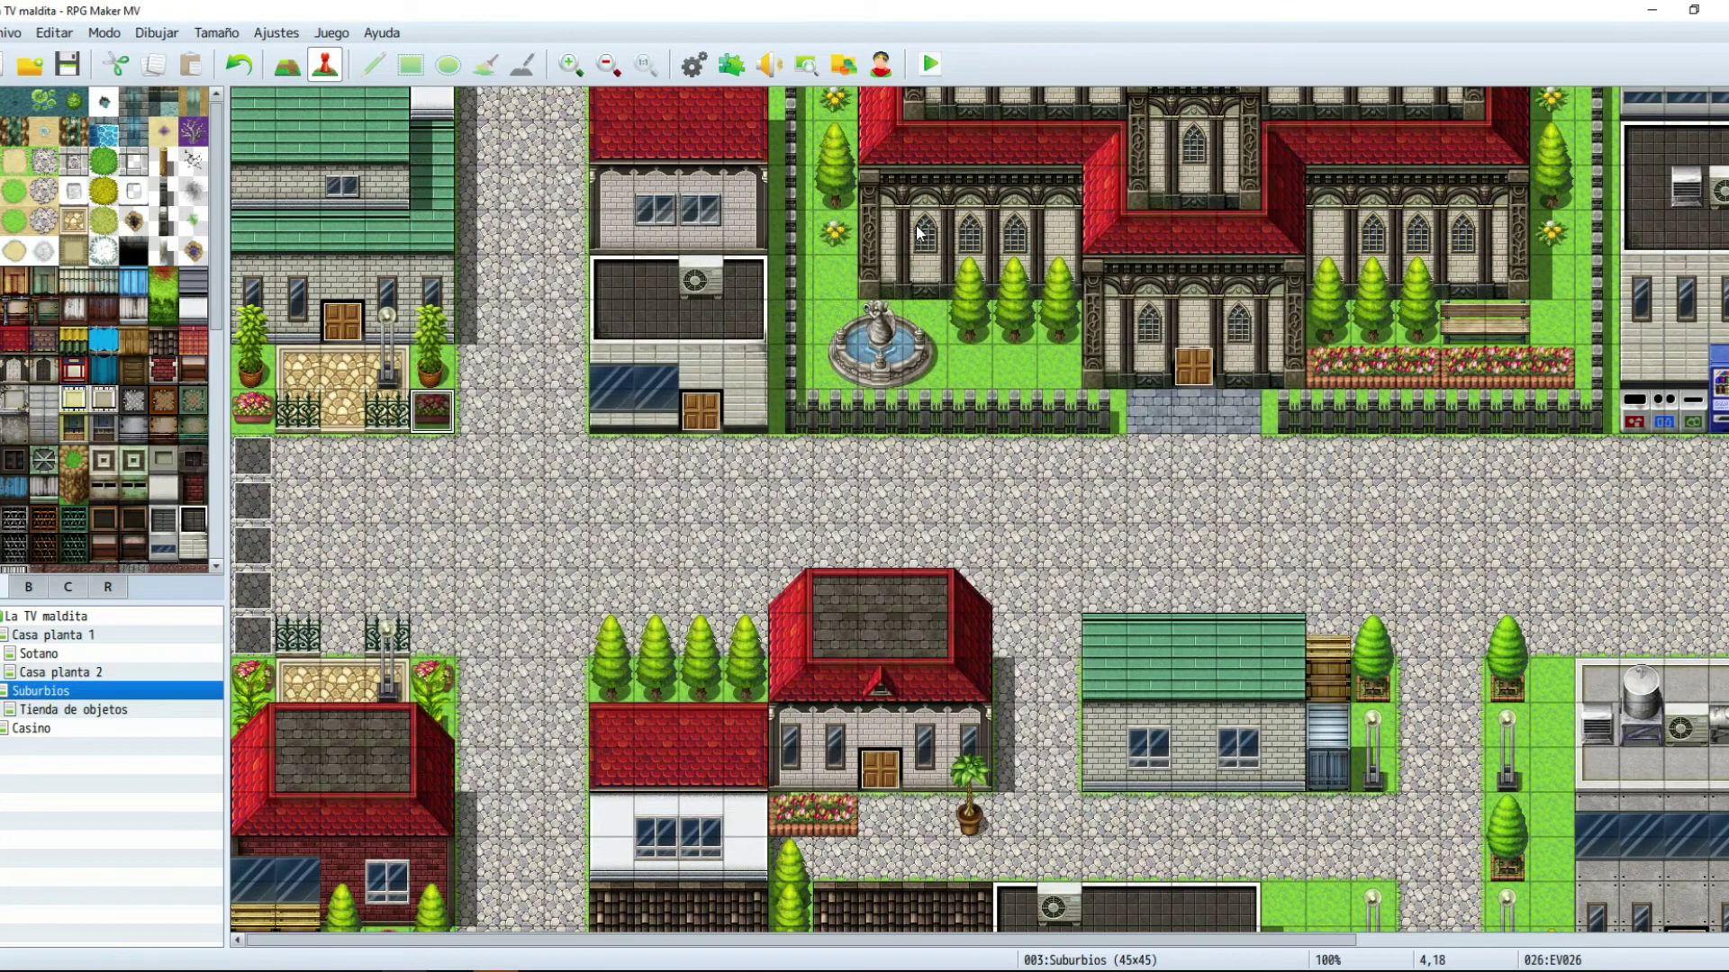
Step: Start a playtest, begin a new game and take the character out of the house to the Ciudad map
{"action": "left_click", "coordinate": [929, 65]}
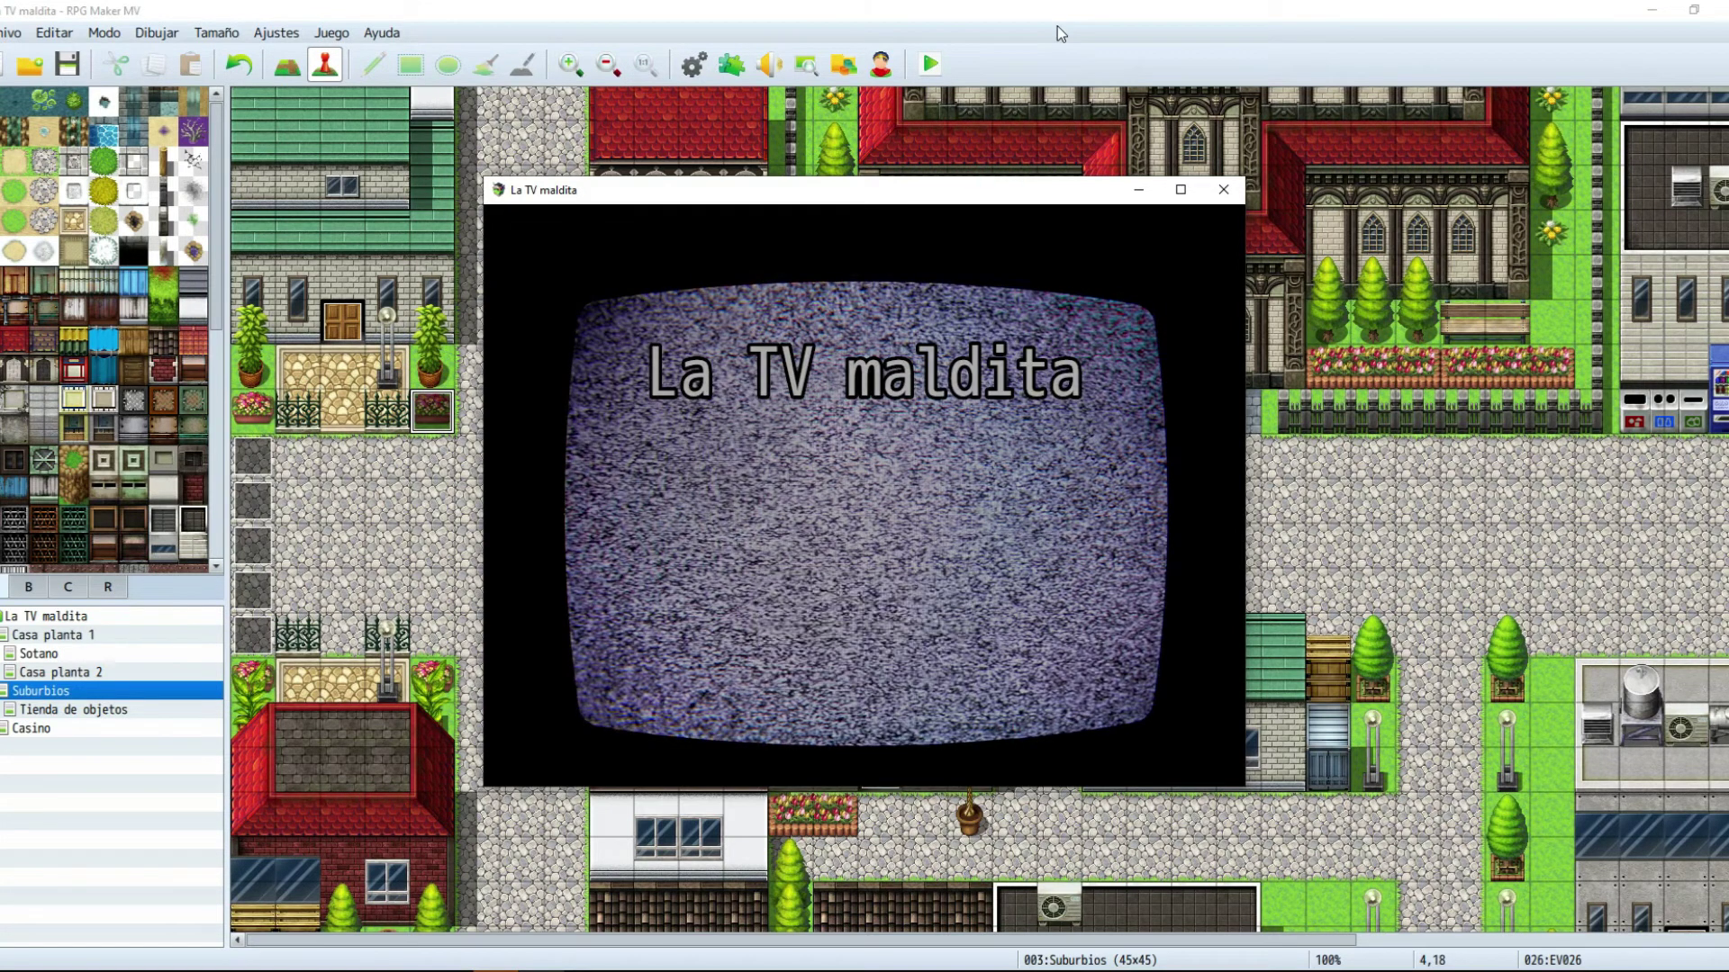
{"action": "key", "text": "Return"}
{"action": "key", "text": "Return"}
{"action": "key", "text": "Down"}
{"action": "key", "text": "Down"}
{"action": "key", "text": "Down"}
{"action": "key", "text": "Down"}
{"action": "key", "text": "Down"}
{"action": "key", "text": "Down"}
{"action": "key", "text": "Down"}
Step: Walk the character along the street and back to the flowerpot event to test it, and close the playtest
{"action": "key", "text": "Right"}
{"action": "key", "text": "Right"}
{"action": "key", "text": "Right"}
{"action": "key", "text": "Right"}
{"action": "key", "text": "Right"}
{"action": "key", "text": "Right"}
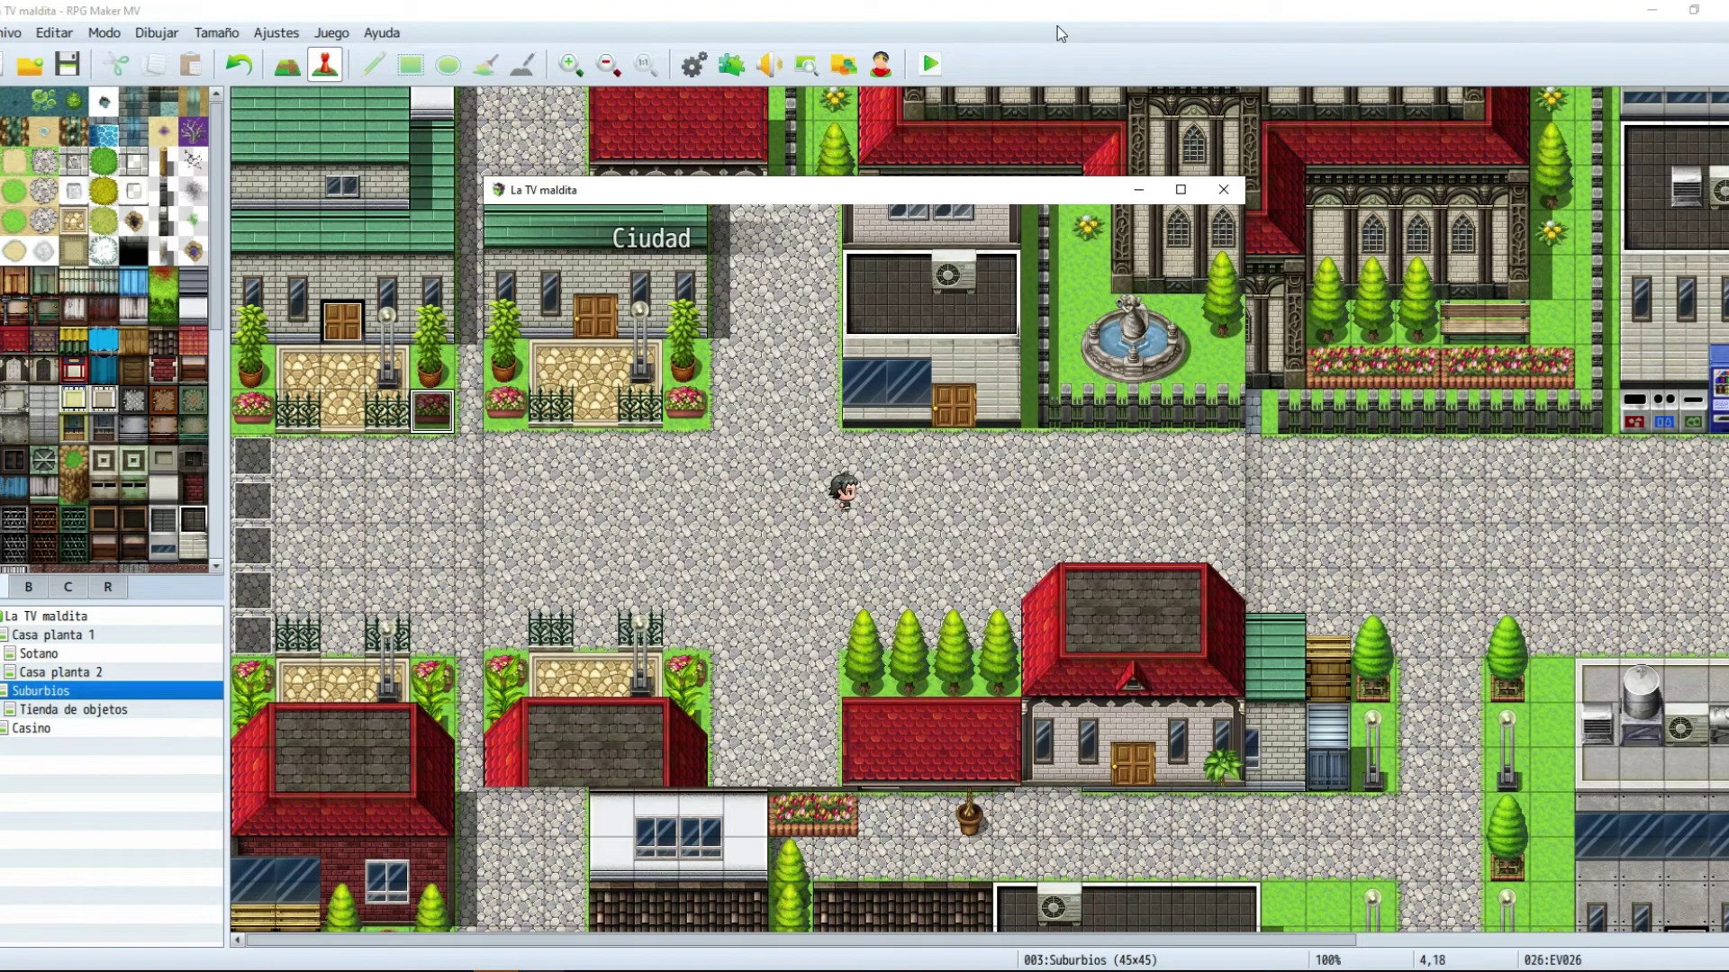
{"action": "key", "text": "Left"}
{"action": "key", "text": "Left"}
{"action": "key", "text": "Left"}
{"action": "key", "text": "Left"}
{"action": "key", "text": "Up"}
{"action": "key", "text": "Up"}
{"action": "key", "text": "Right"}
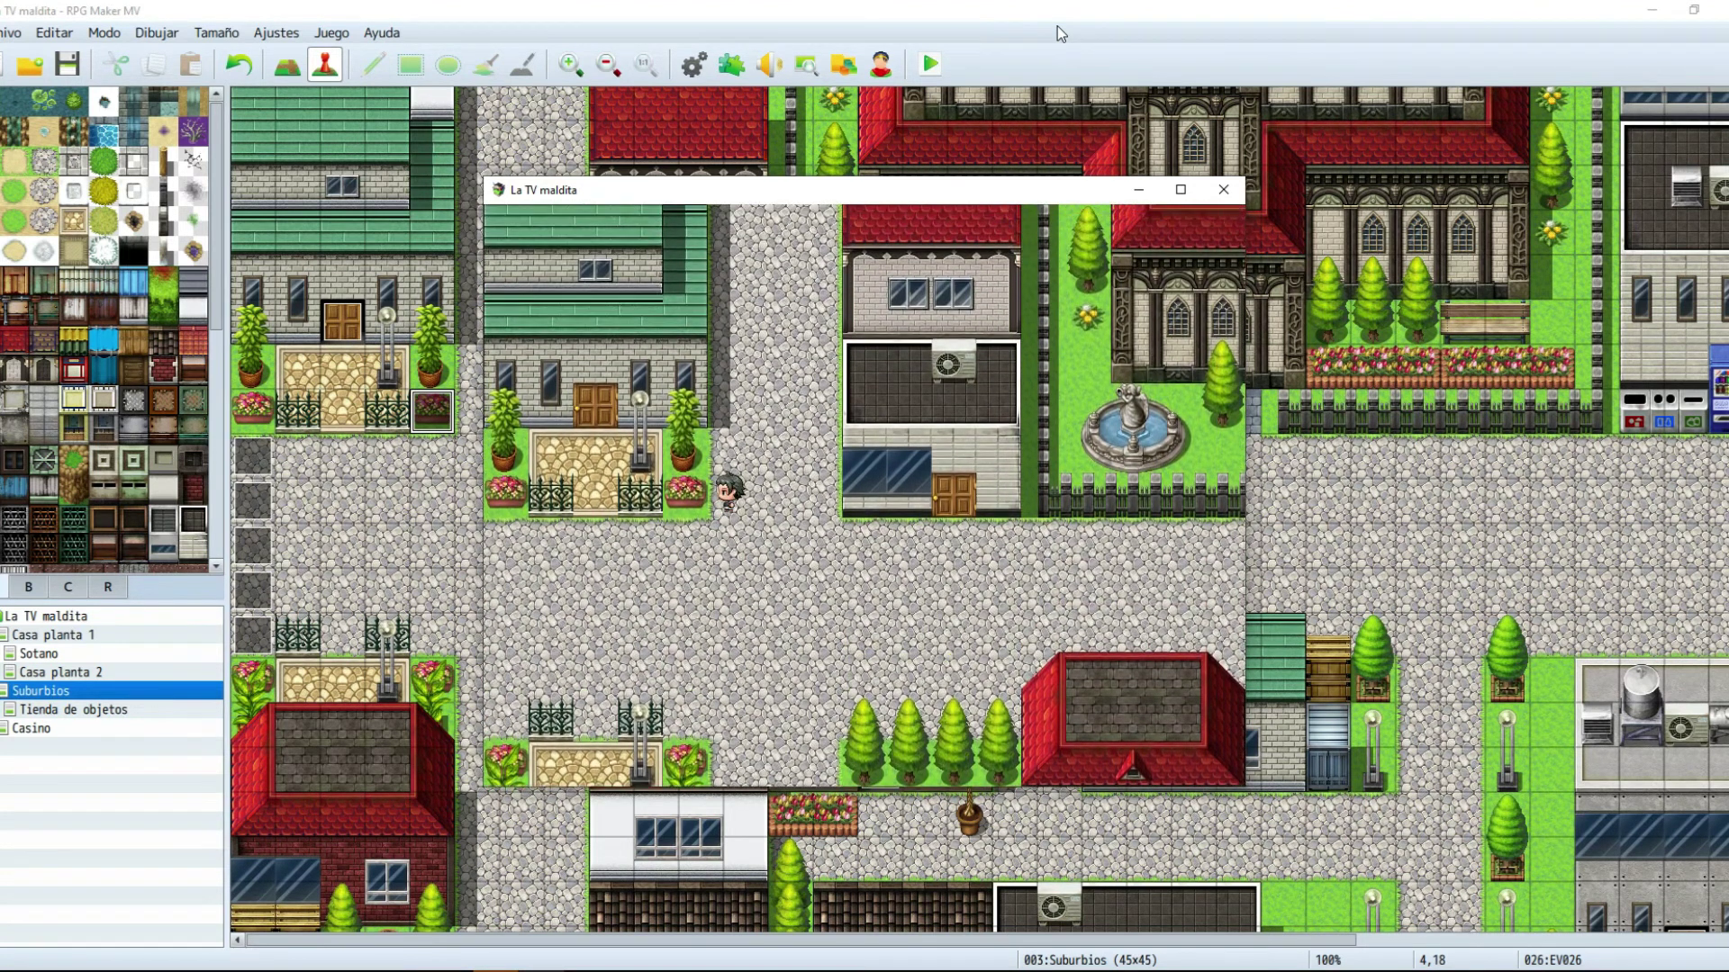
{"action": "left_click", "coordinate": [1223, 189]}
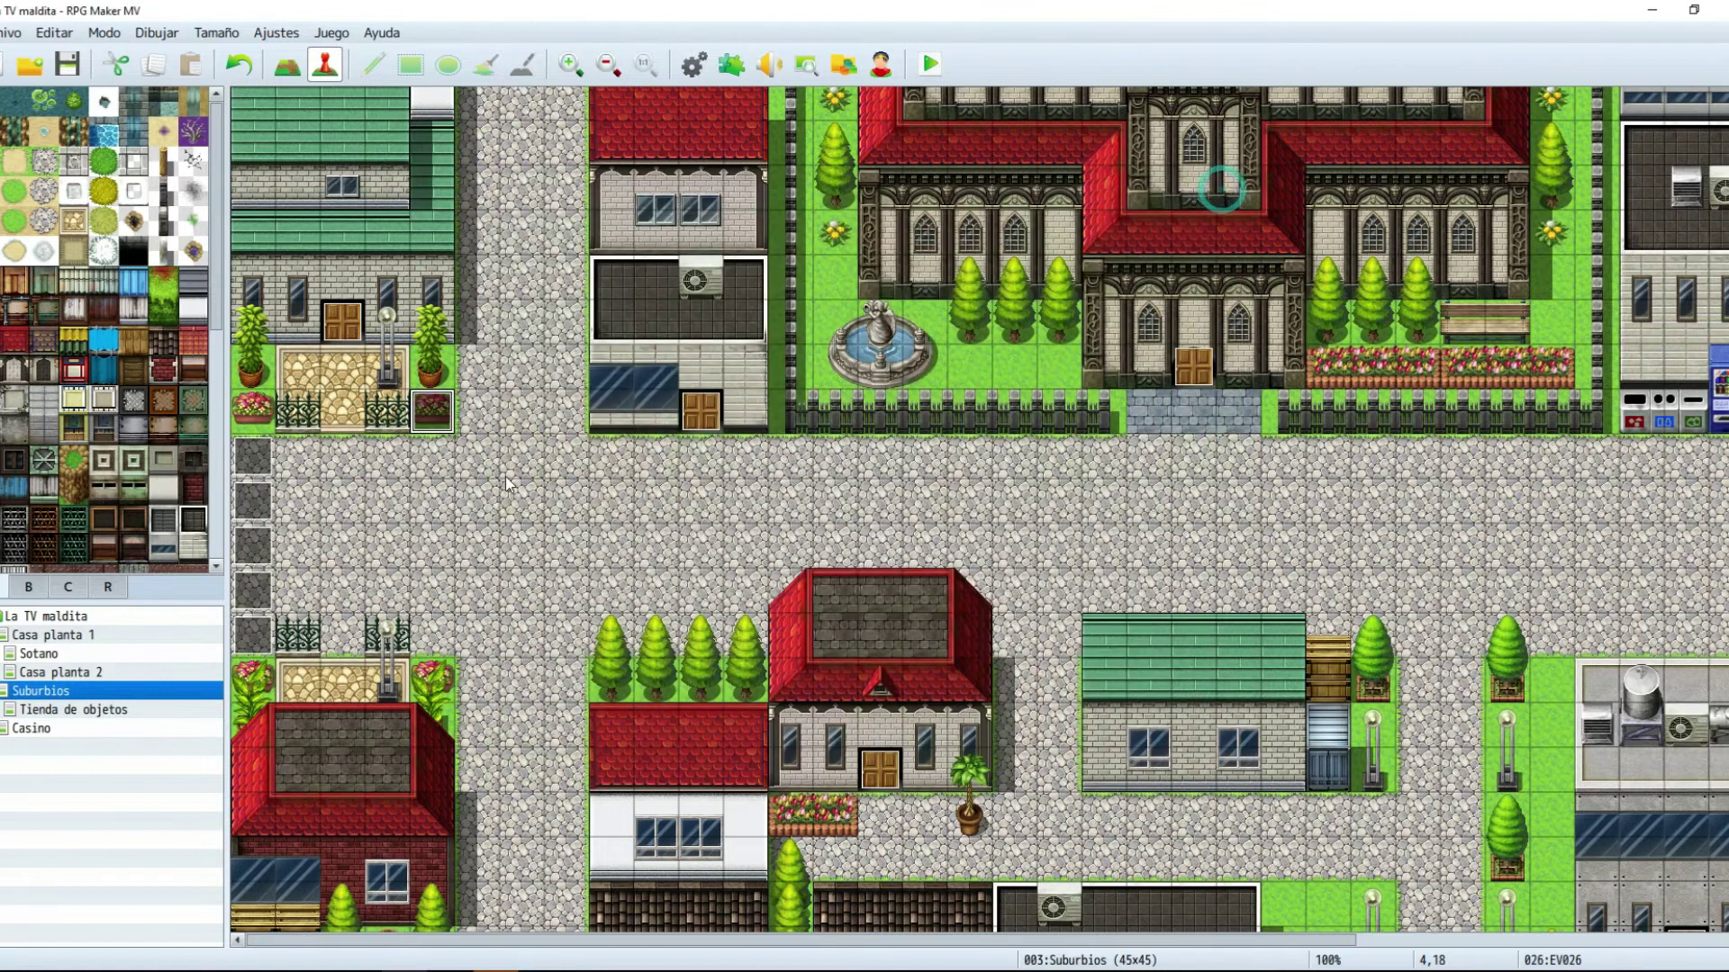
Step: Set the flowerpot event's priority to the same level as the characters, and apply and accept the event
{"action": "double_click", "coordinate": [442, 423]}
{"action": "left_click", "coordinate": [642, 689]}
{"action": "left_click", "coordinate": [621, 735]}
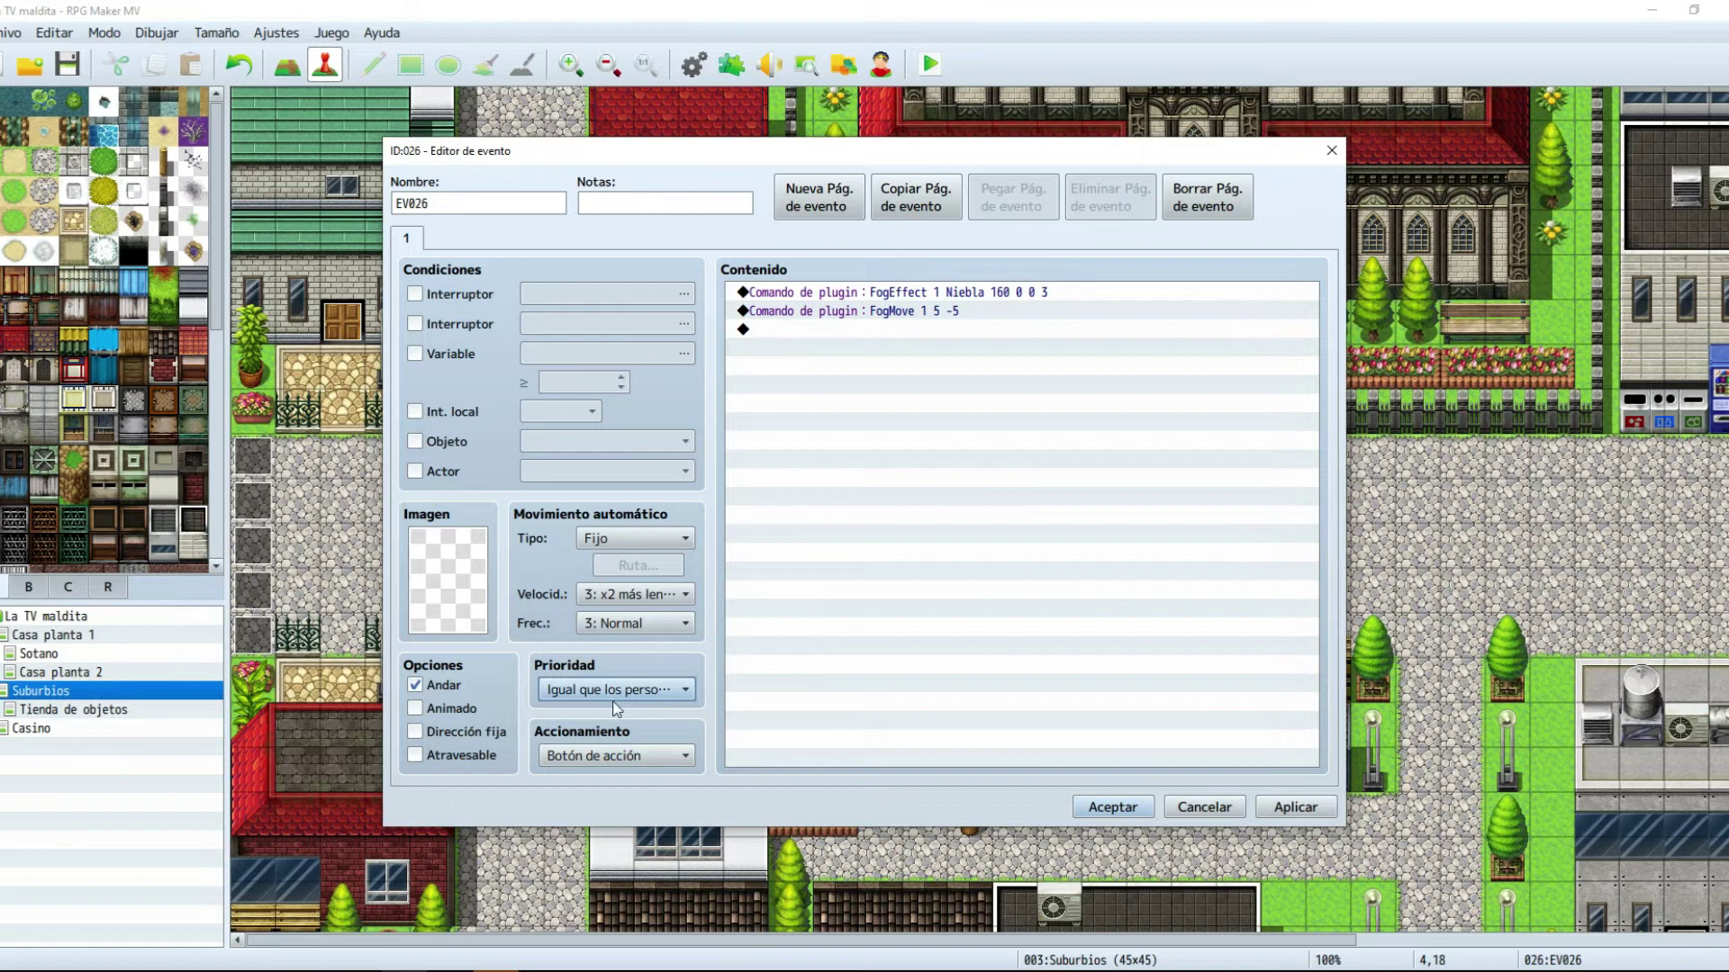
{"action": "left_click", "coordinate": [1282, 806]}
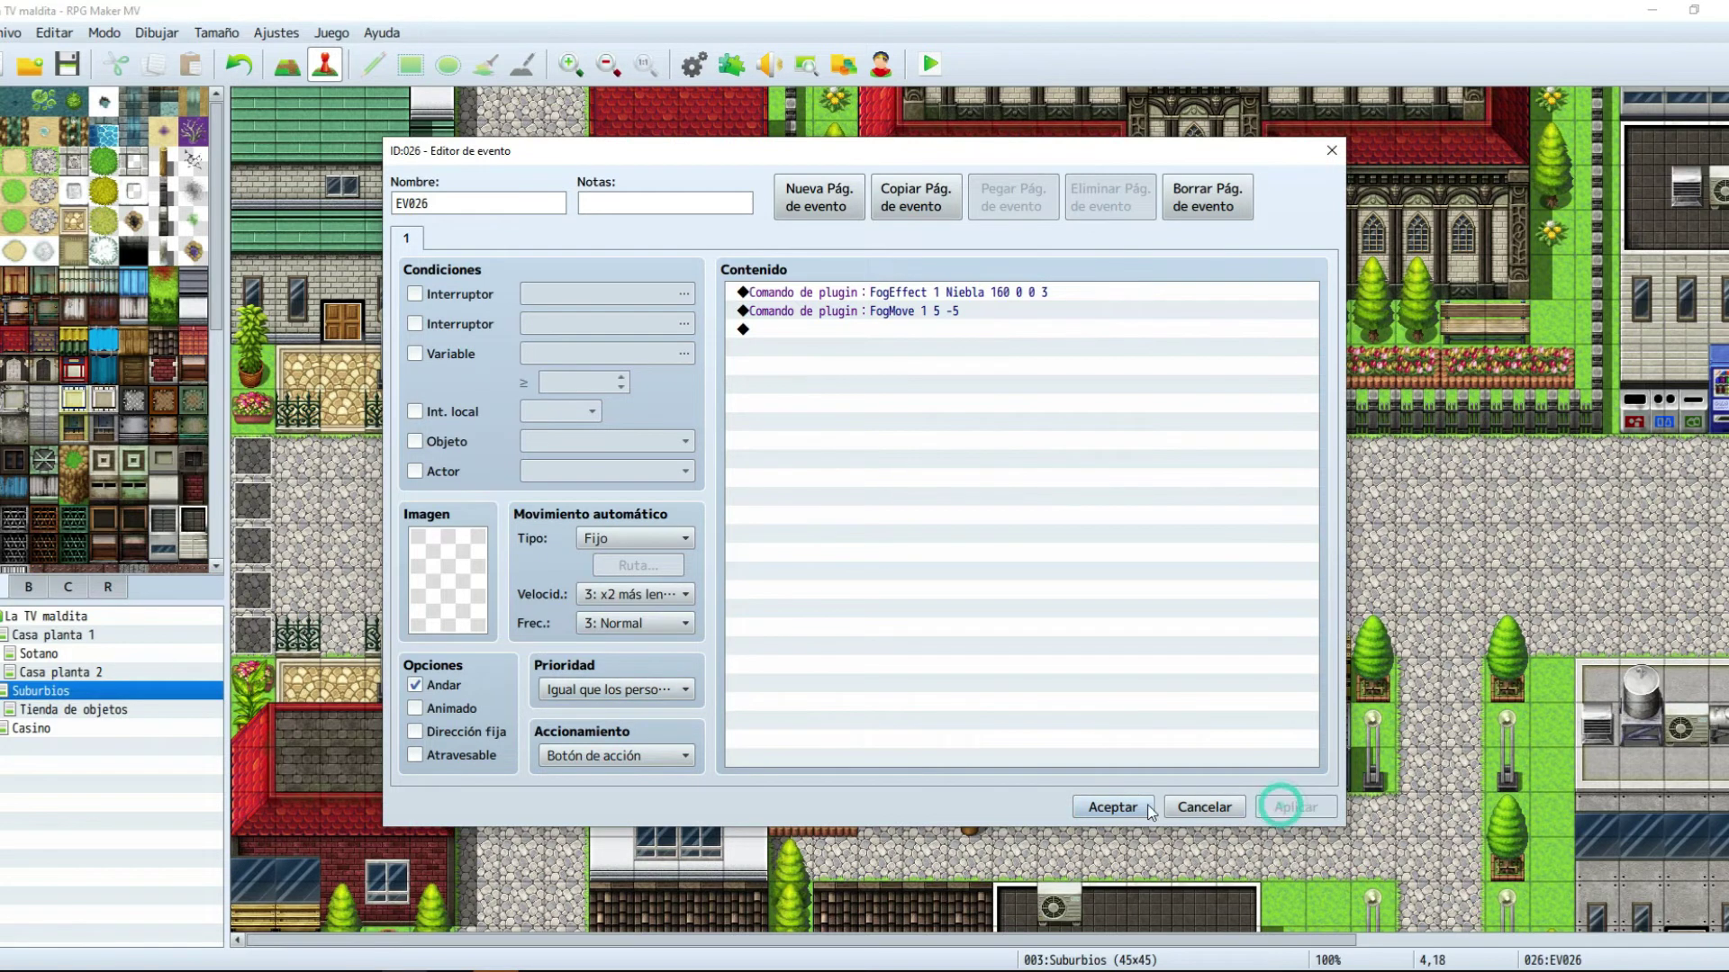
{"action": "left_click", "coordinate": [1148, 810]}
Step: Start another playtest with the project changes saved, and begin a new game
{"action": "left_click", "coordinate": [928, 63]}
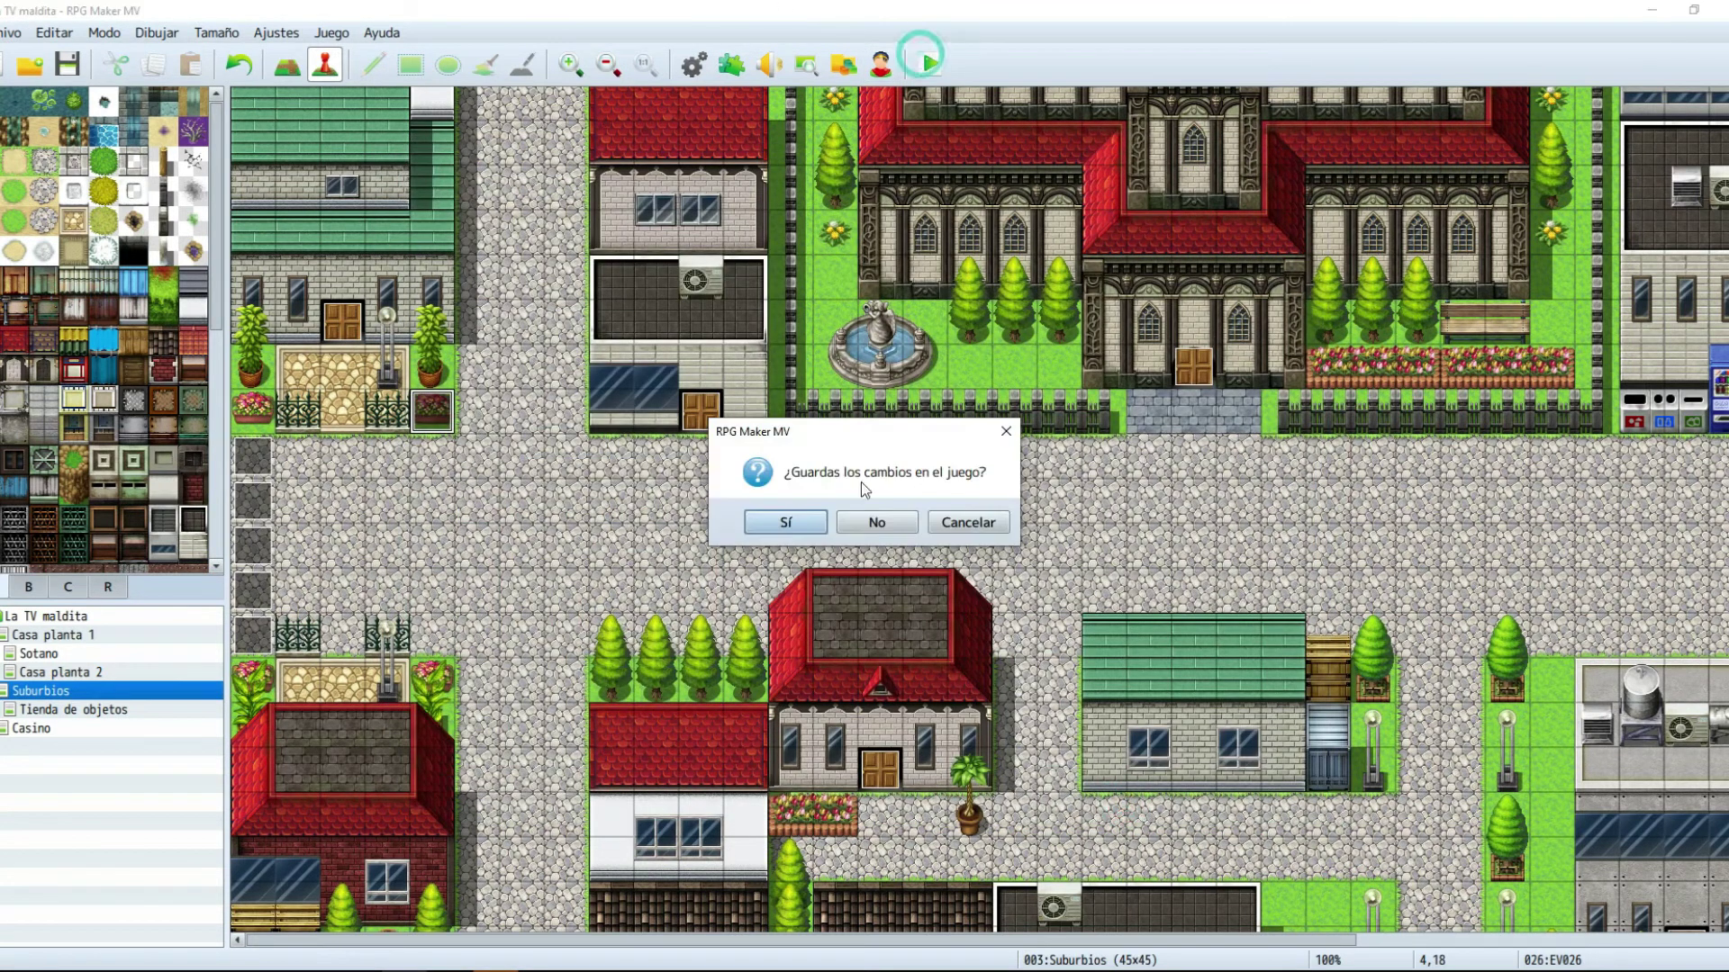
{"action": "left_click", "coordinate": [800, 520]}
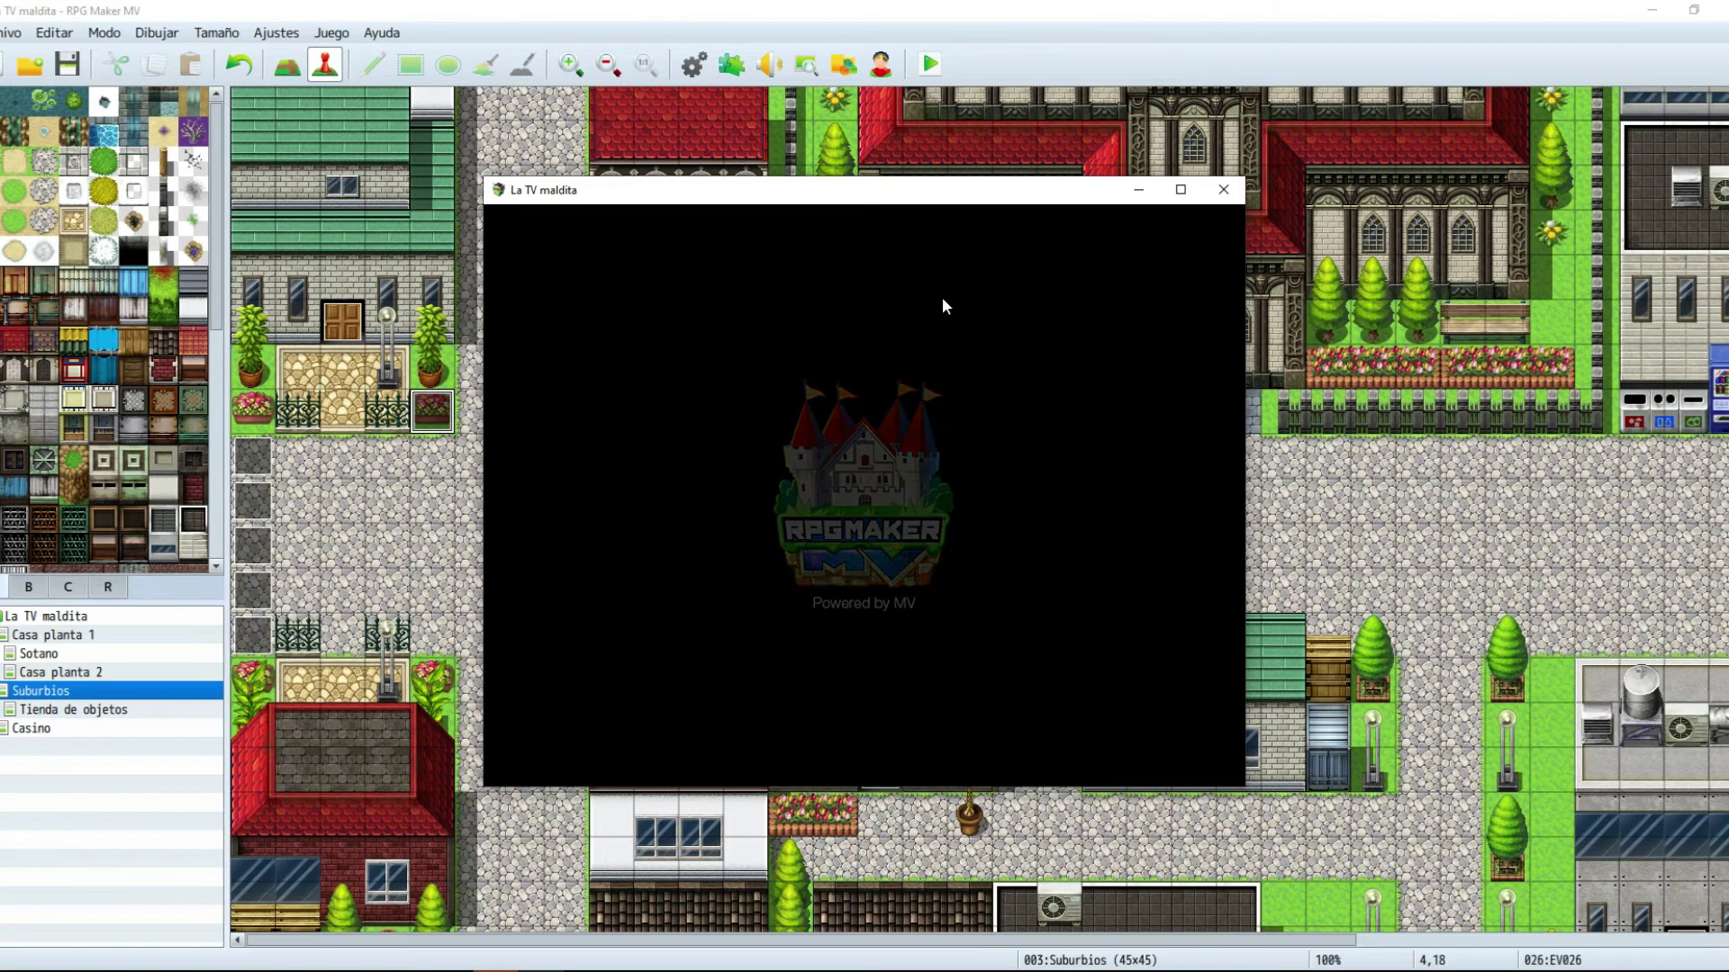
{"action": "key", "text": "Return"}
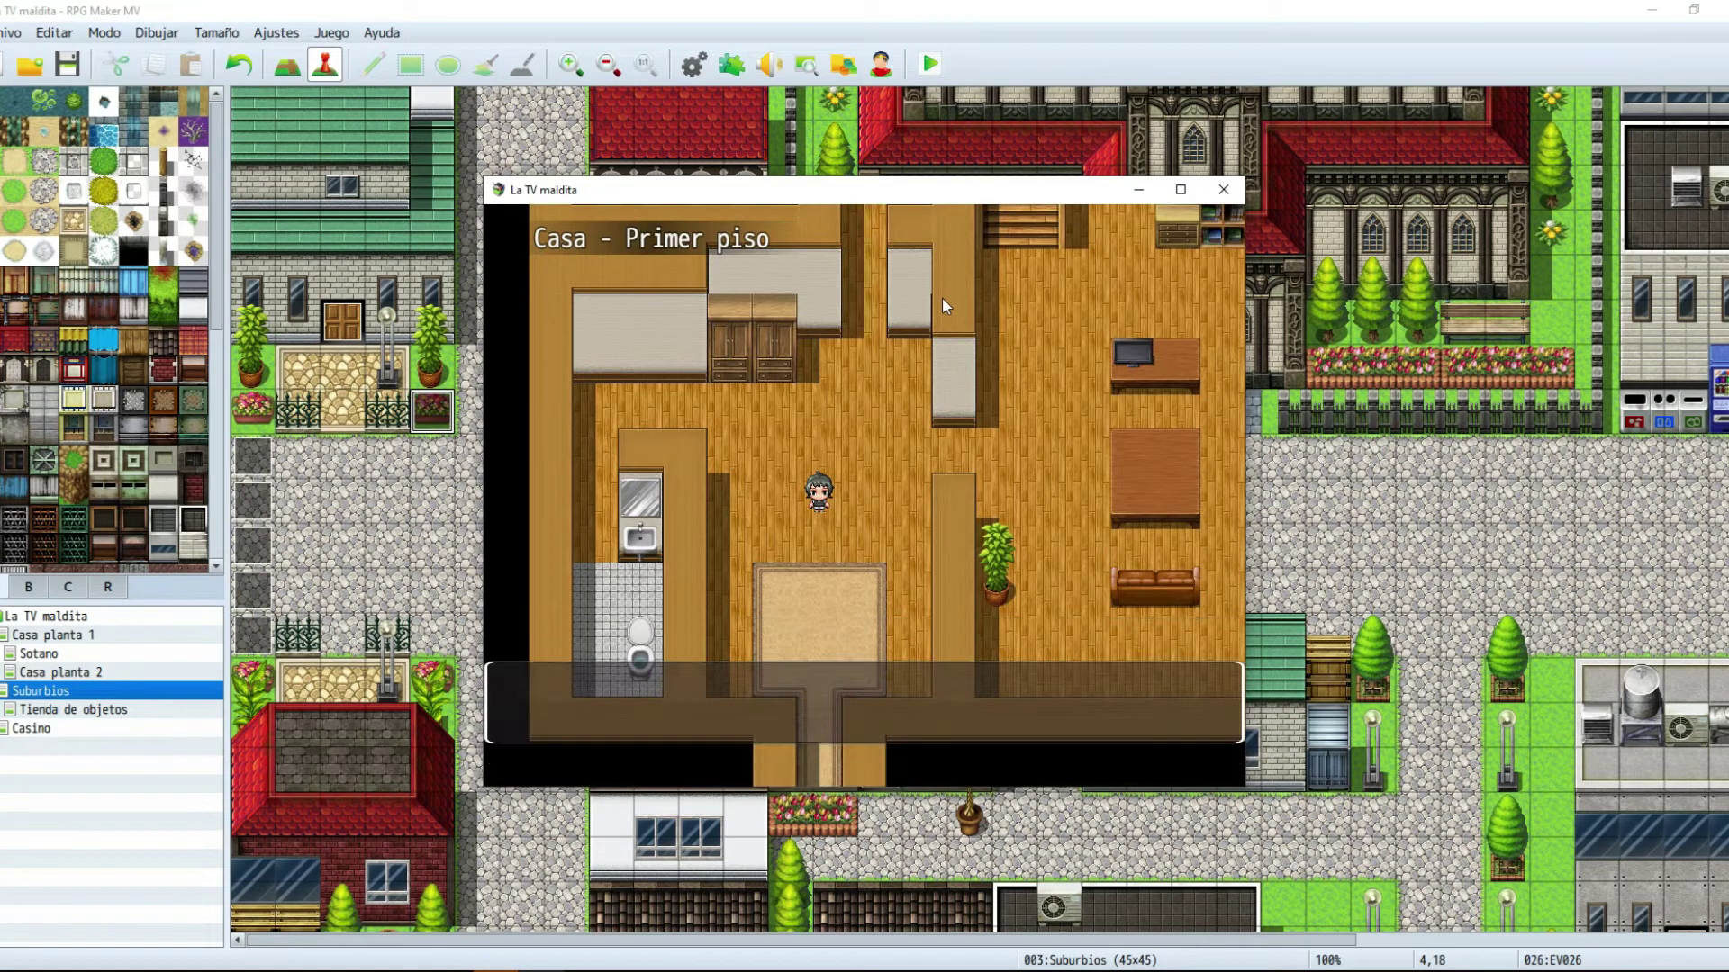
Step: Take the character out of the house and walk around the Ciudad street to check the moving fog
{"action": "key", "text": "Down"}
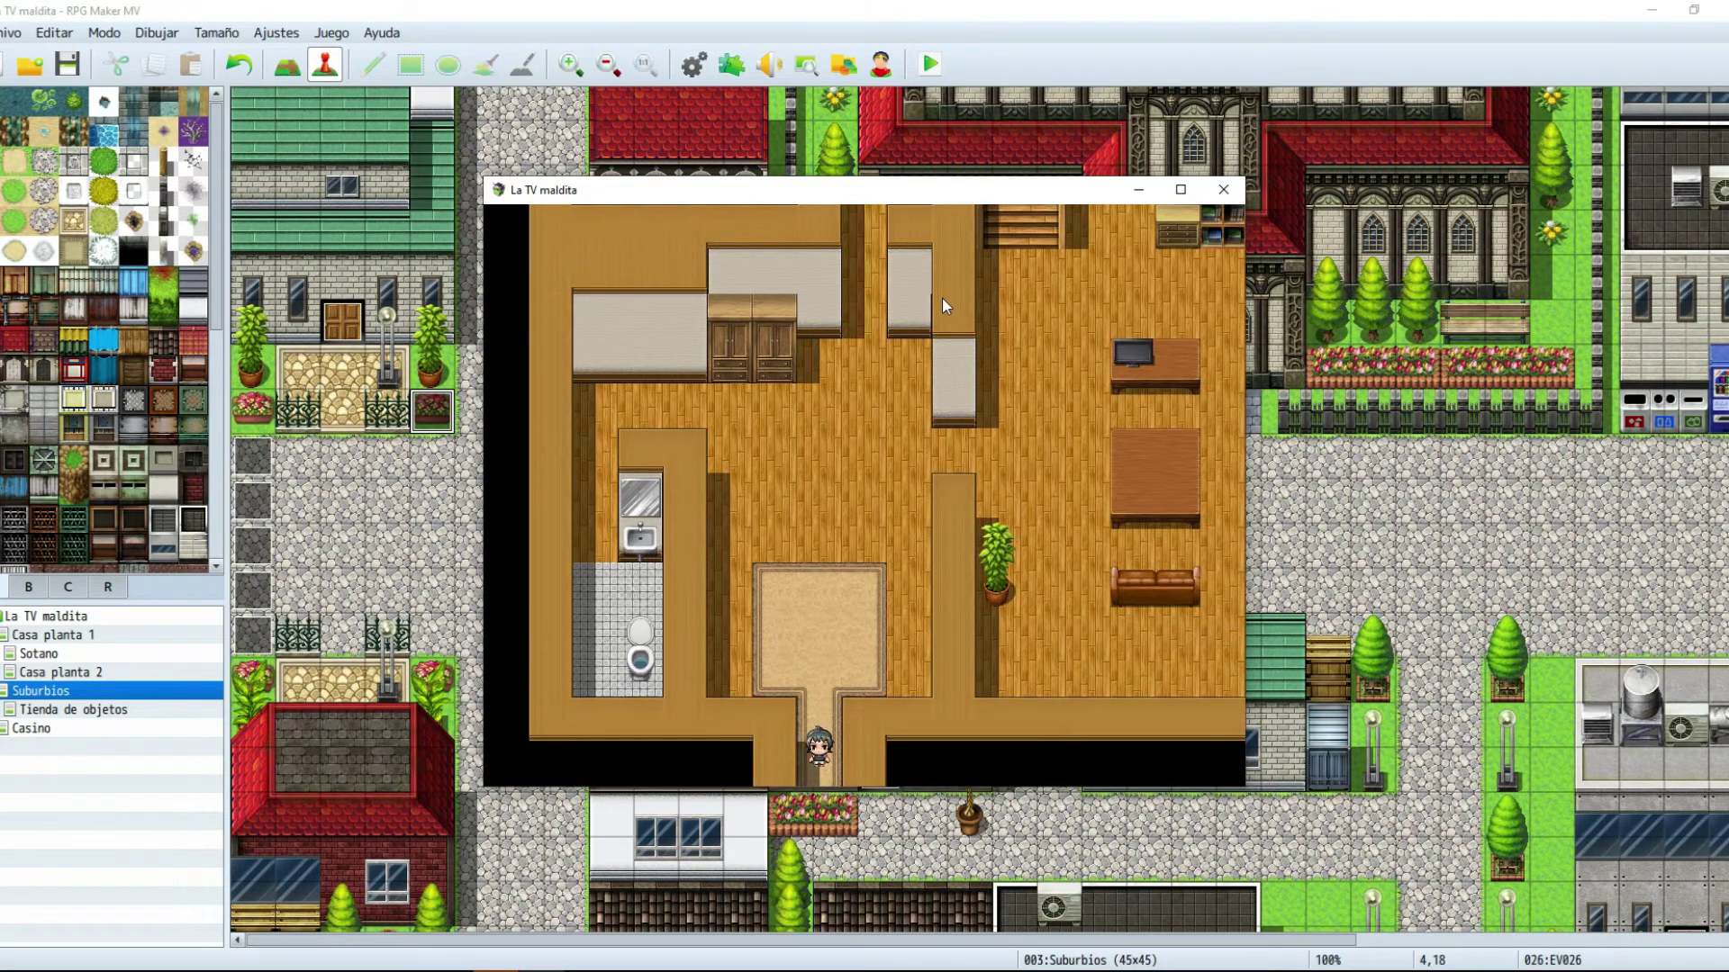
{"action": "key", "text": "Down"}
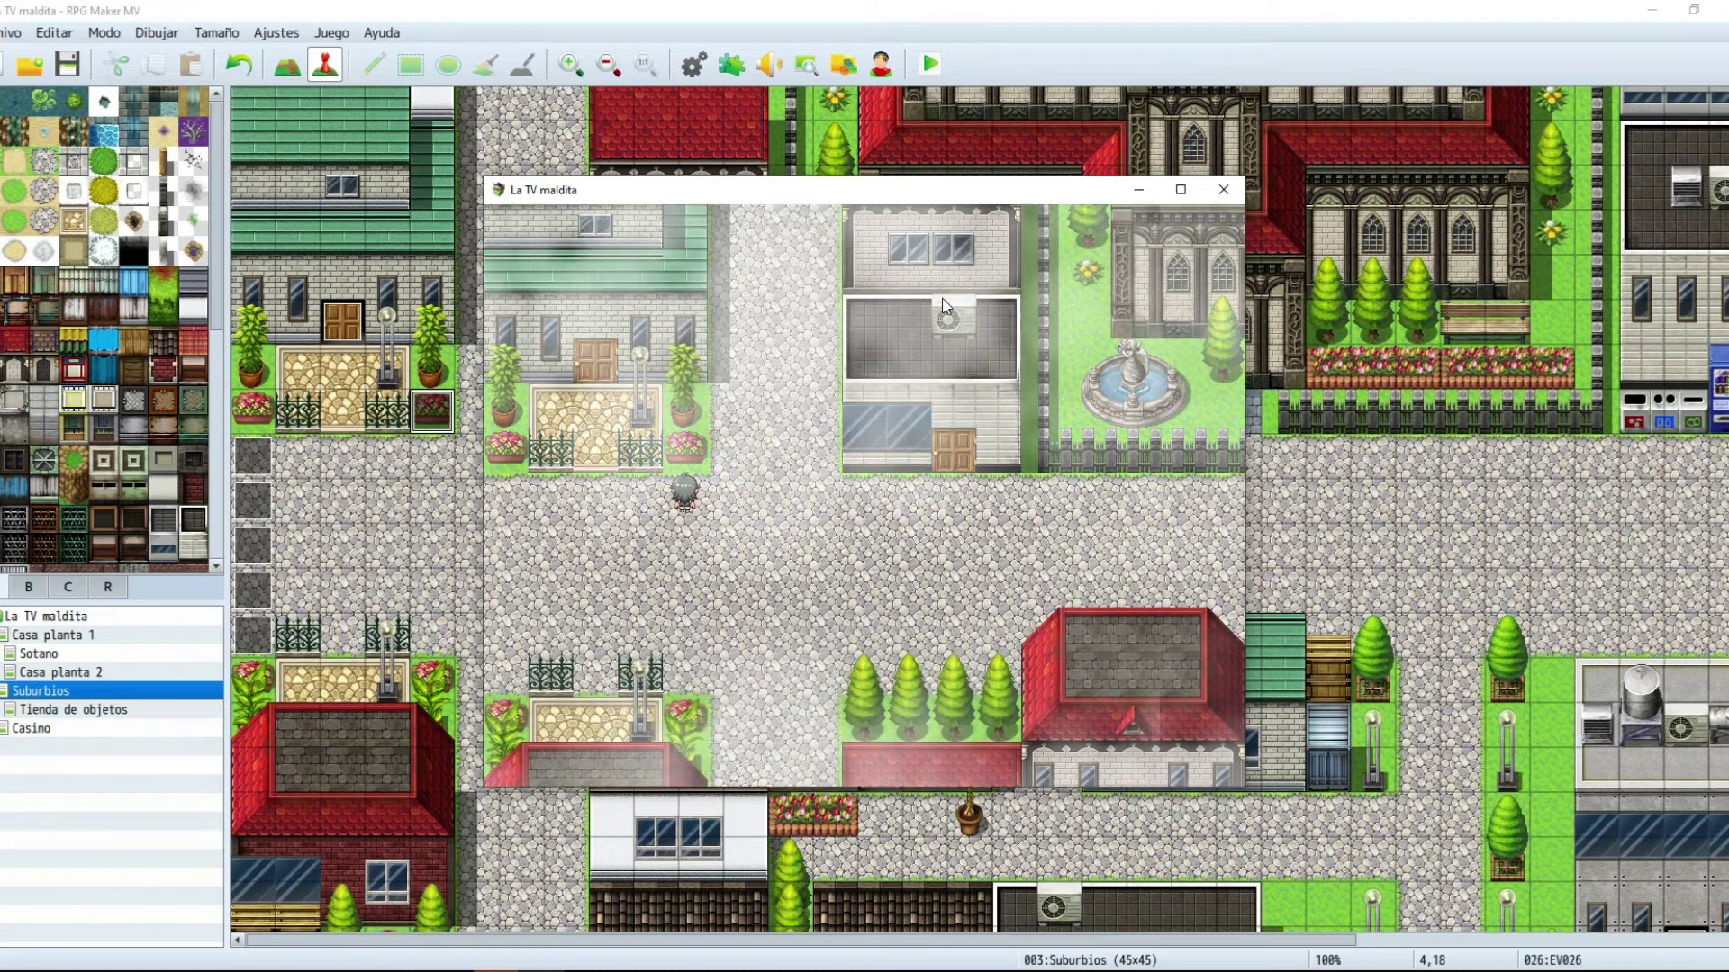
{"action": "key", "text": "Right"}
{"action": "key", "text": "Right"}
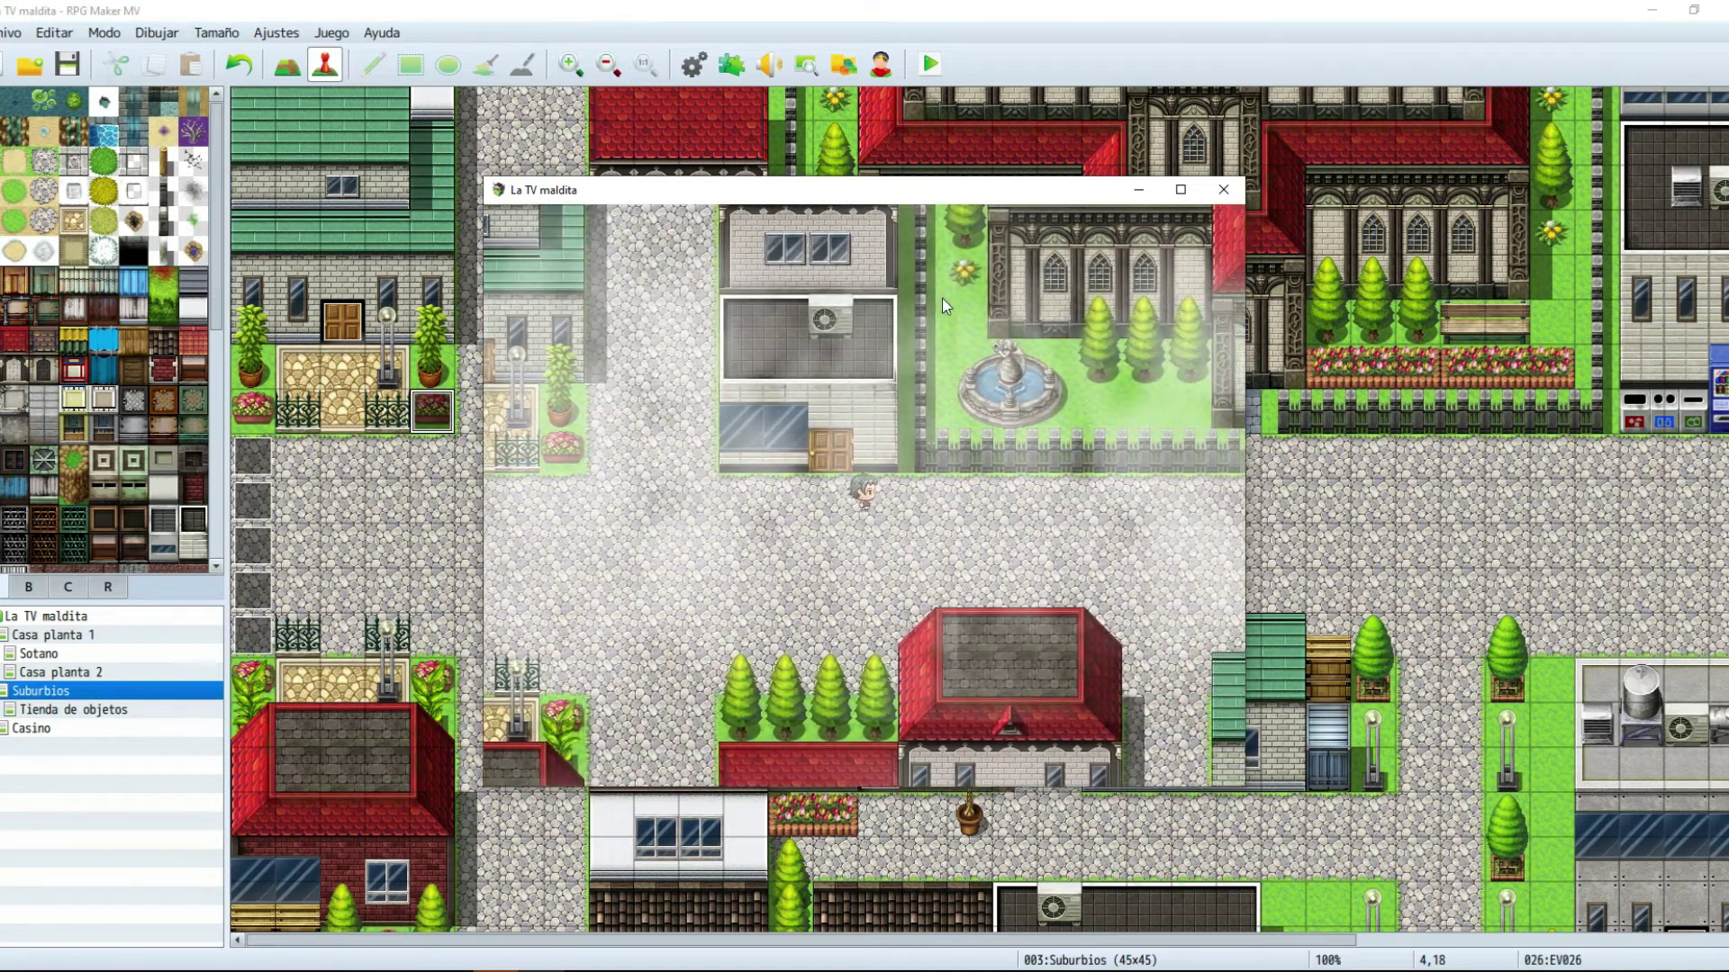
{"action": "key", "text": "Down"}
{"action": "key", "text": "Left"}
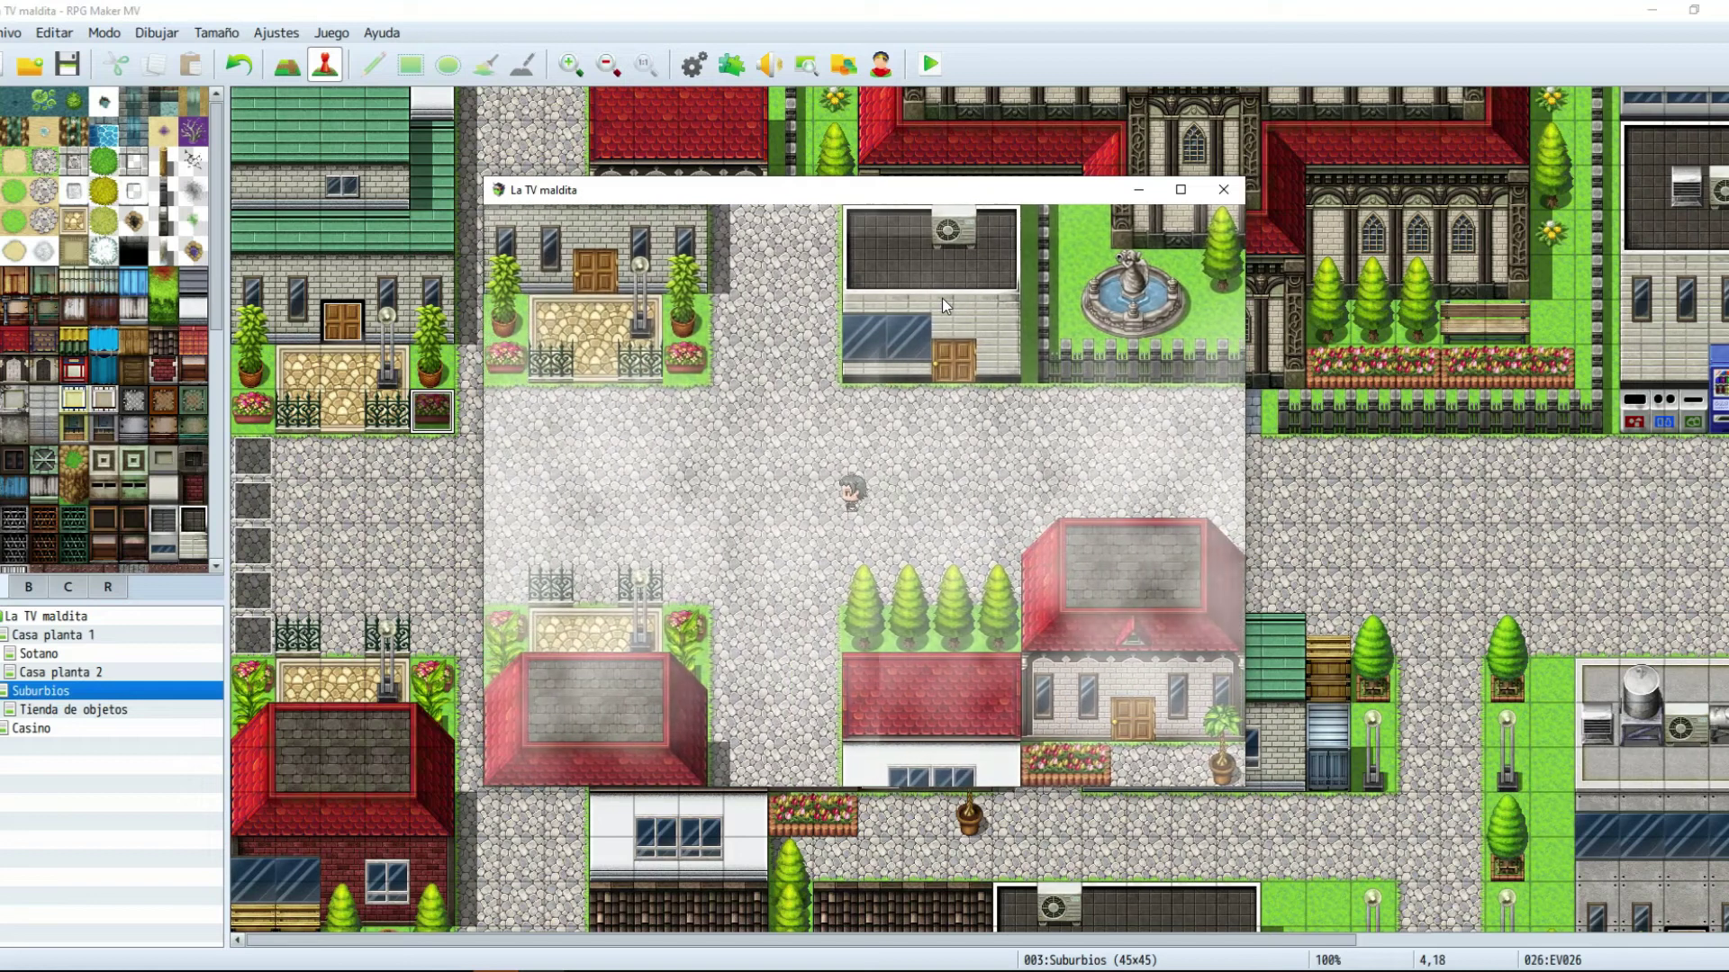
Step: Walk the character down past the houses and along the lower street, and enter the convenience store
{"action": "key", "text": "Down"}
{"action": "key", "text": "Right"}
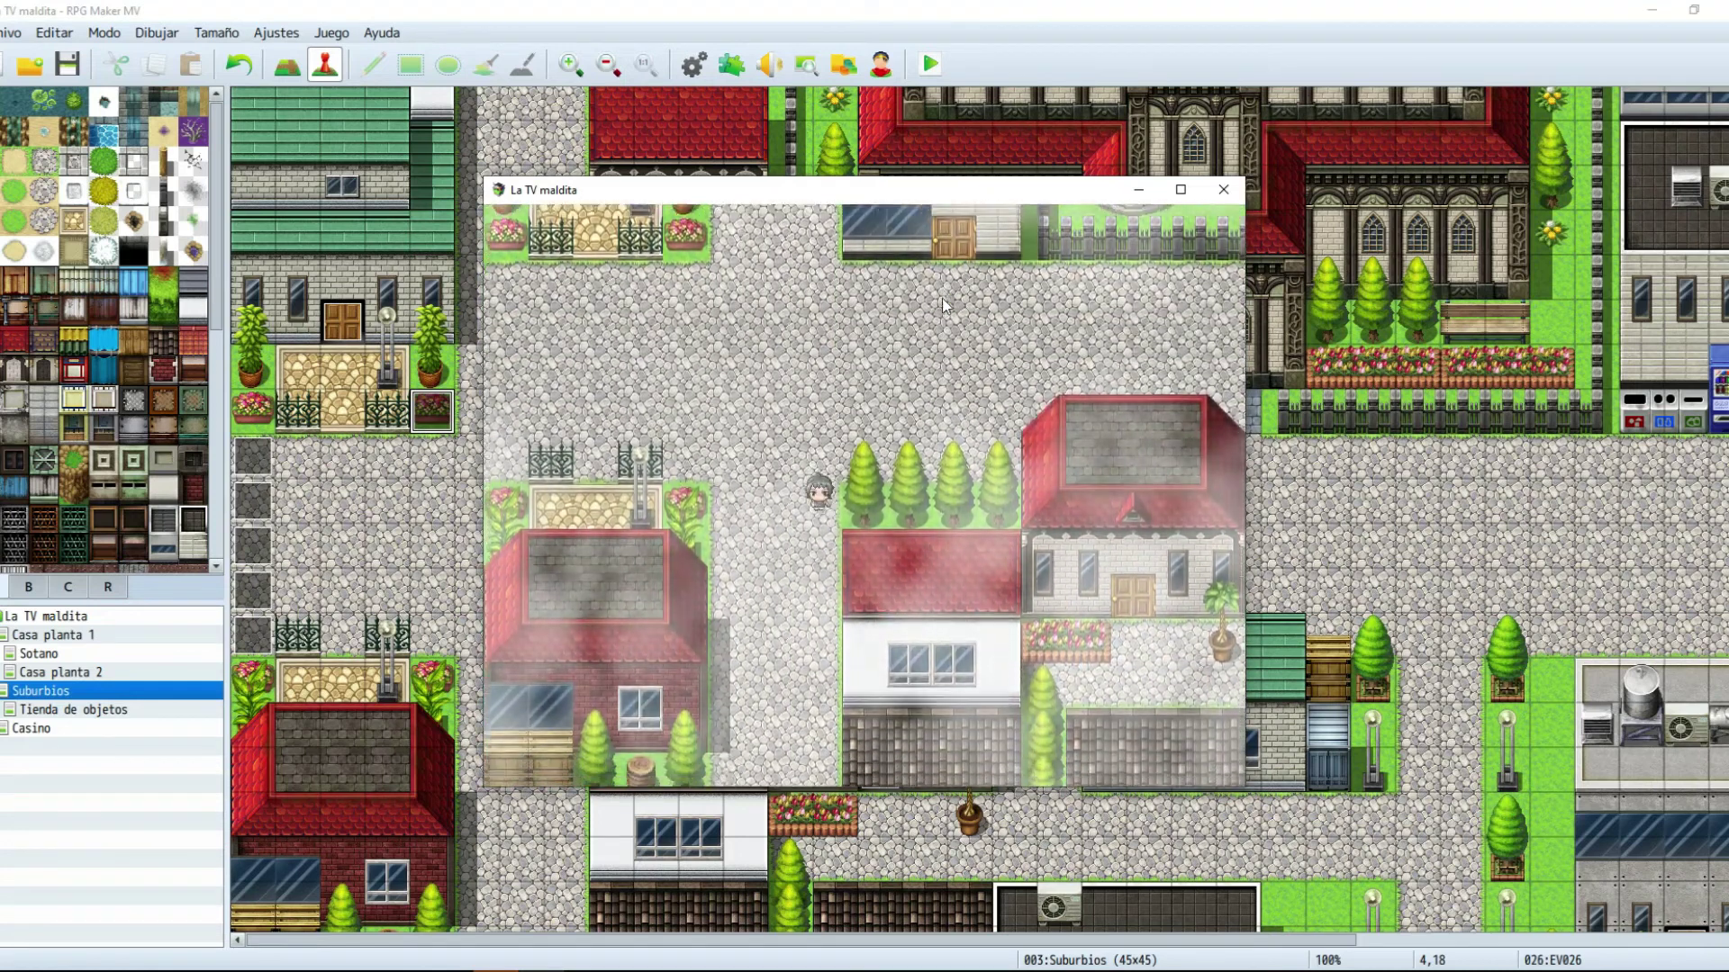
{"action": "key", "text": "Down"}
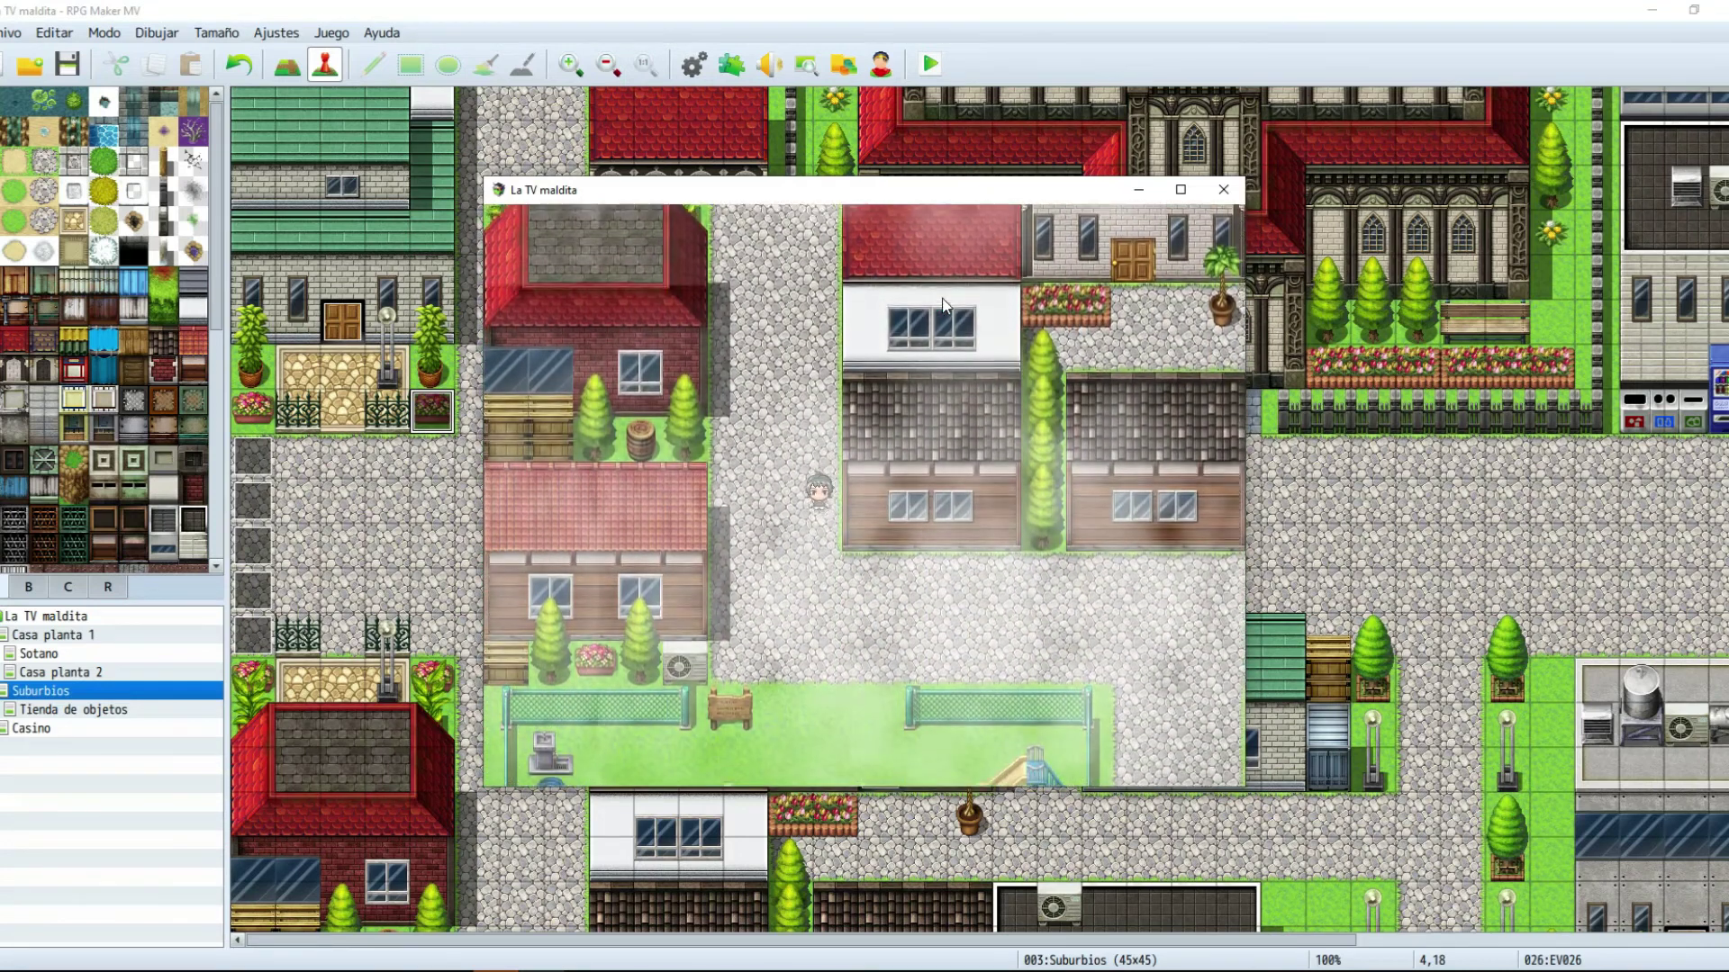
{"action": "key", "text": "Right"}
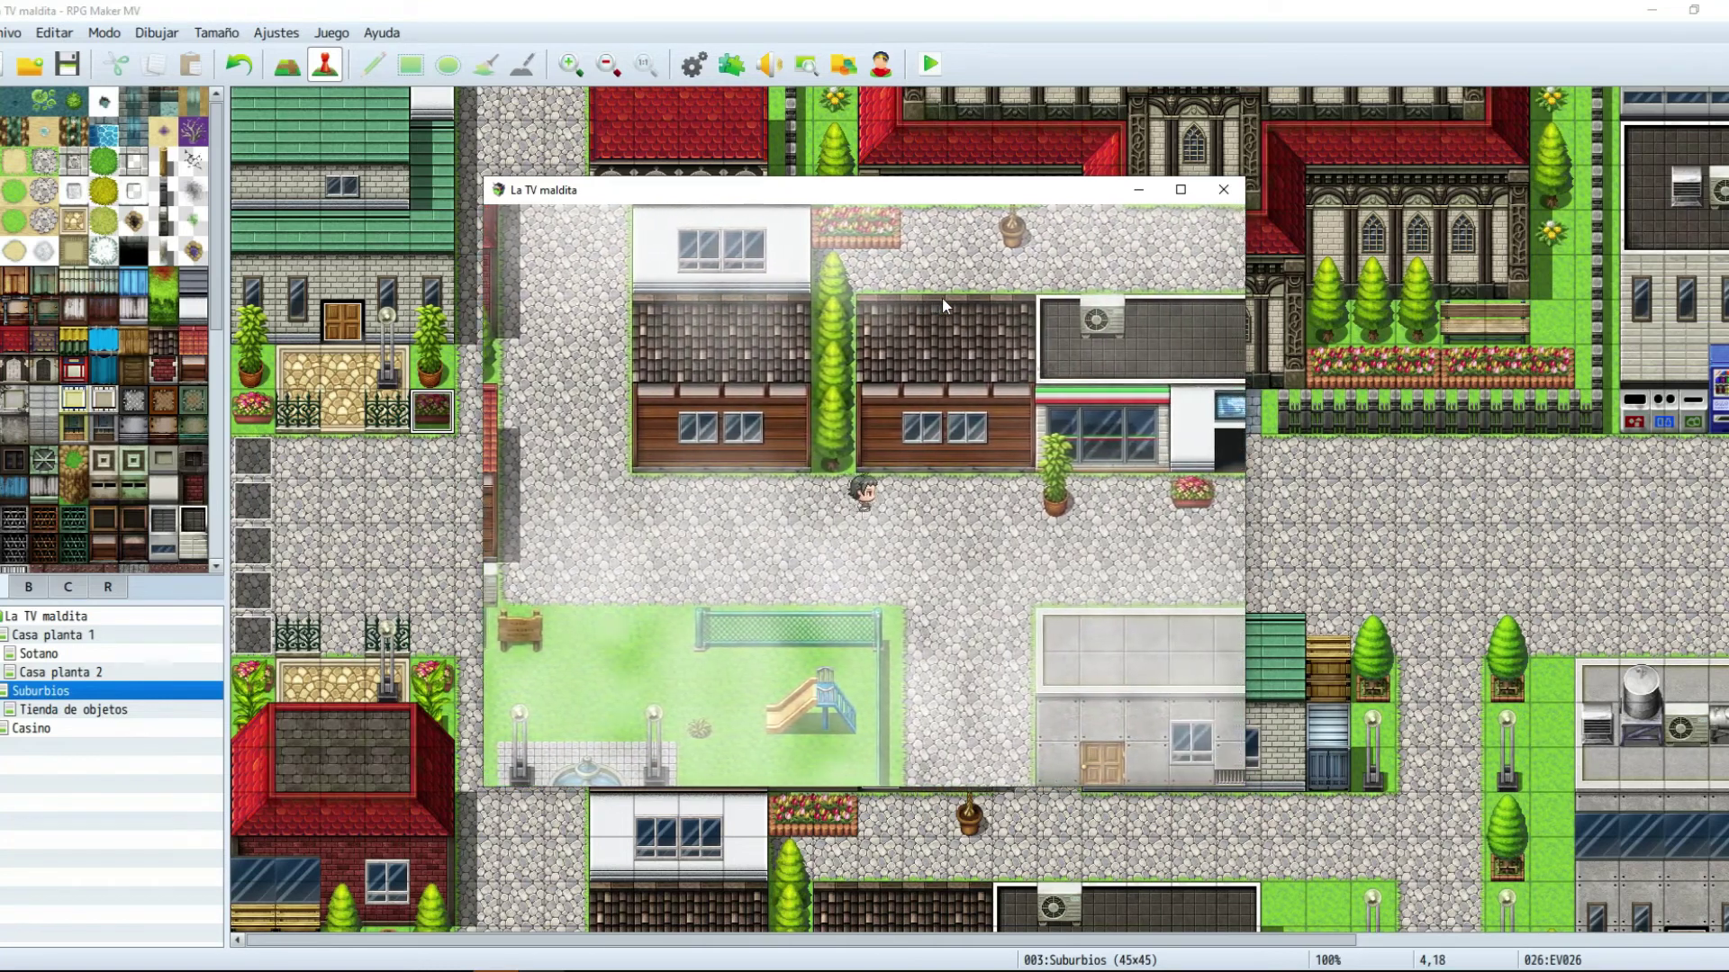
{"action": "key", "text": "Right"}
{"action": "key", "text": "Down"}
{"action": "key", "text": "Up"}
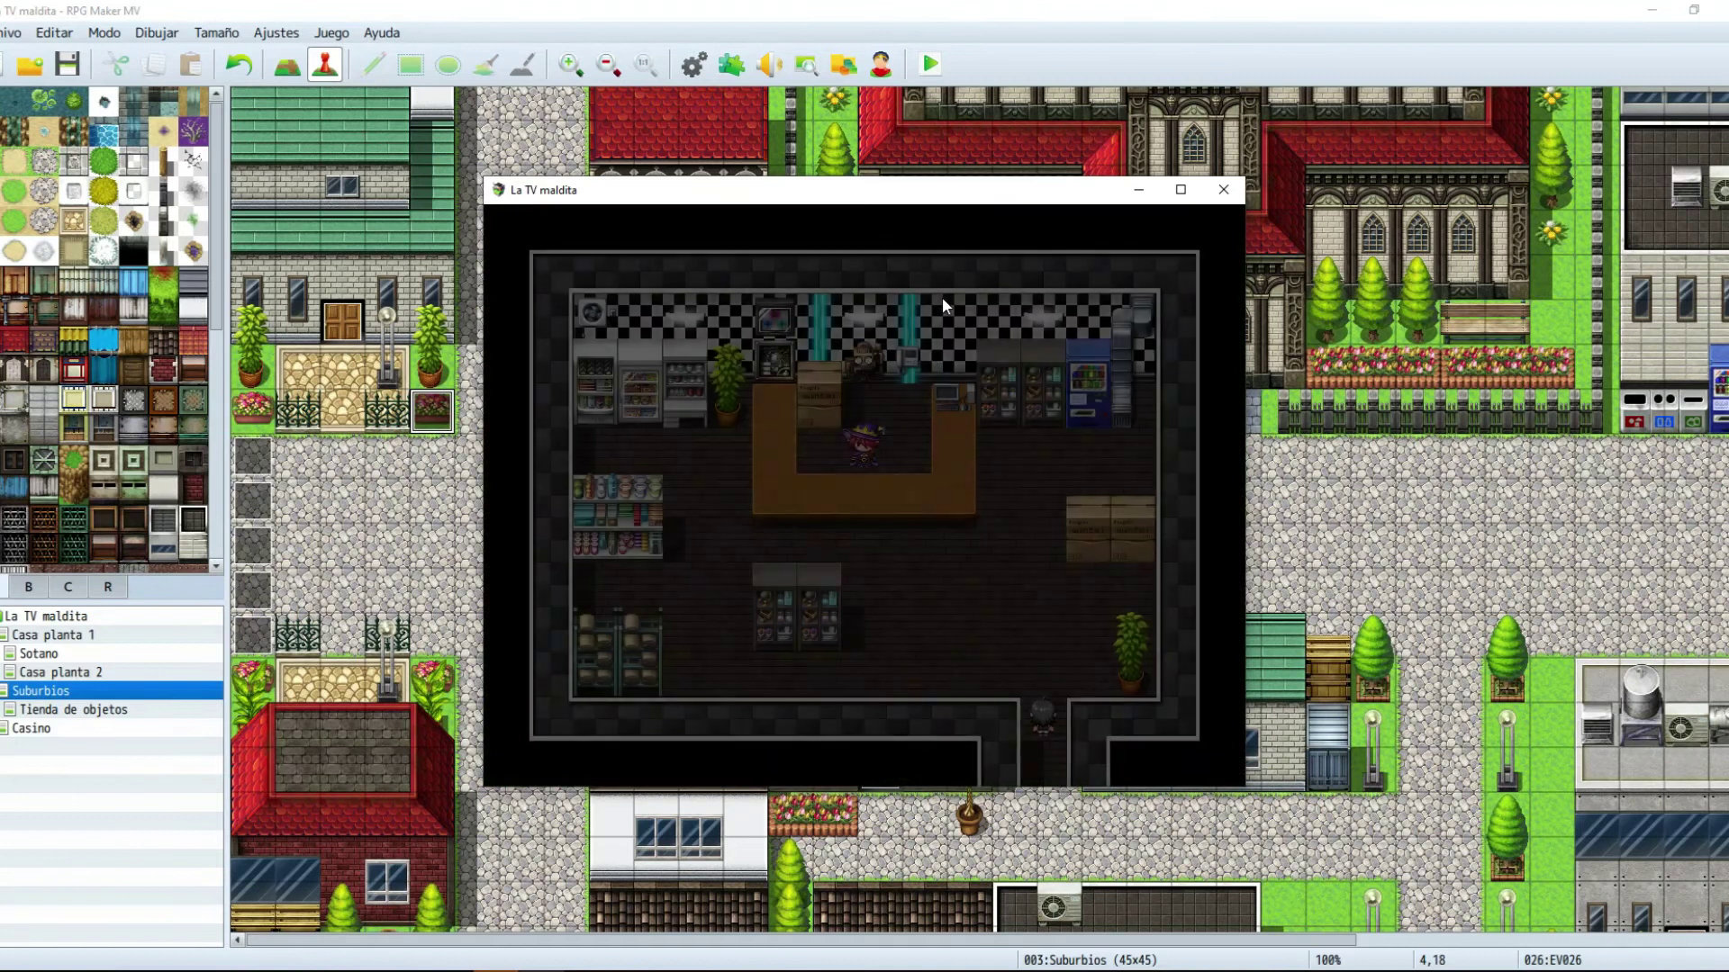
Step: Leave the store, walk back along the street to check the fog on Ciudad, and close the playtest
{"action": "key", "text": "Down"}
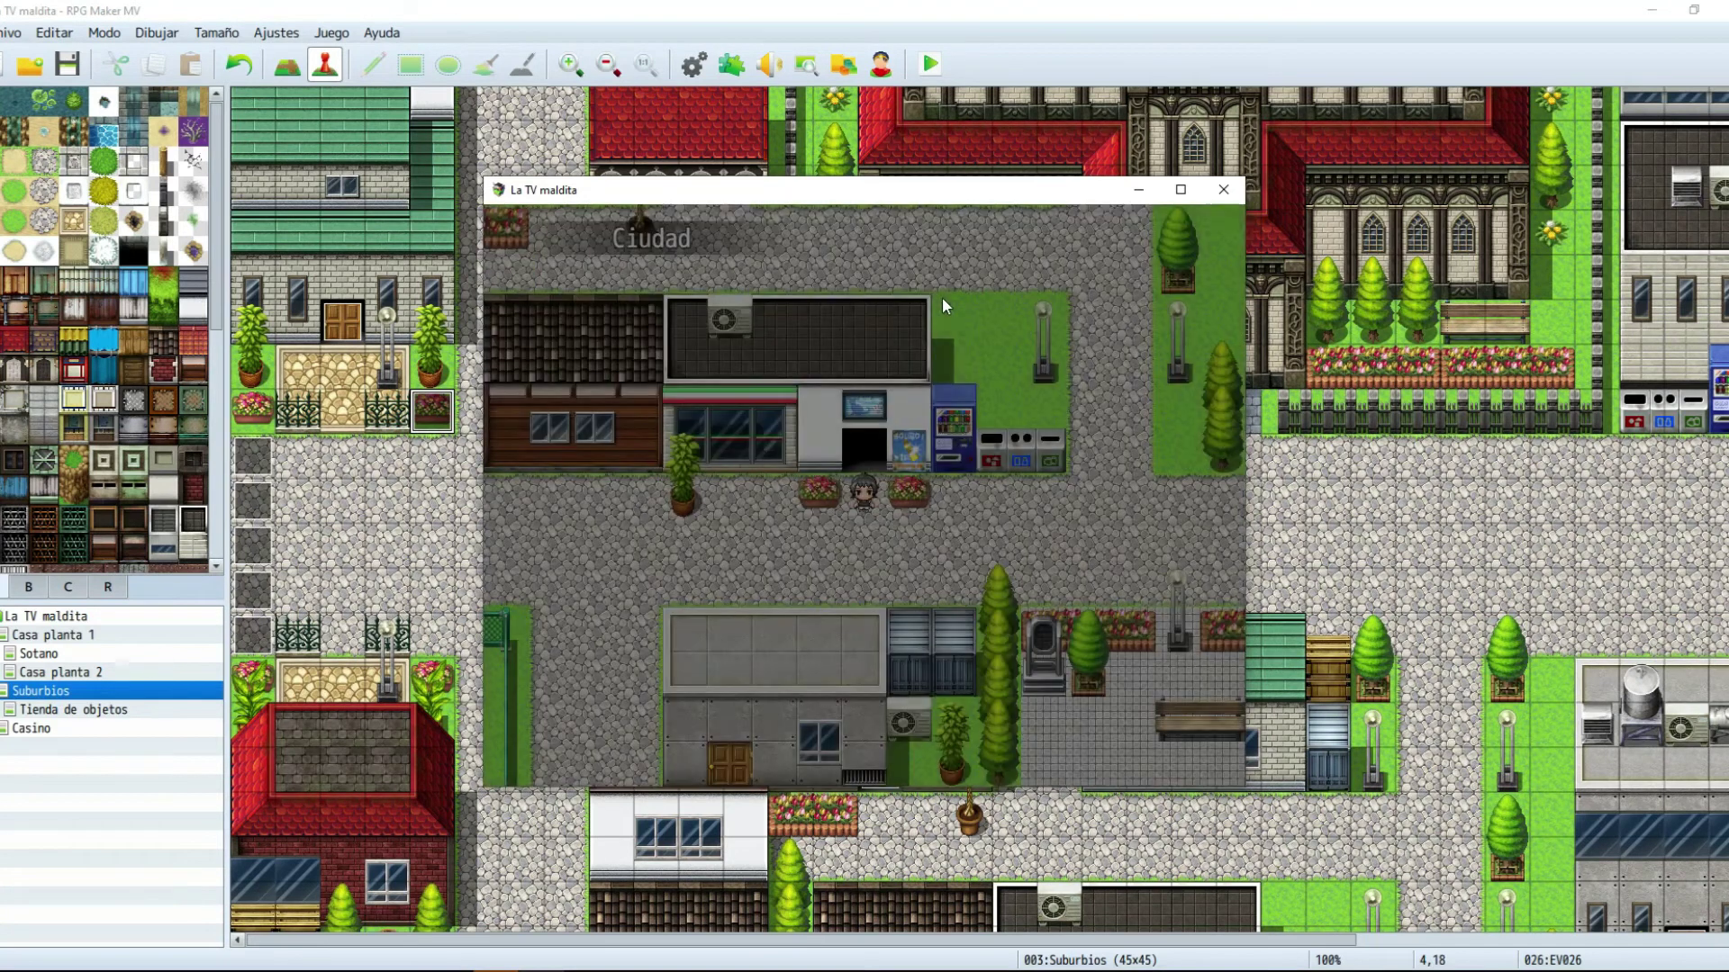
{"action": "key", "text": "Left"}
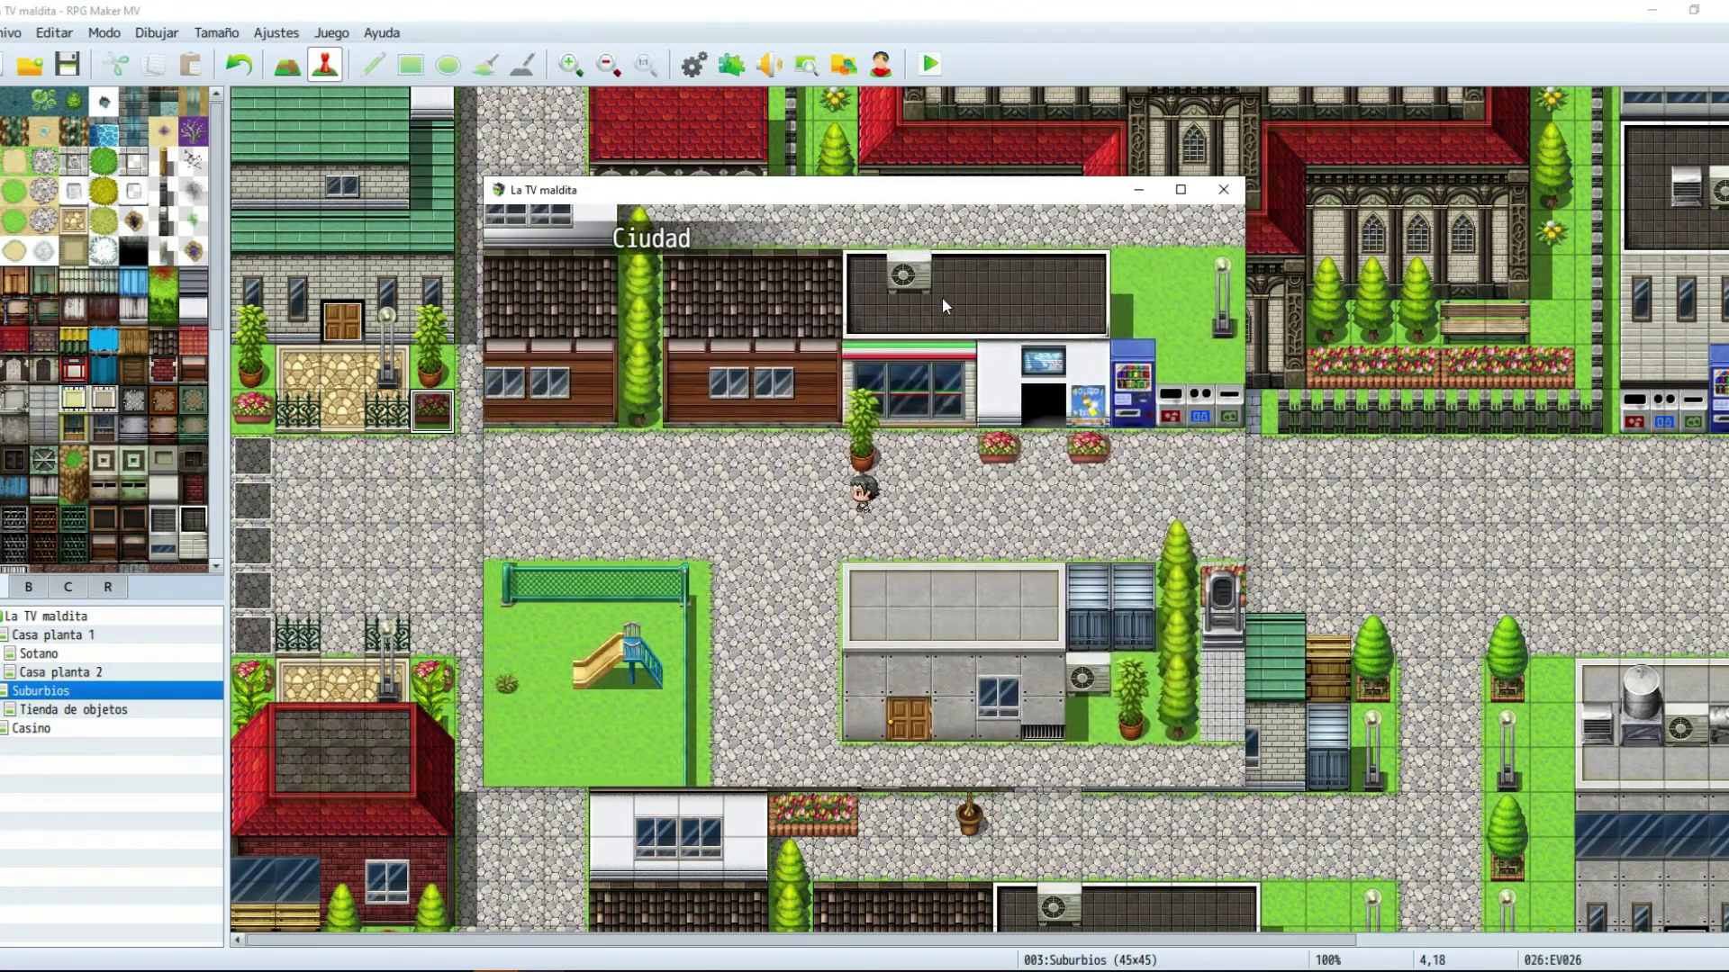
{"action": "key", "text": "Left"}
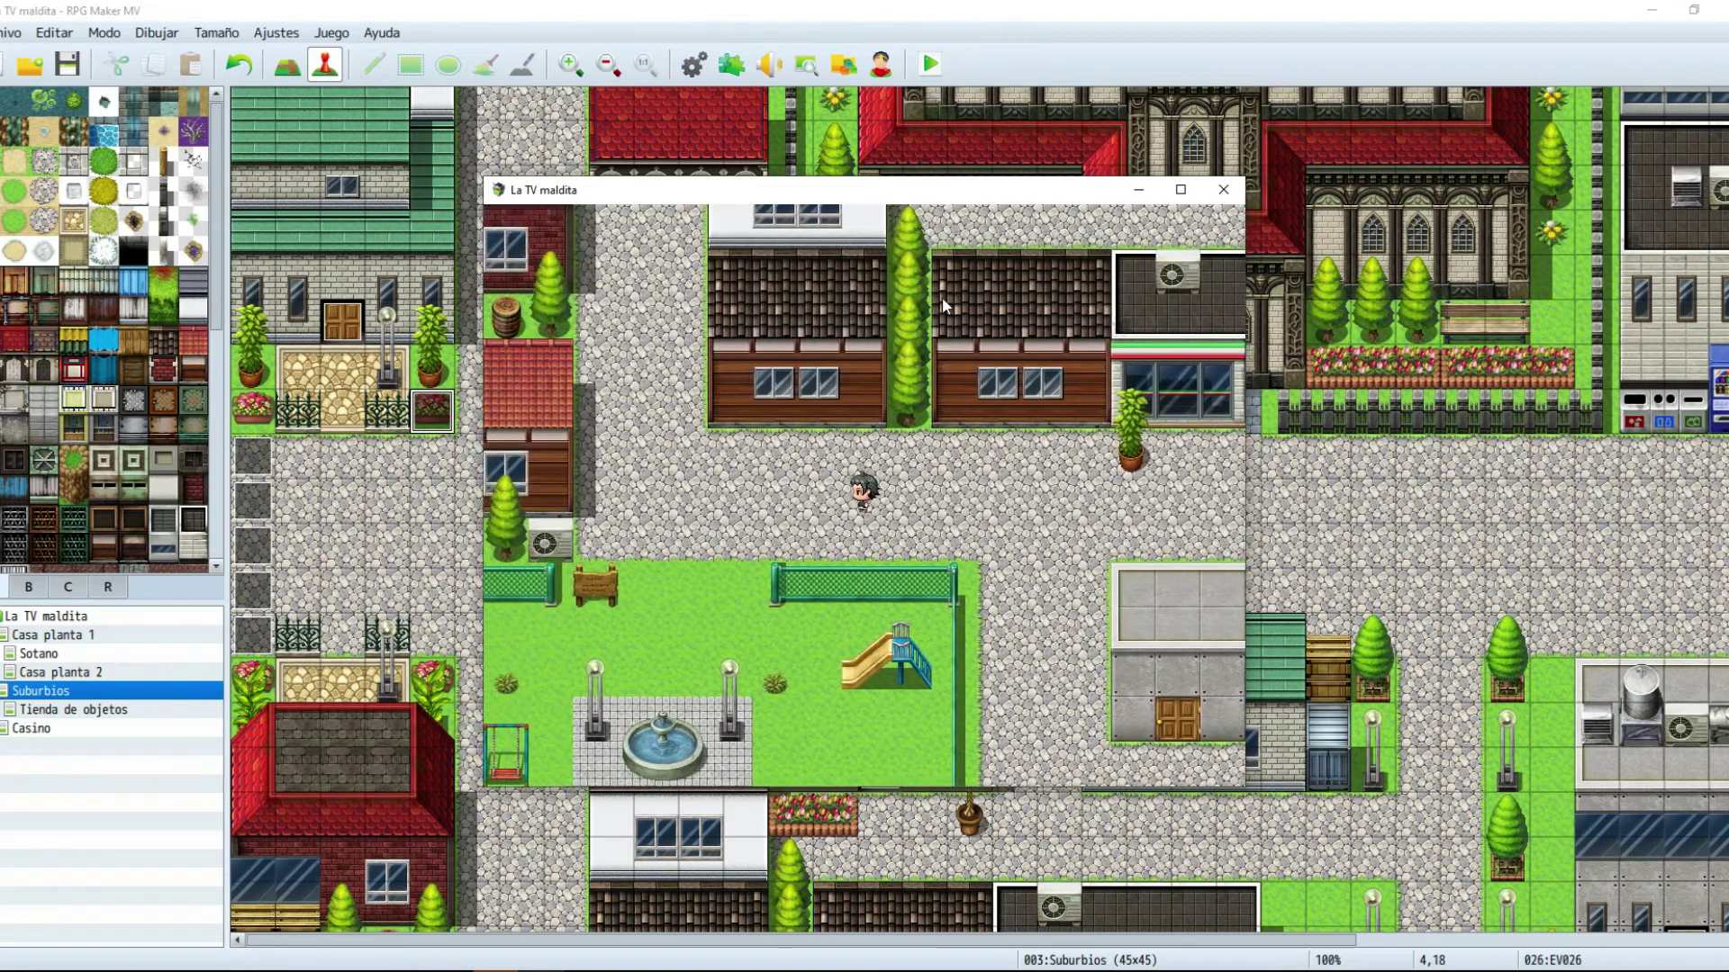
{"action": "left_click", "coordinate": [1220, 192]}
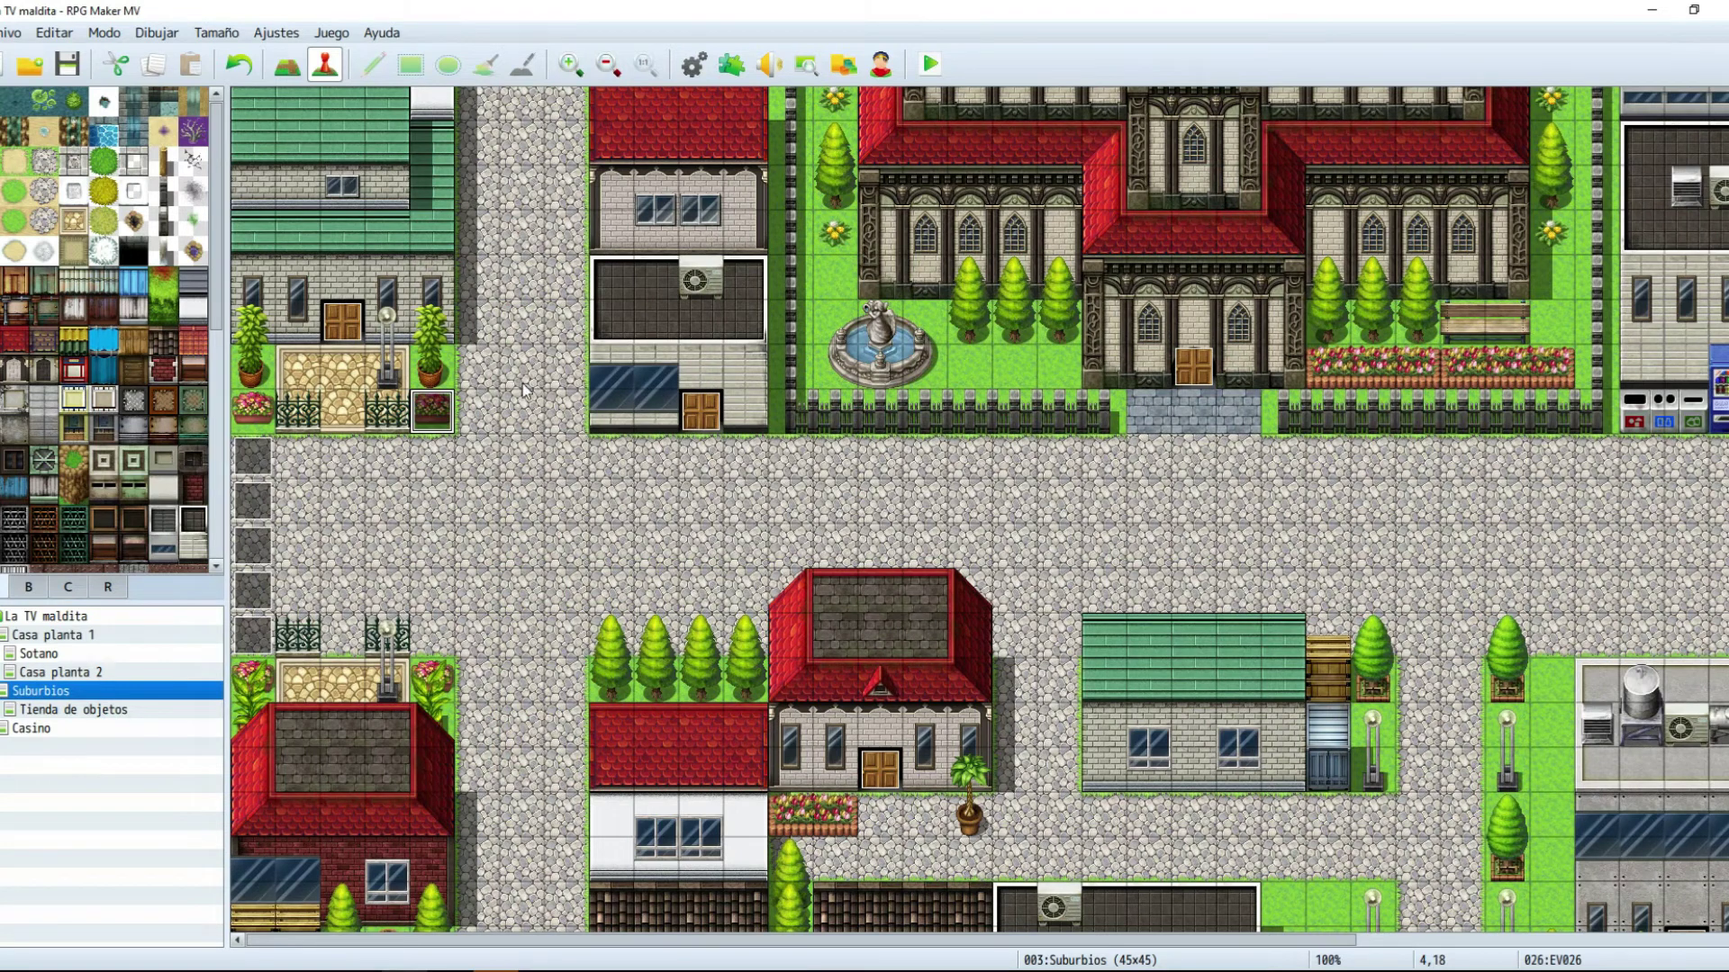
Step: Create an event on the potted plant just above the flowerpot event, with the plugin command FogOpacity 1 0 30
{"action": "left_click", "coordinate": [447, 371]}
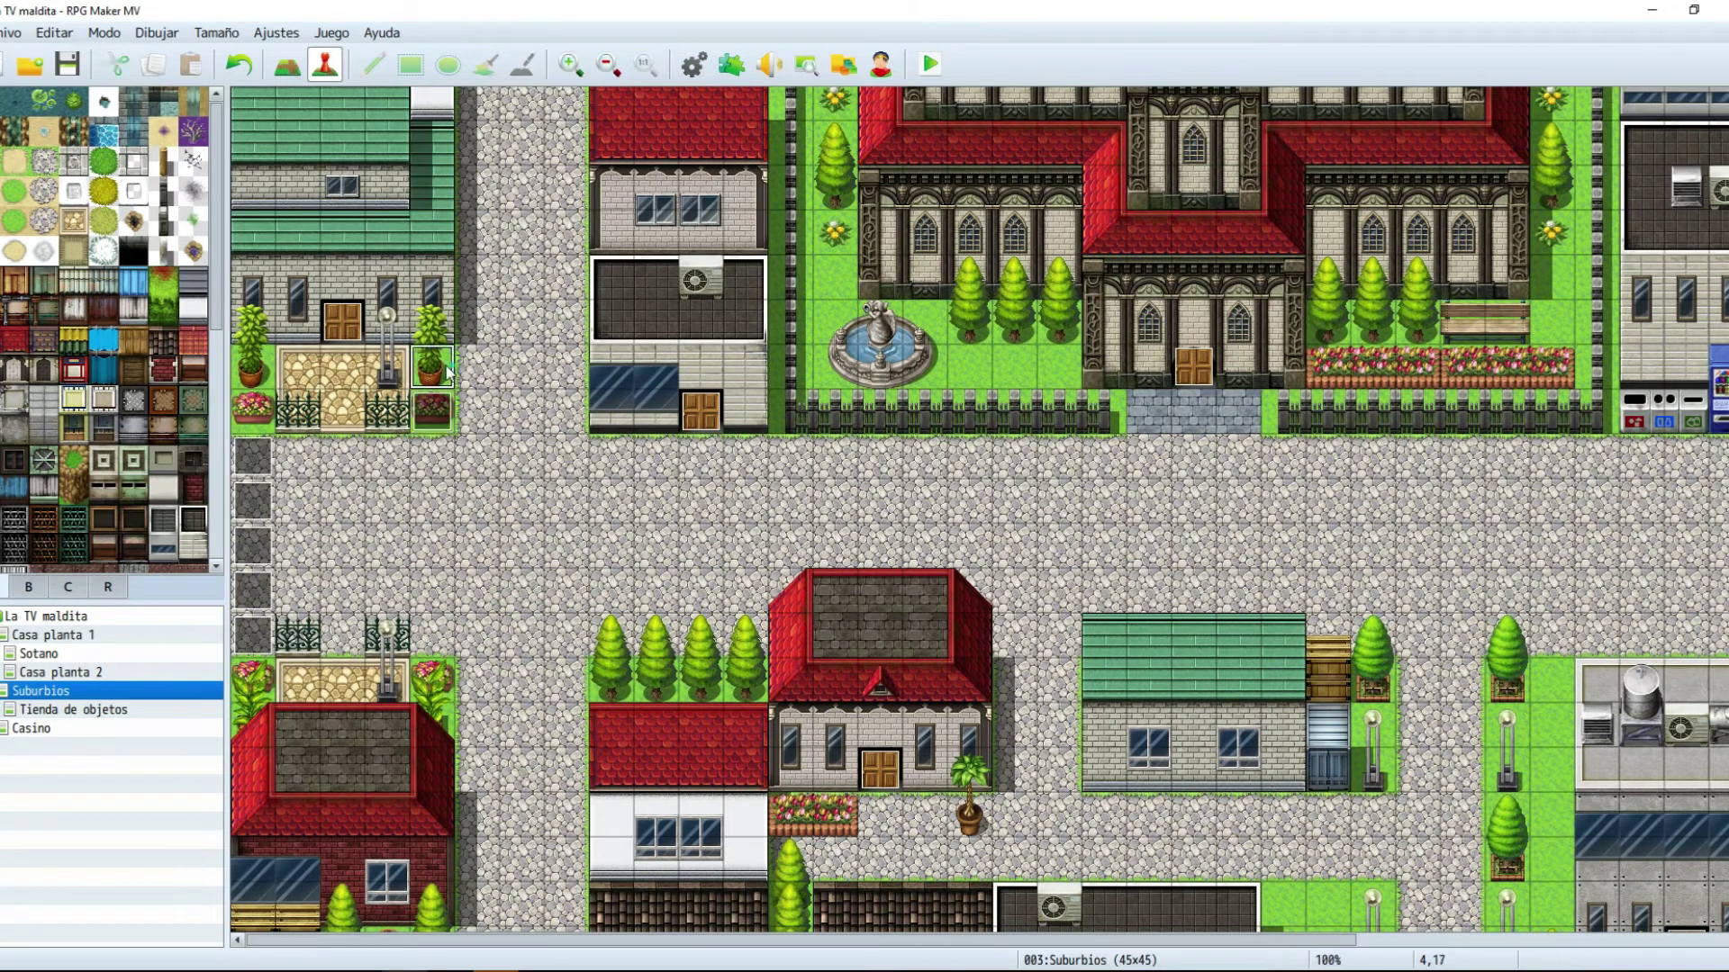
{"action": "double_click", "coordinate": [436, 360]}
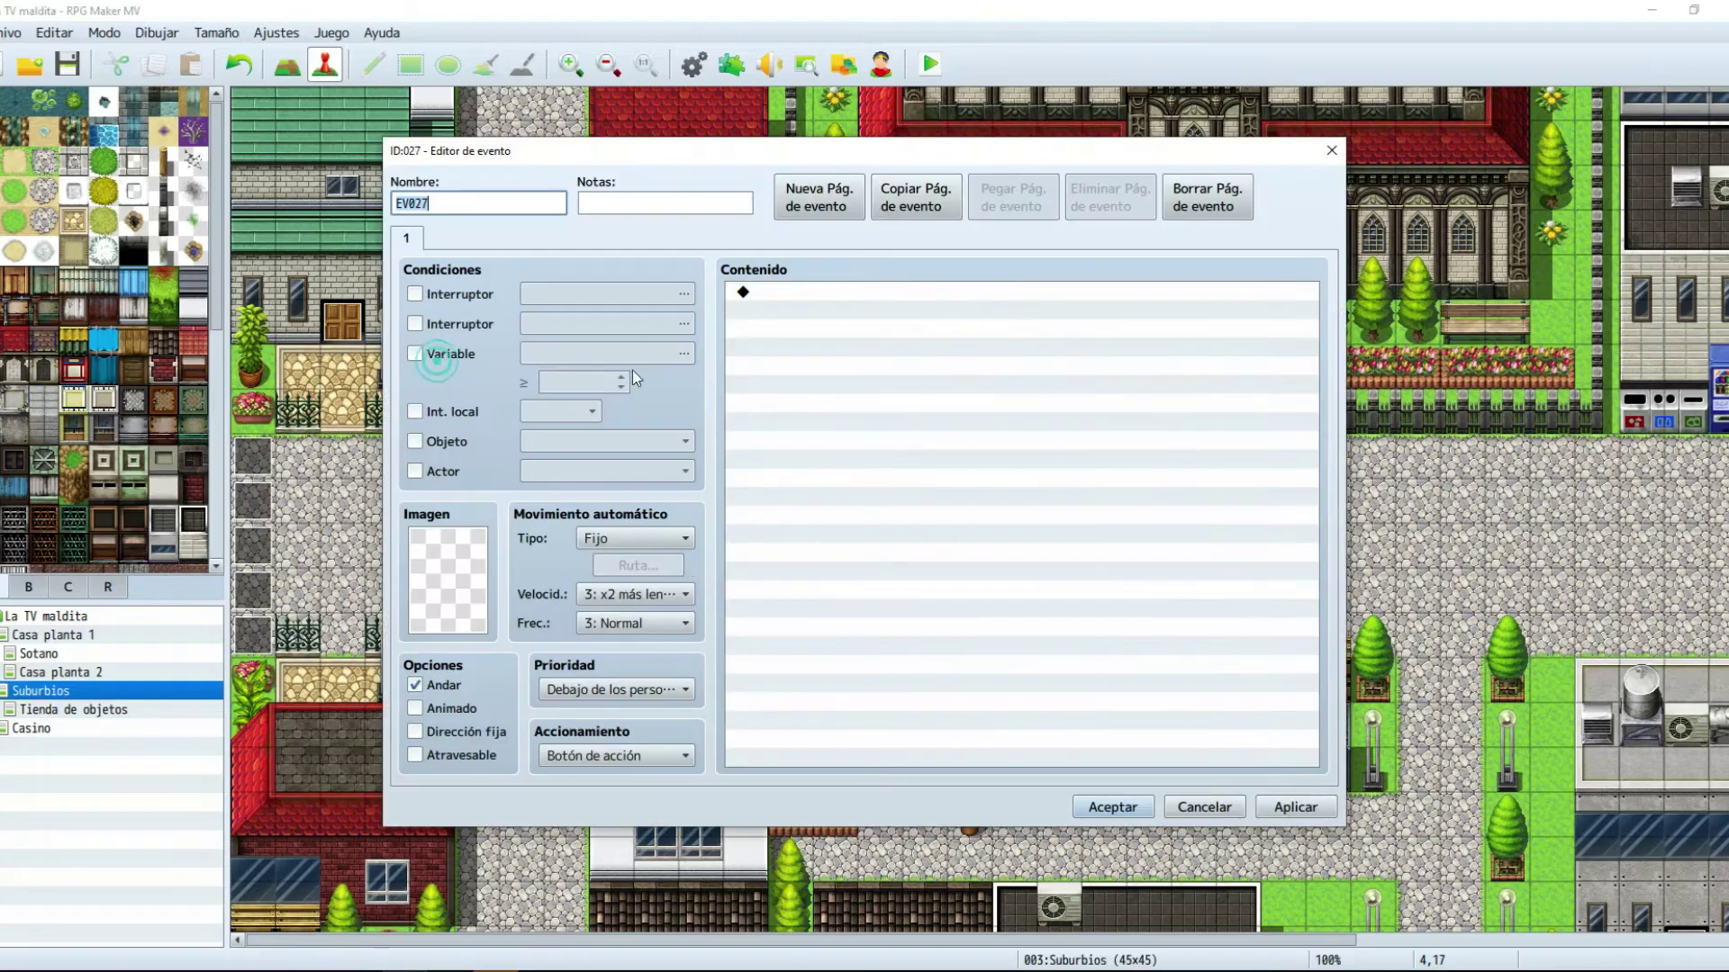
{"action": "double_click", "coordinate": [792, 306]}
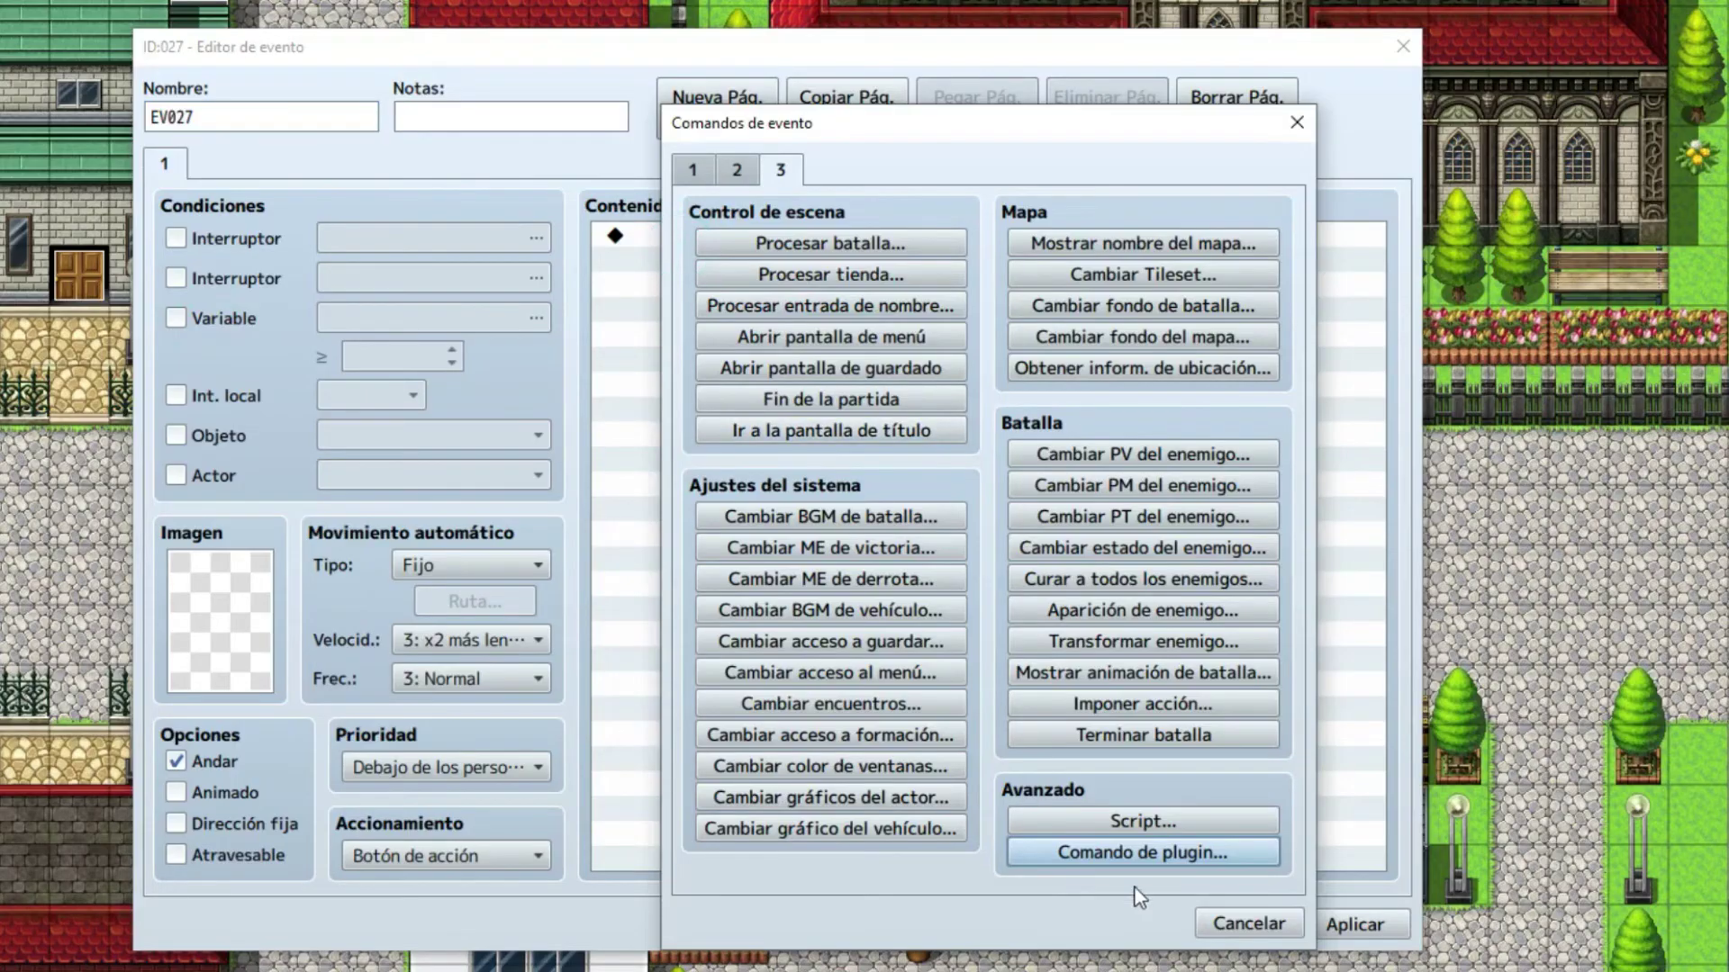
{"action": "left_click", "coordinate": [1133, 854]}
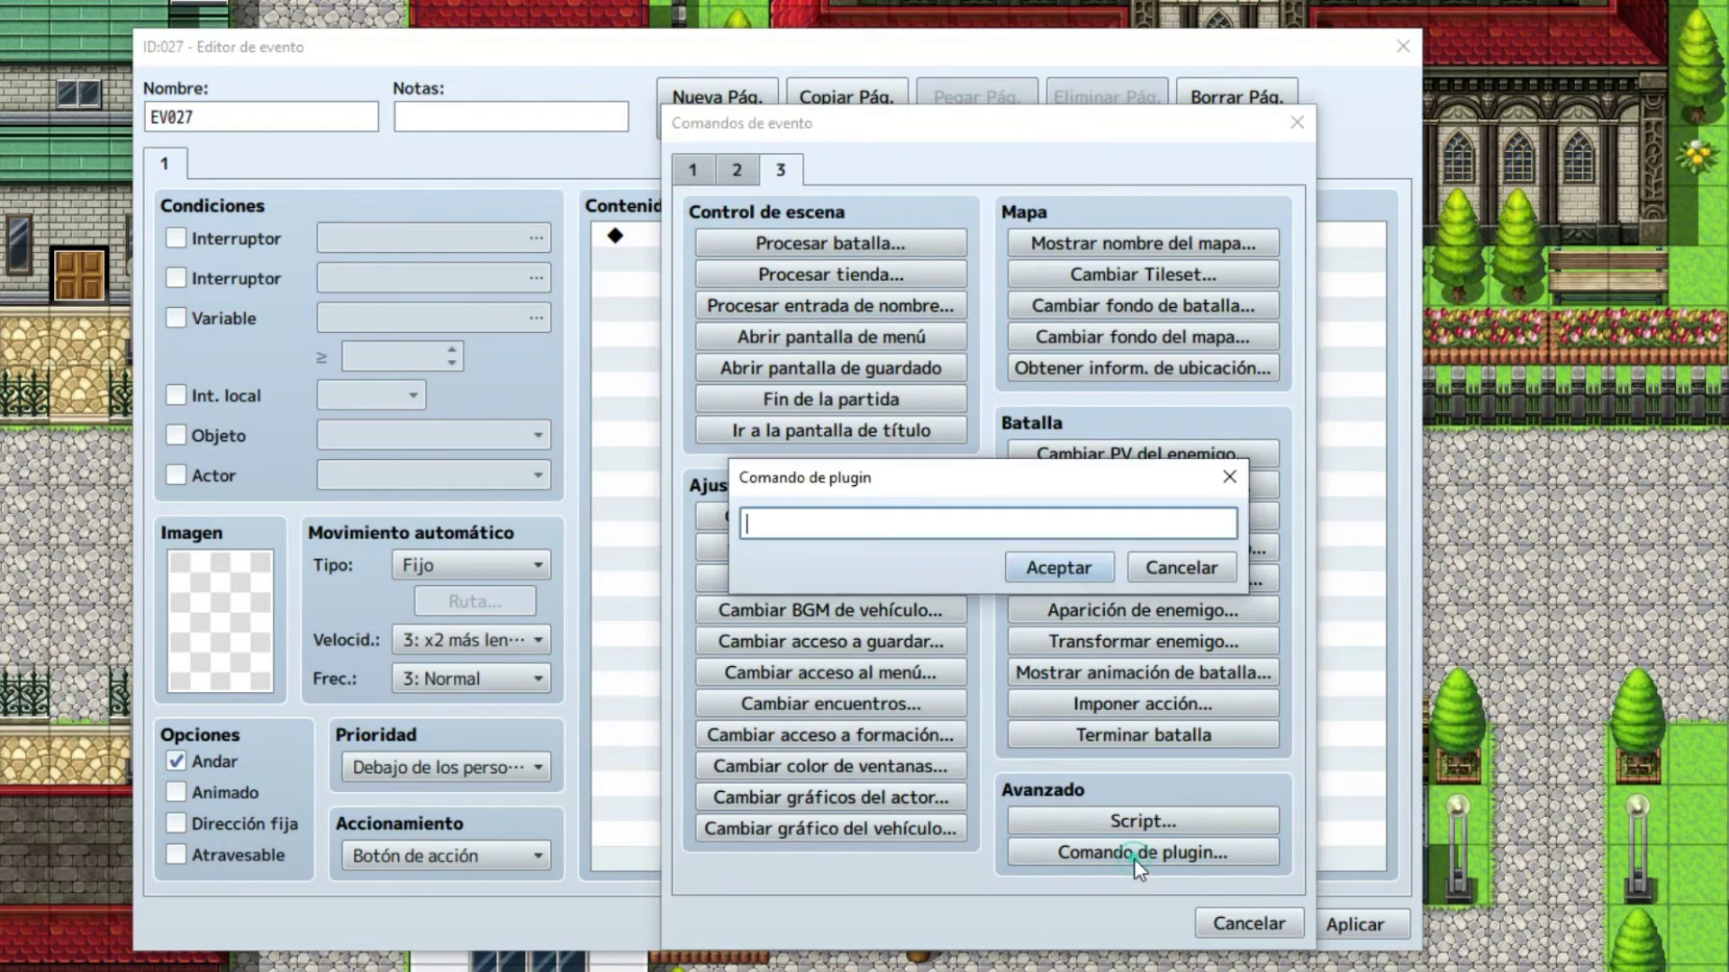
{"action": "left_click", "coordinate": [907, 515]}
{"action": "type", "text": "Fog0pp"}
{"action": "type", "text": "acity"}
{"action": "type", "text": "1"}
{"action": "type", "text": "0 30"}
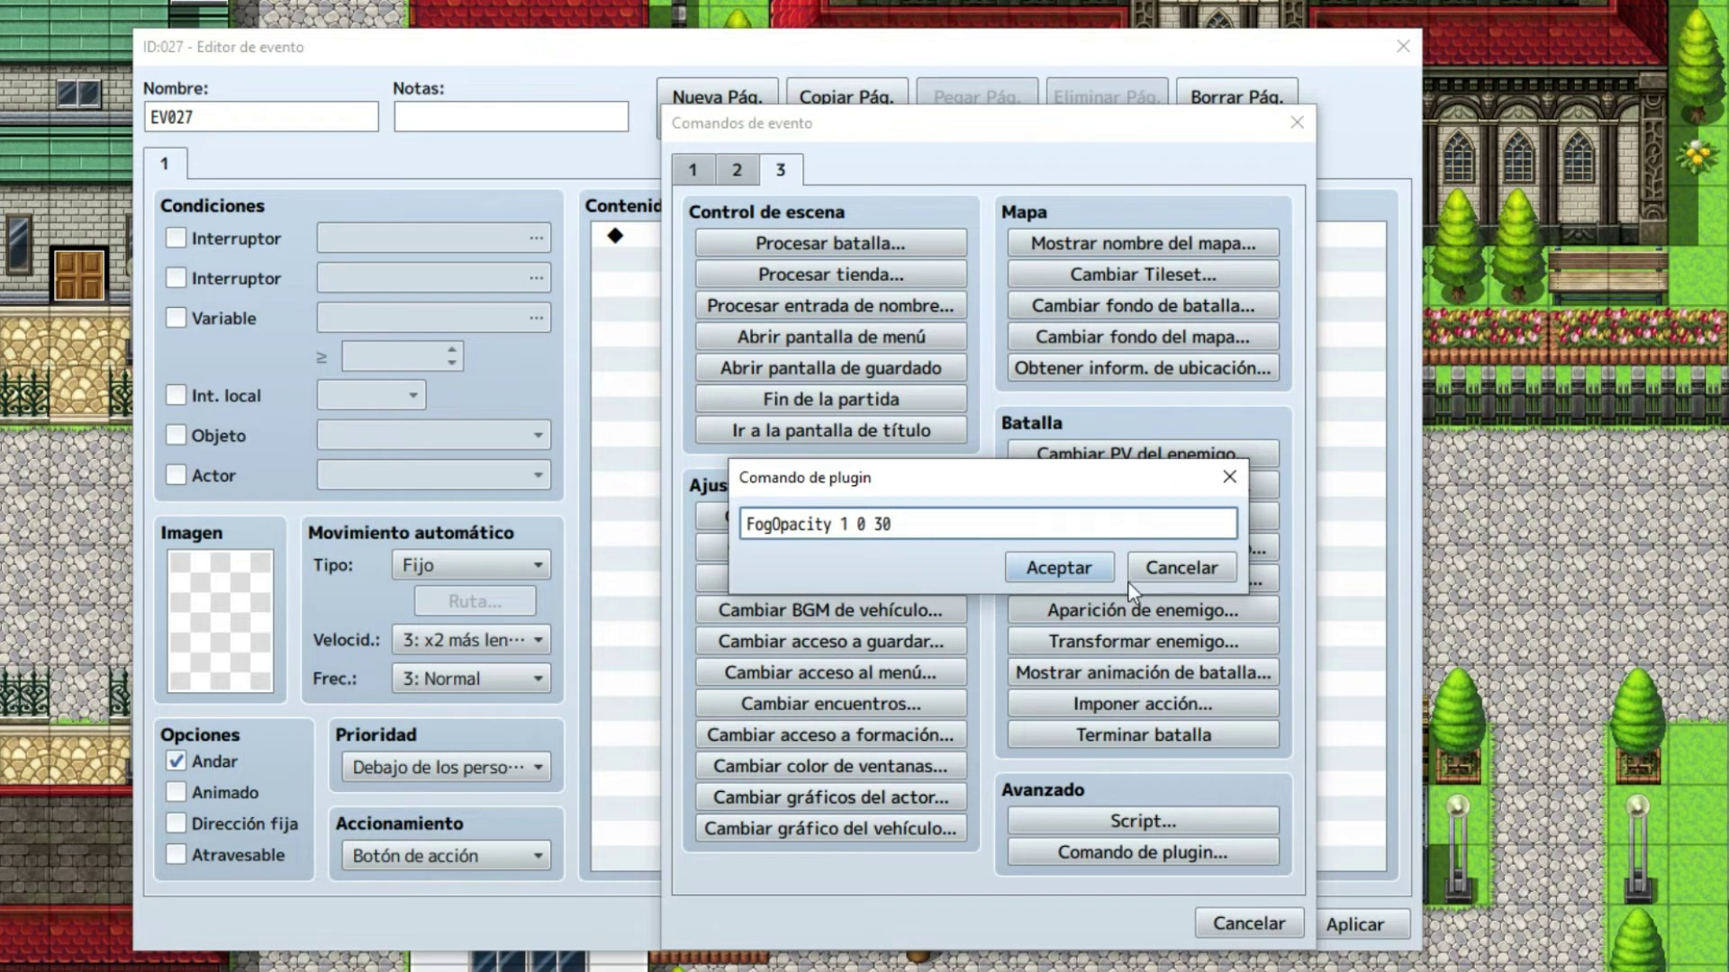
{"action": "left_click", "coordinate": [1057, 567]}
Step: Set the potted plant event's priority to the same level as the characters, and apply and accept the event
{"action": "left_click", "coordinate": [1354, 920]}
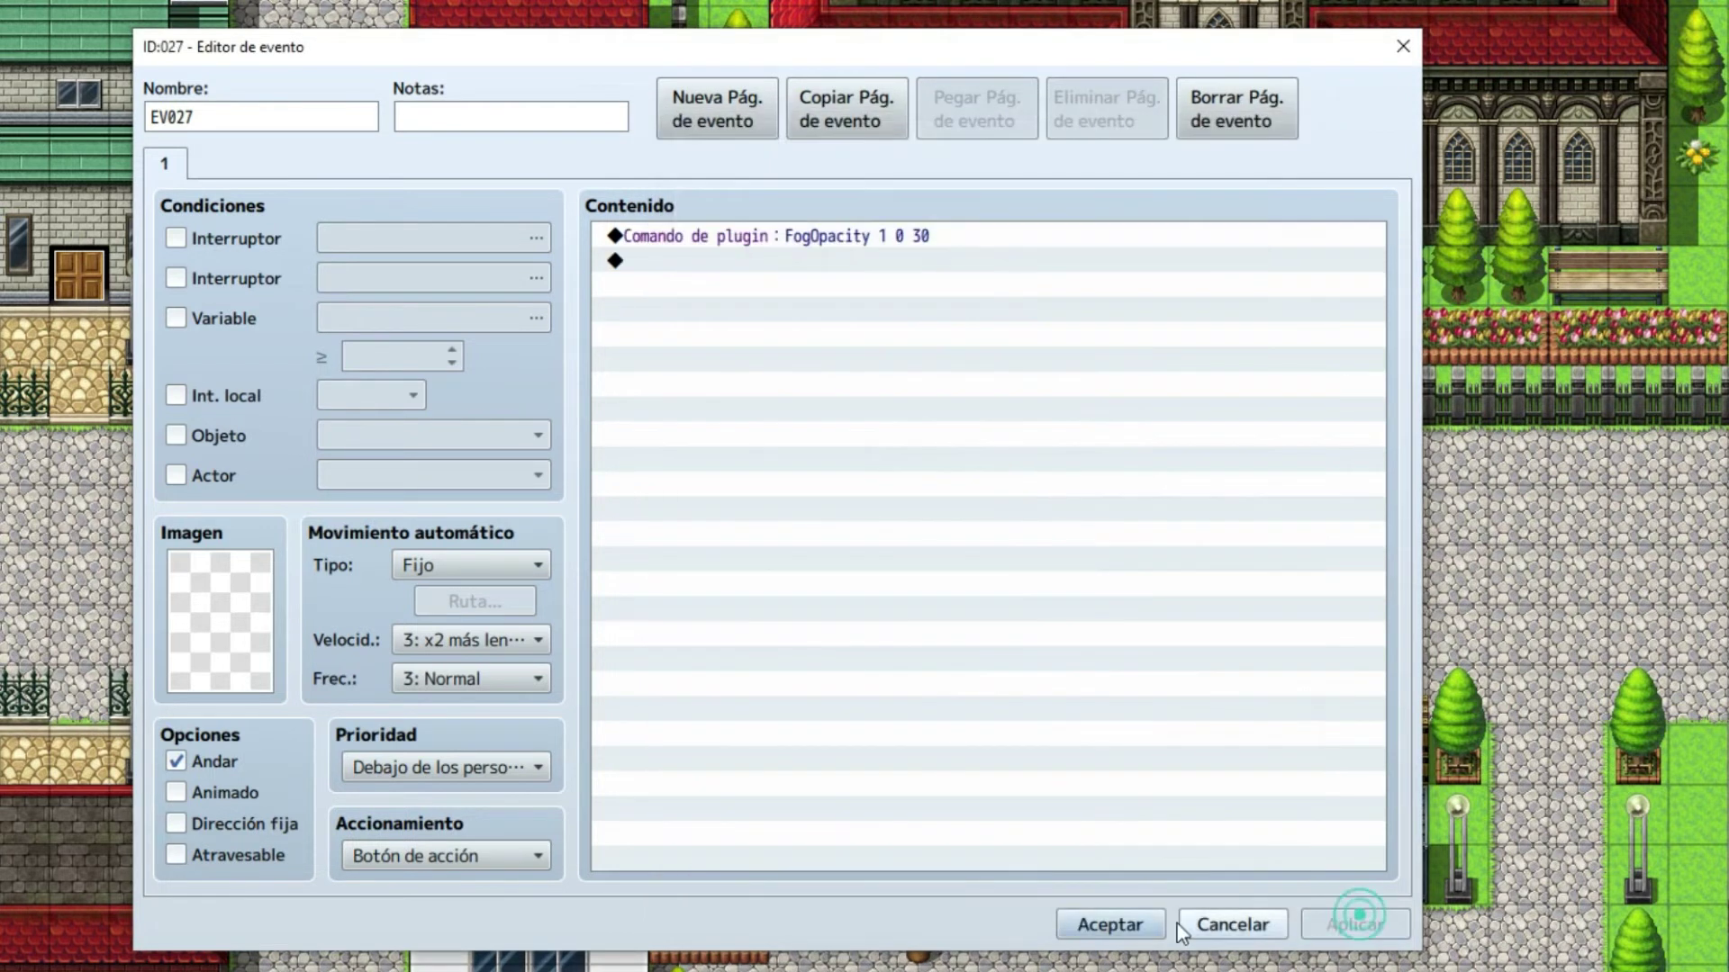
{"action": "left_click", "coordinate": [448, 767]}
{"action": "left_click", "coordinate": [447, 829]}
{"action": "left_click", "coordinate": [1354, 925]}
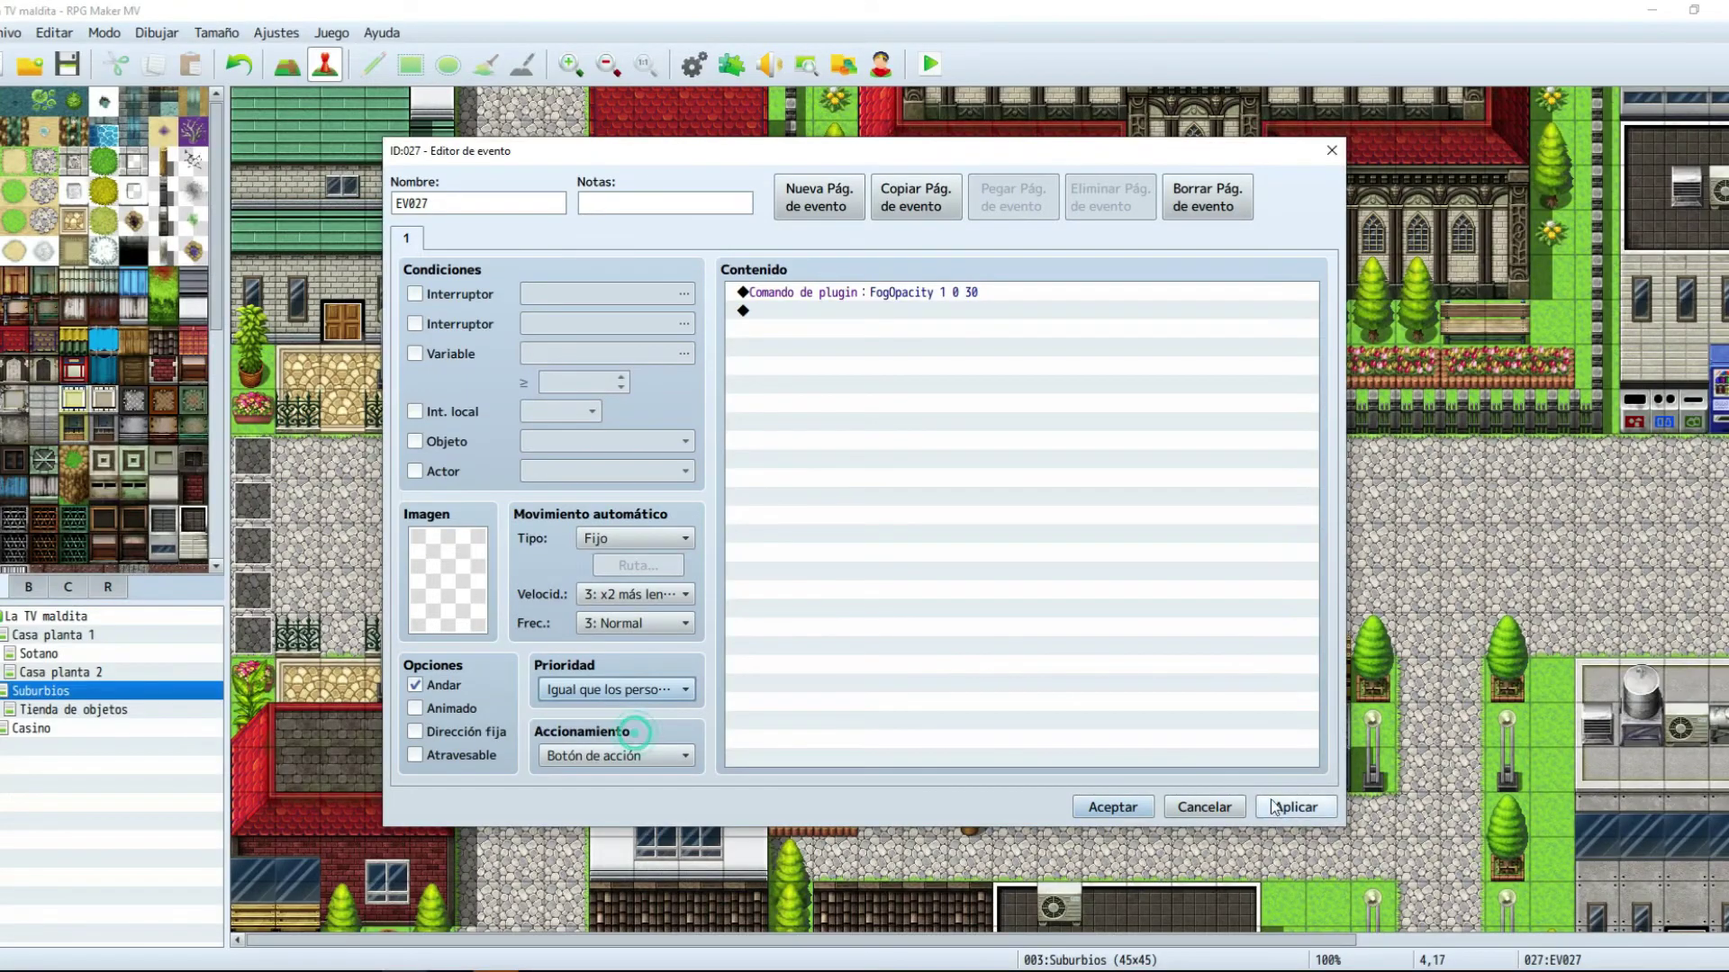
{"action": "left_click", "coordinate": [1109, 807]}
Step: Save the project changes for a new playtest and begin a new game from the title screen
{"action": "left_click", "coordinate": [930, 63]}
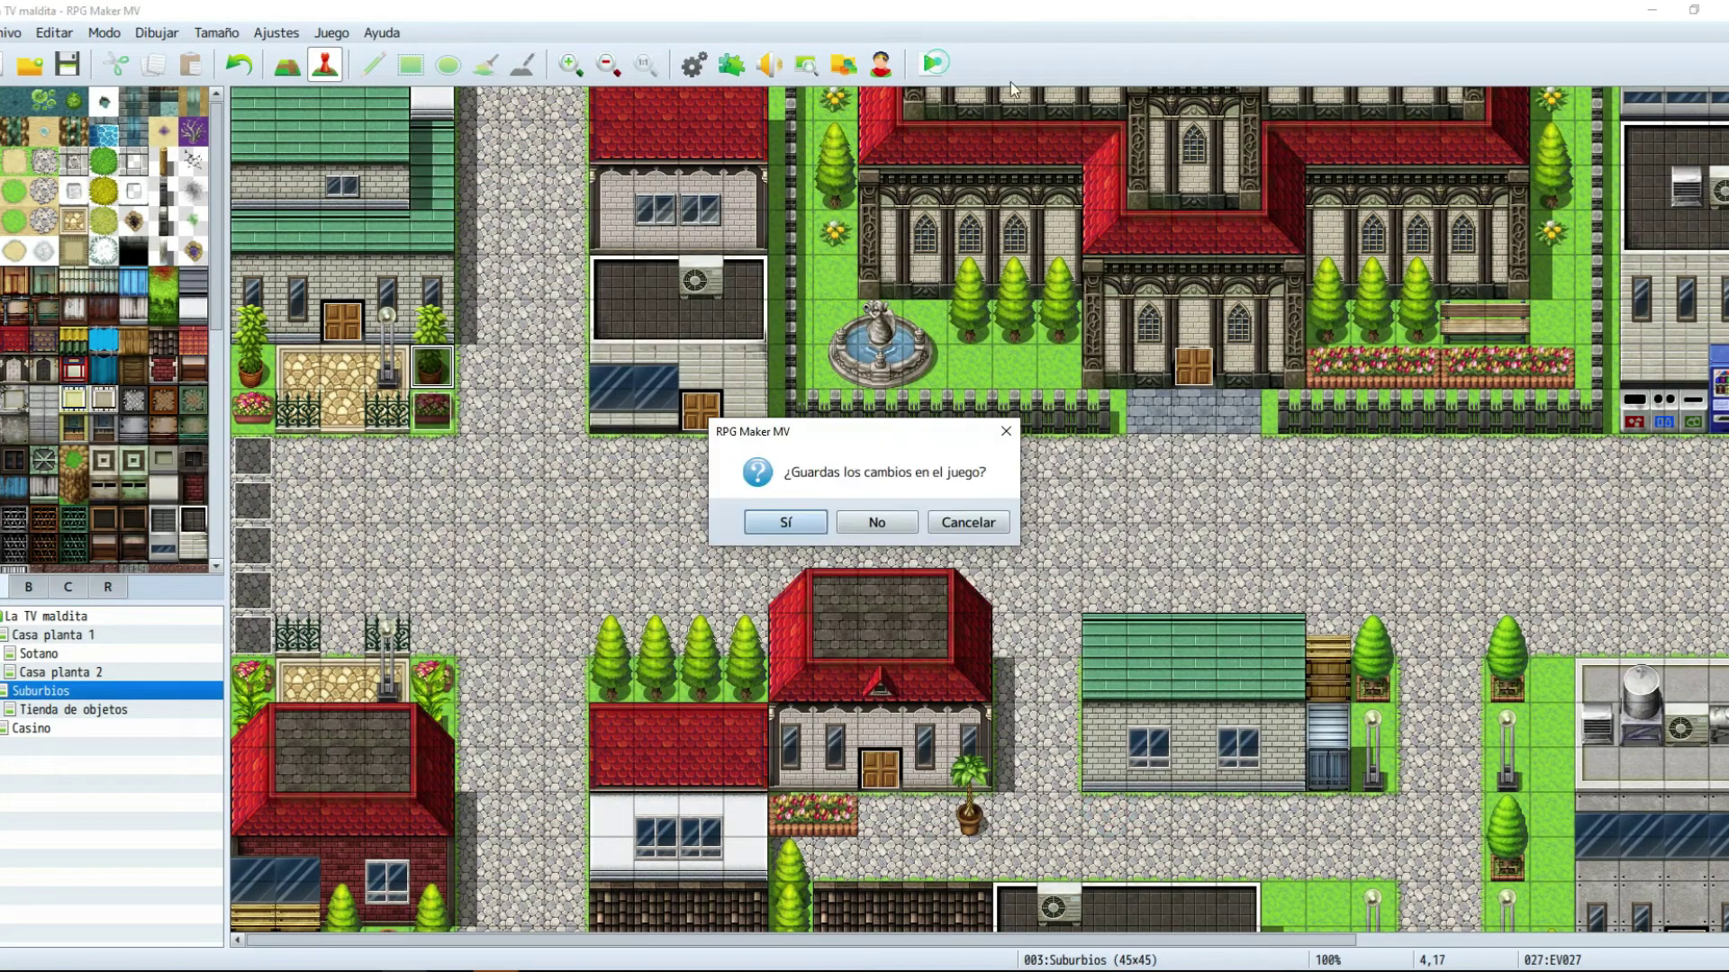
{"action": "left_click", "coordinate": [816, 522]}
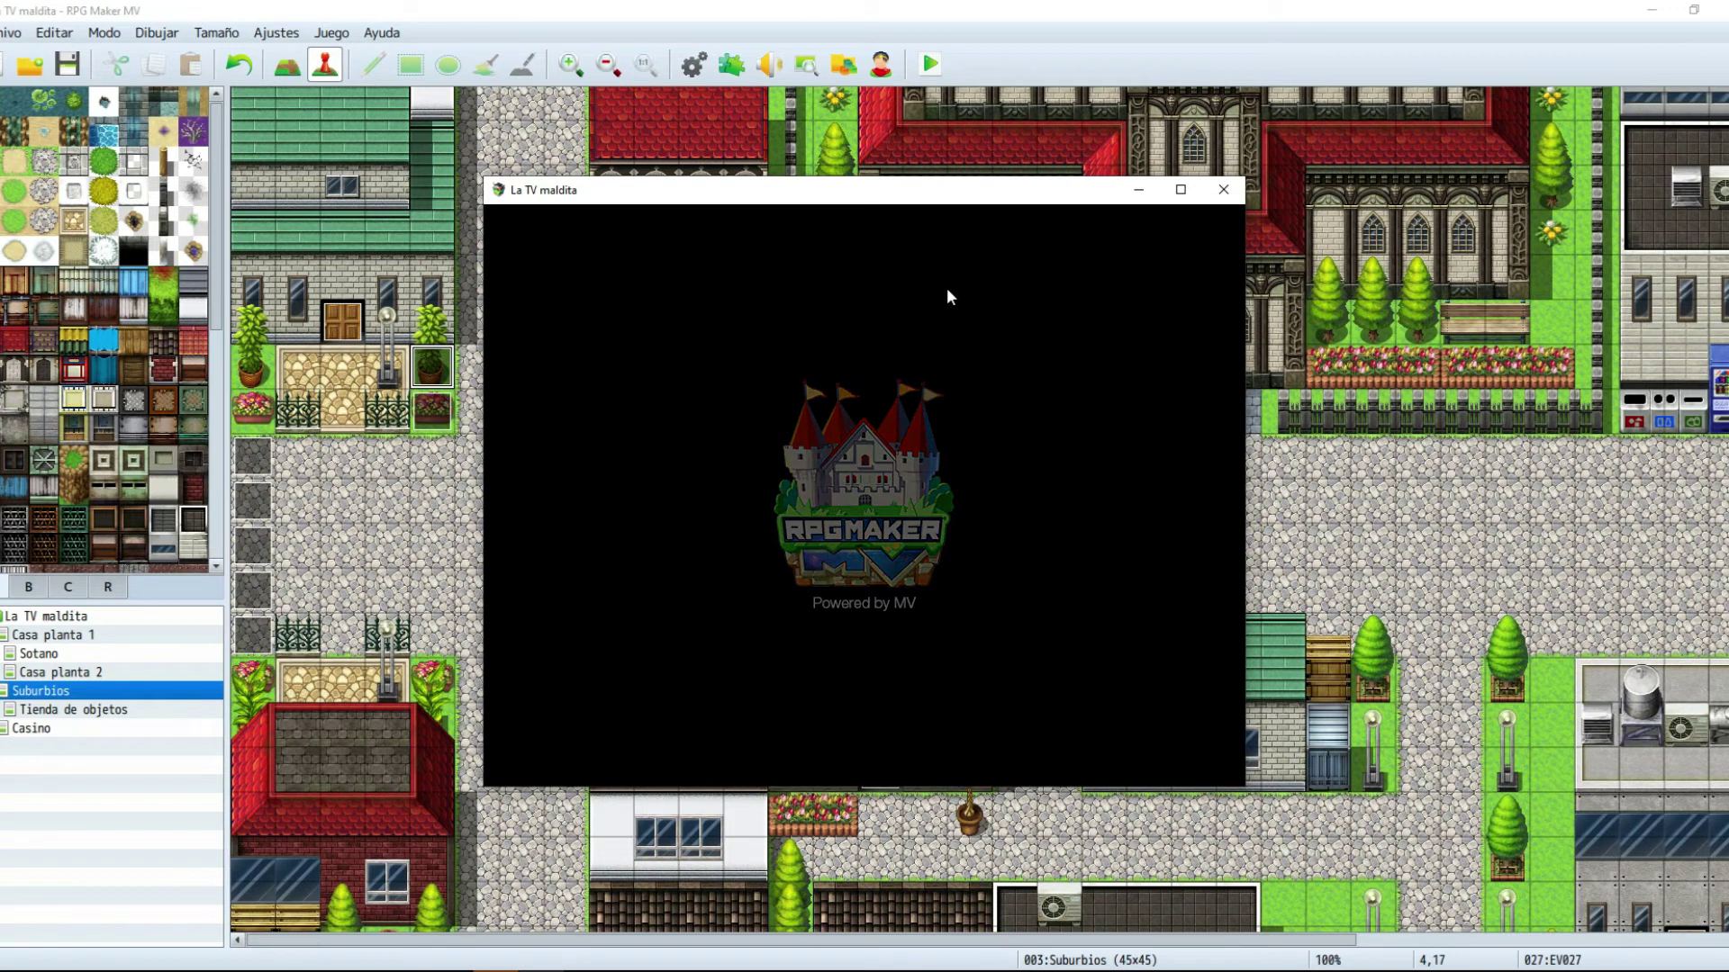
{"action": "left_click", "coordinate": [888, 199]}
{"action": "key", "text": "Return"}
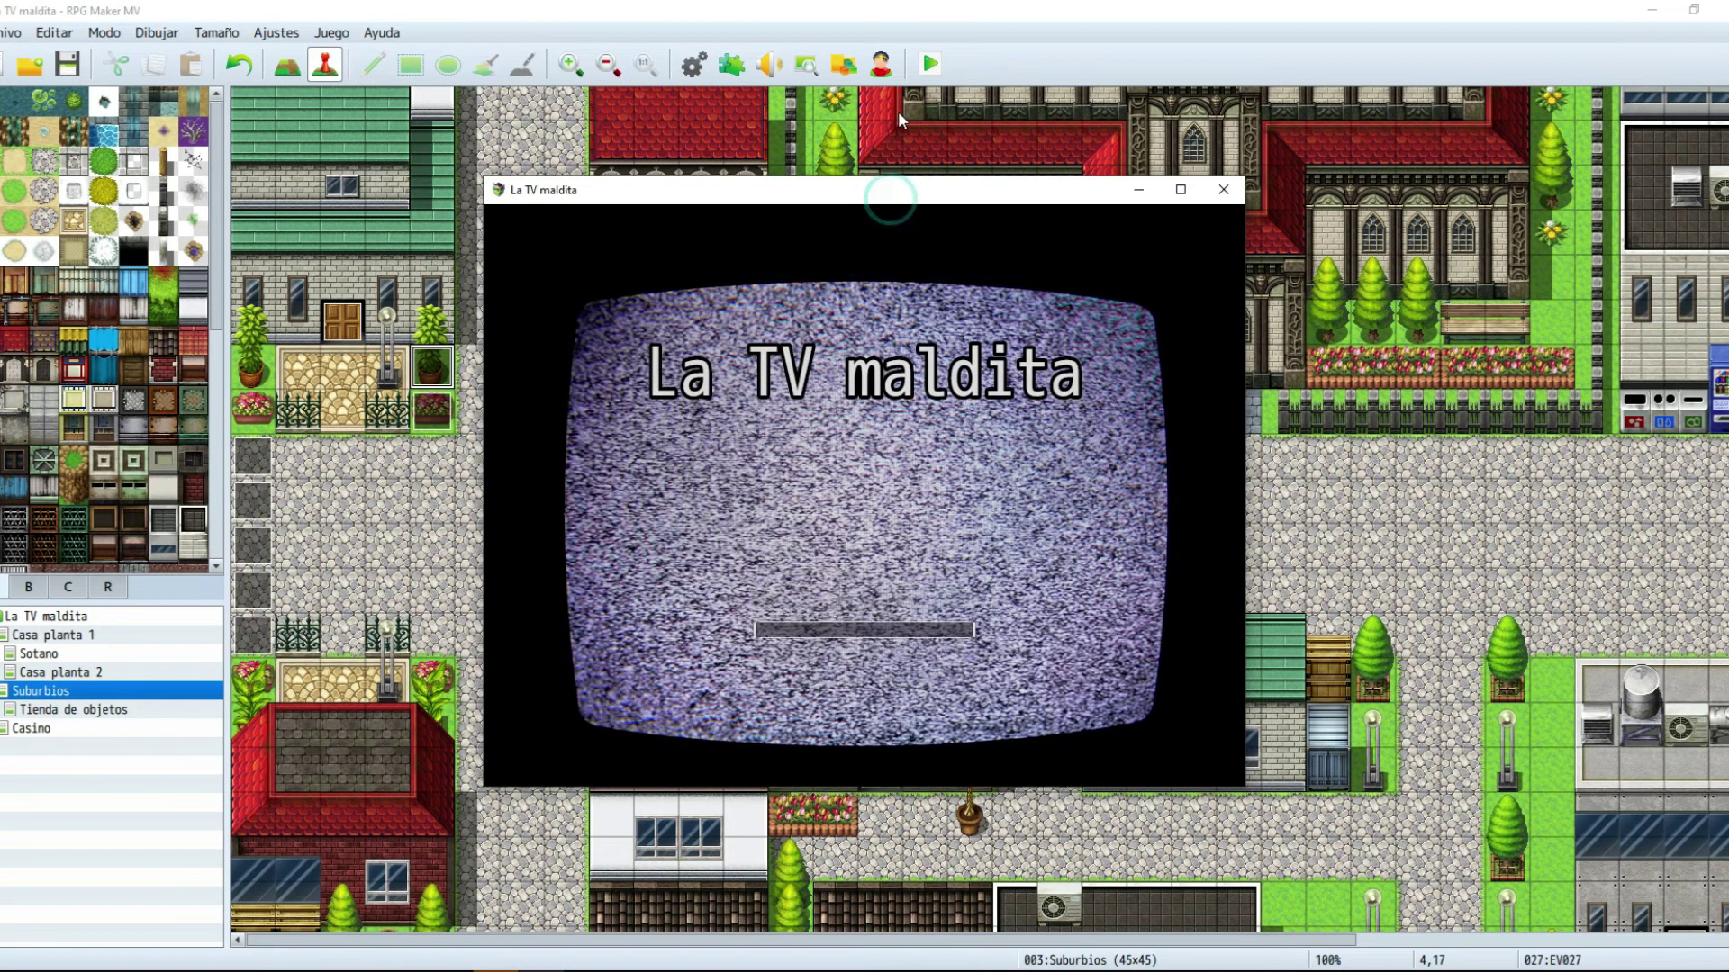
{"action": "key", "text": "Return"}
{"action": "key", "text": "Return"}
{"action": "key", "text": "Return"}
Step: Walk the character down out of the house and along the Ciudad street towards the potted plant
{"action": "key", "text": "Down"}
{"action": "key", "text": "Down"}
{"action": "key", "text": "Down"}
{"action": "key", "text": "Down"}
{"action": "key", "text": "Down"}
{"action": "key", "text": "Down"}
{"action": "key", "text": "Down"}
{"action": "key", "text": "Right"}
{"action": "key", "text": "Right"}
{"action": "key", "text": "Right"}
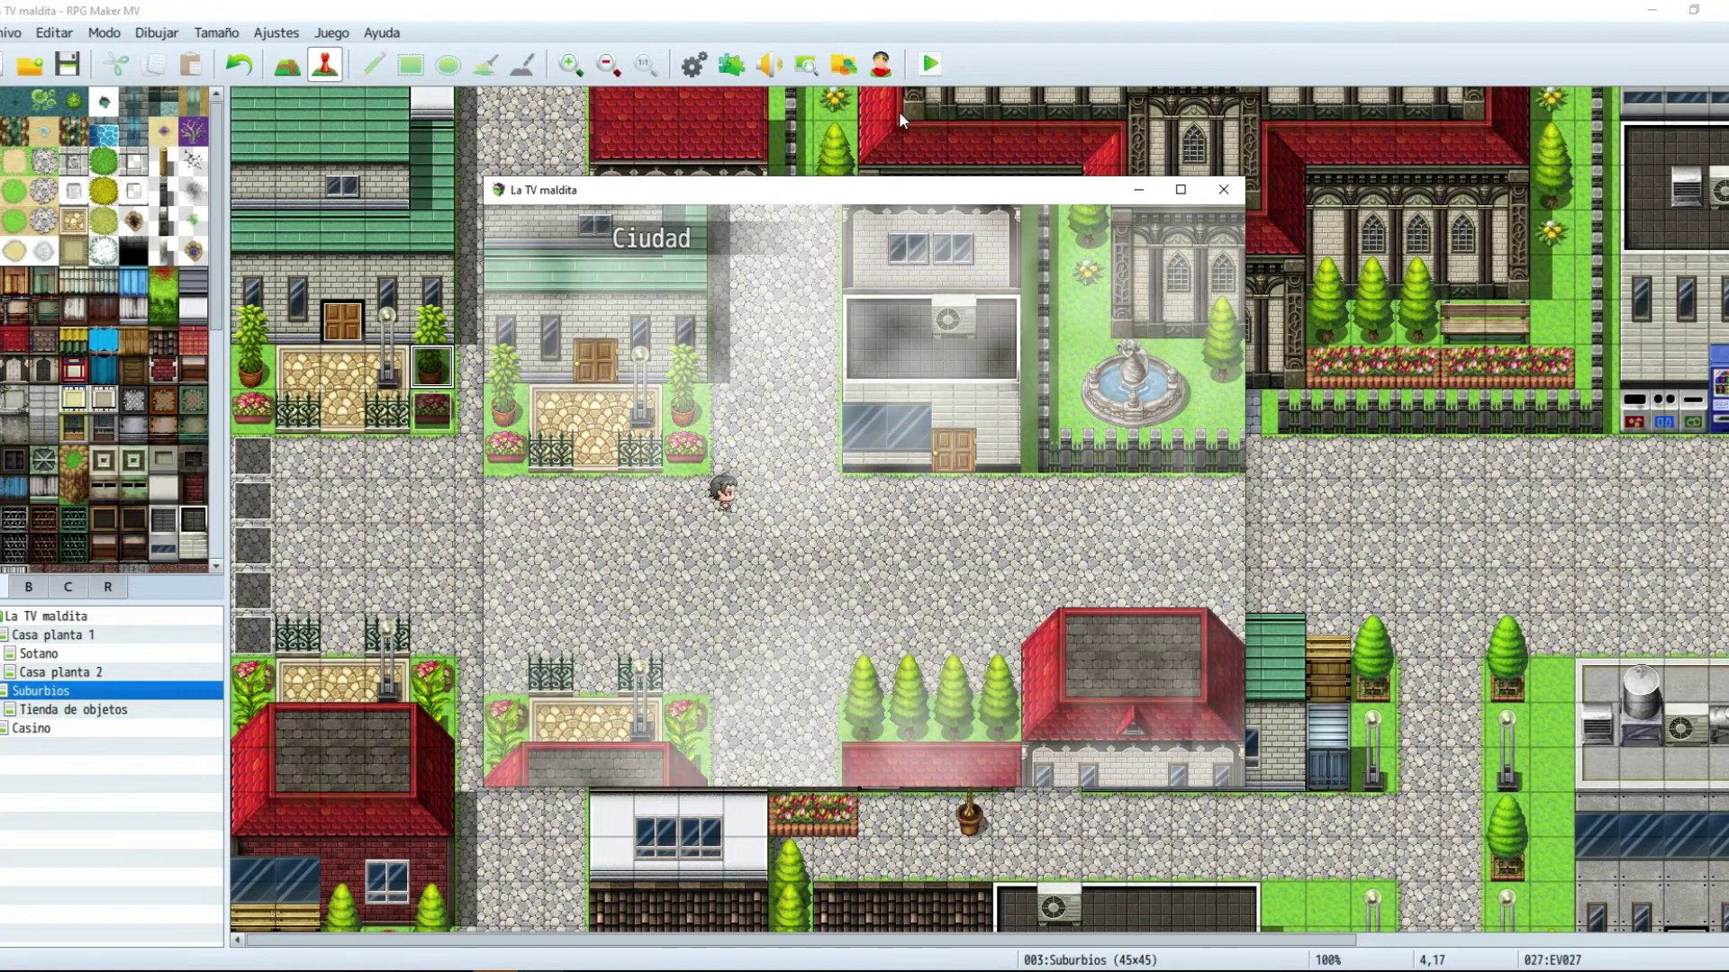
Step: Bring the character up beside the potted plant and test its fog opacity event
{"action": "key", "text": "Up"}
{"action": "key", "text": "Up"}
{"action": "key", "text": "Down"}
{"action": "key", "text": "Up"}
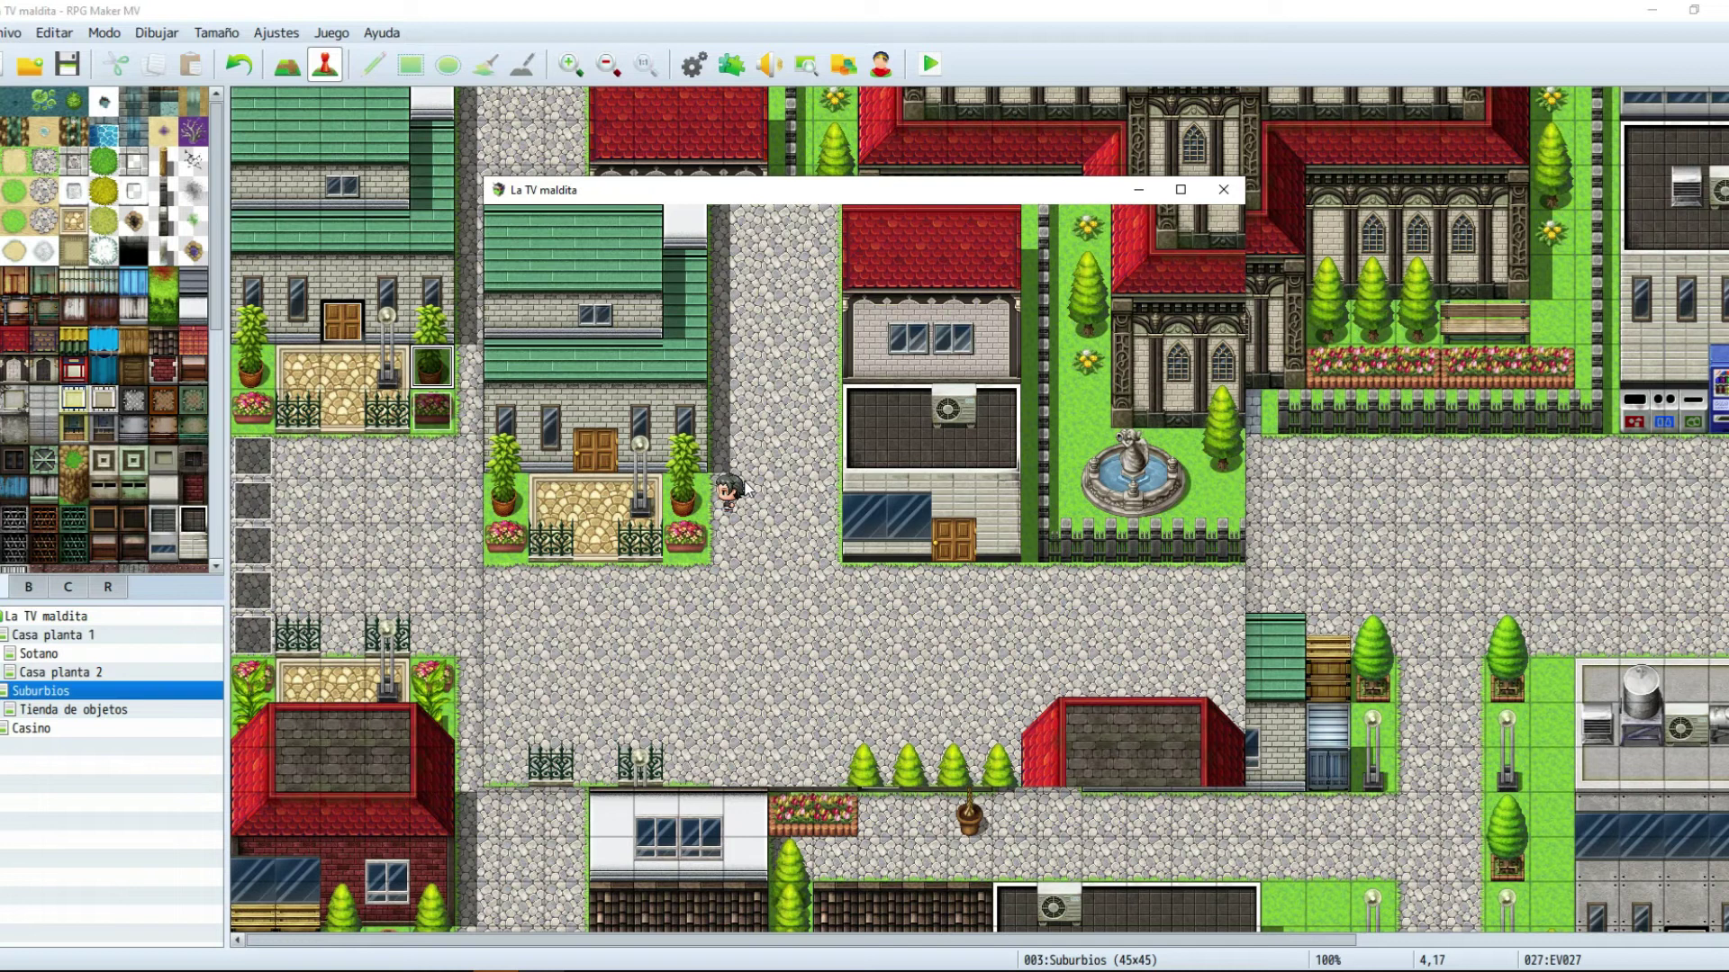
Step: Walk the character back down and along the street to check the fog after the opacity event
{"action": "key", "text": "Down"}
{"action": "key", "text": "Down"}
{"action": "key", "text": "Down"}
{"action": "key", "text": "Left"}
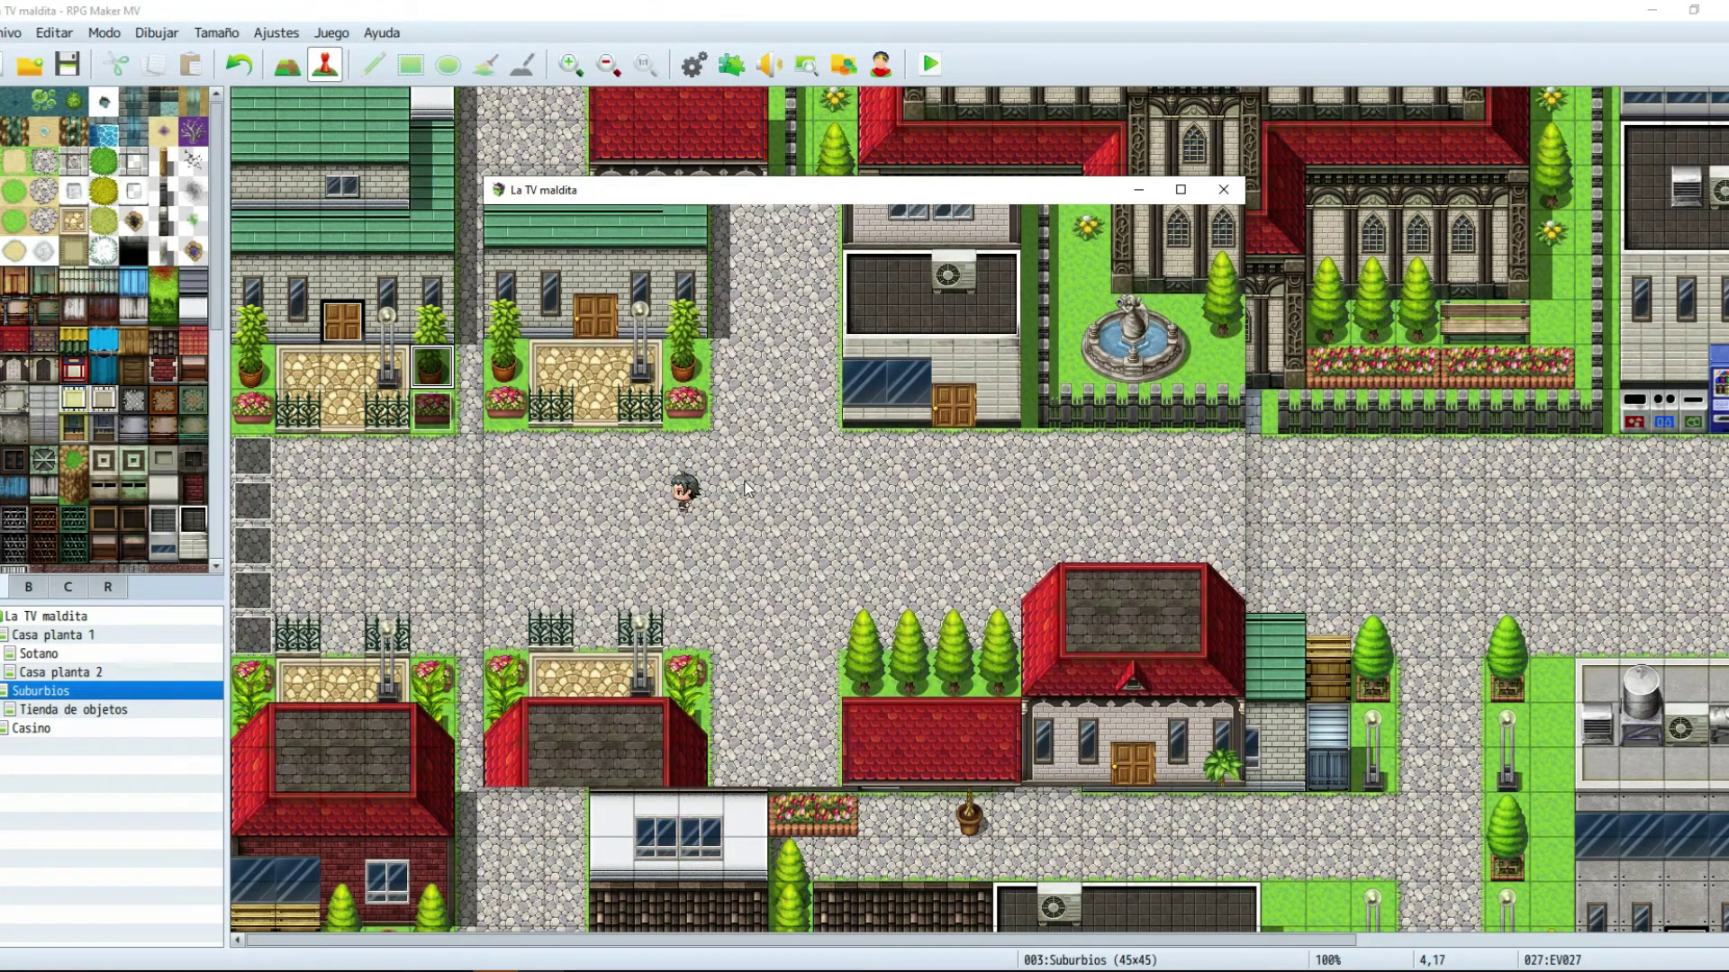
{"action": "key", "text": "Right"}
{"action": "key", "text": "Right"}
{"action": "key", "text": "Right"}
{"action": "key", "text": "Down"}
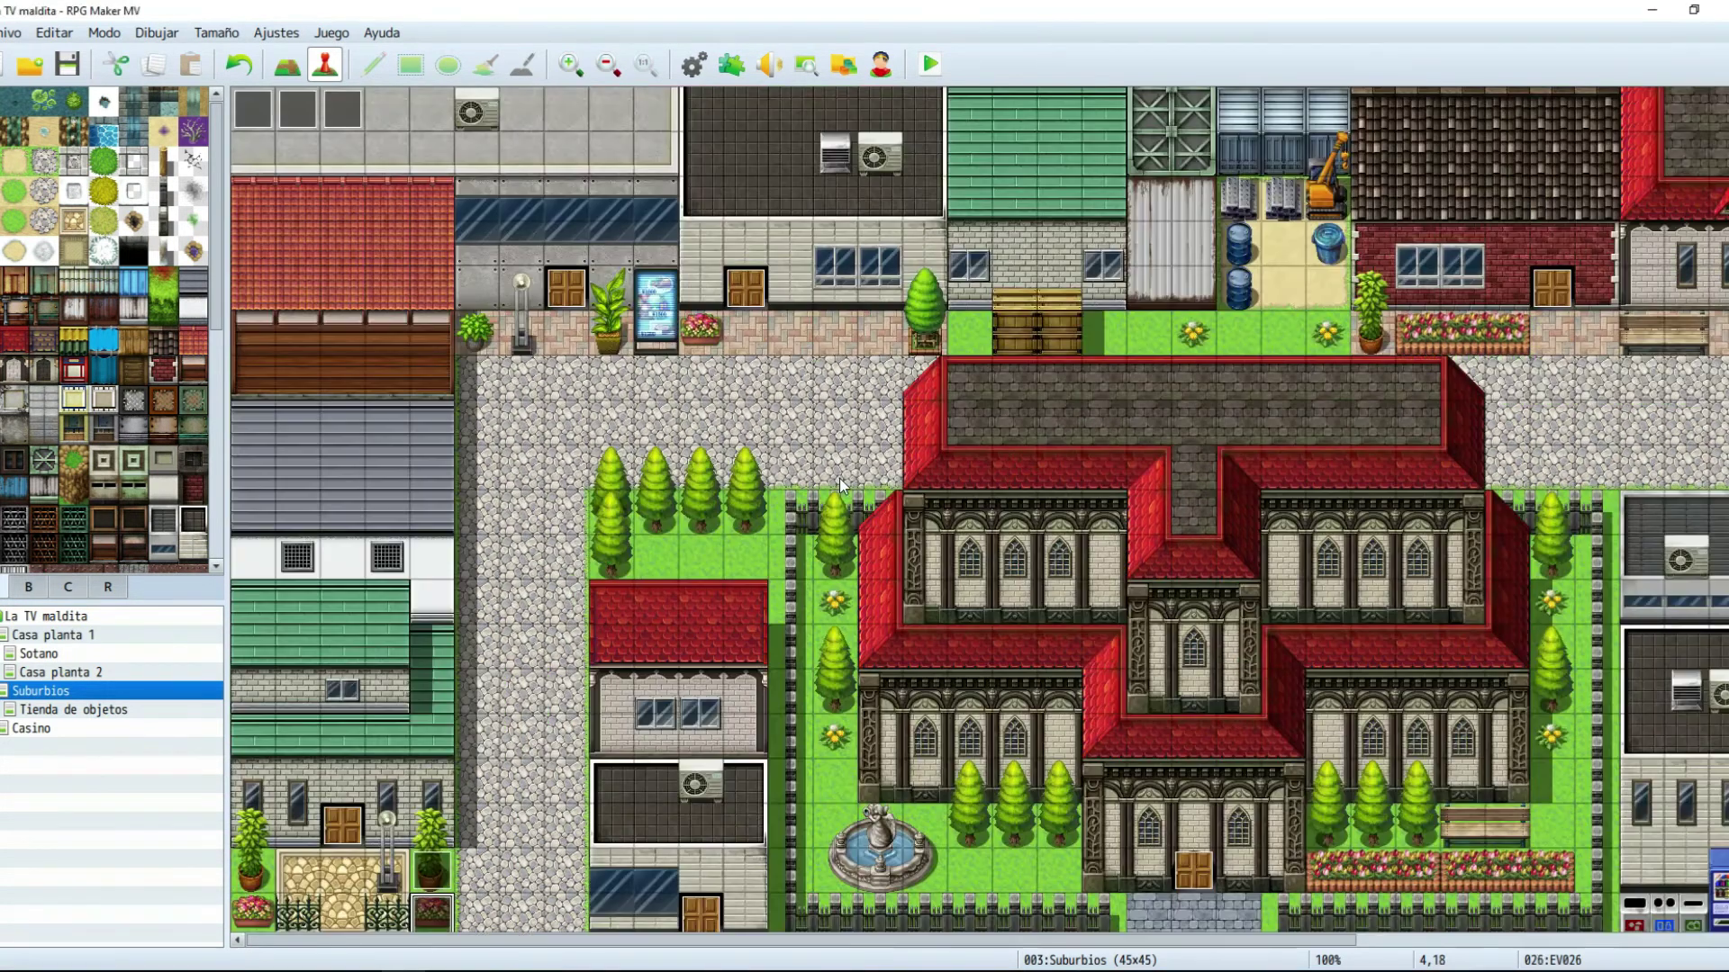
{"action": "scroll", "coordinate": [839, 485], "scroll_direction": "down", "scroll_amount": 10}
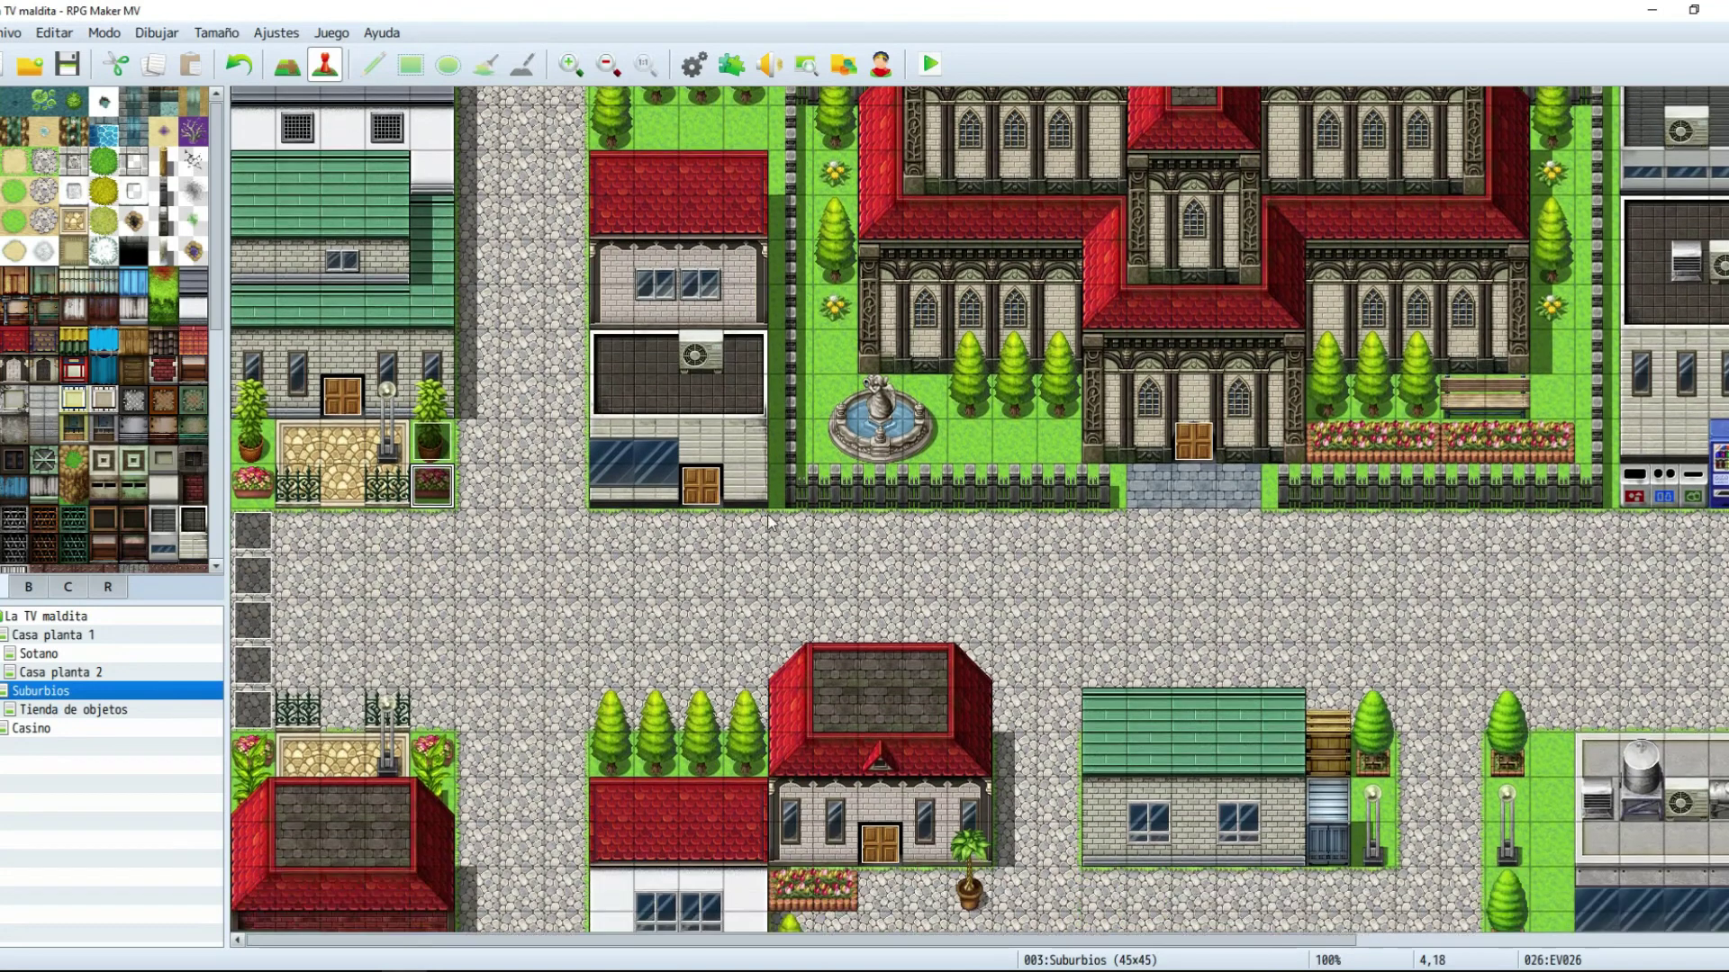
{"action": "scroll", "coordinate": [770, 520], "scroll_direction": "down", "scroll_amount": 10}
{"action": "scroll", "coordinate": [569, 503], "scroll_direction": "down", "scroll_amount": 7}
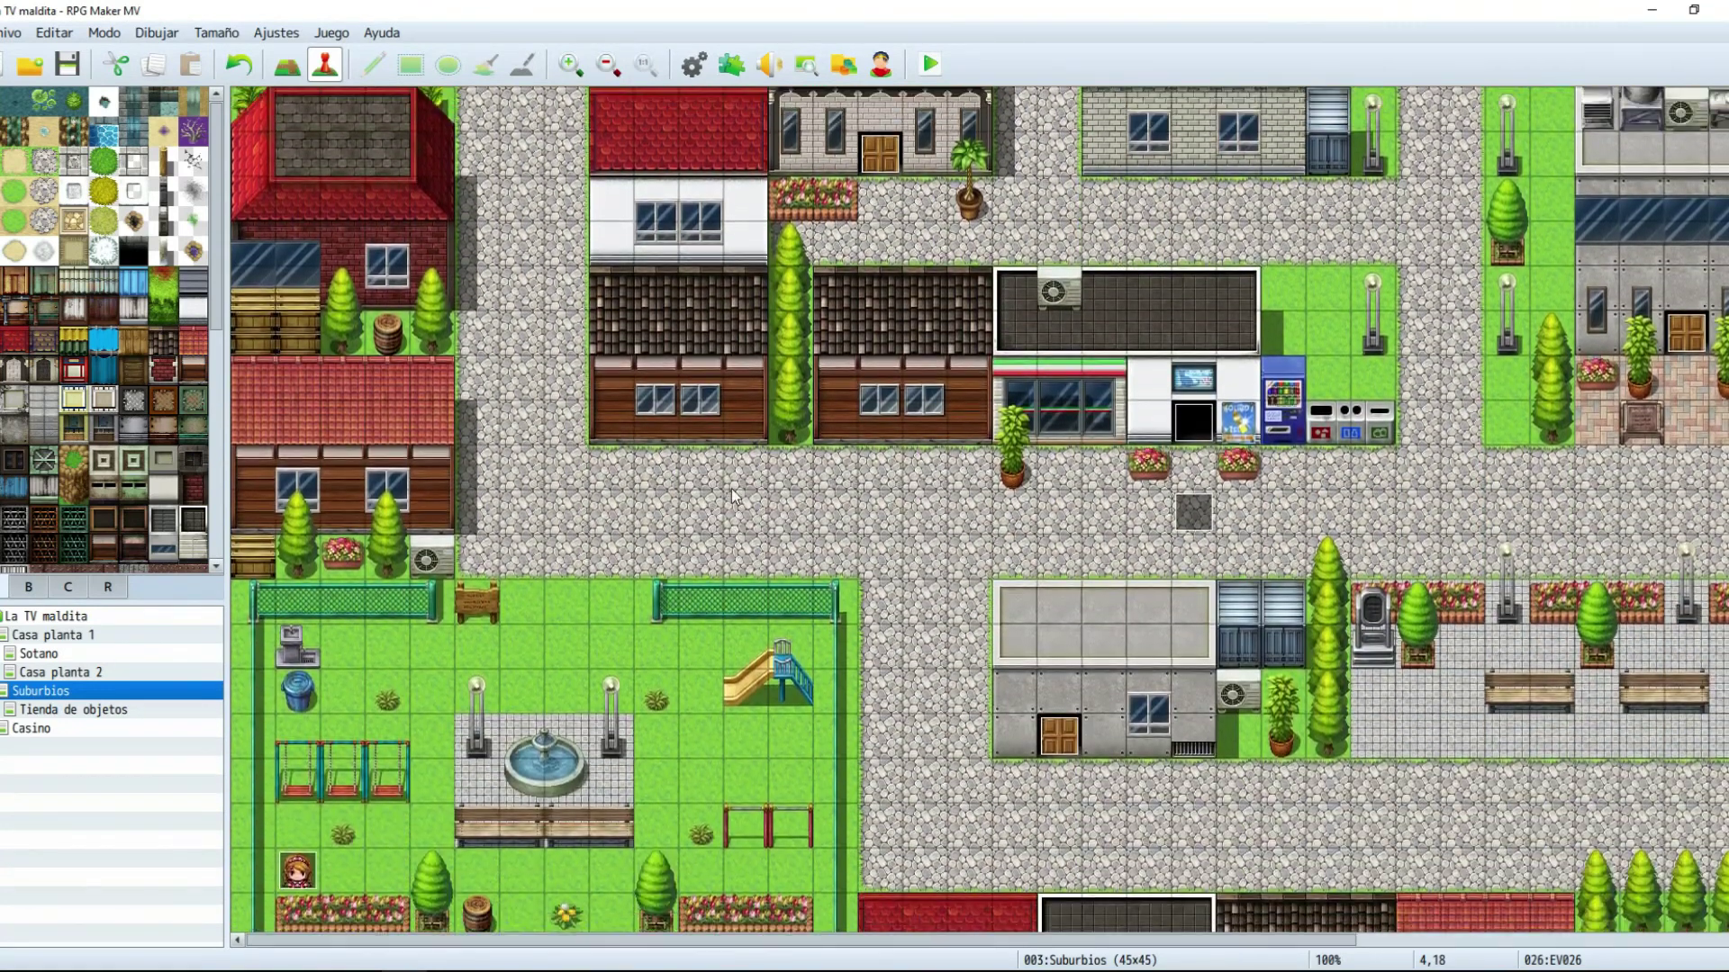
{"action": "scroll", "coordinate": [734, 495], "scroll_direction": "up", "scroll_amount": 2}
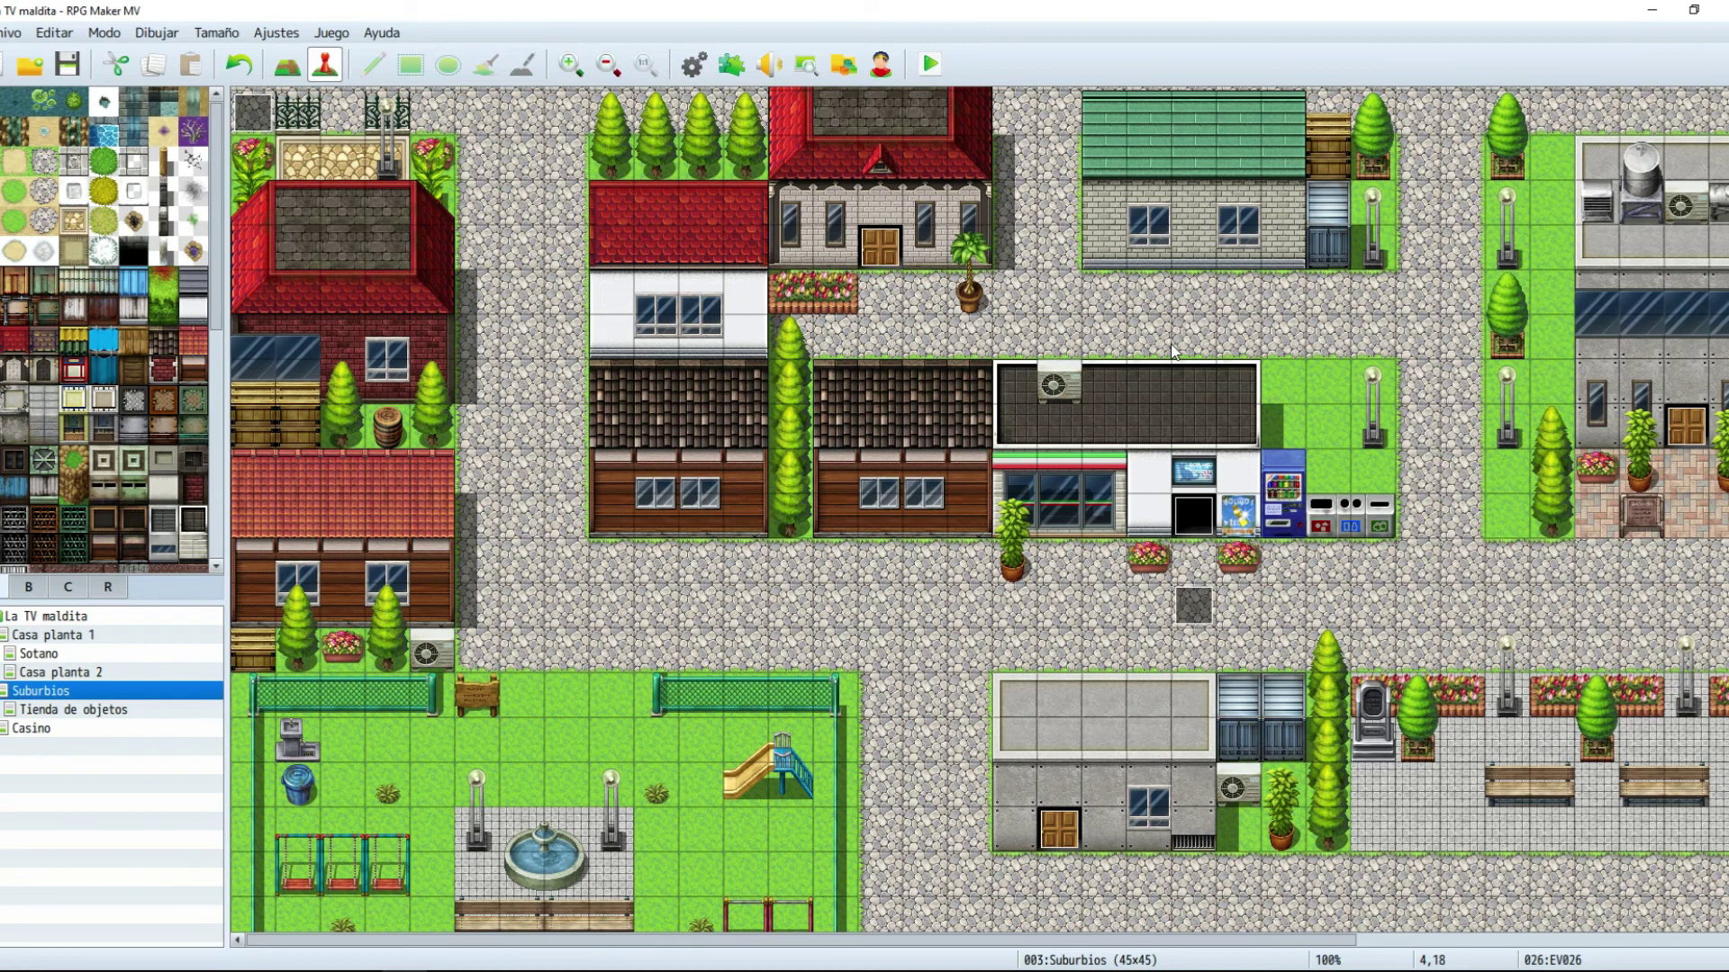
{"action": "scroll", "coordinate": [1172, 352], "scroll_direction": "down", "scroll_amount": 3}
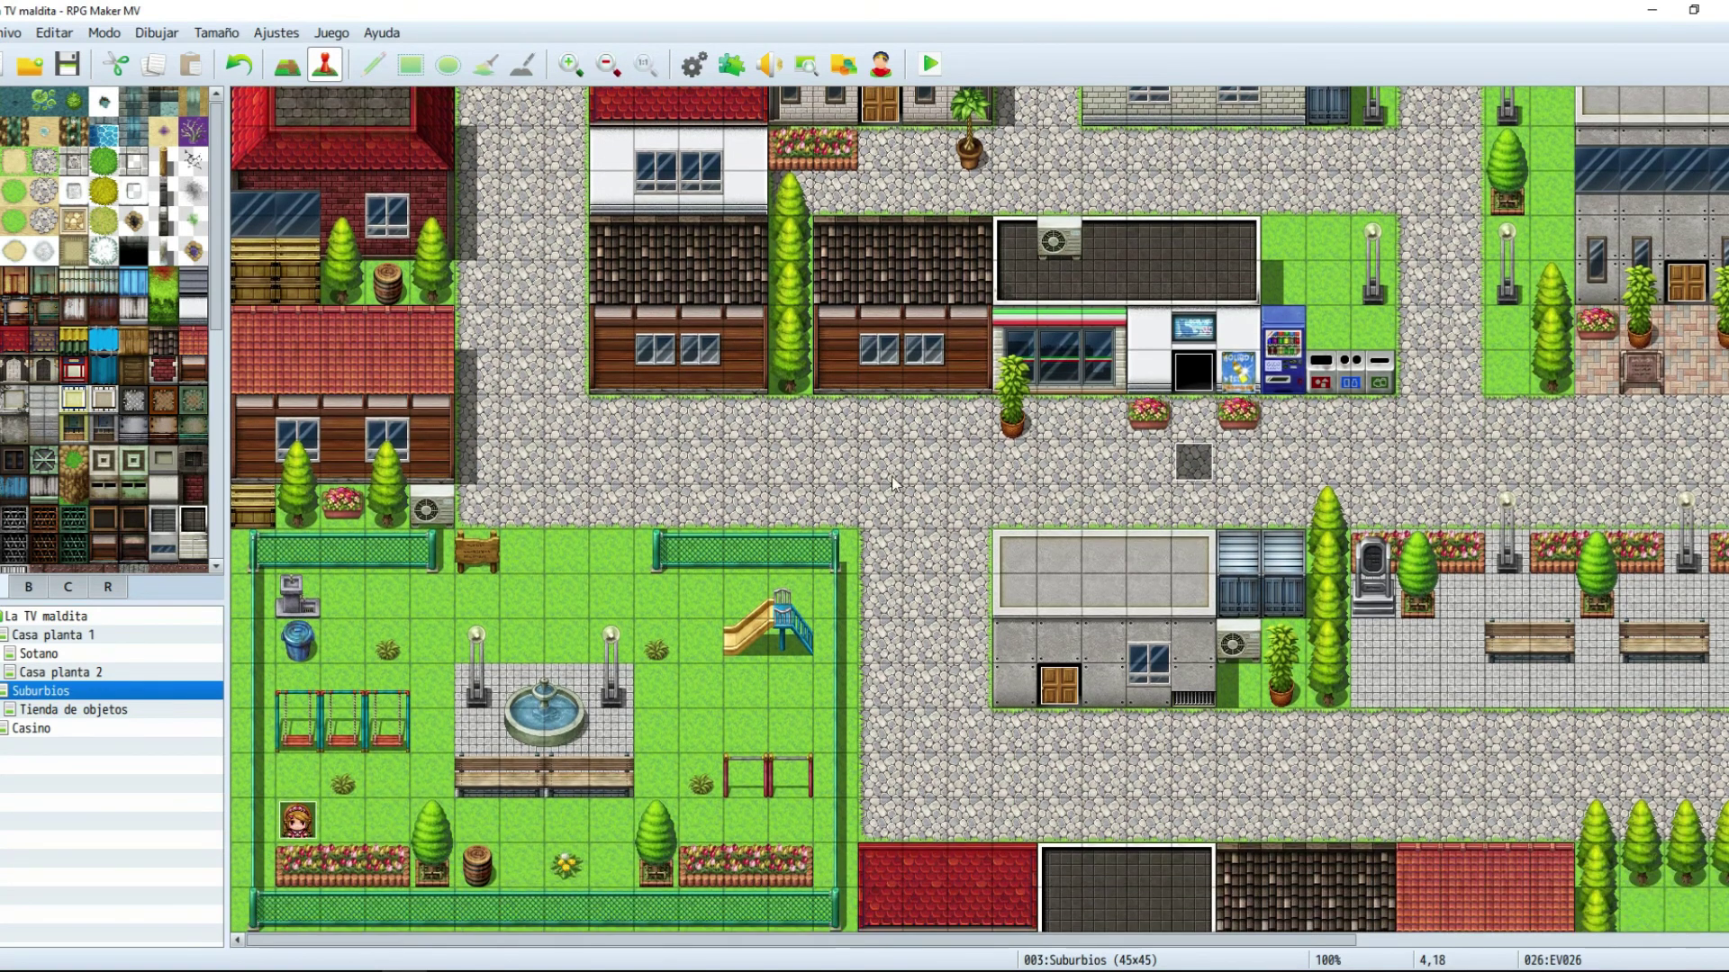
{"action": "scroll", "coordinate": [886, 509], "scroll_direction": "up", "scroll_amount": 4}
{"action": "scroll", "coordinate": [886, 509], "scroll_direction": "up", "scroll_amount": 12}
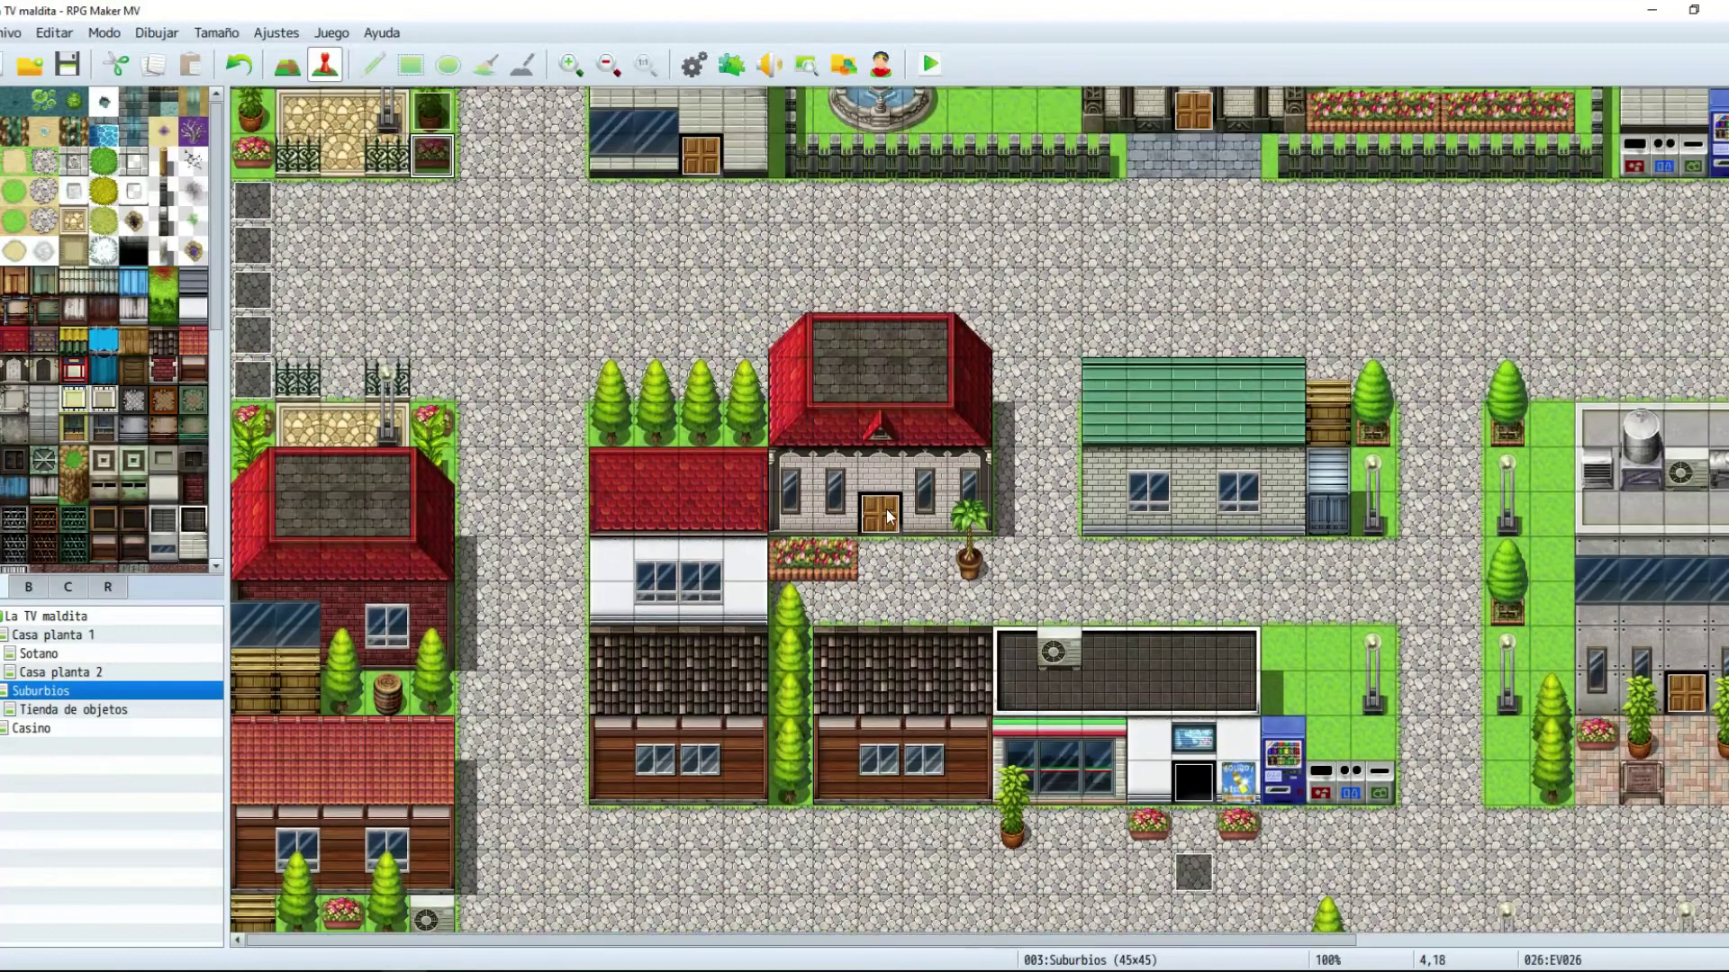
{"action": "scroll", "coordinate": [886, 510], "scroll_direction": "up", "scroll_amount": 10}
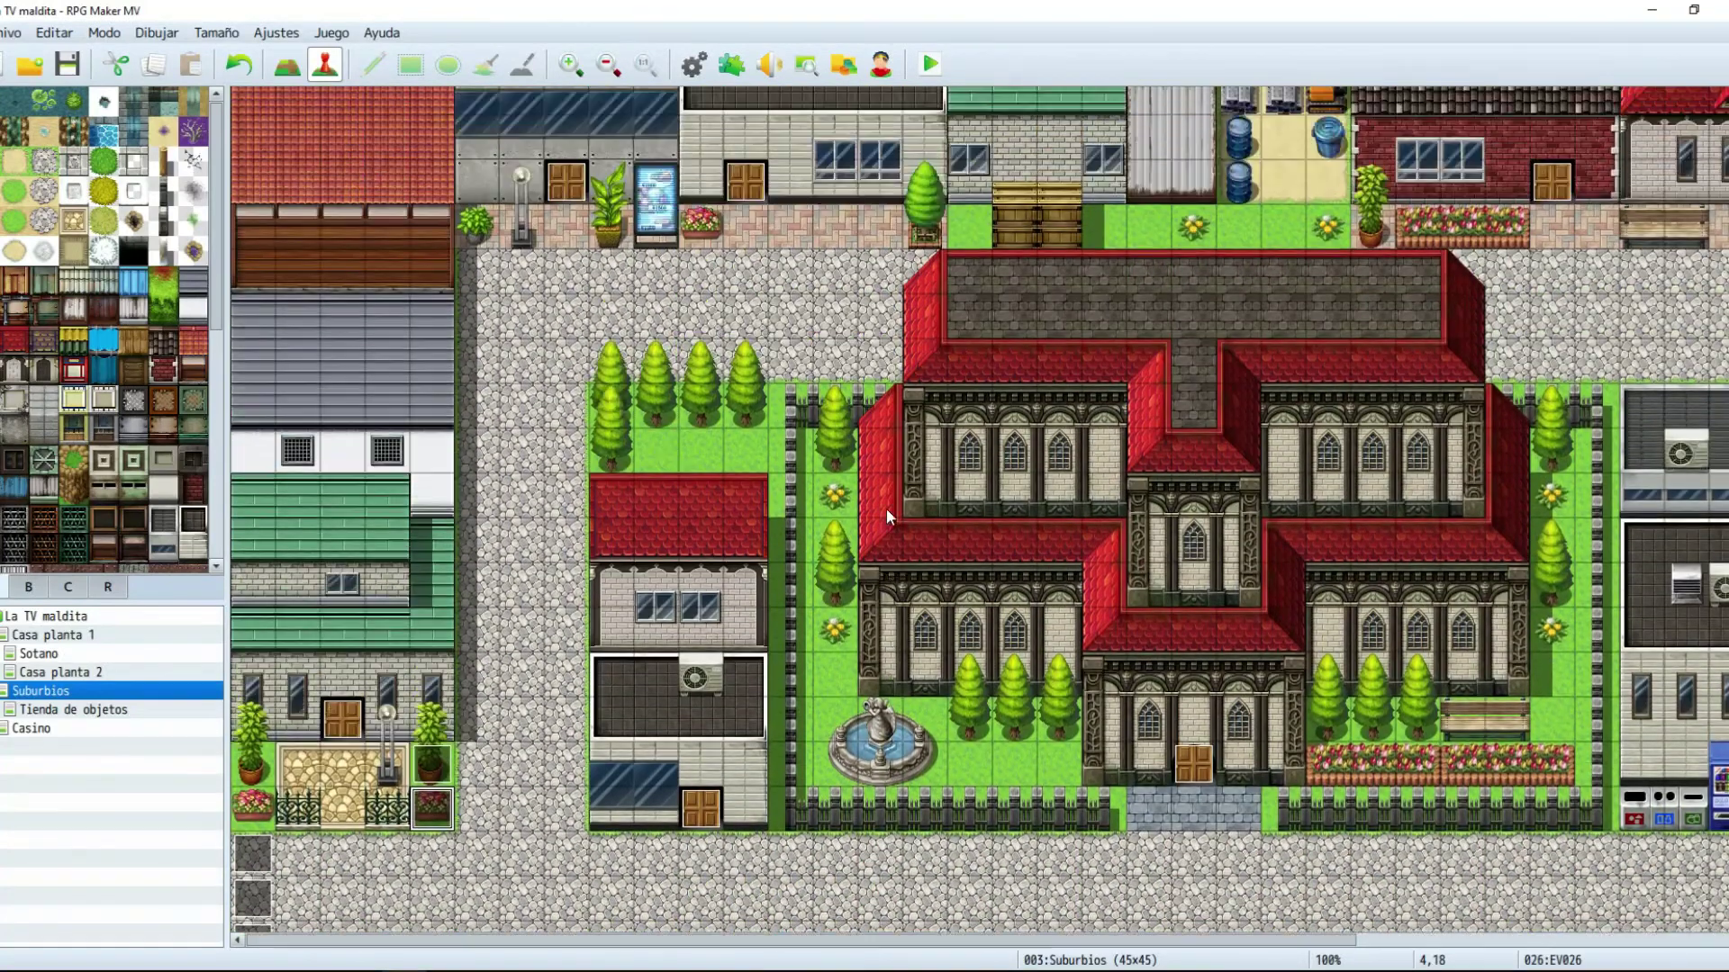